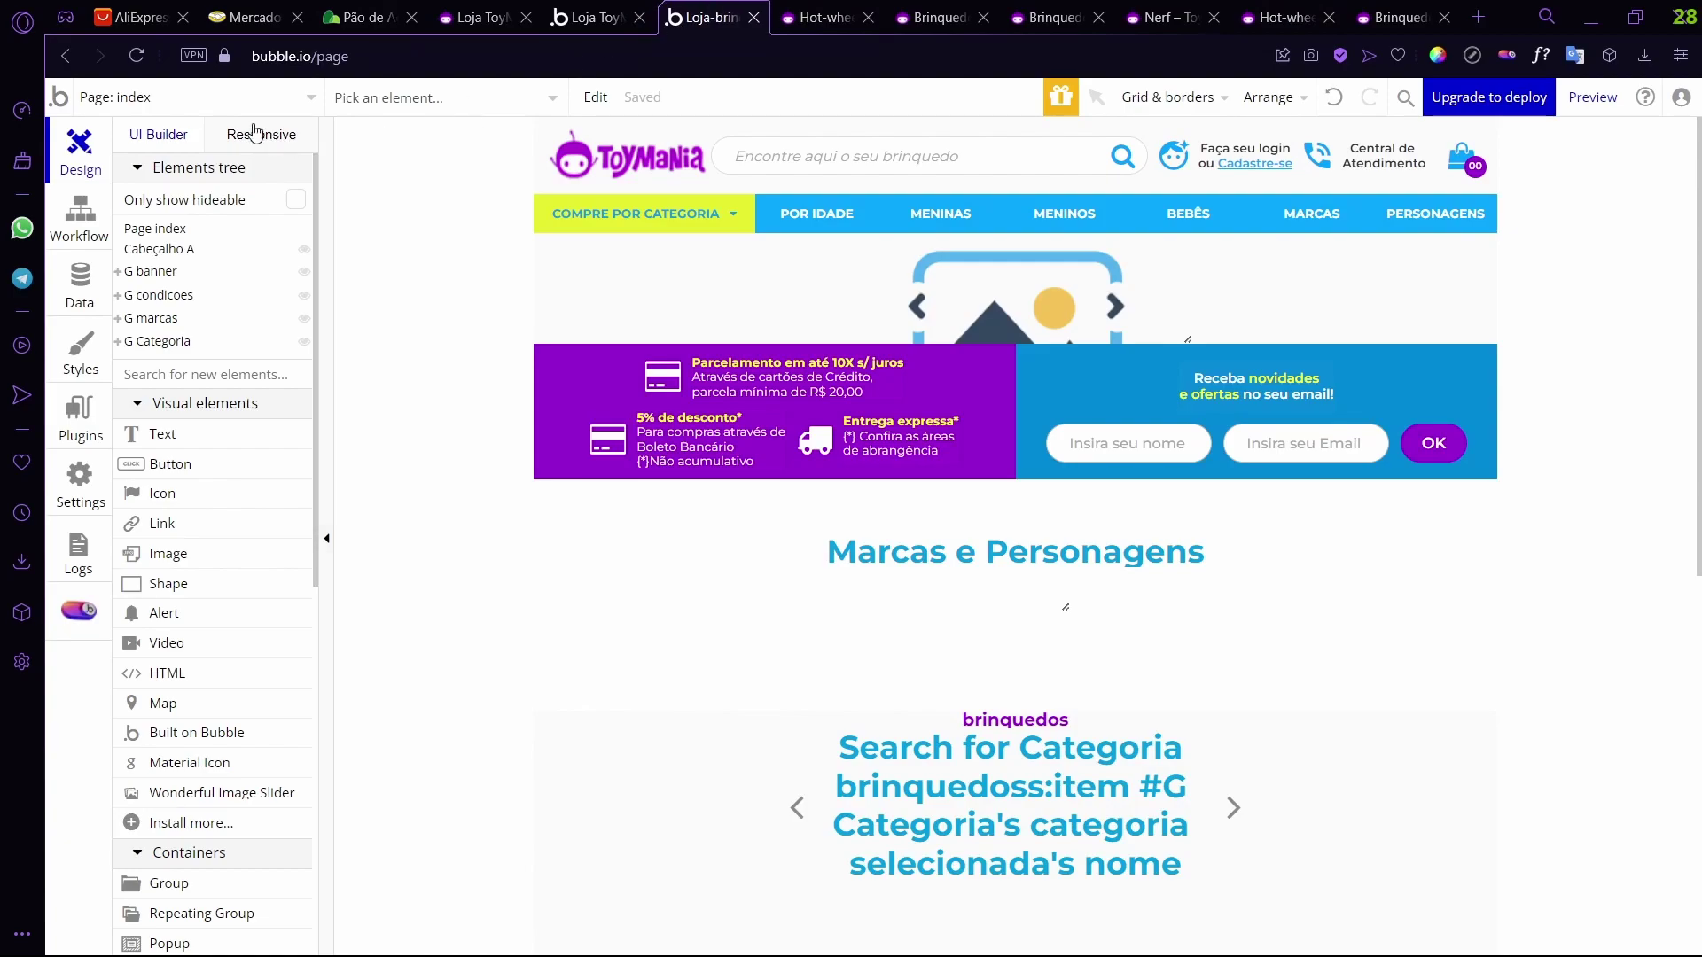
- Open the teste page in the editor
{"action": "left_click", "coordinate": [222, 99]}
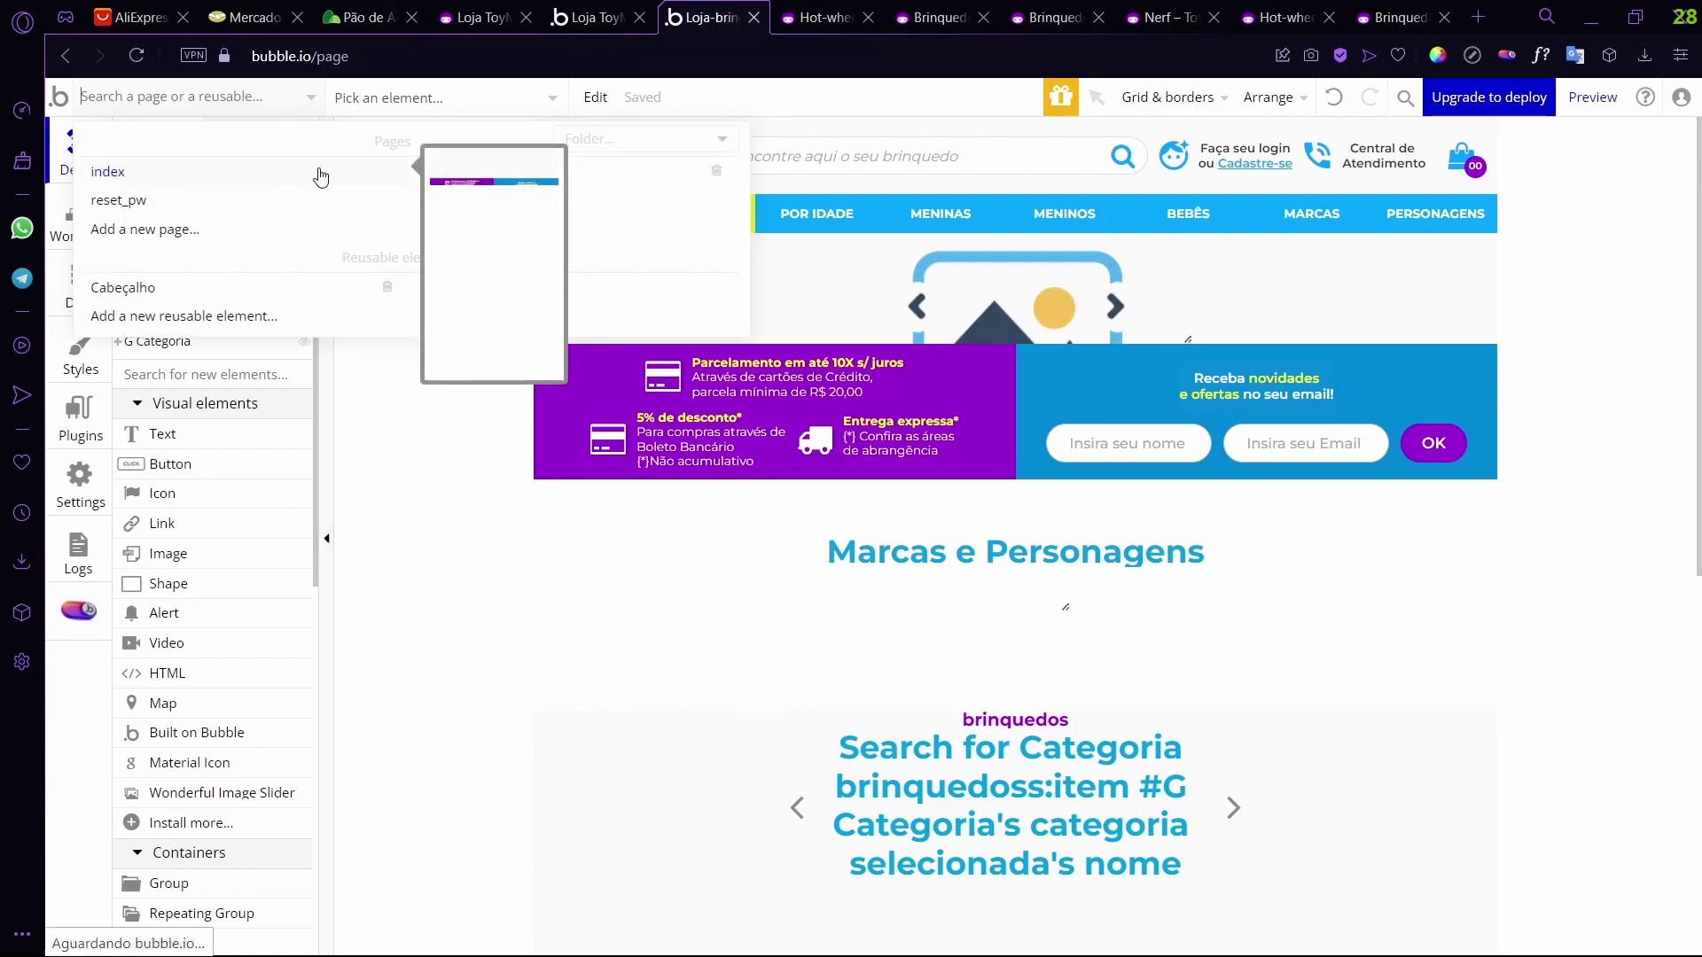
{"action": "mouse_move", "coordinate": [414, 168]}
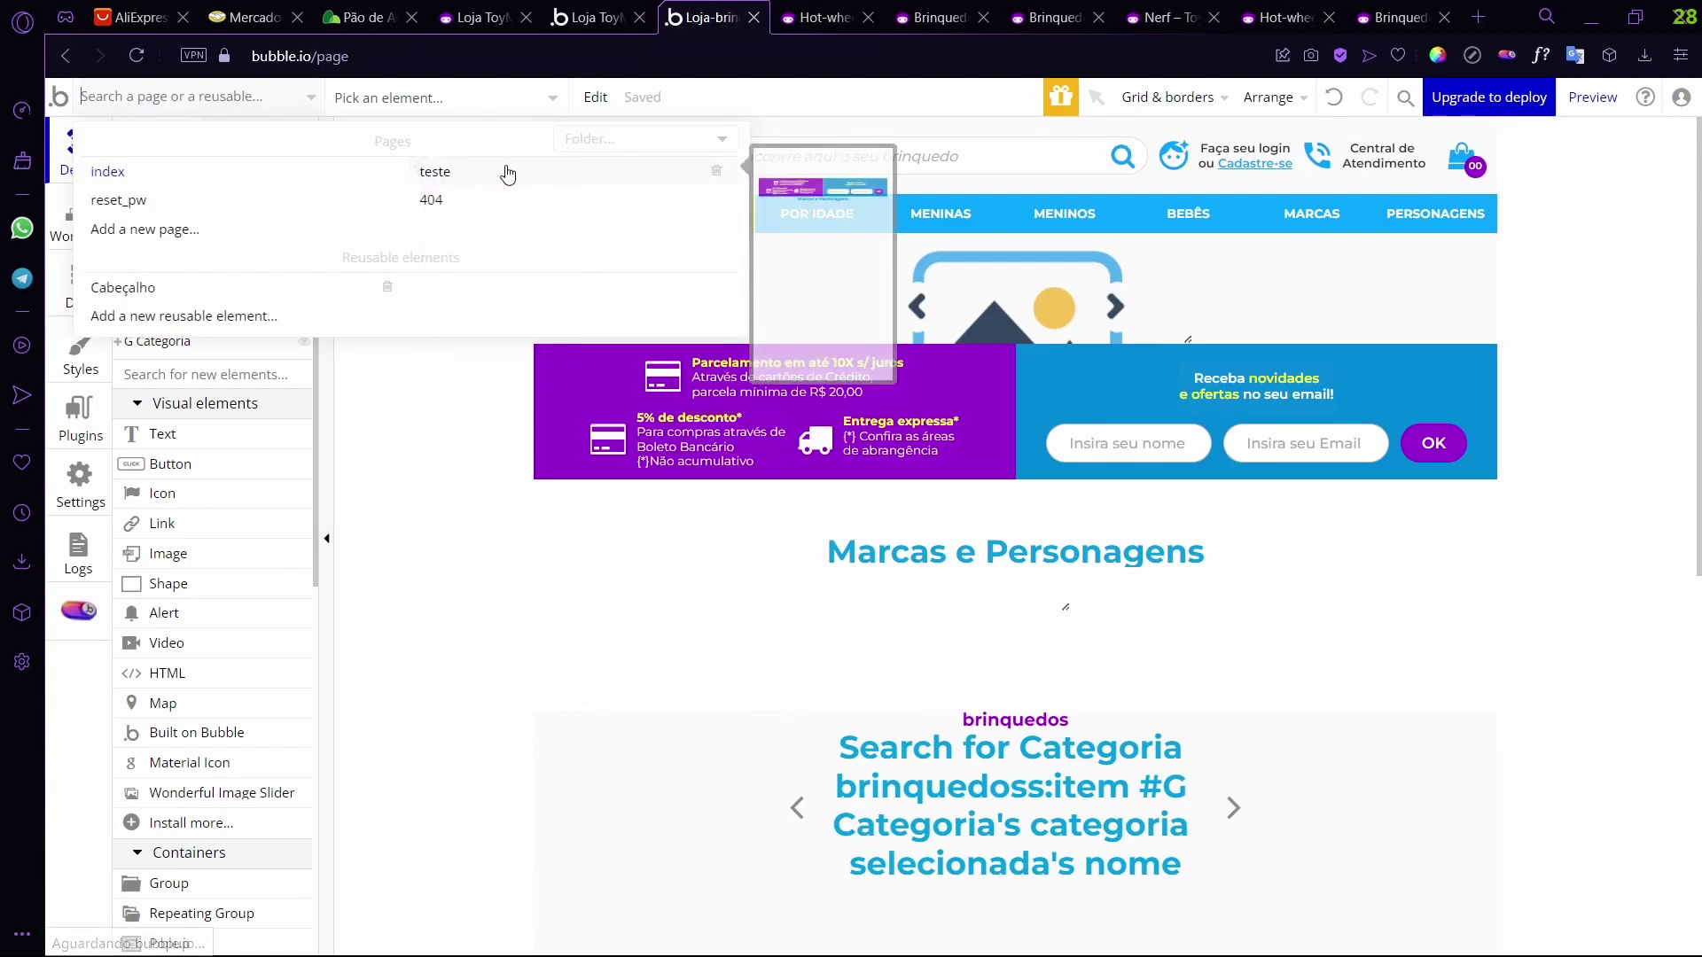
{"action": "left_click", "coordinate": [504, 172]}
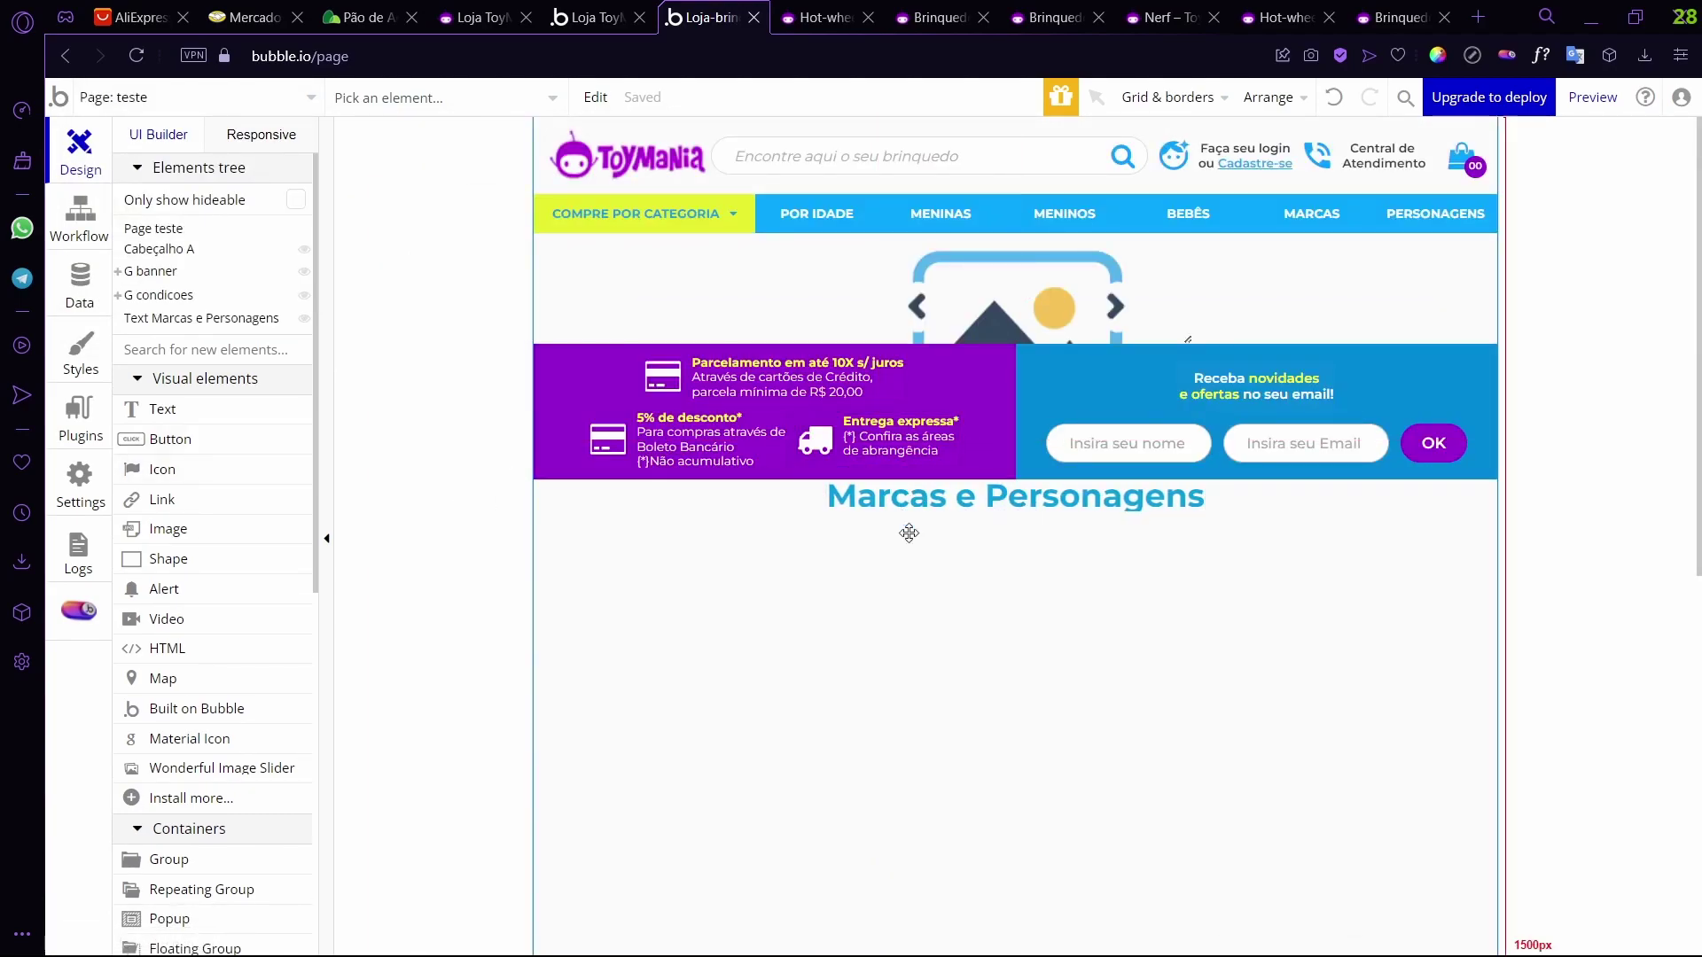
- Preview the teste page and compare its Marcas e Personagens section with the original ToyMania site
{"action": "left_click", "coordinate": [1593, 97]}
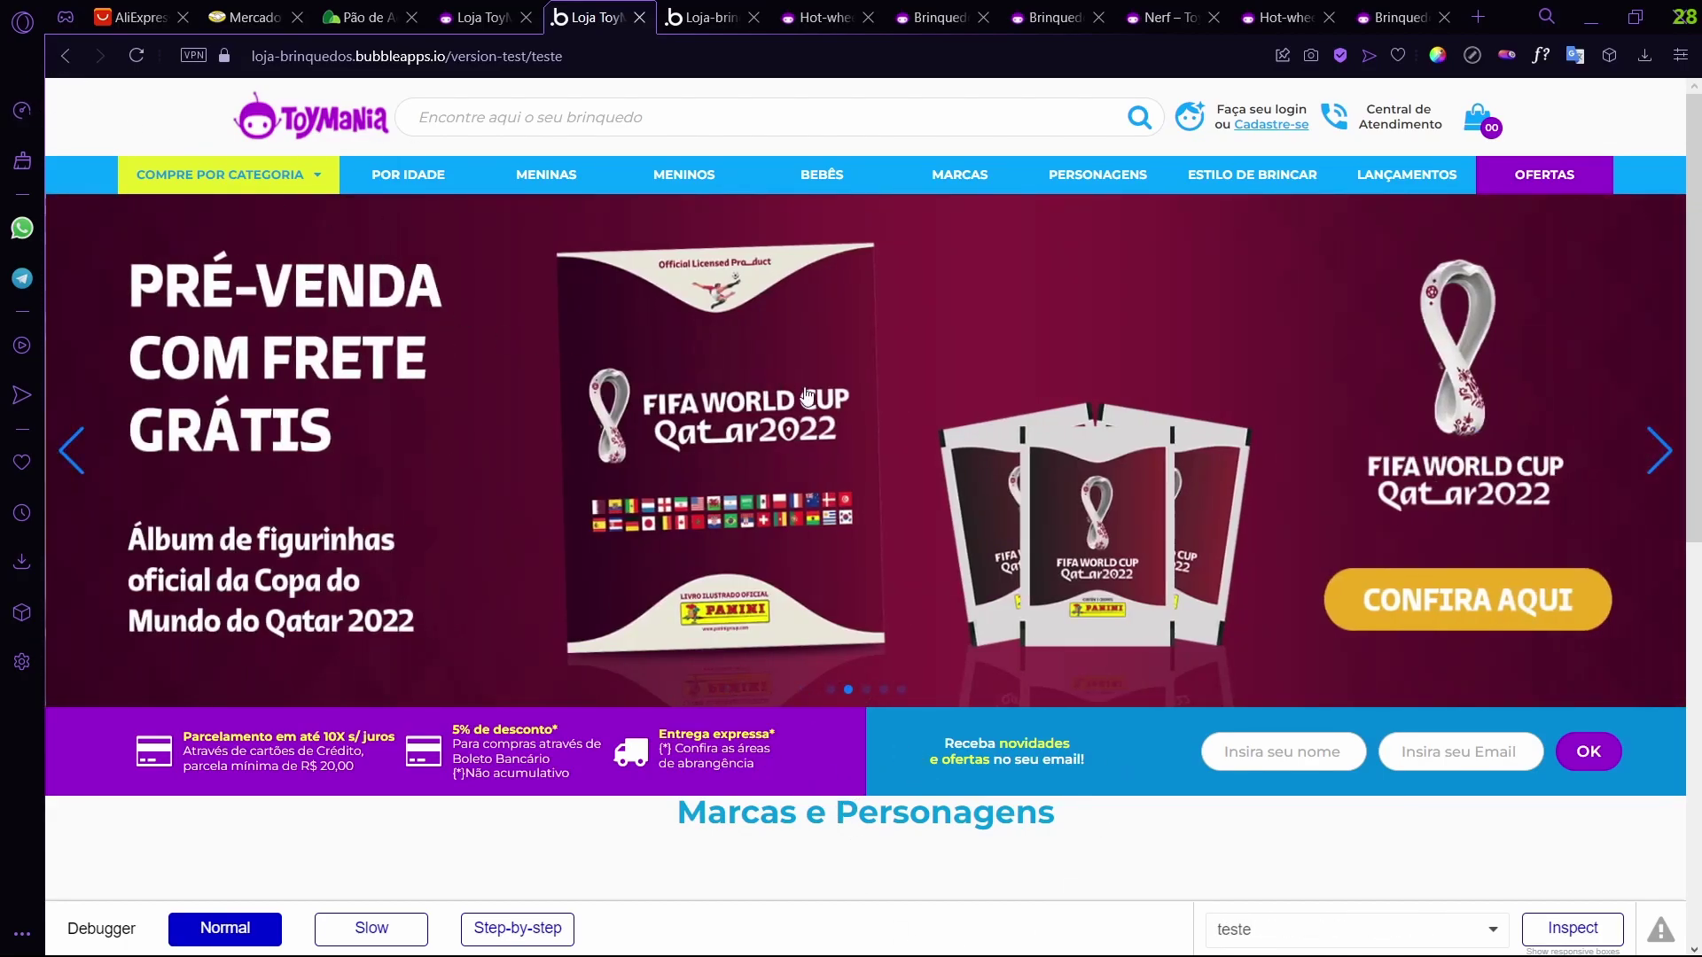
{"action": "left_click", "coordinate": [63, 55]}
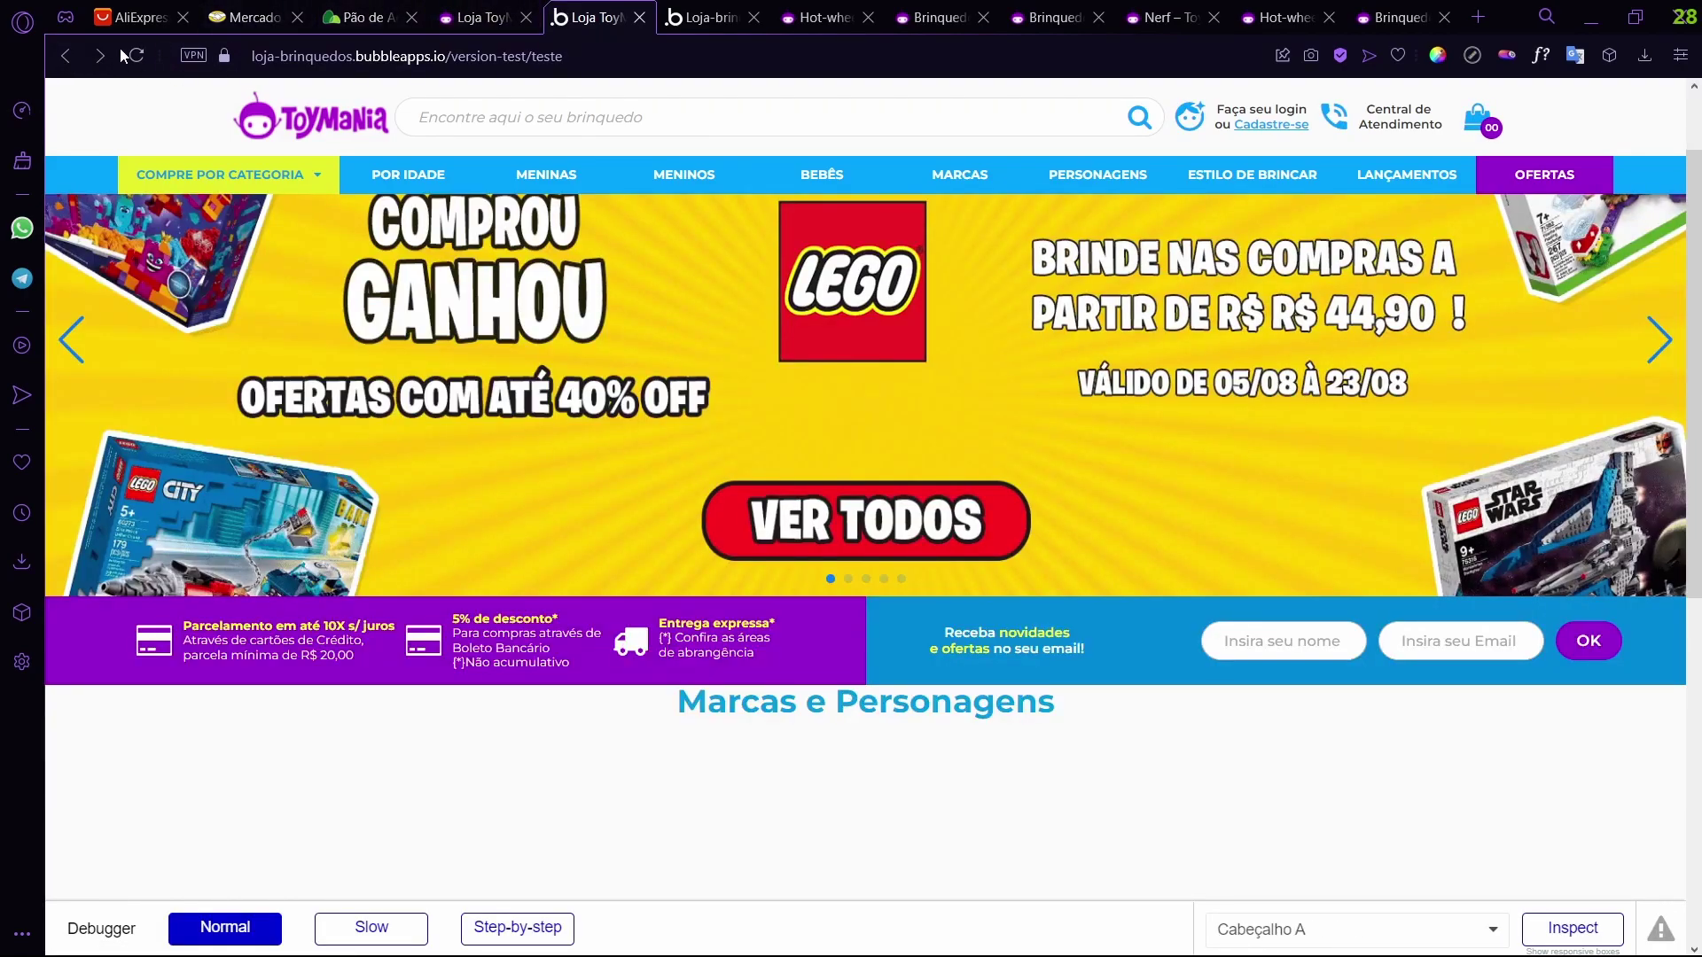
{"action": "left_click", "coordinate": [95, 56]}
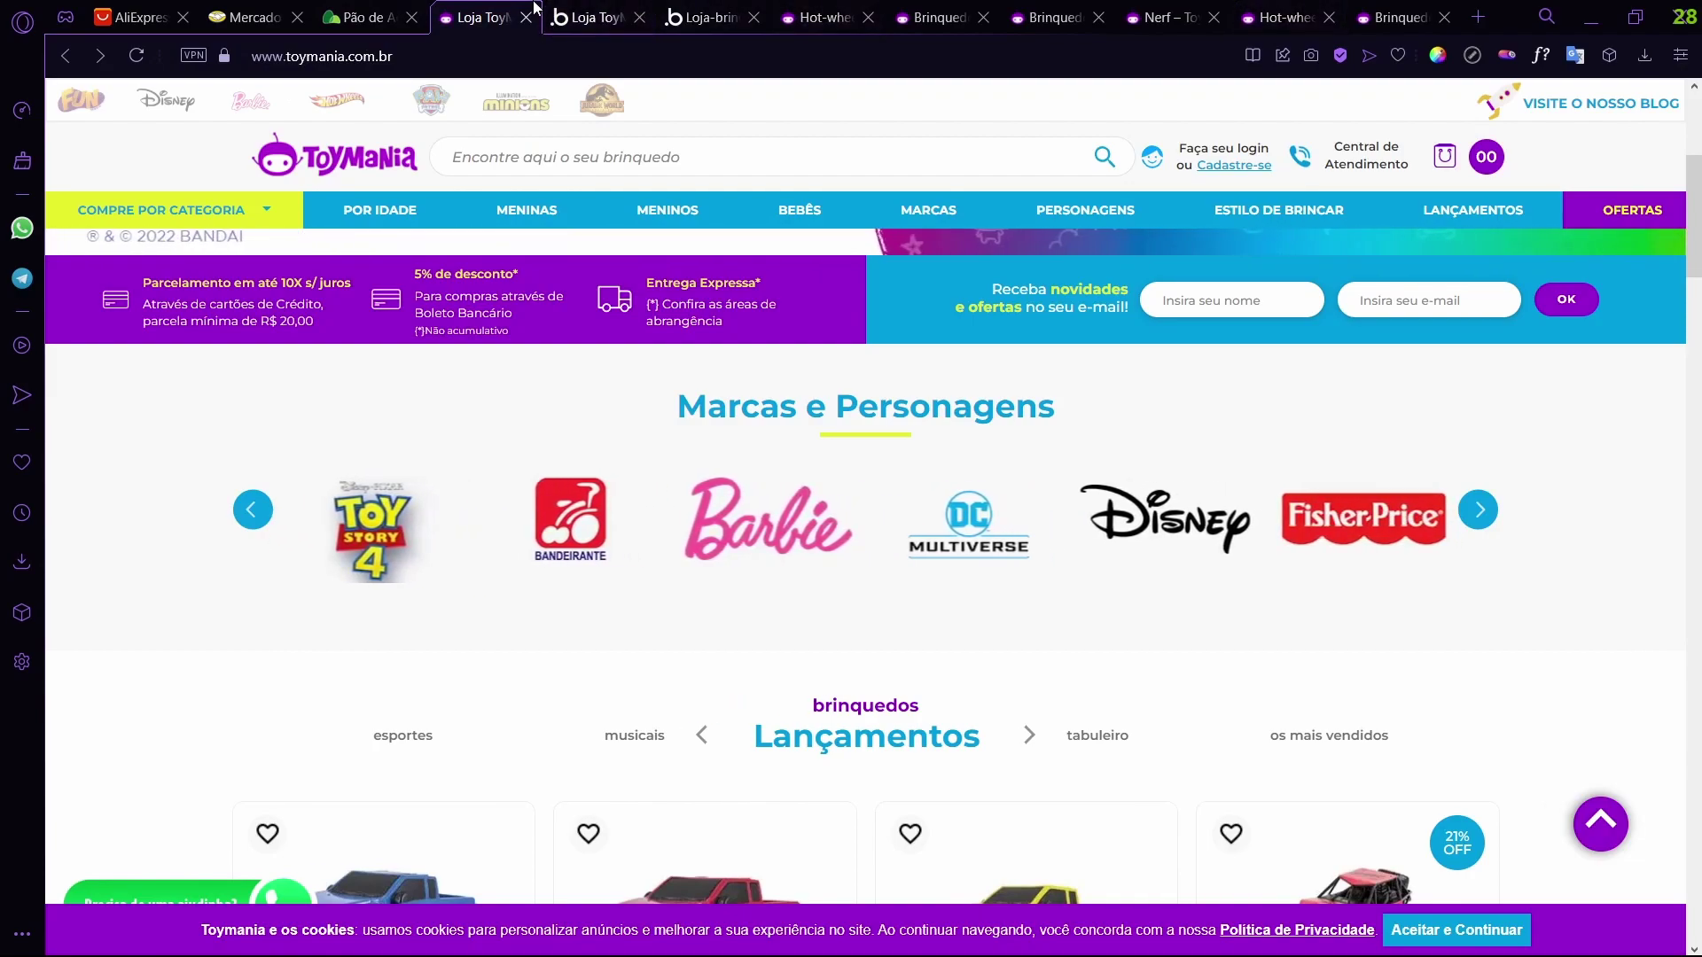
{"action": "left_click", "coordinate": [700, 17]}
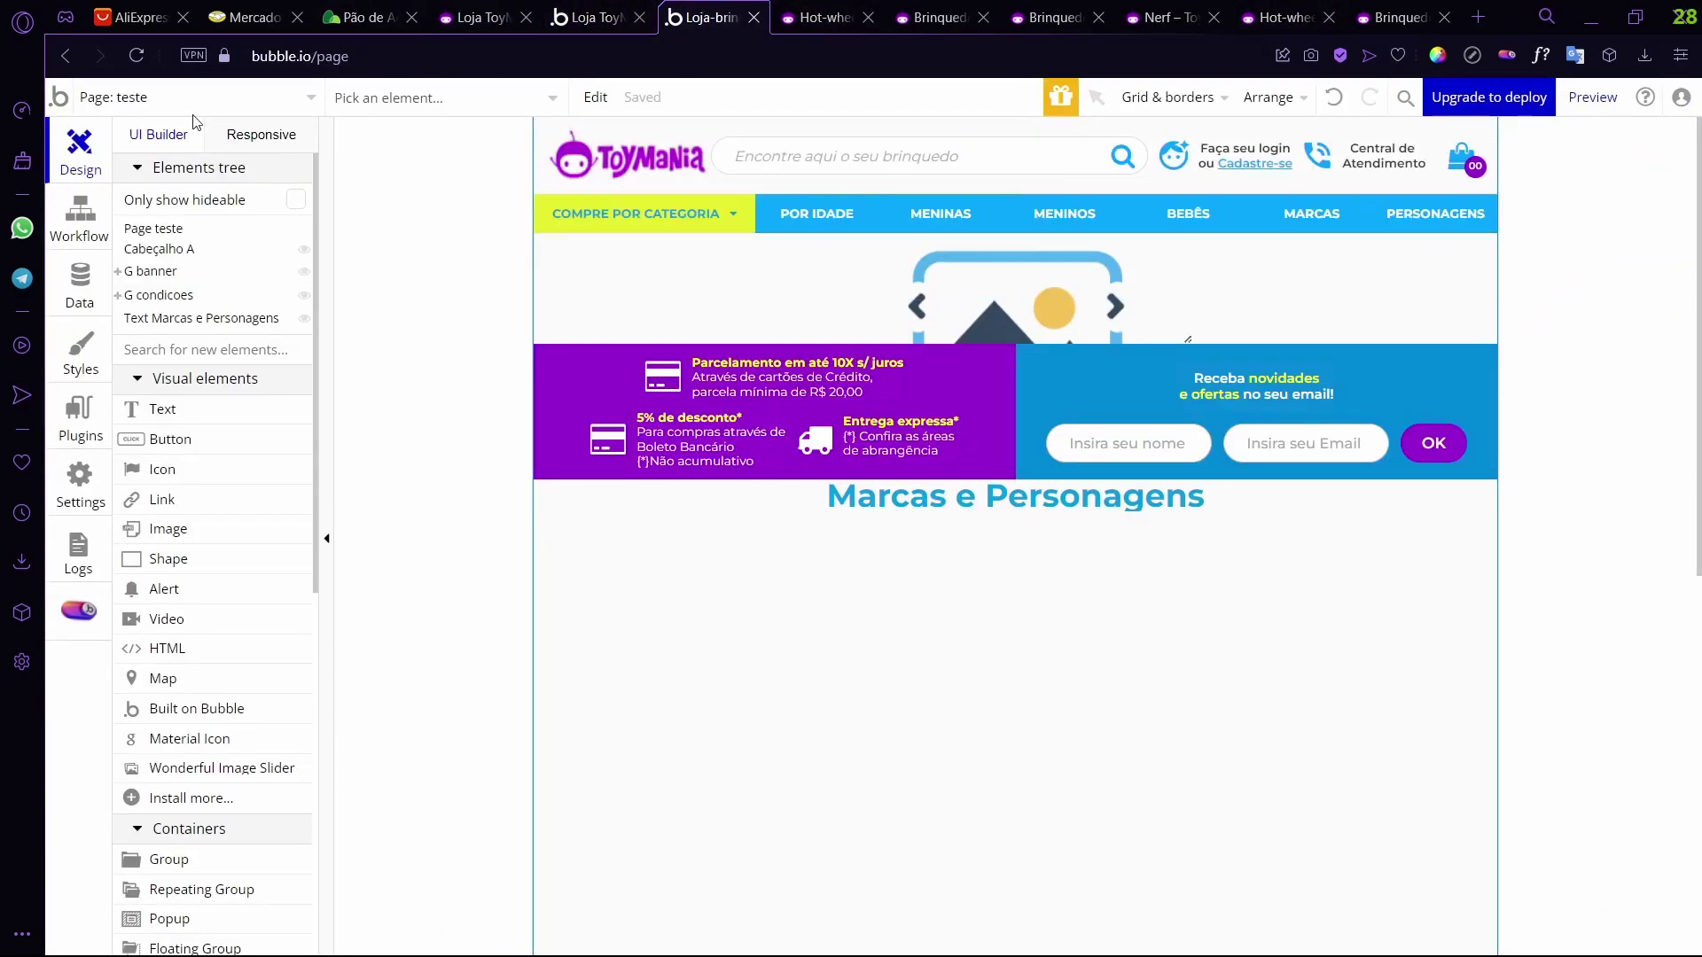
- Close the preview and the extra toy product pages, keeping the teste page editor and the ToyMania home page open
{"action": "left_click", "coordinate": [566, 9]}
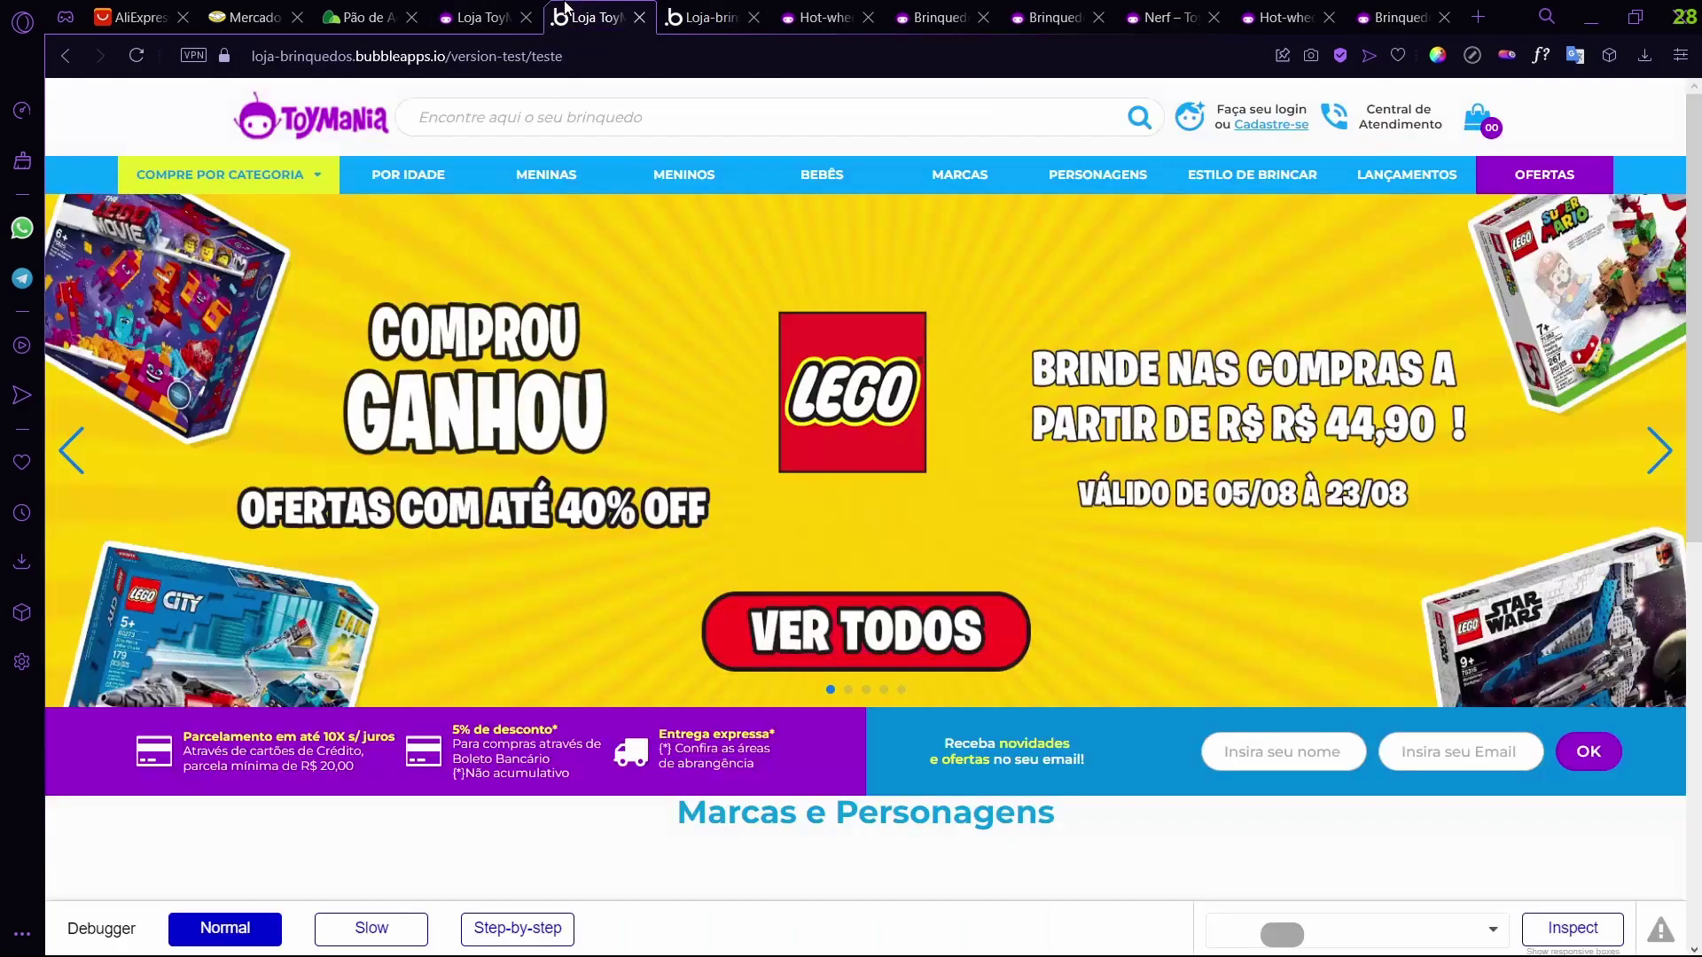
{"action": "left_click", "coordinate": [639, 17]}
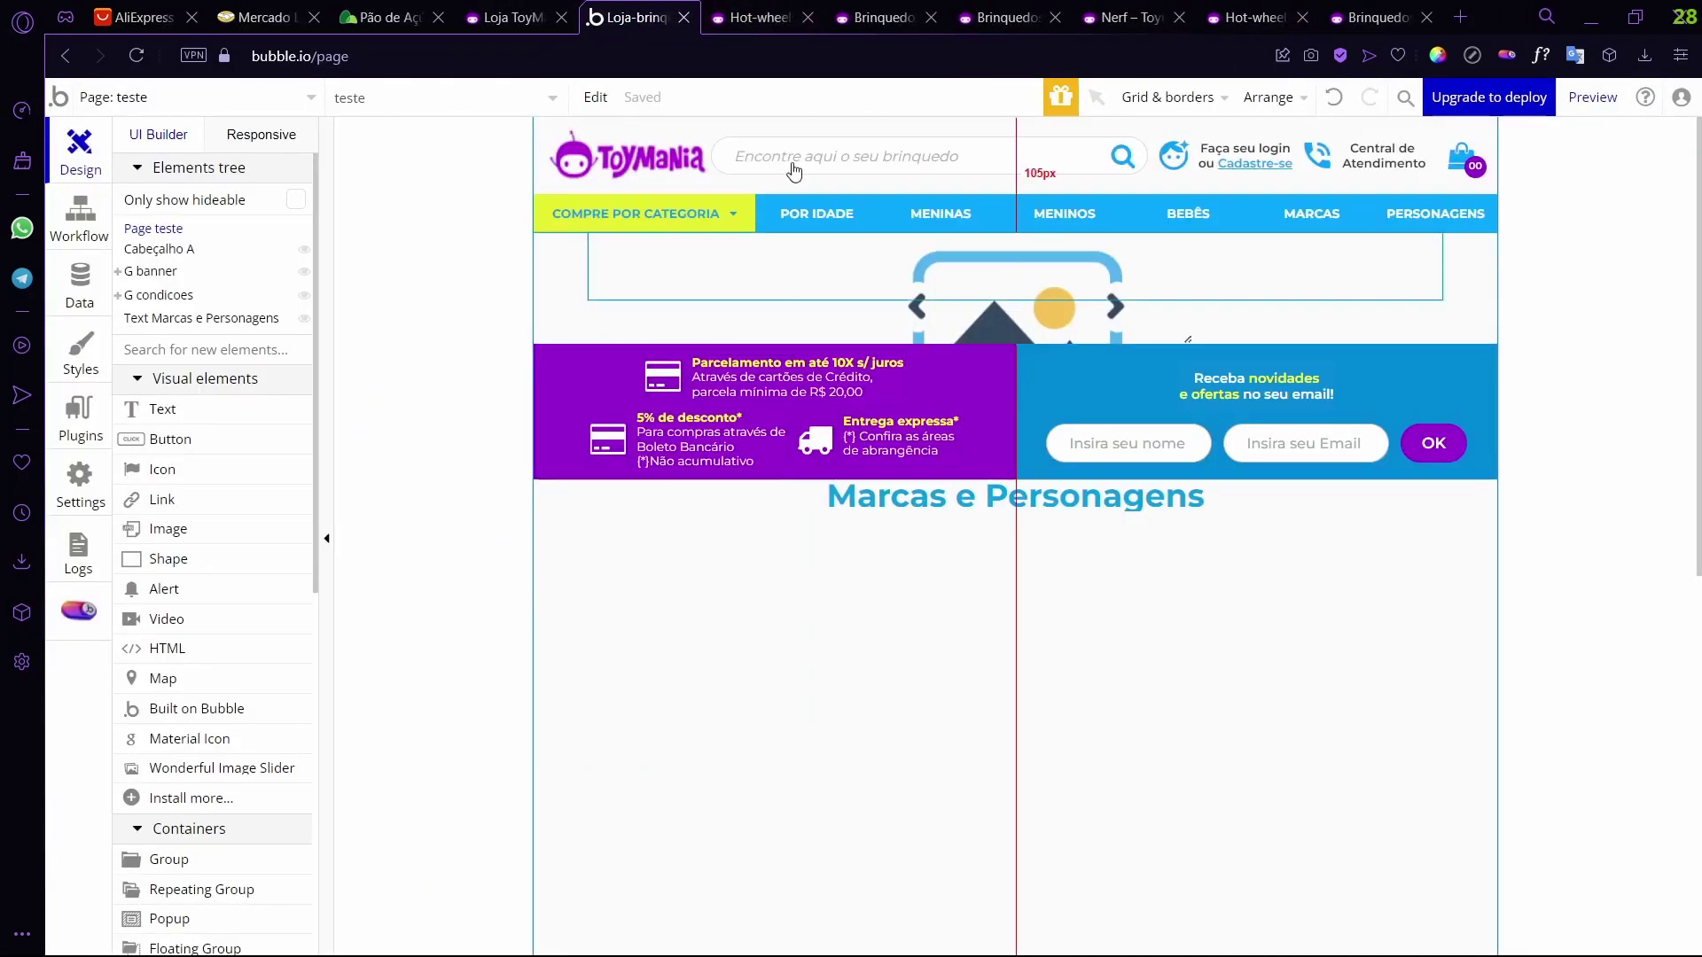
{"action": "left_click", "coordinate": [754, 9]}
{"action": "left_click", "coordinate": [818, 18]}
{"action": "left_click", "coordinate": [817, 17]}
{"action": "left_click", "coordinate": [818, 18]}
{"action": "left_click", "coordinate": [818, 20]}
{"action": "left_click", "coordinate": [818, 20]}
{"action": "left_click", "coordinate": [817, 19]}
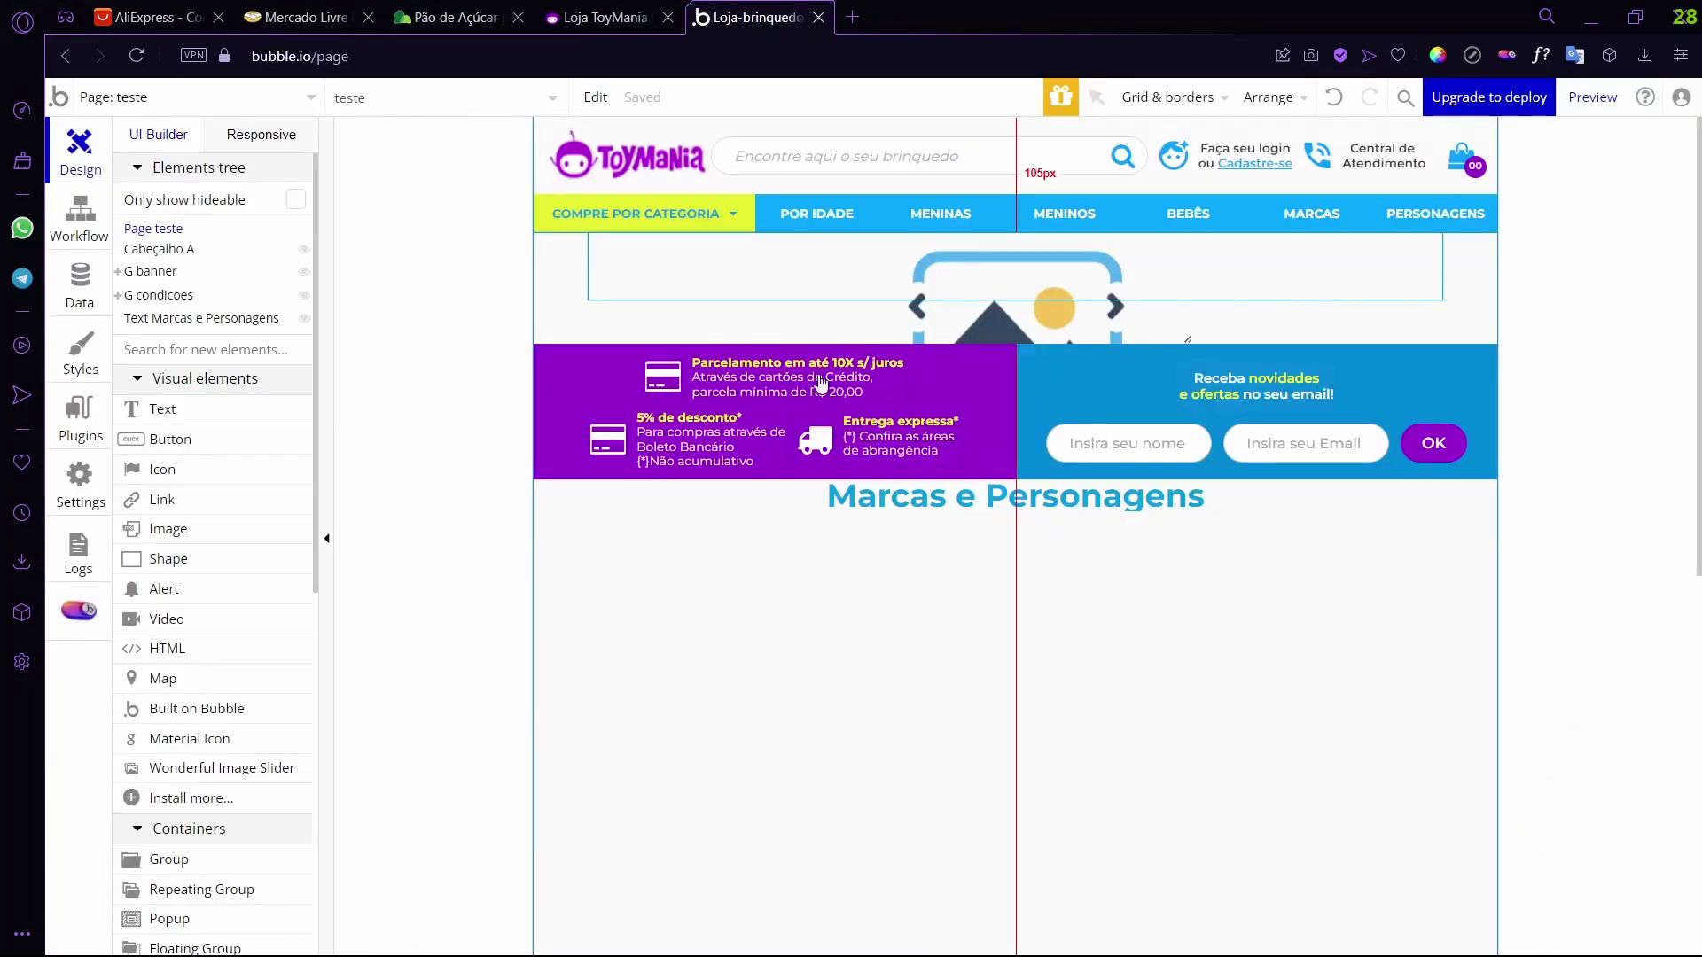
- Search the plugin library for "slid" to check the Wonderful Image Slider, then return to the page design
{"action": "scroll", "coordinate": [219, 610], "scroll_direction": "down", "scroll_amount": 2}
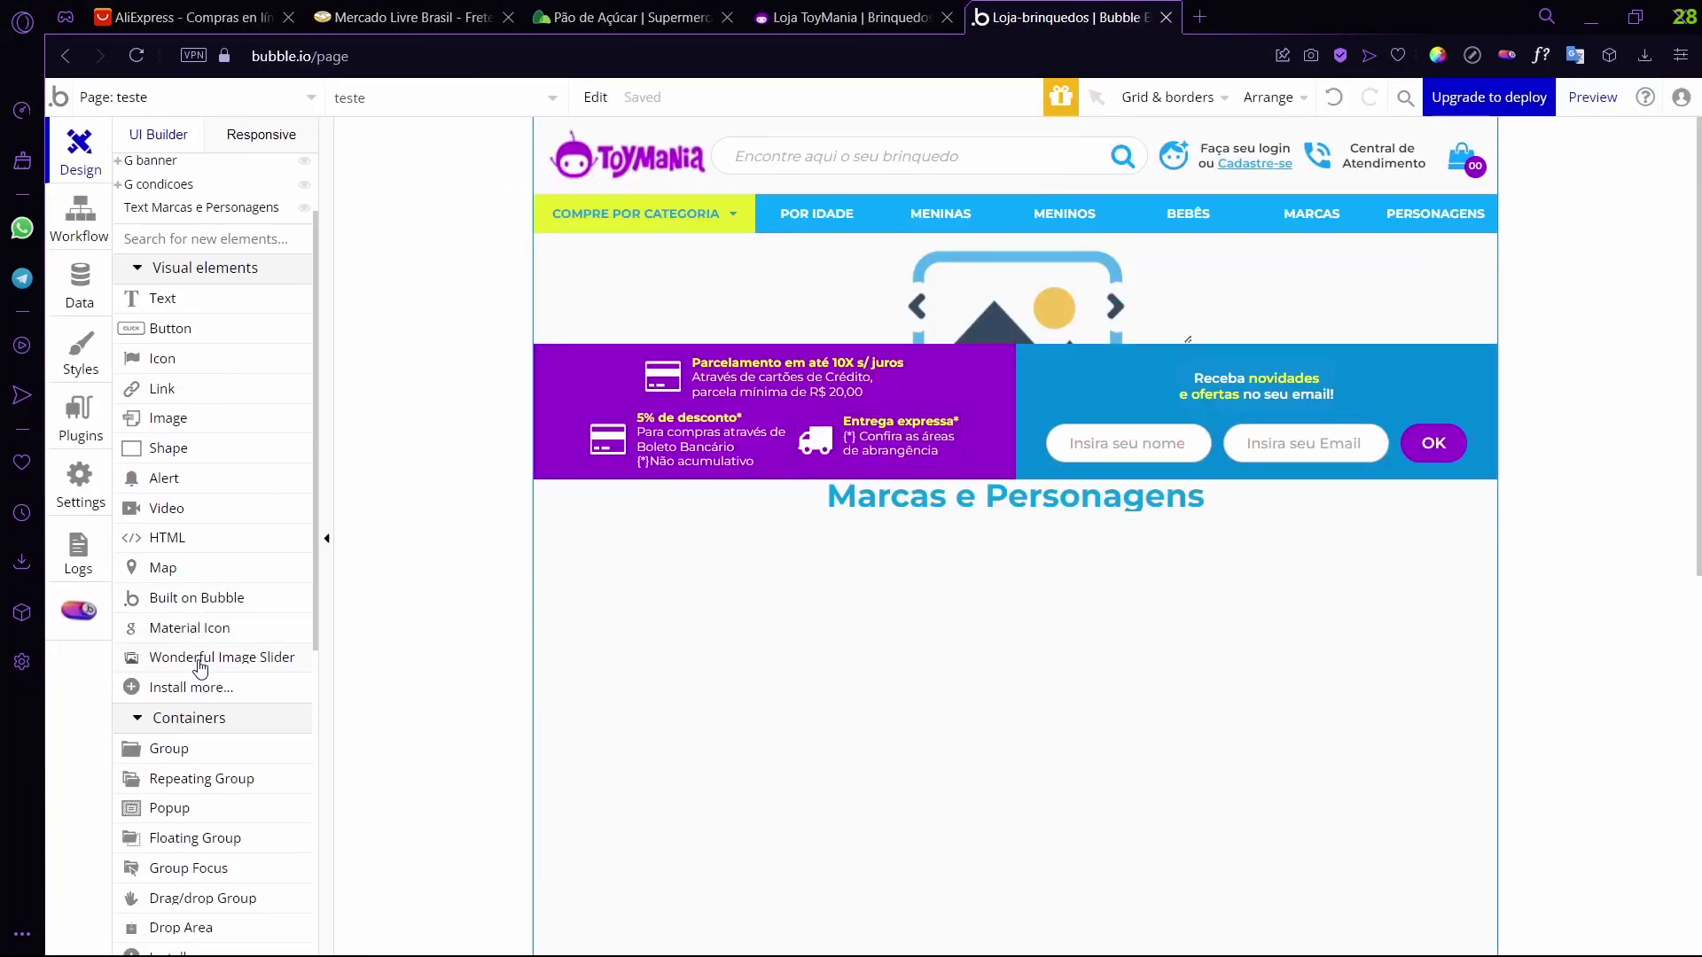
{"action": "left_click", "coordinate": [87, 433]}
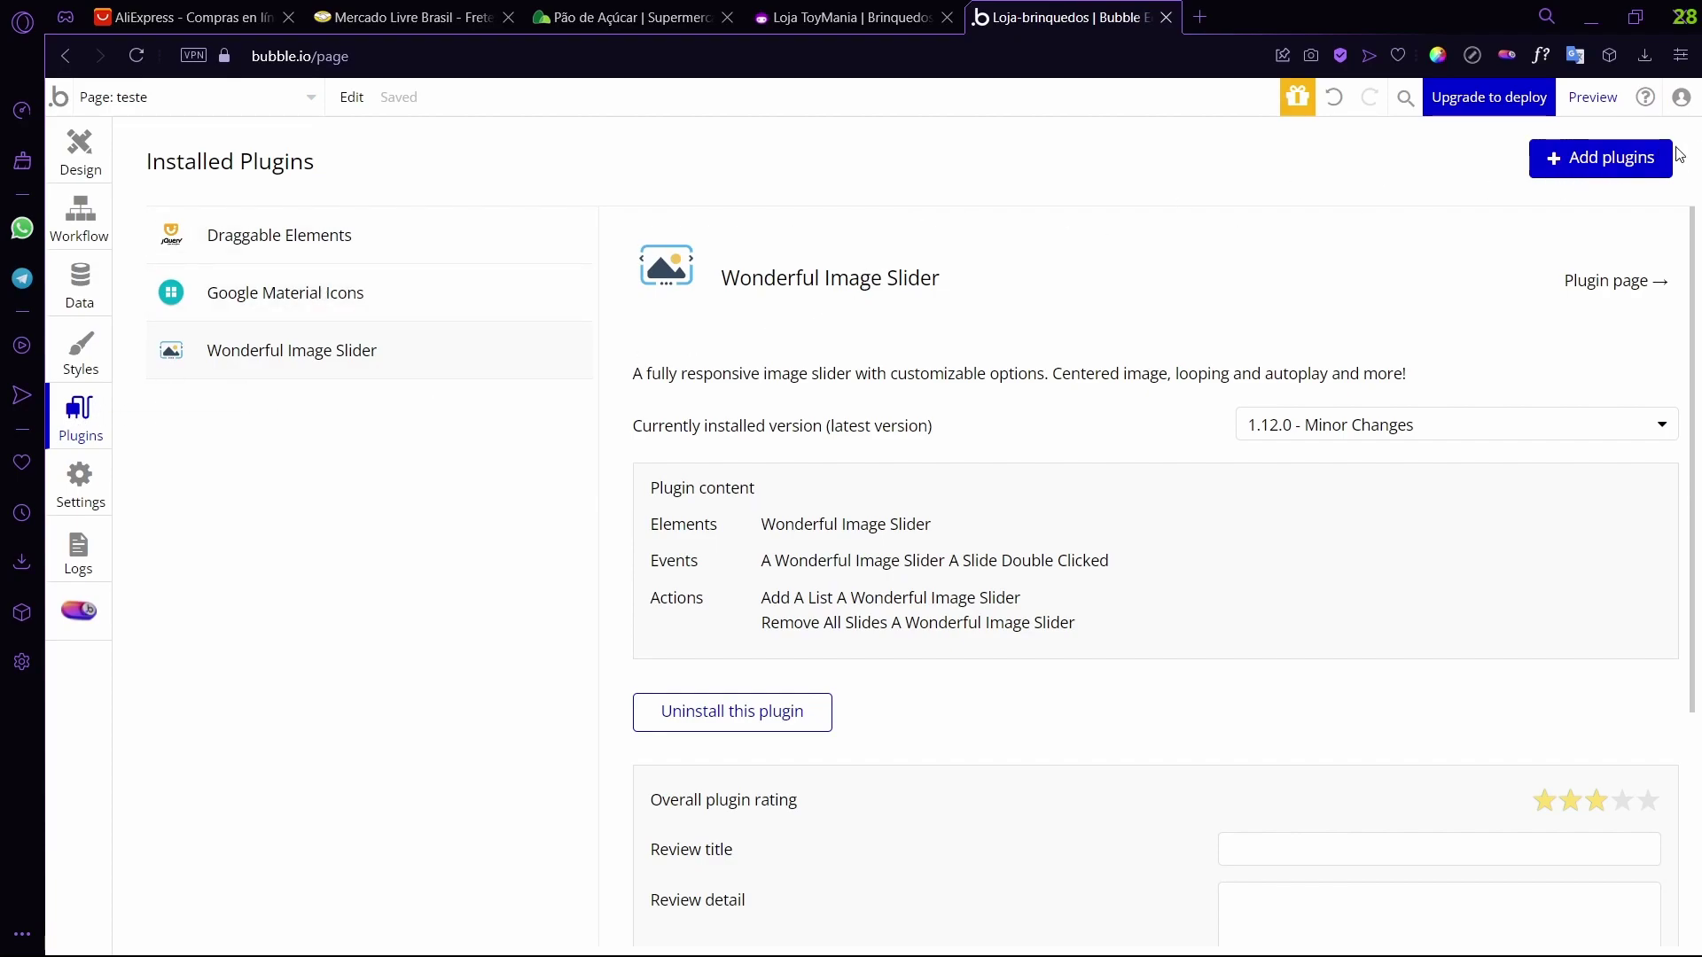
{"action": "left_click", "coordinate": [1626, 157]}
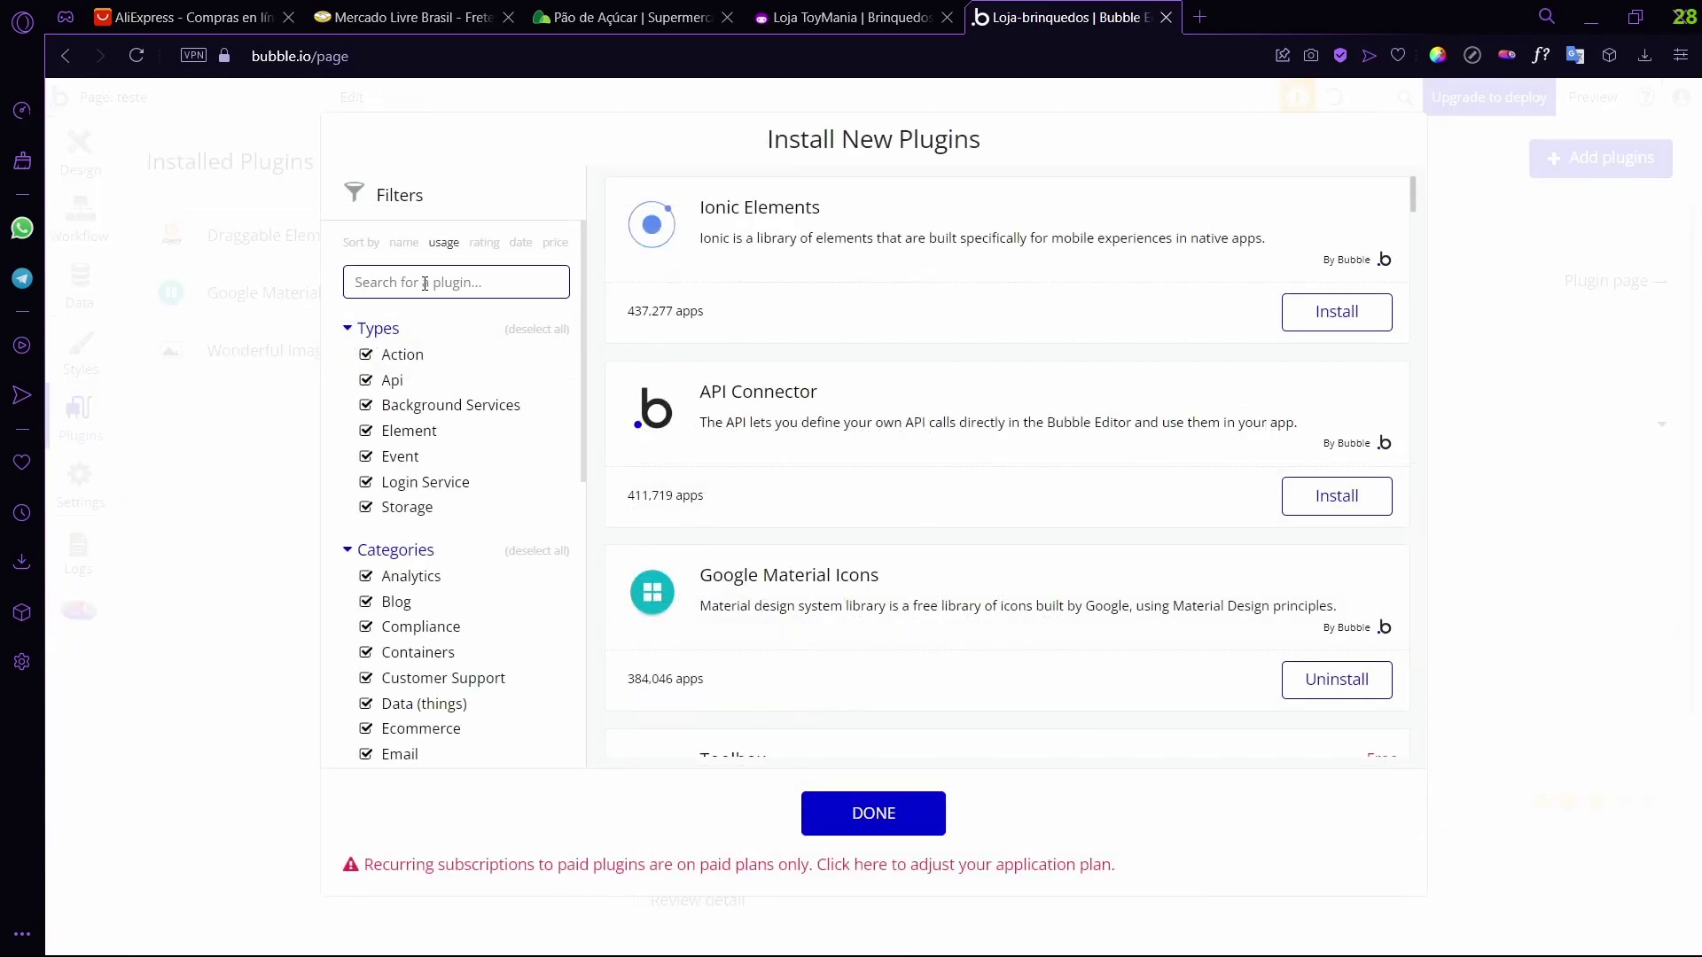
{"action": "type", "text": "slid"}
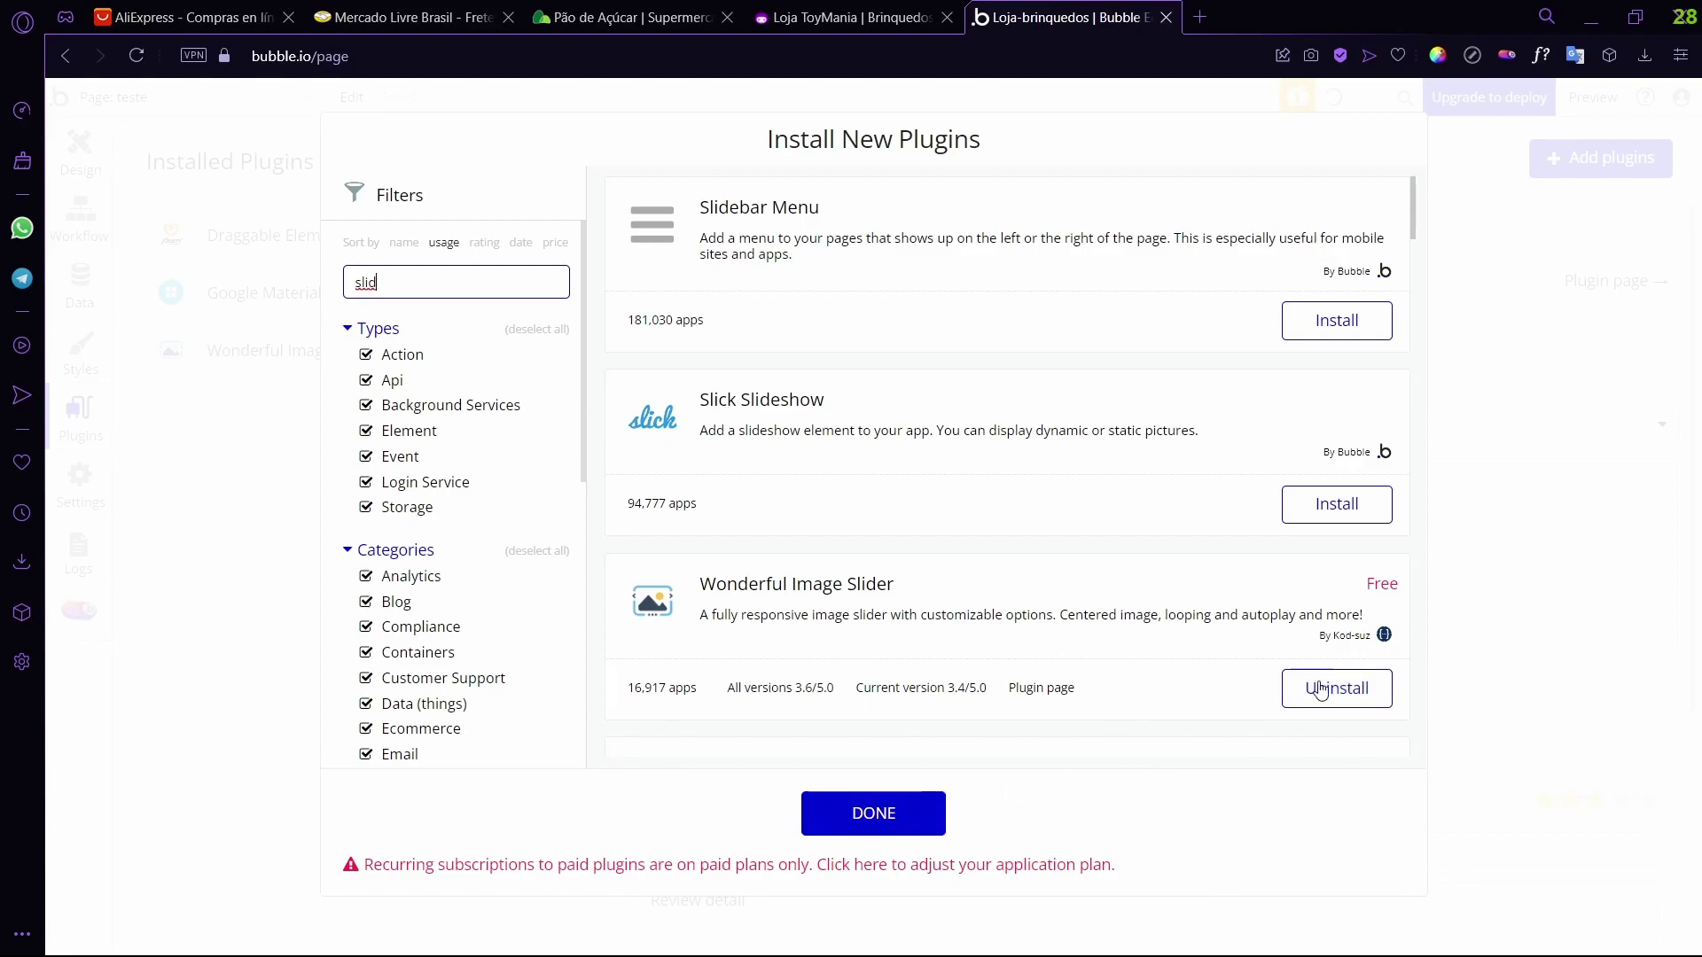
{"action": "left_click", "coordinate": [895, 810]}
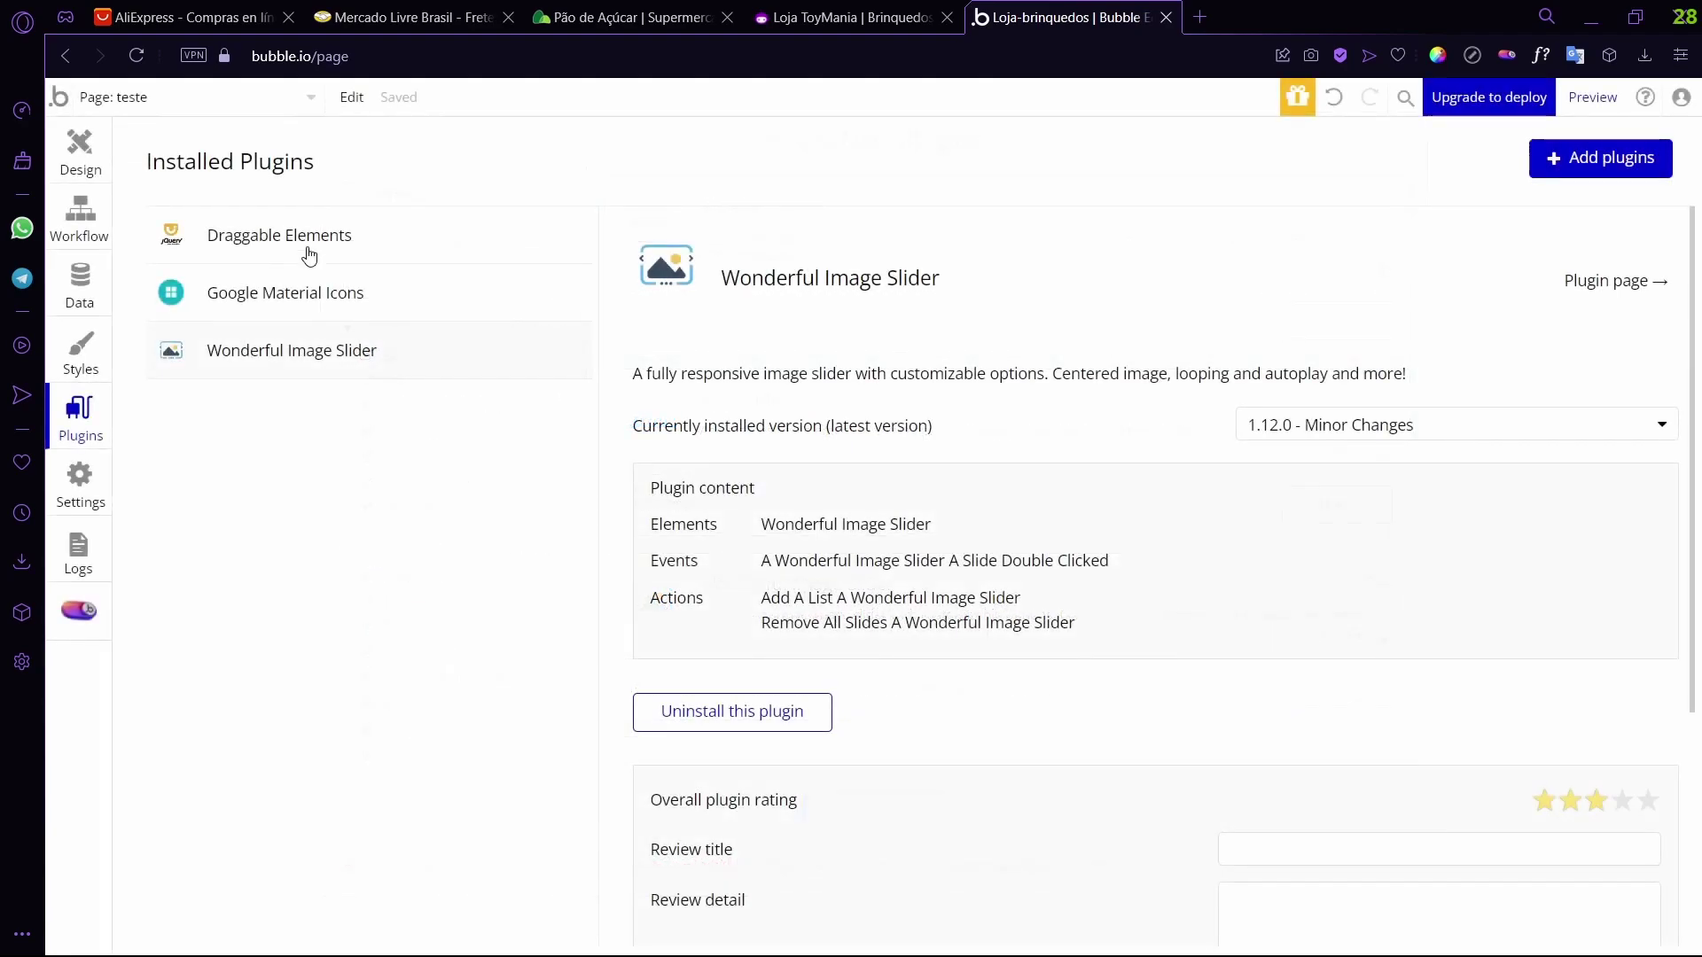
{"action": "left_click", "coordinate": [89, 137]}
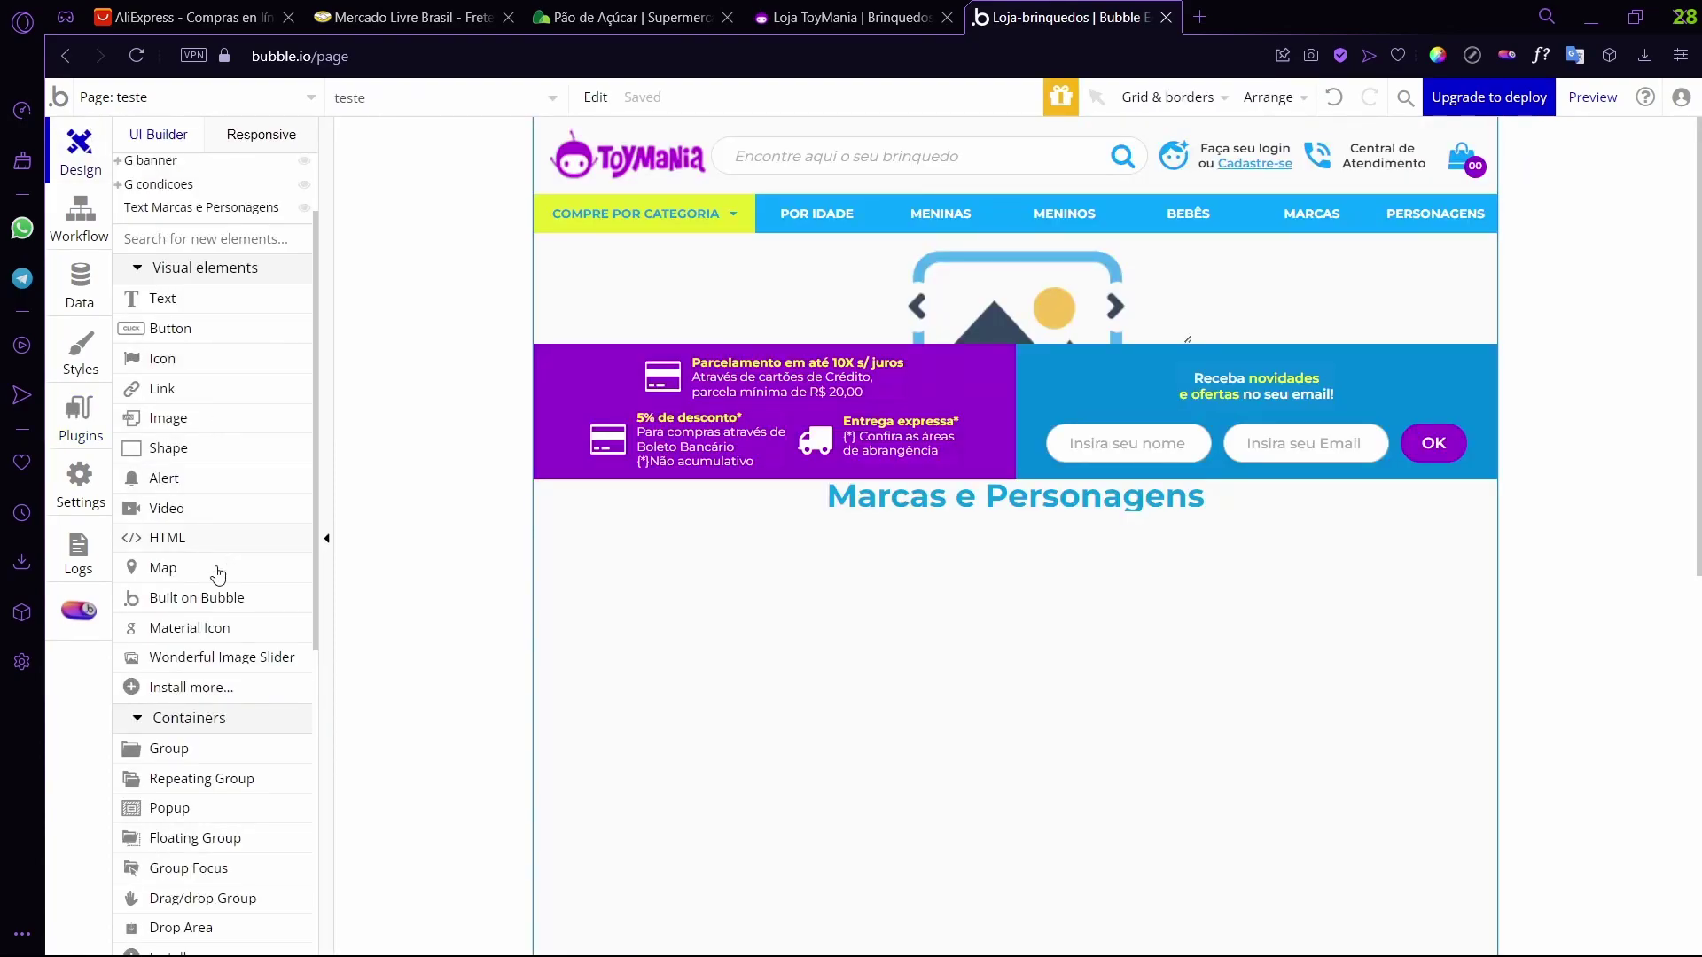
- Add a Wonderful Image Slider below the Marcas e Personagens heading and center it horizontally
{"action": "left_click", "coordinate": [226, 658]}
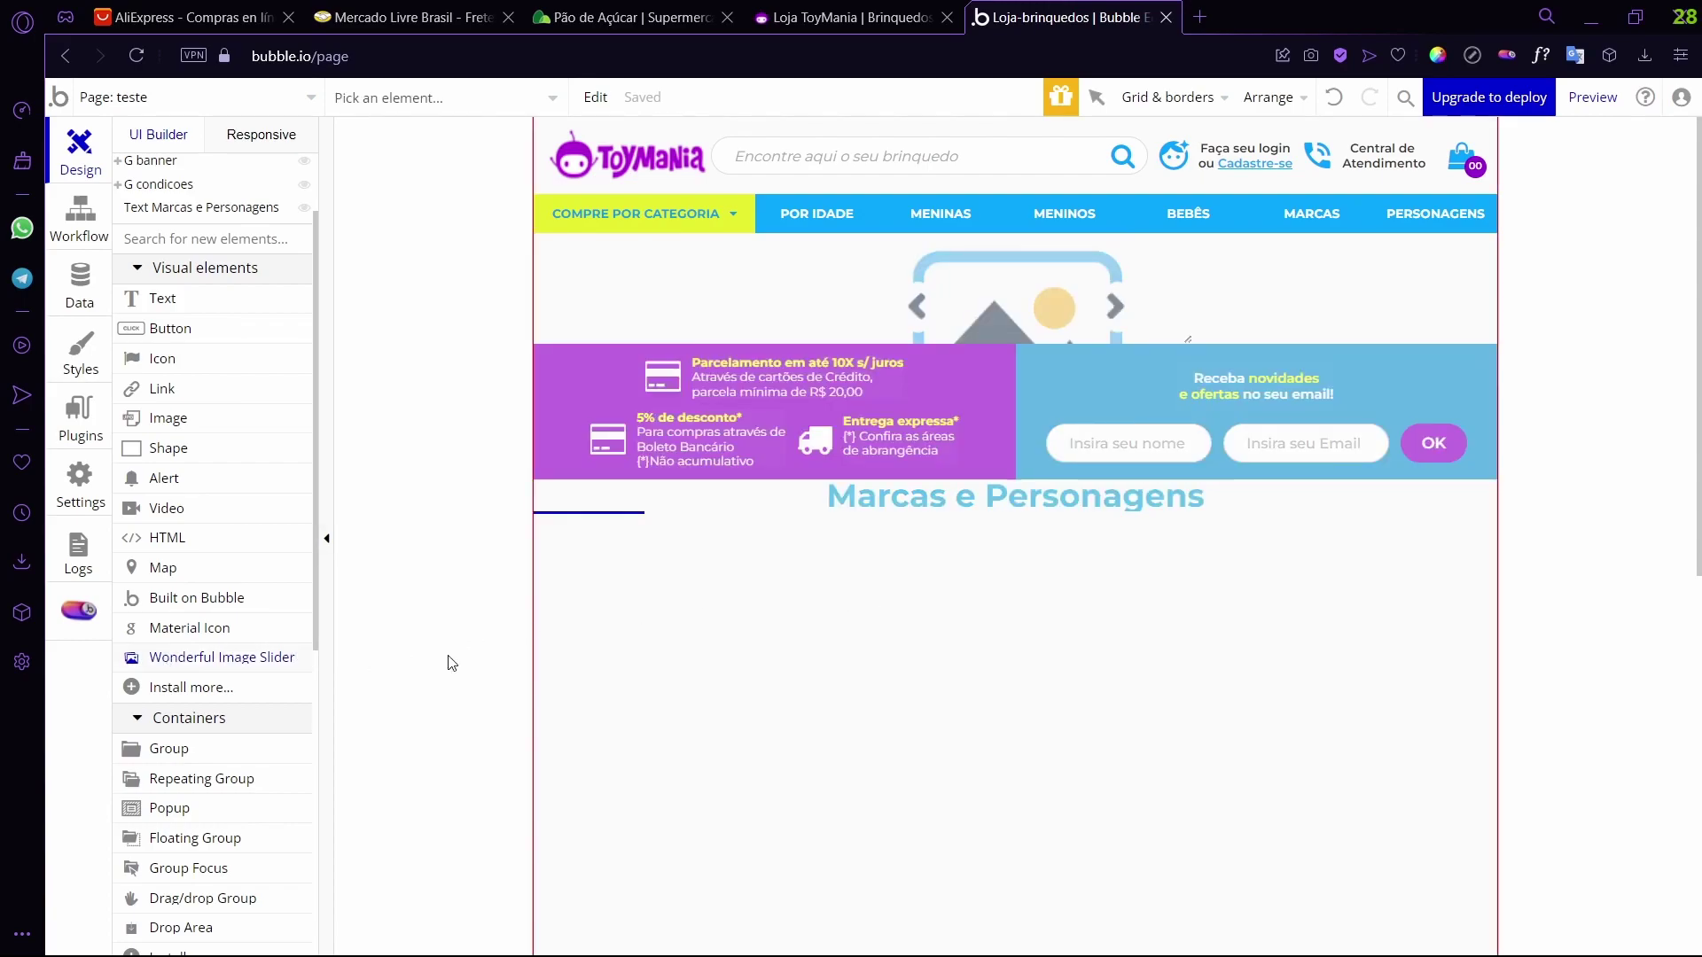
{"action": "left_click", "coordinate": [832, 642]}
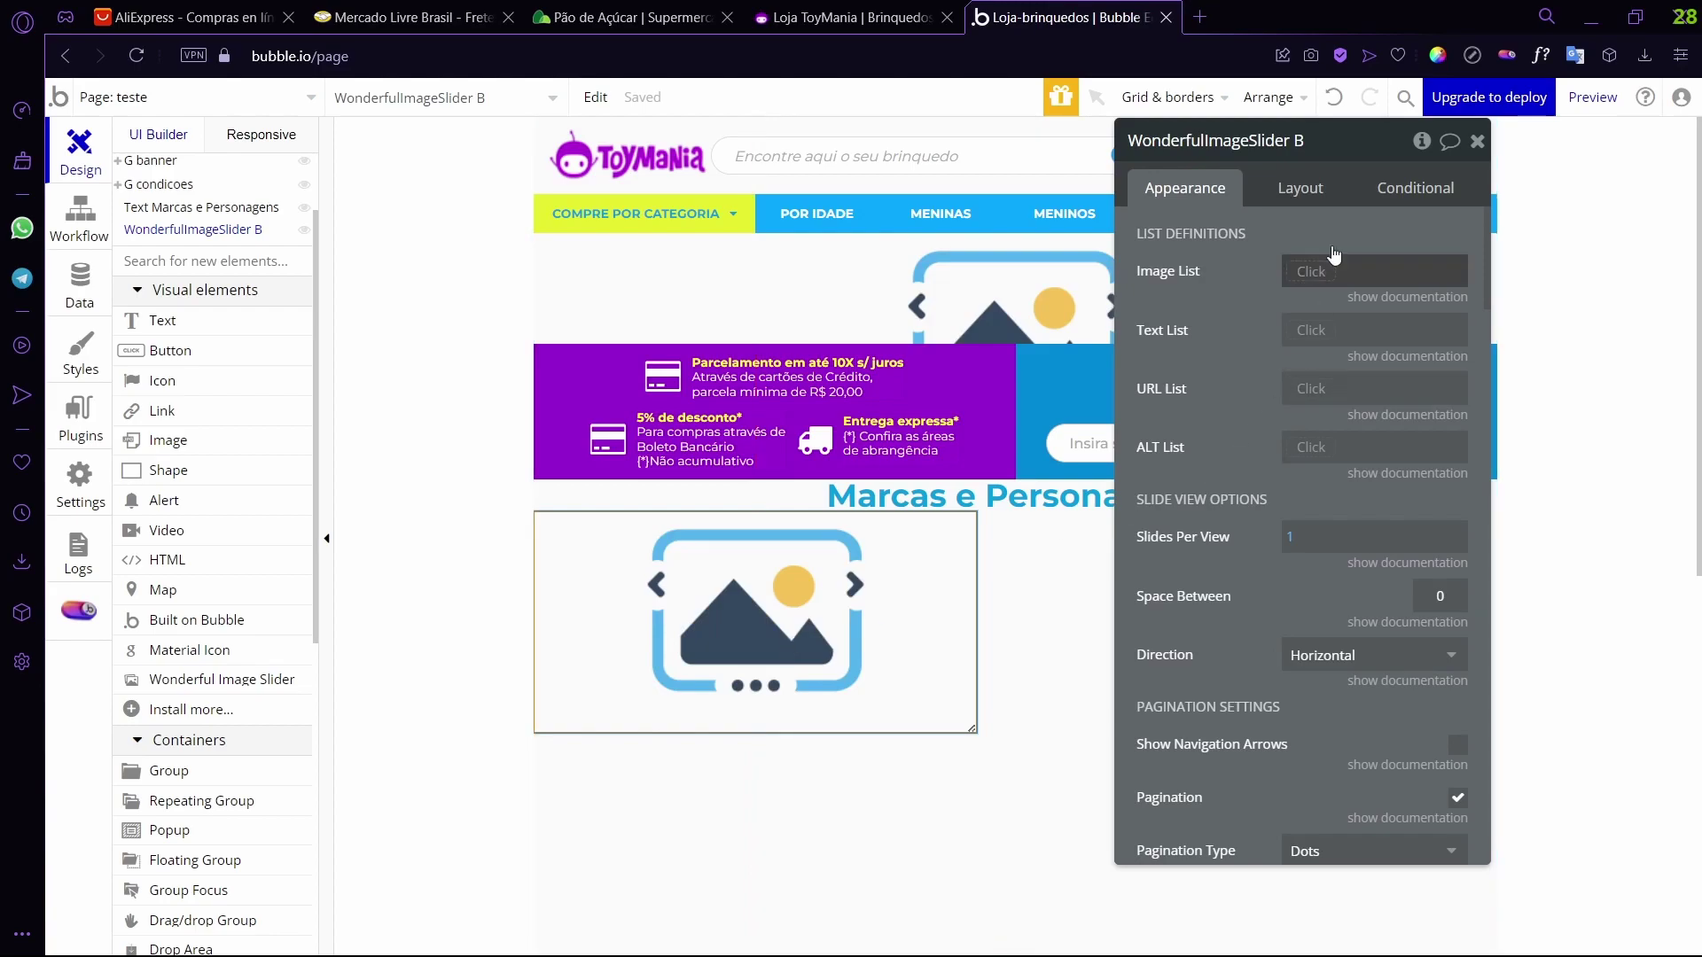
{"action": "left_click", "coordinate": [1312, 191]}
{"action": "left_click", "coordinate": [1418, 482]}
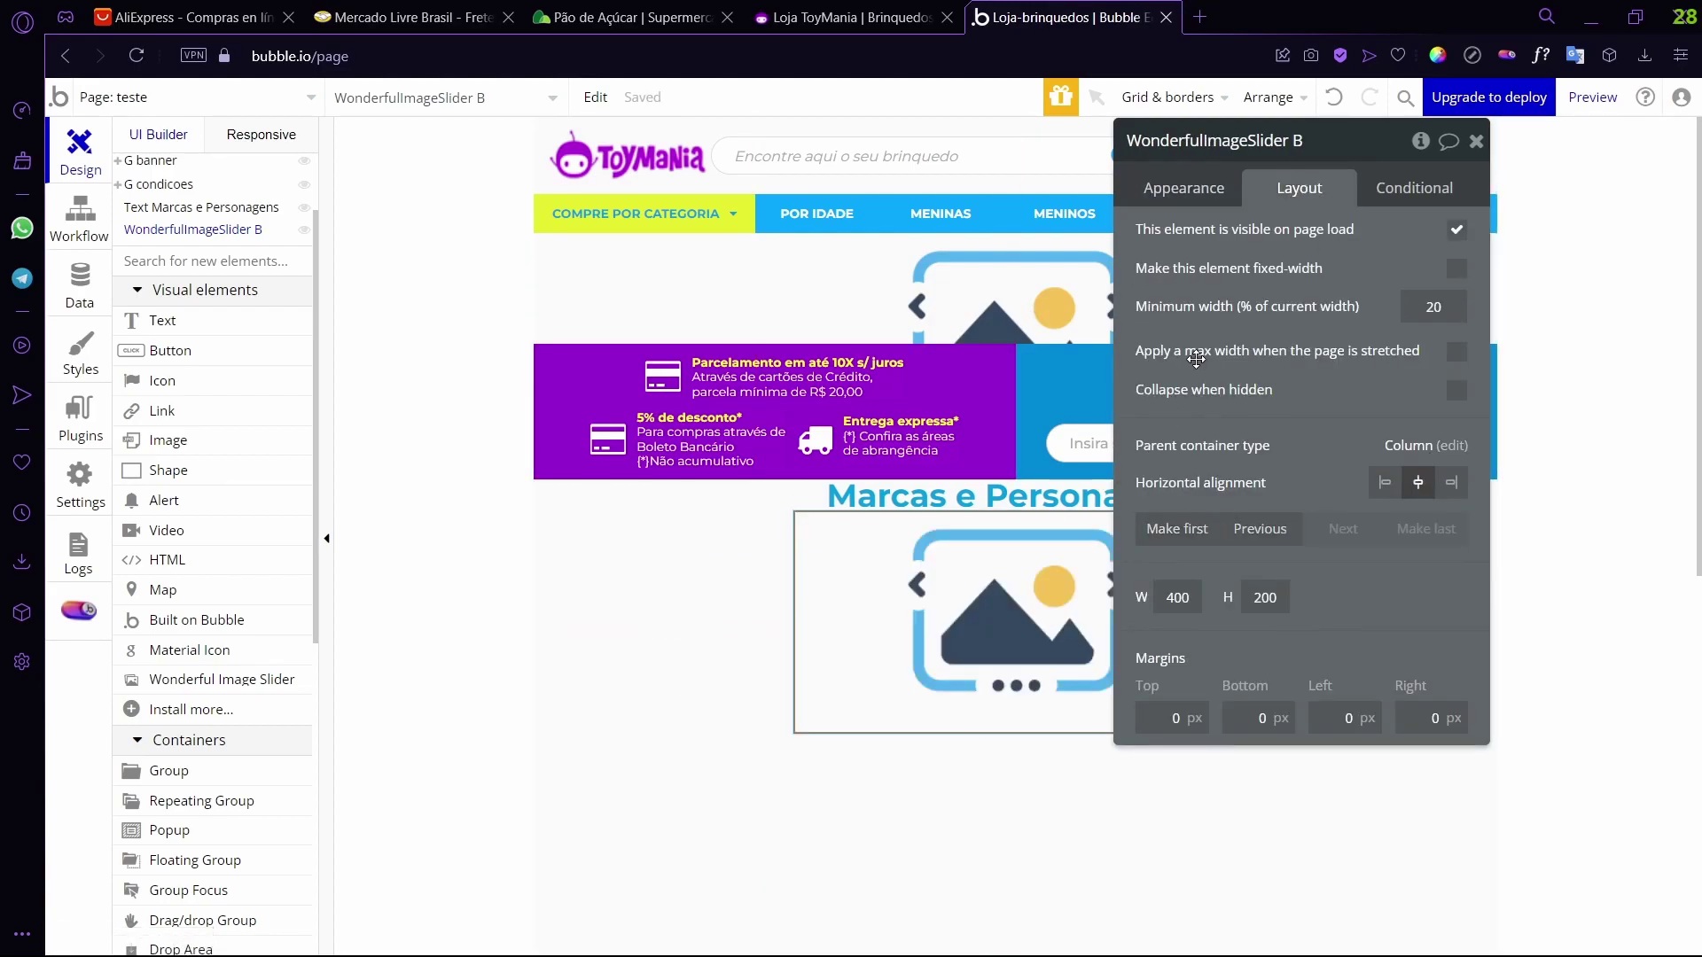
{"action": "left_click", "coordinate": [1197, 205]}
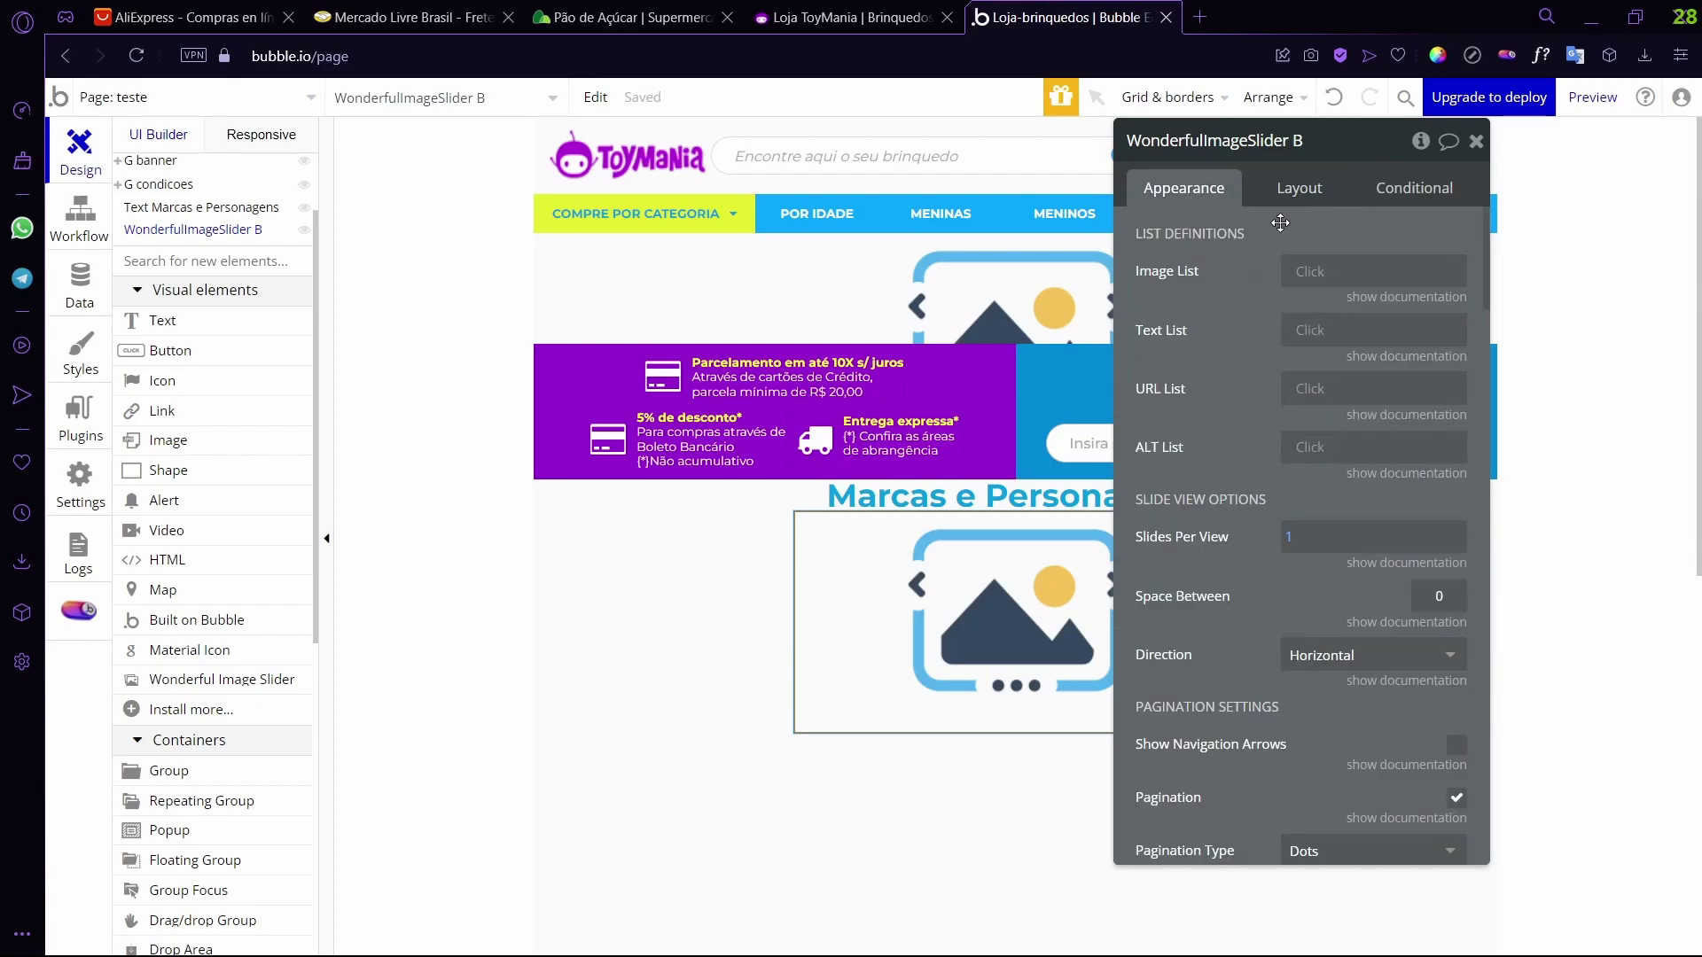
{"action": "left_click", "coordinate": [1313, 274]}
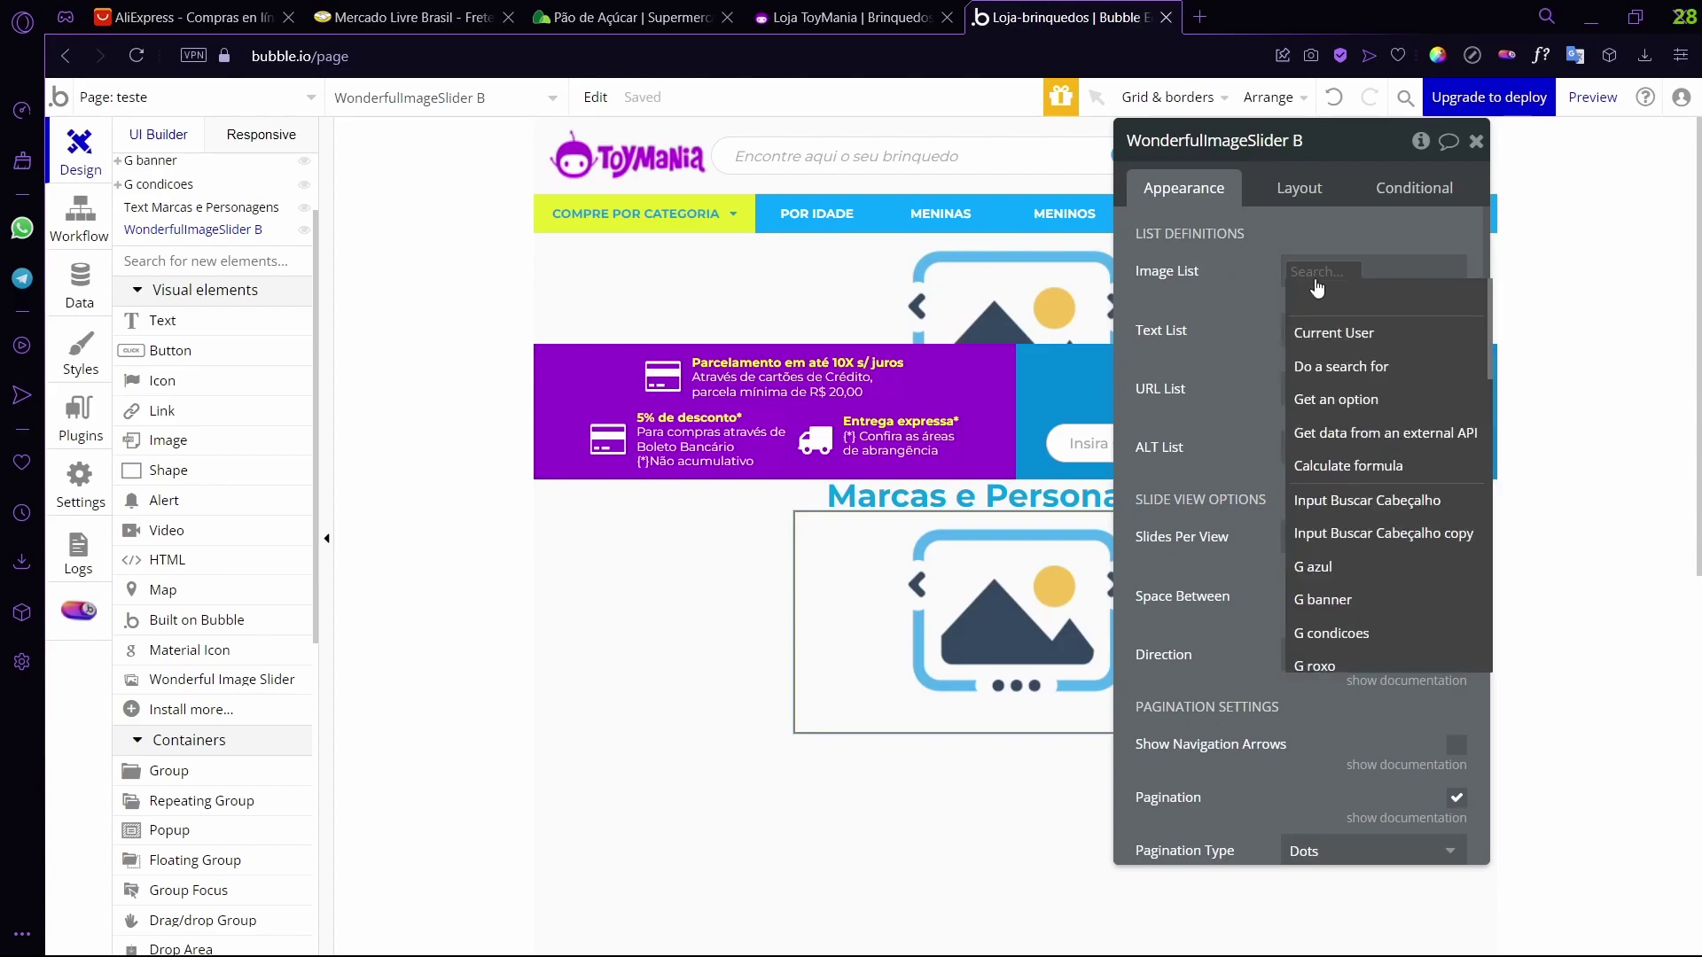
{"action": "key", "text": "Escape"}
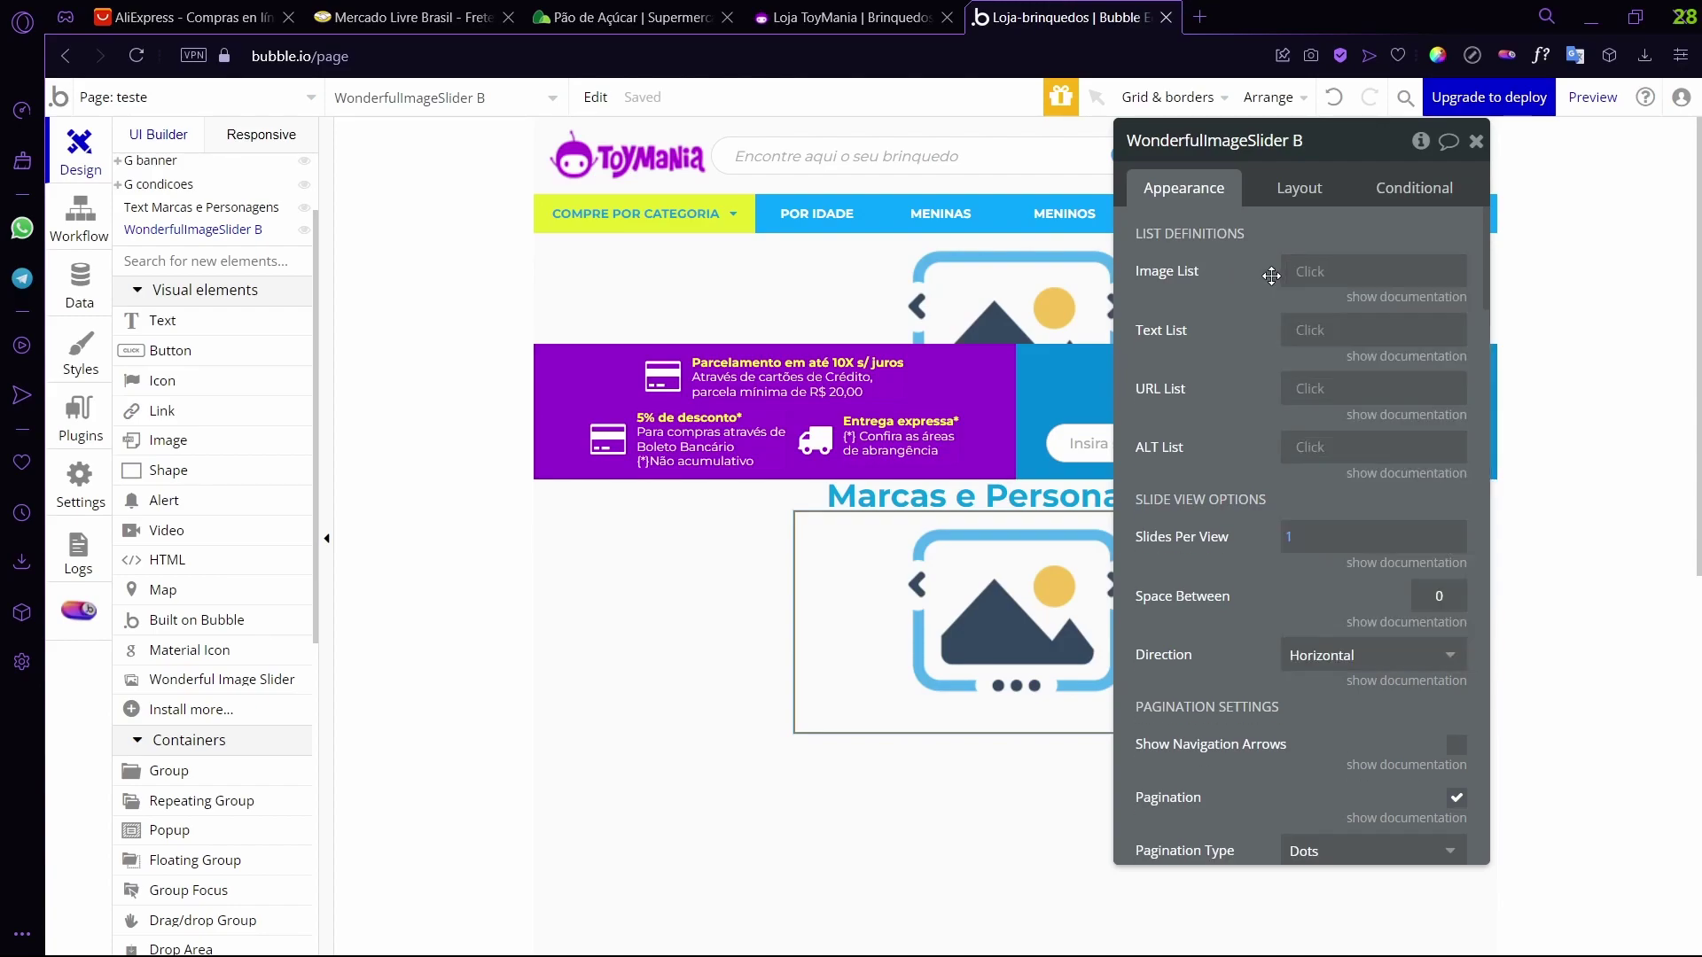
{"action": "left_click", "coordinate": [84, 304]}
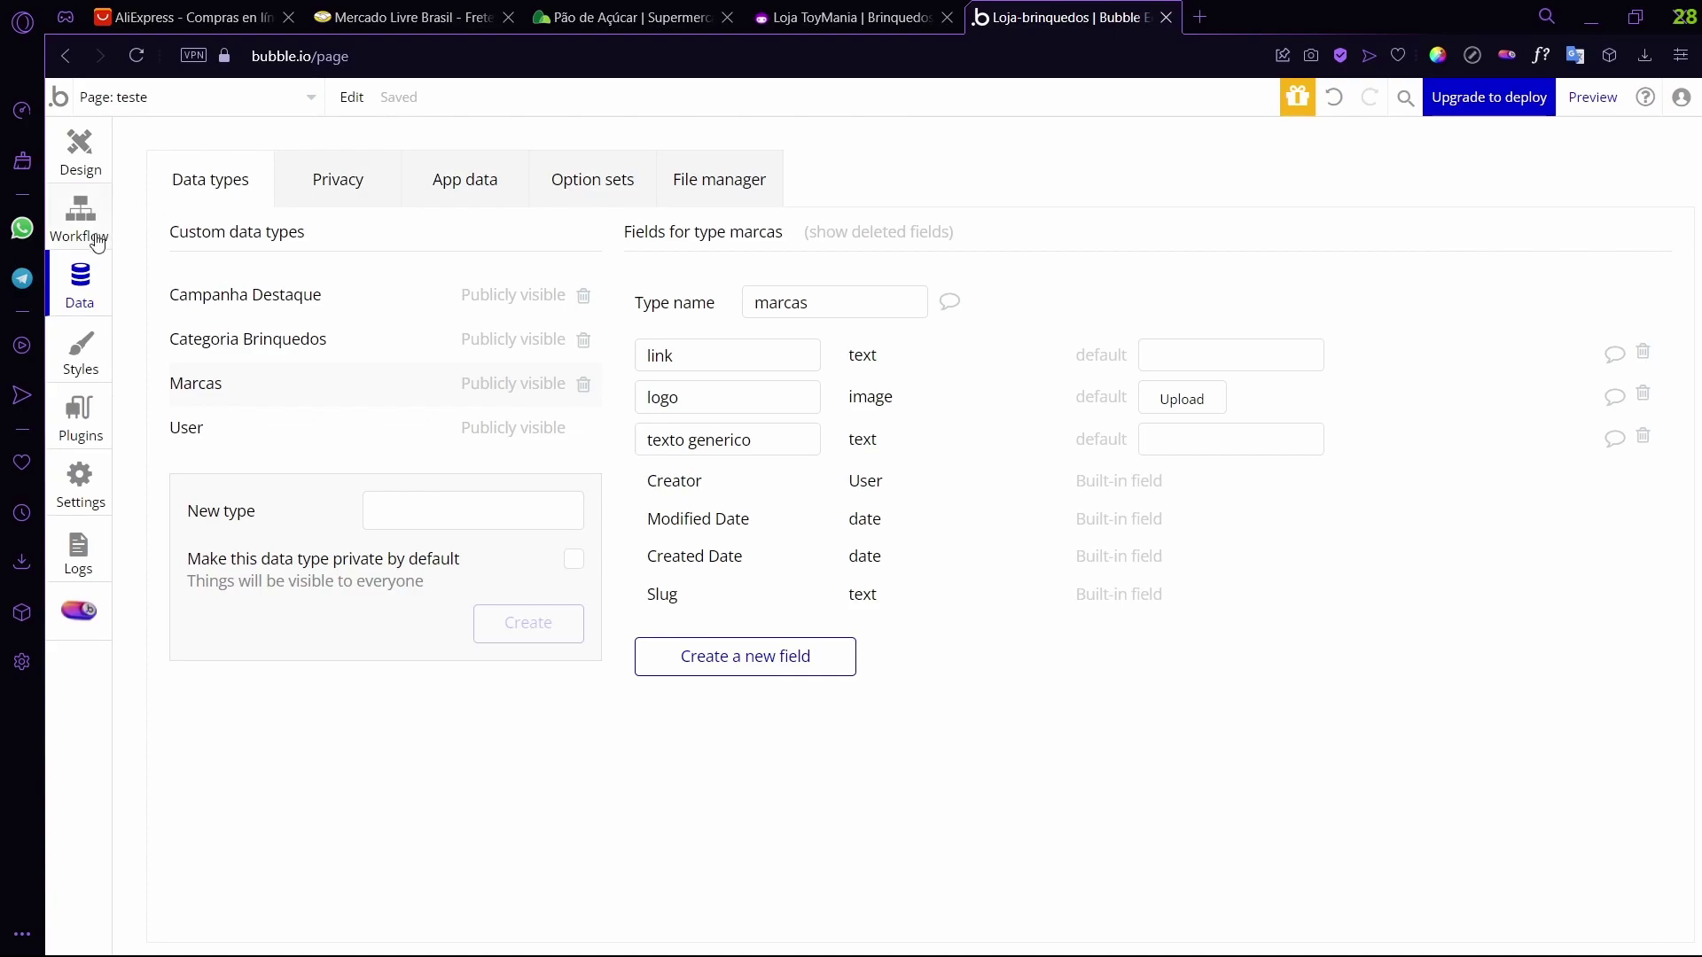
{"action": "left_click", "coordinate": [94, 169]}
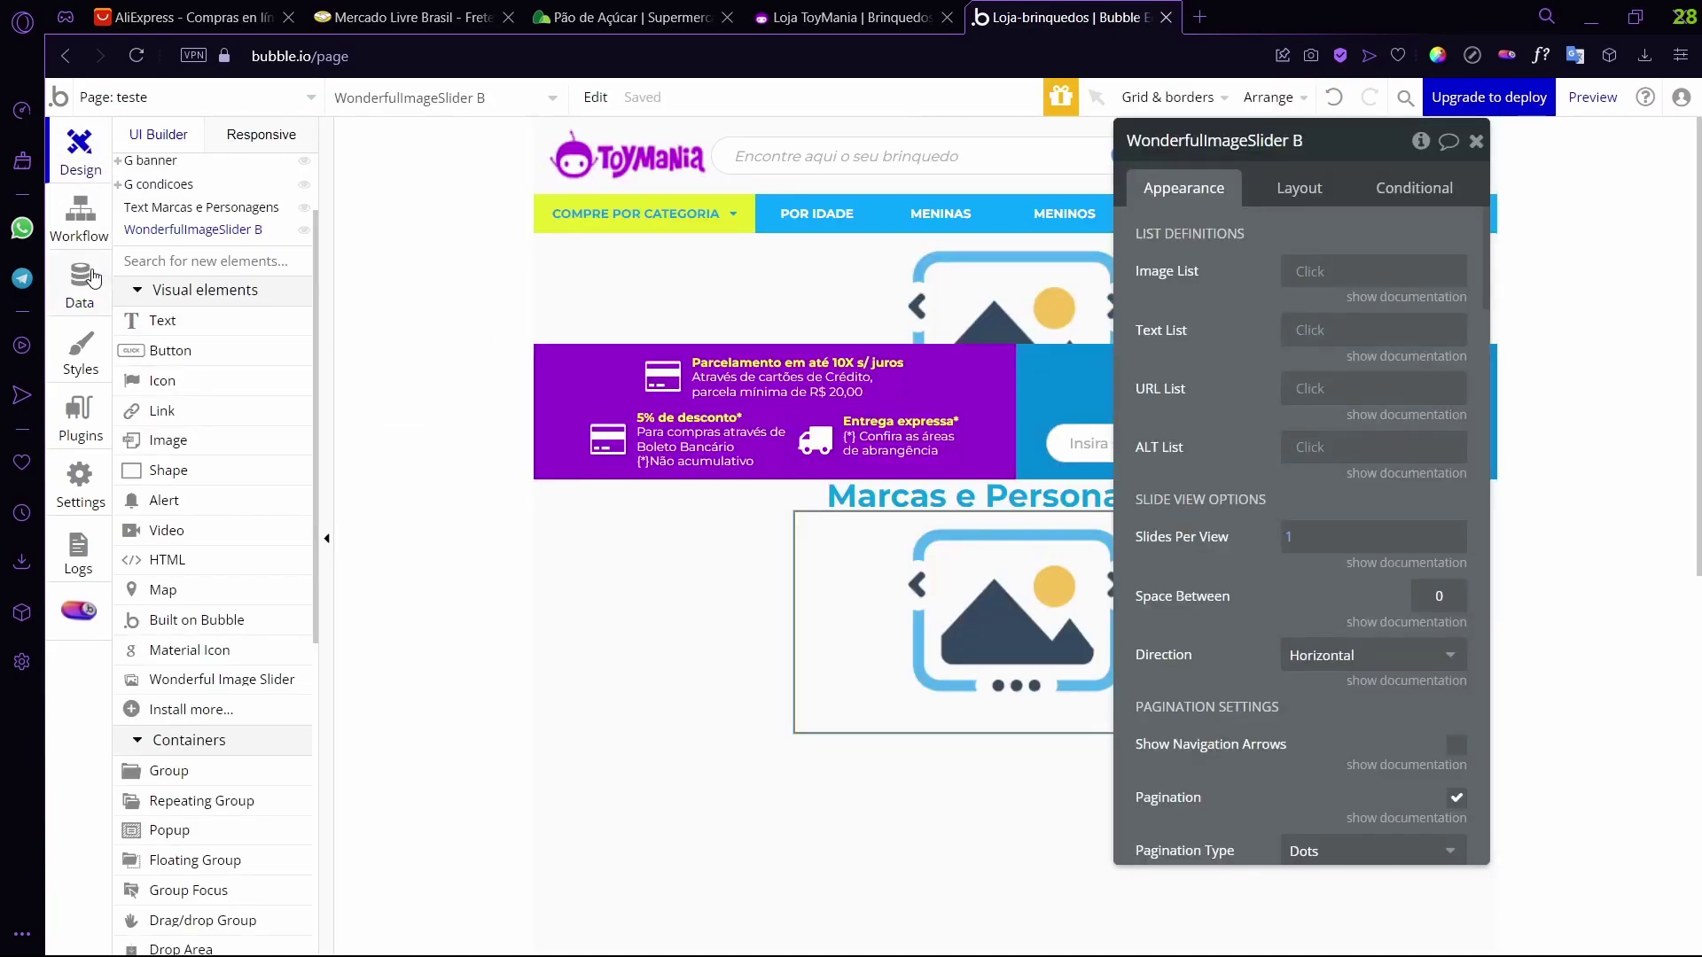
{"action": "left_click", "coordinate": [1420, 140]}
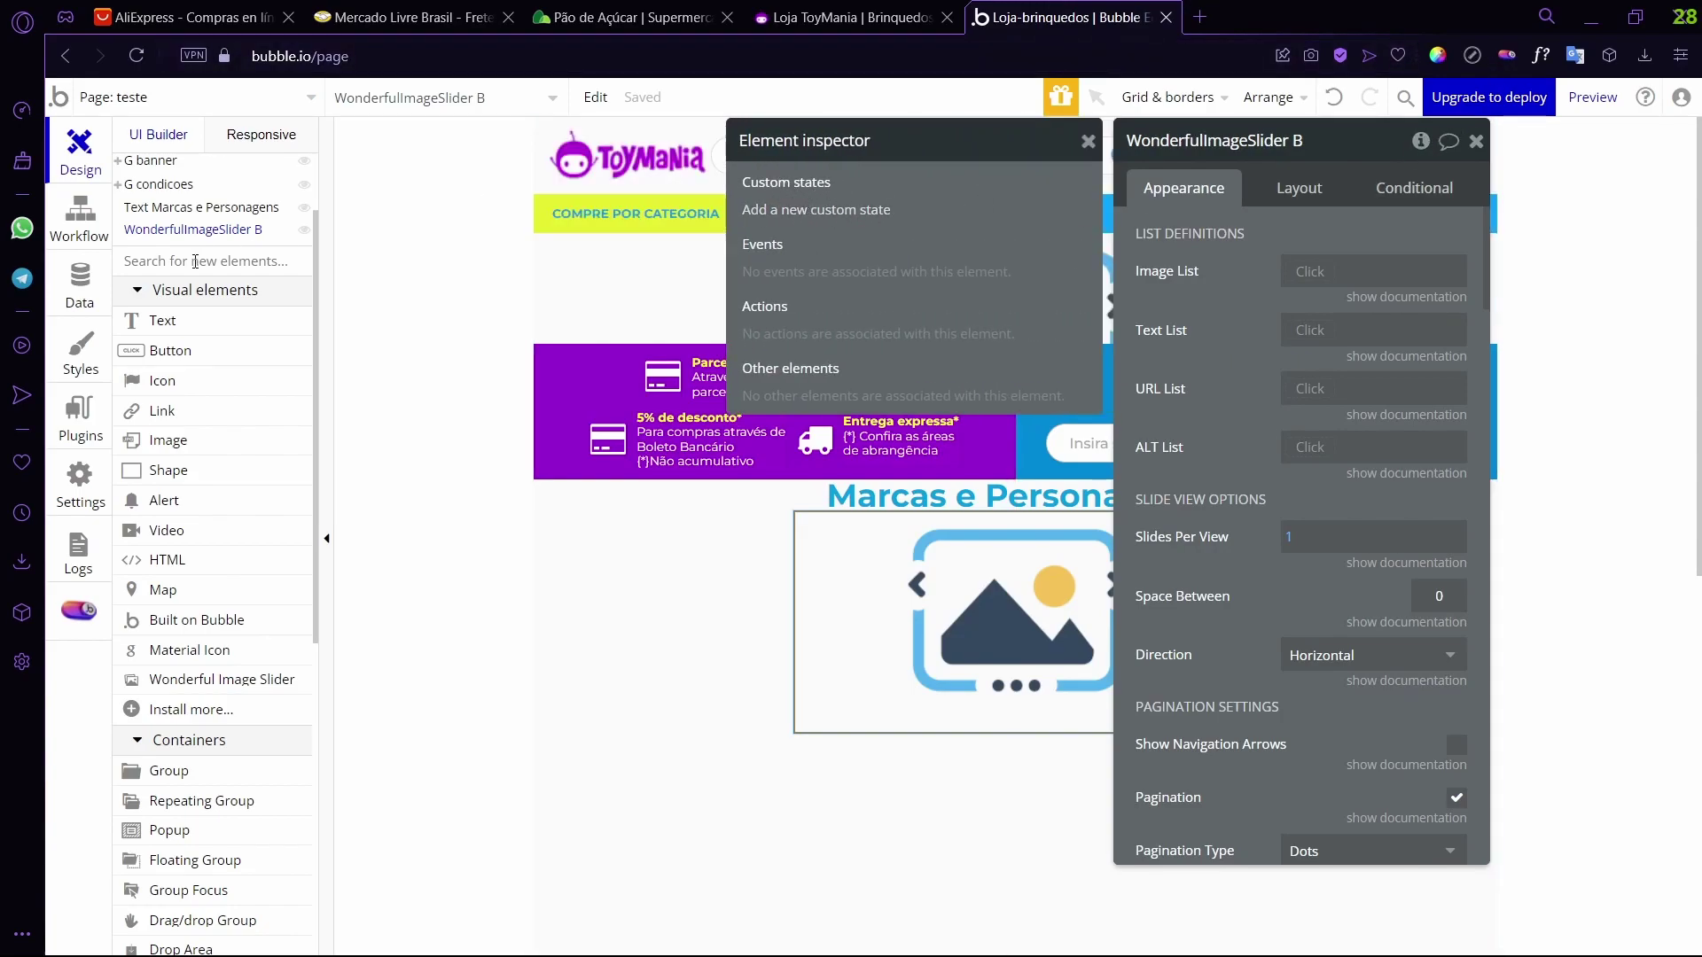
{"action": "left_click", "coordinate": [86, 297]}
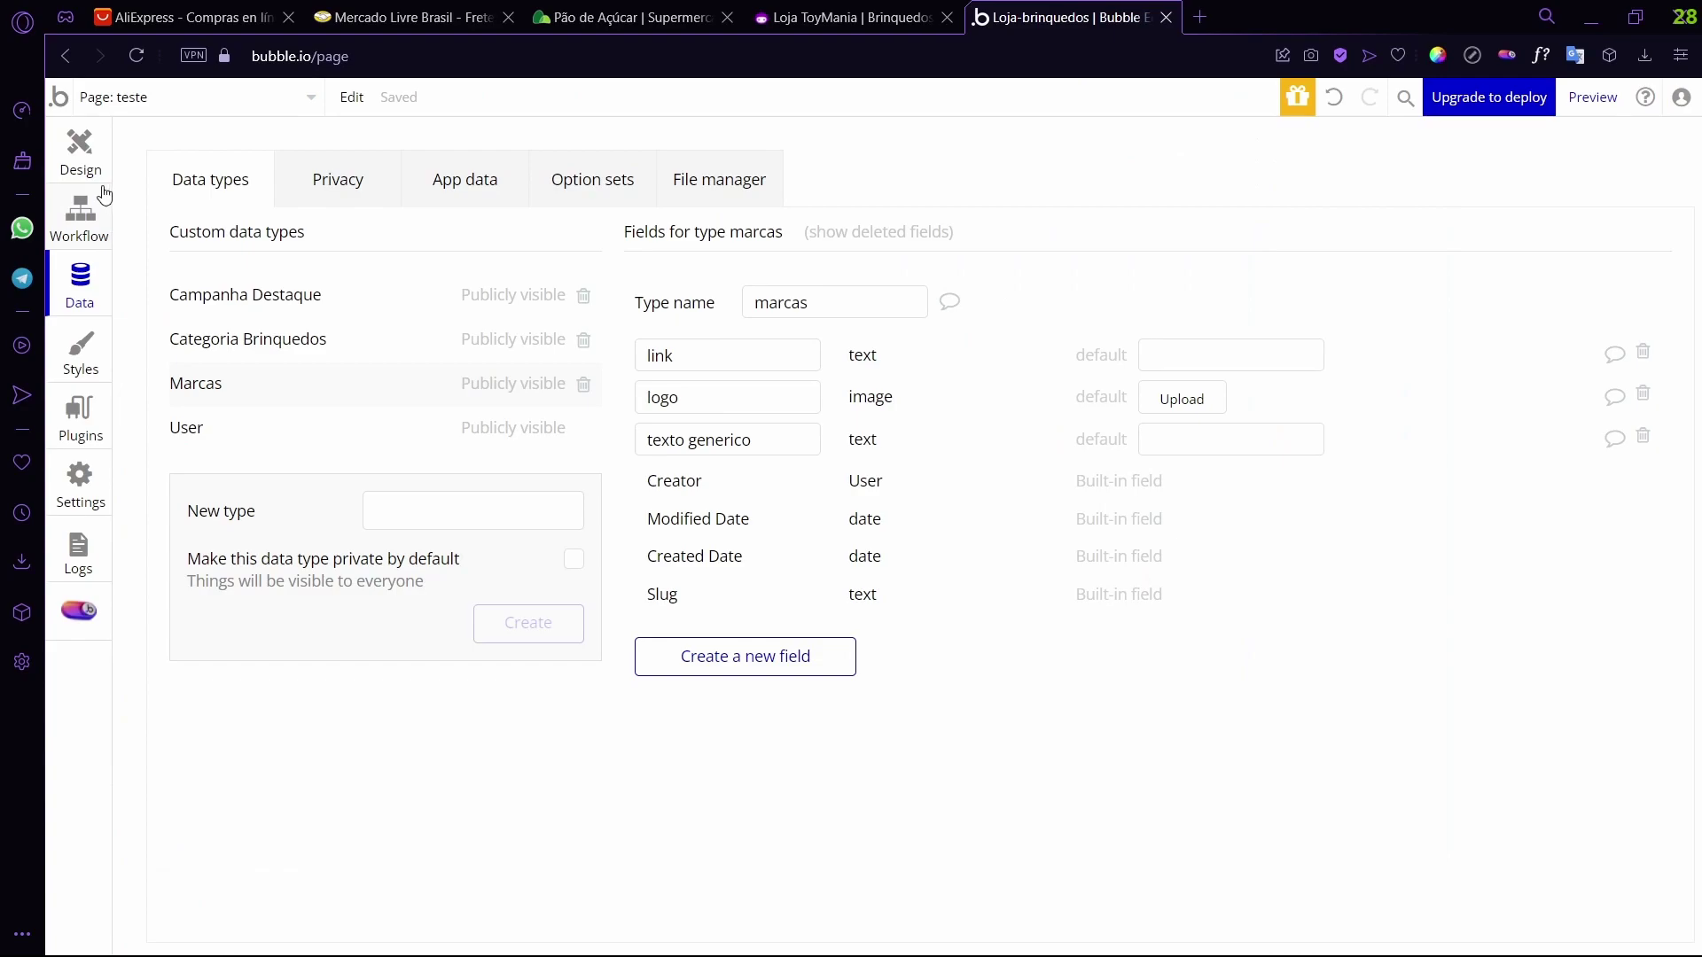
{"action": "left_click", "coordinate": [95, 199]}
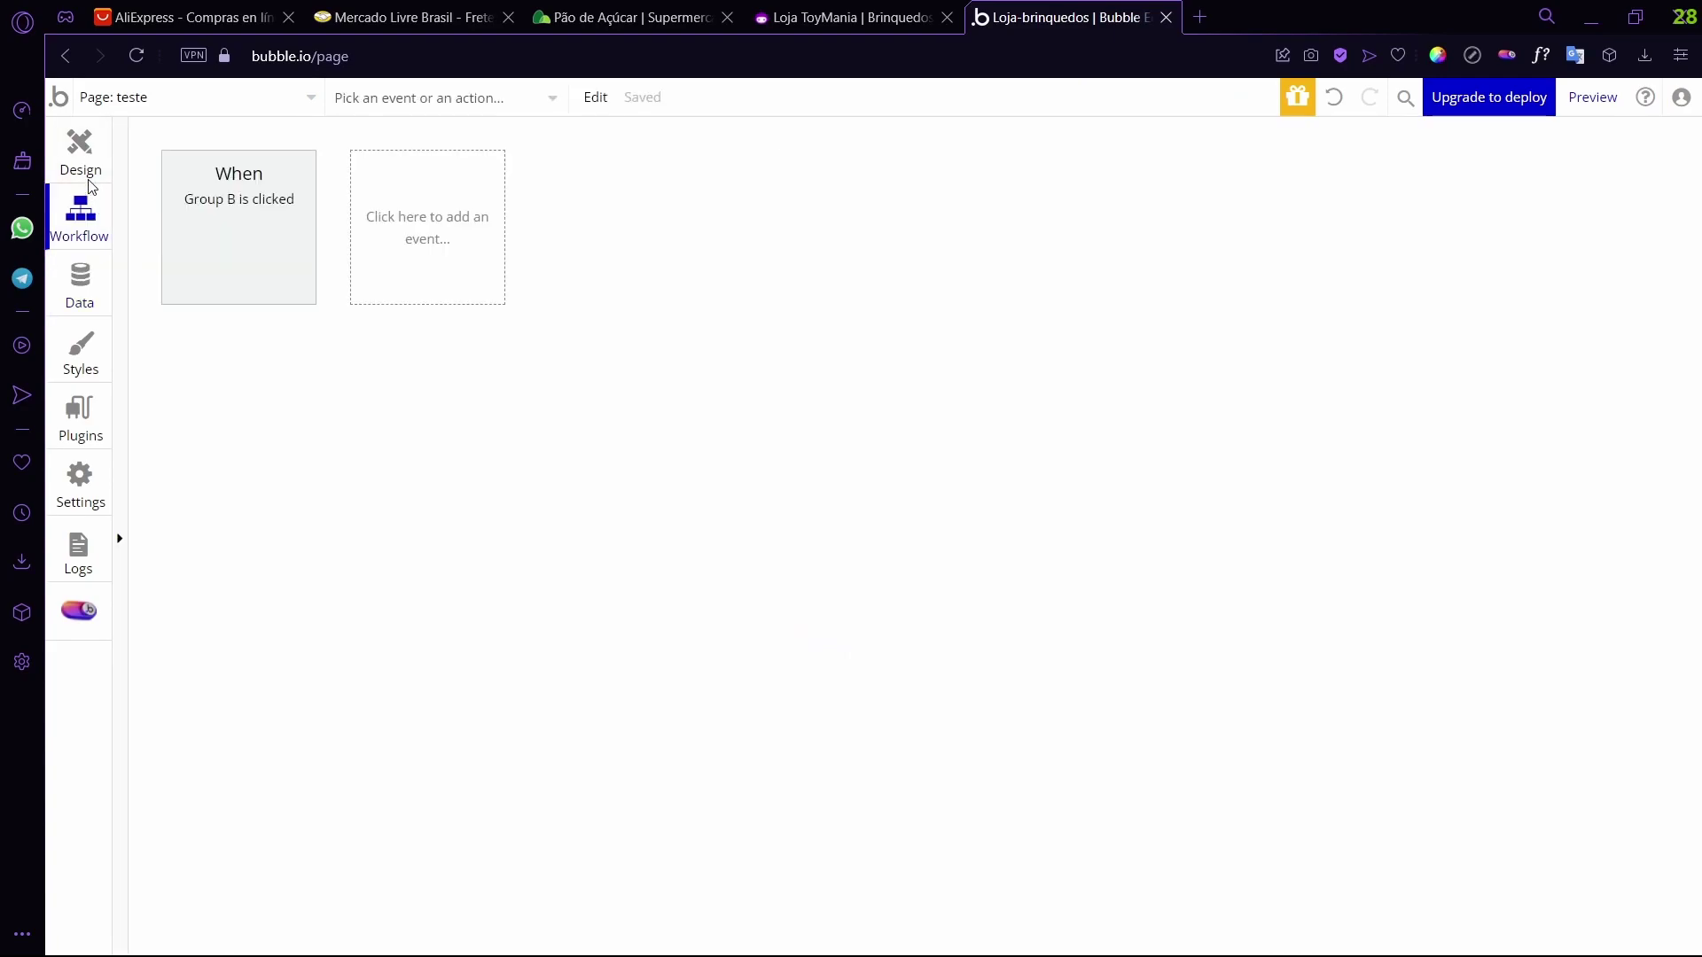
- Examine the link, logo and texto generico fields of the marcas data type and their field types
{"action": "left_click", "coordinate": [81, 302]}
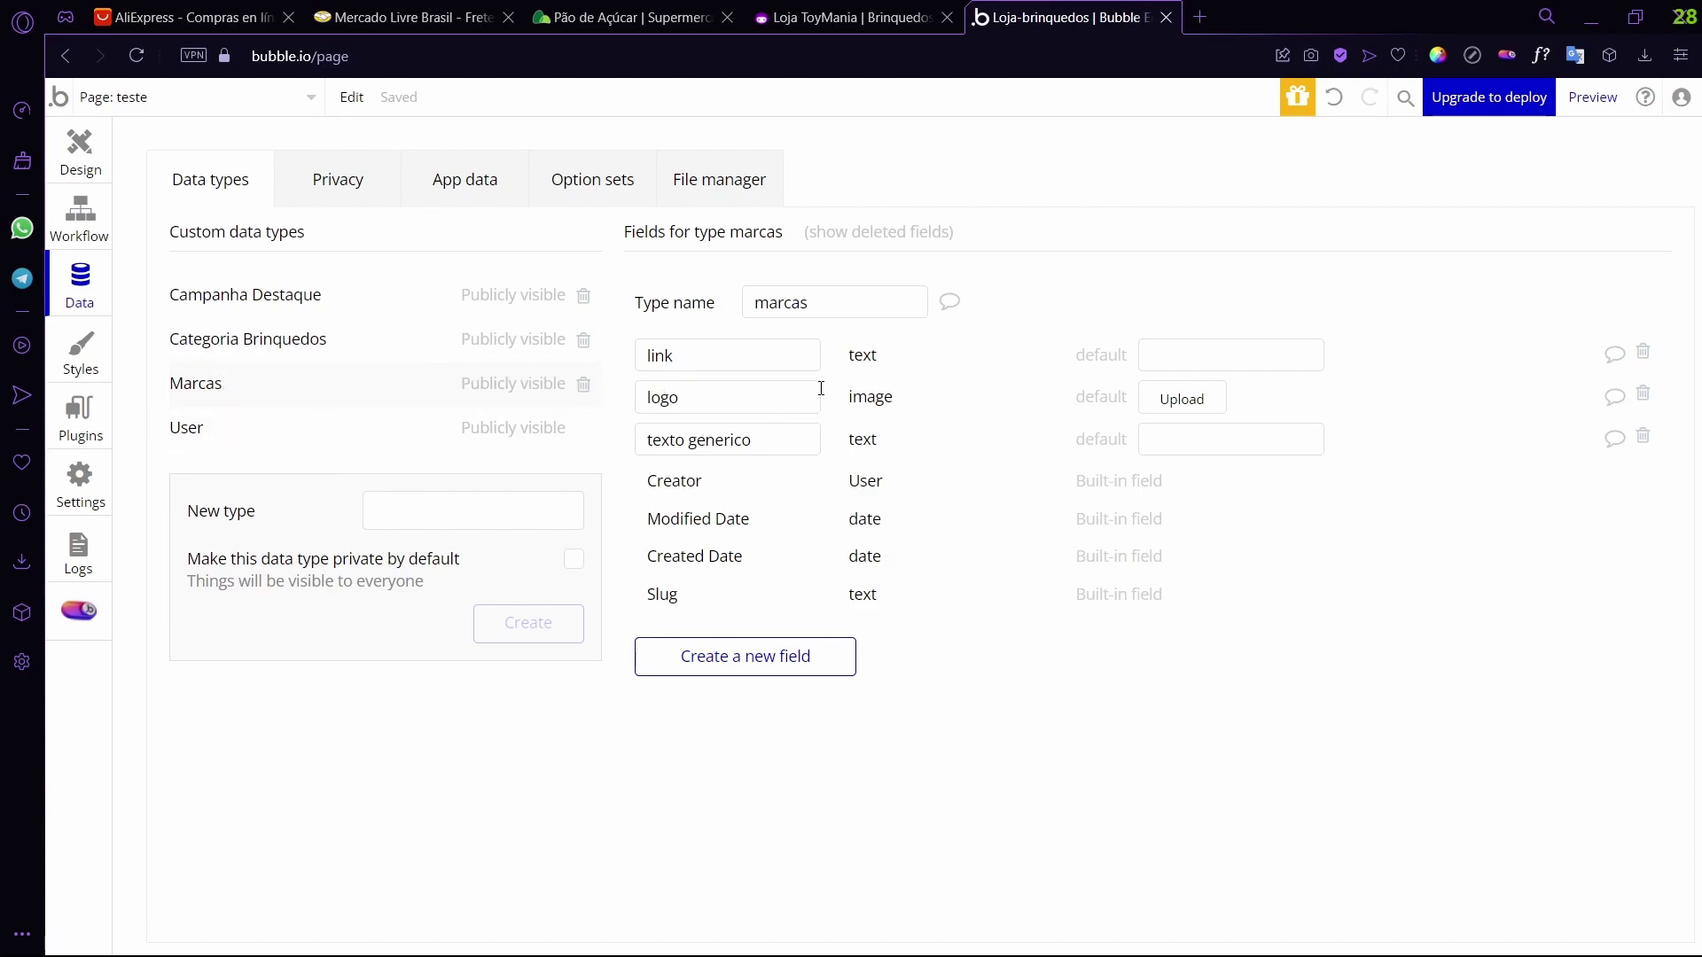
{"action": "left_click", "coordinate": [768, 360]}
{"action": "left_click", "coordinate": [773, 410]}
{"action": "left_click", "coordinate": [766, 360]}
{"action": "left_click", "coordinate": [769, 399]}
{"action": "left_click", "coordinate": [775, 443]}
{"action": "left_click", "coordinate": [874, 372]}
{"action": "triple_click", "coordinate": [737, 447]}
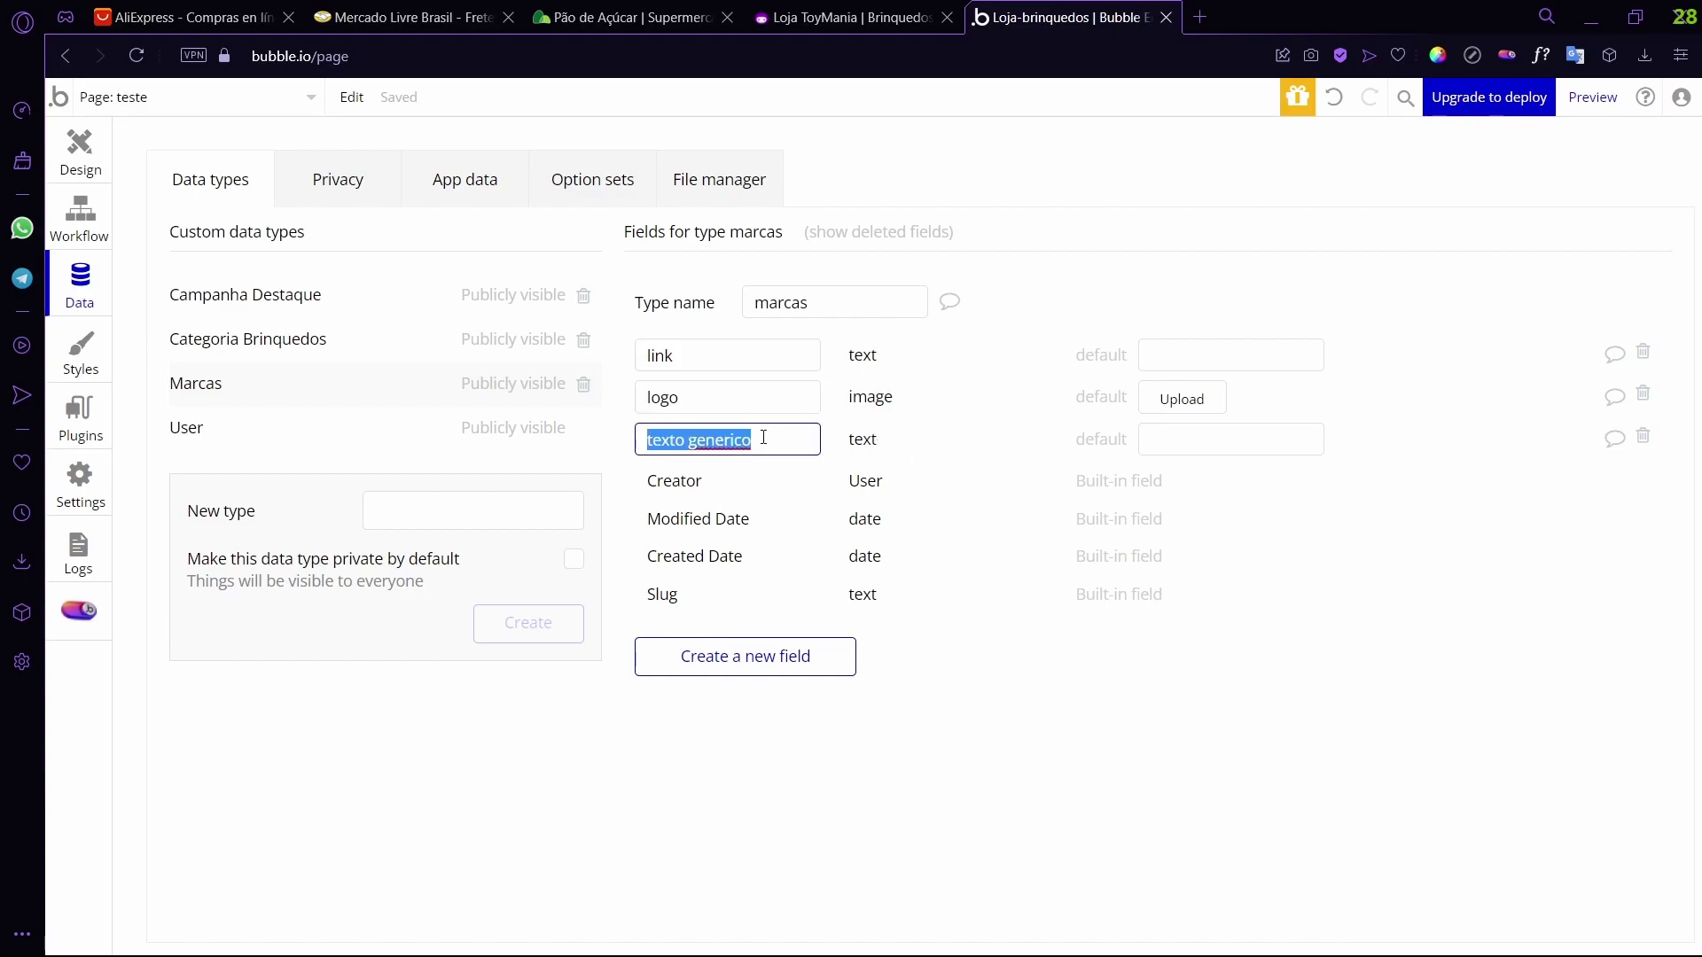
{"action": "left_click", "coordinate": [884, 405]}
{"action": "double_click", "coordinate": [741, 396]}
{"action": "left_click", "coordinate": [870, 396]}
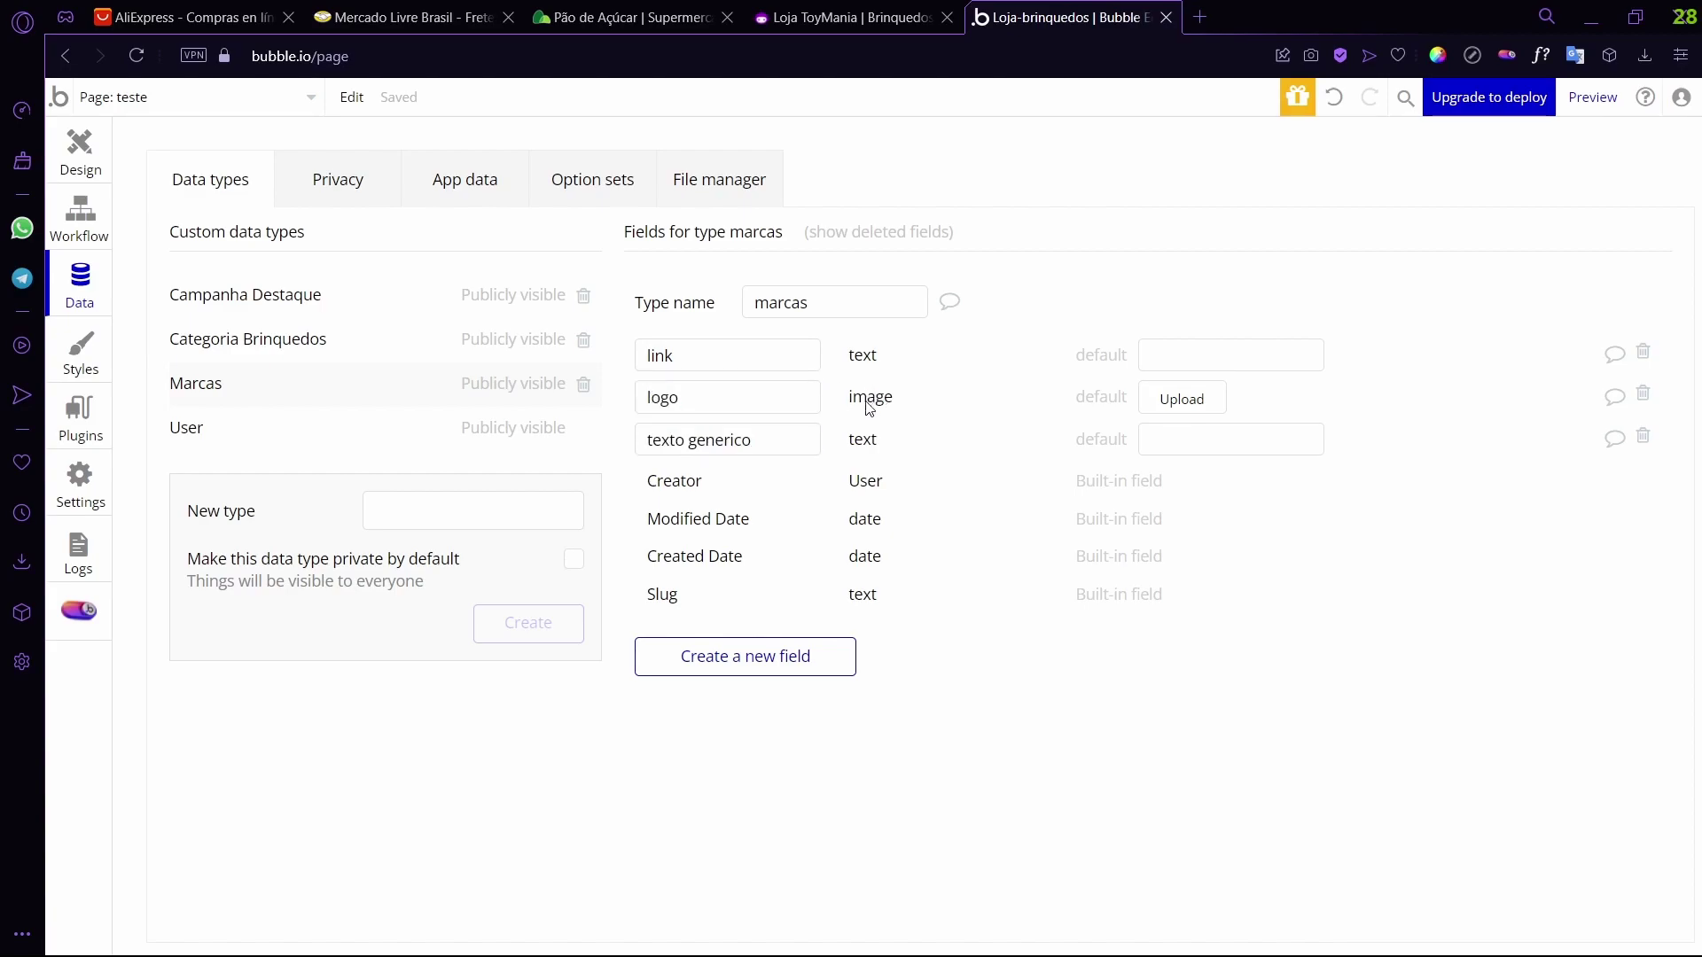
- View the stored marcas entries and open a blank form for a new marcas entry
{"action": "left_click", "coordinate": [475, 169]}
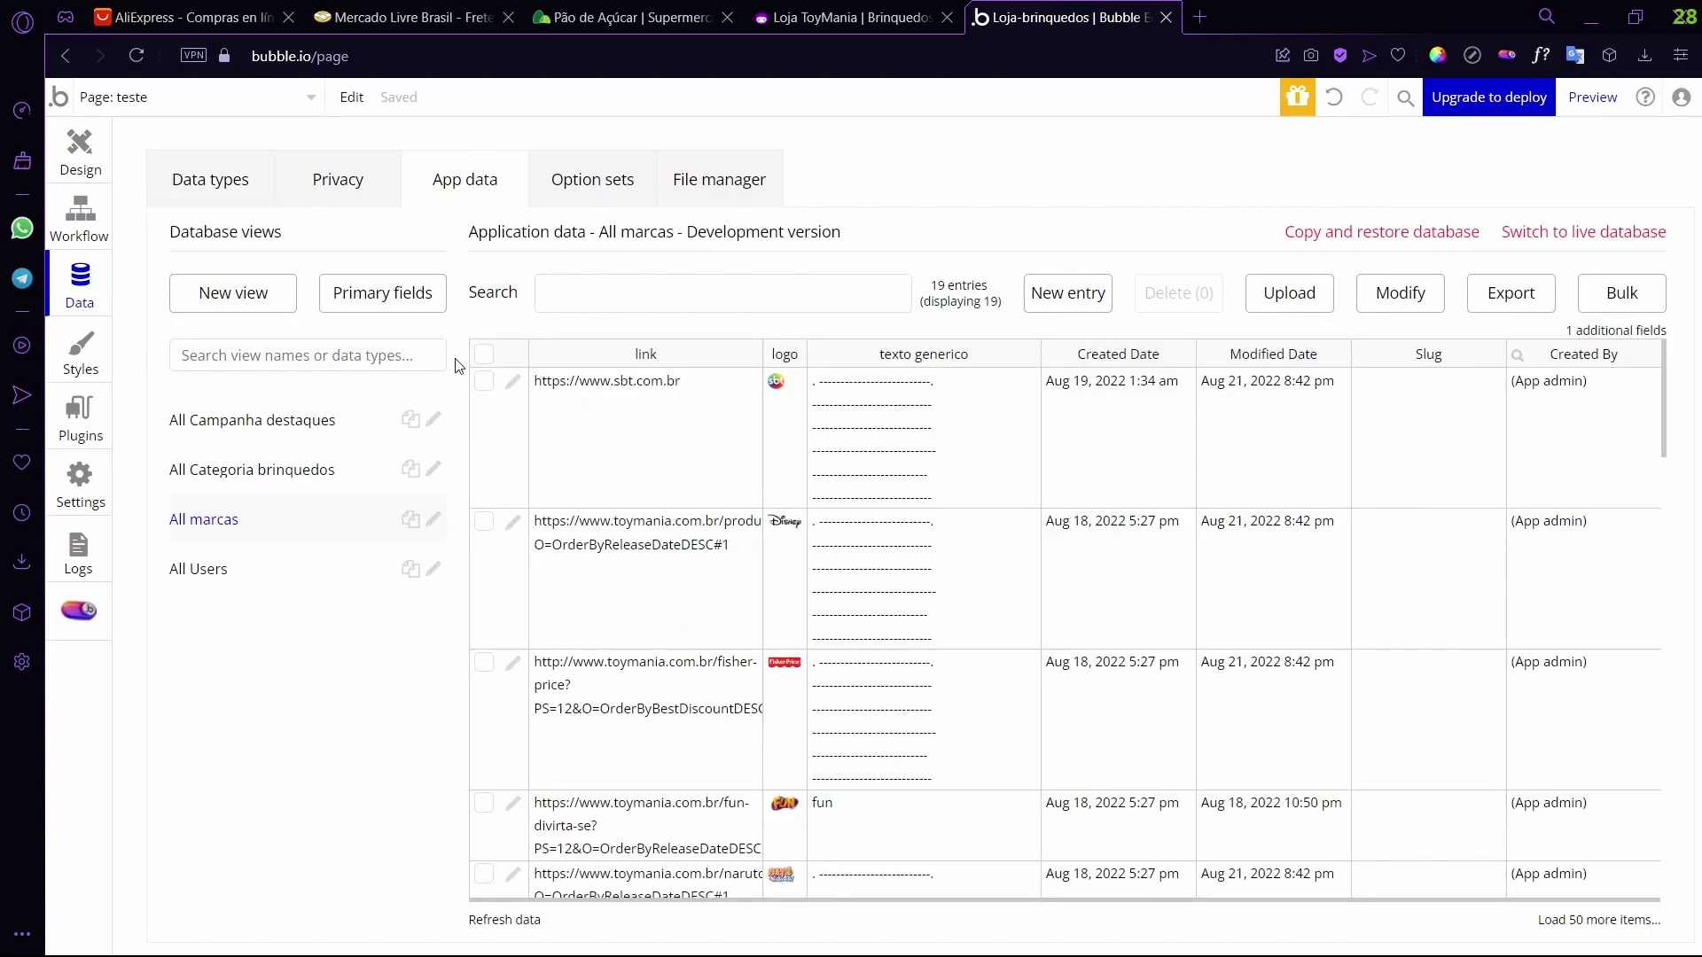
{"action": "left_click", "coordinate": [1070, 301]}
{"action": "left_click", "coordinate": [345, 245]}
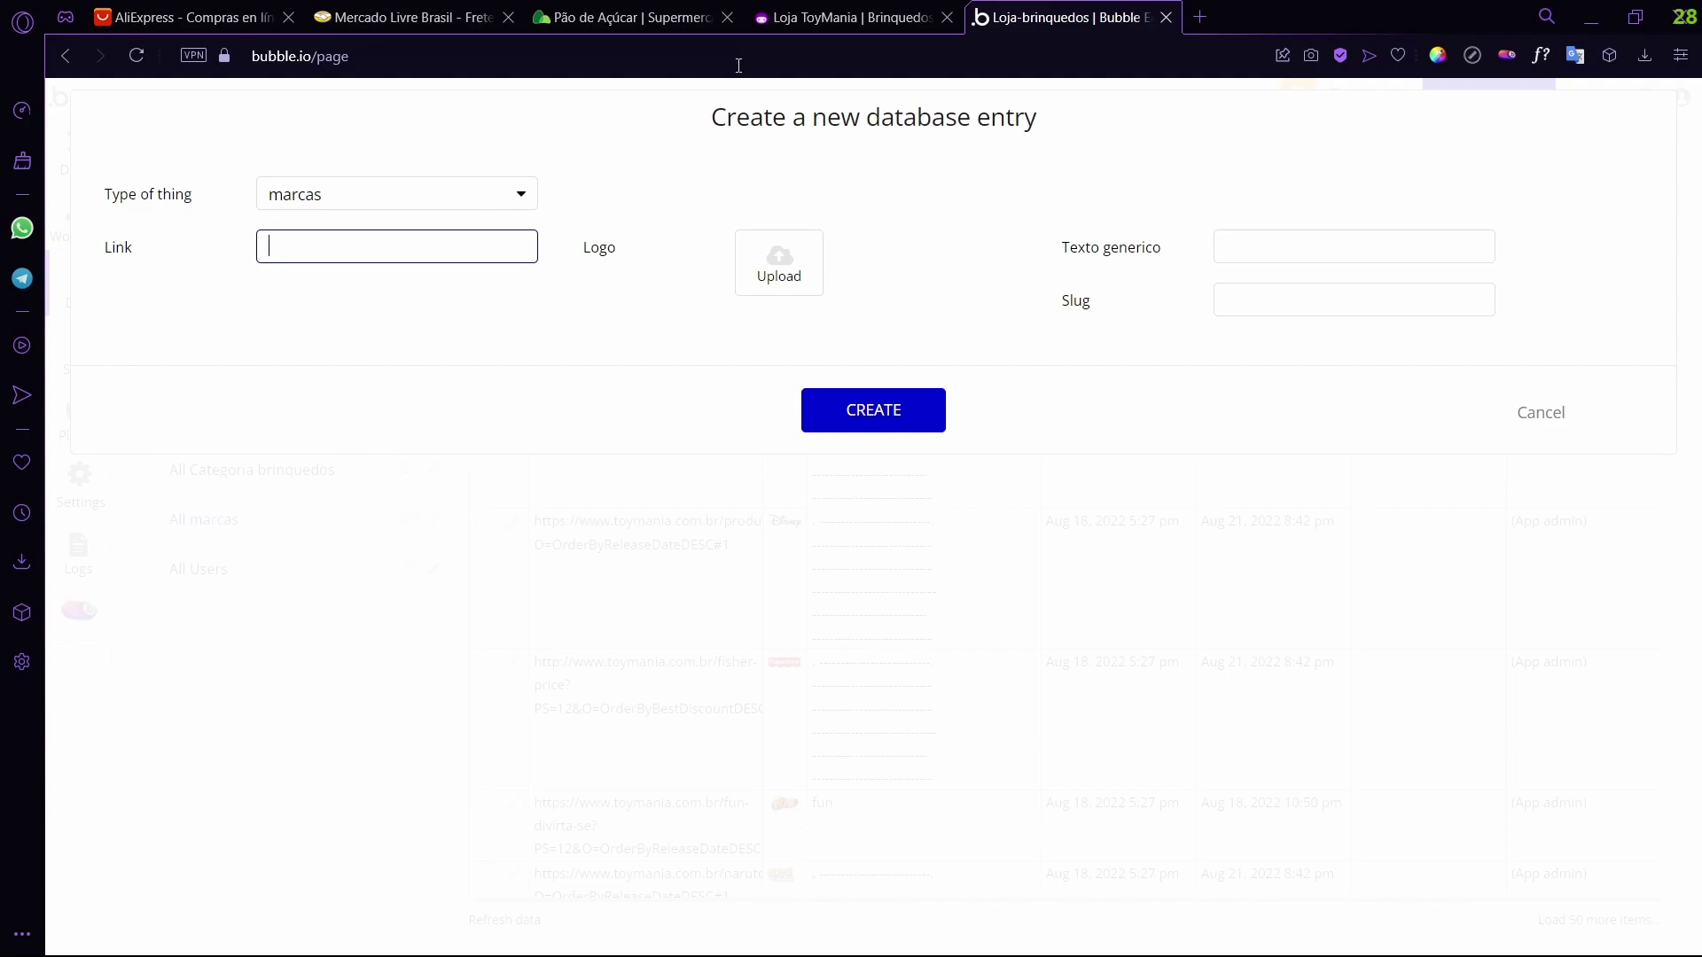
- Switch to the ToyMania site, view the page a brand logo in Marcas e Personagens links to, and return home
{"action": "left_click", "coordinate": [820, 17]}
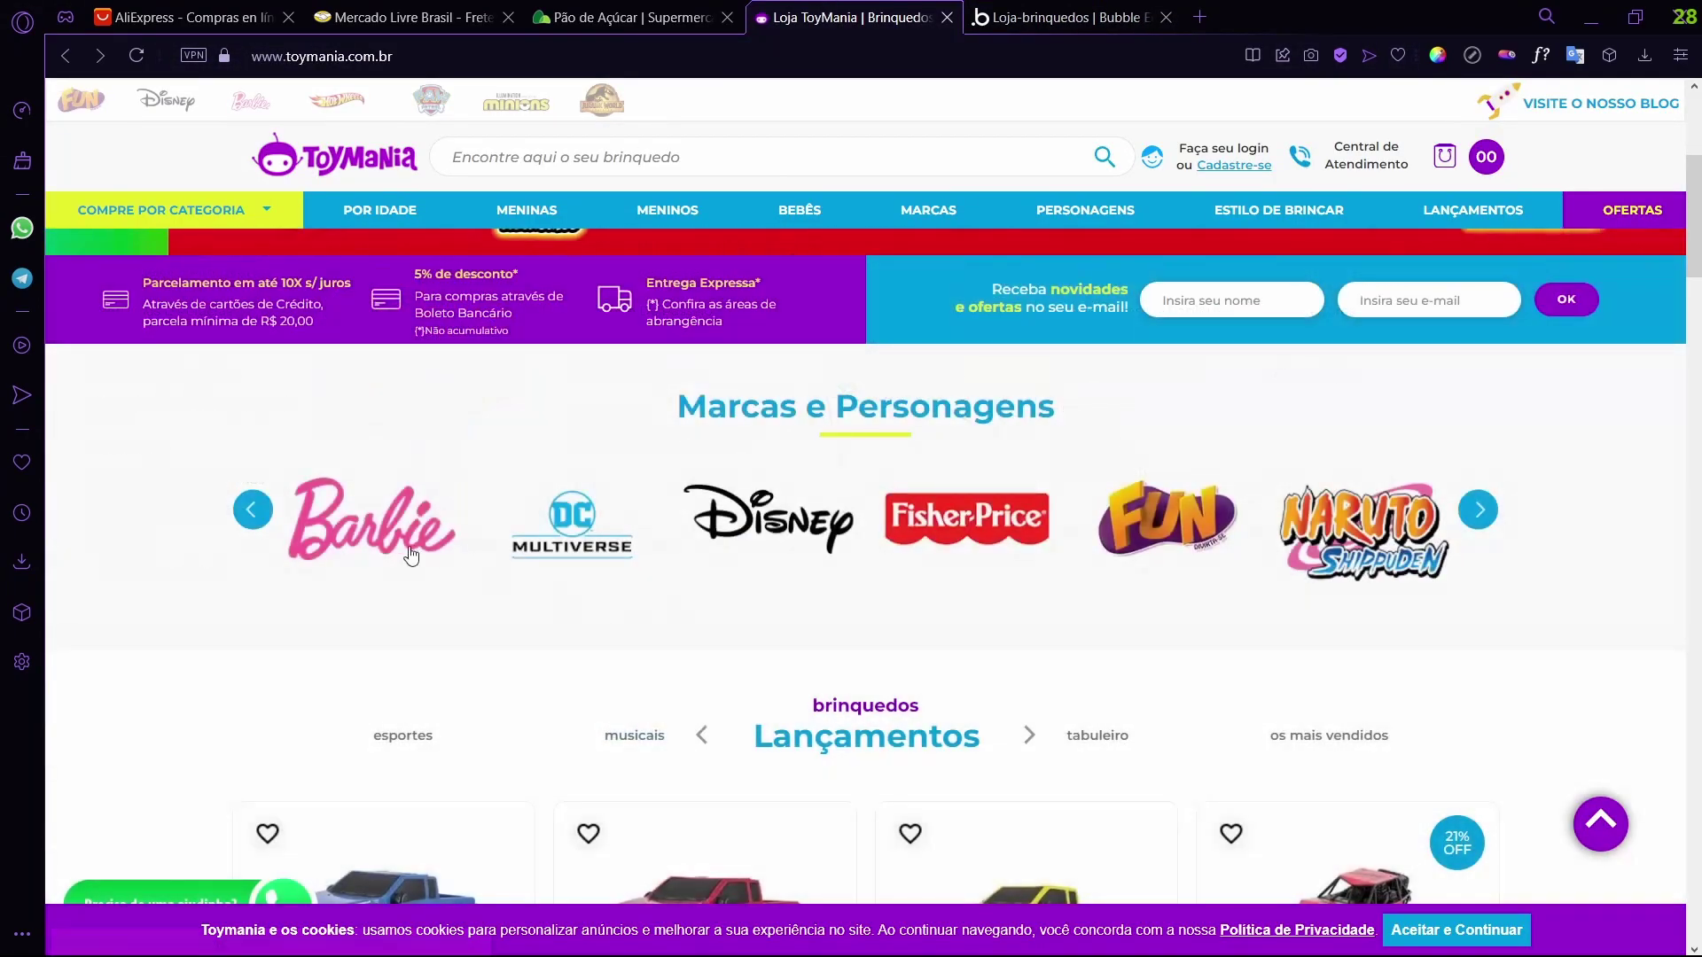
{"action": "left_click", "coordinate": [393, 532]}
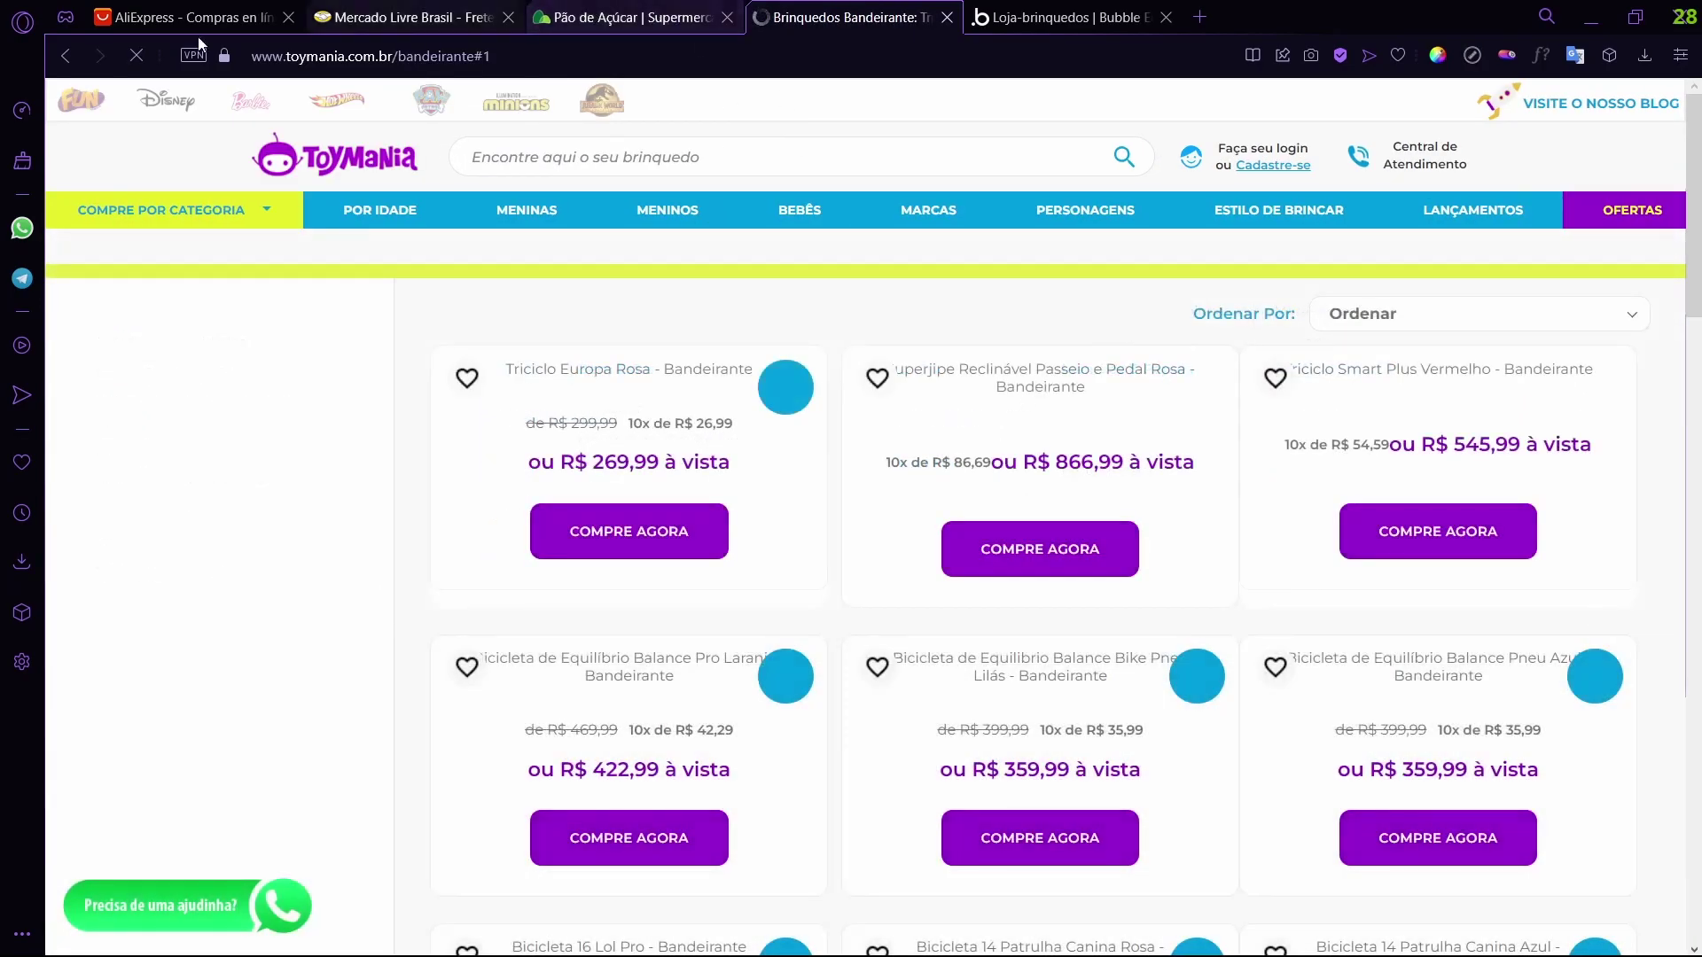
{"action": "left_click", "coordinate": [65, 56]}
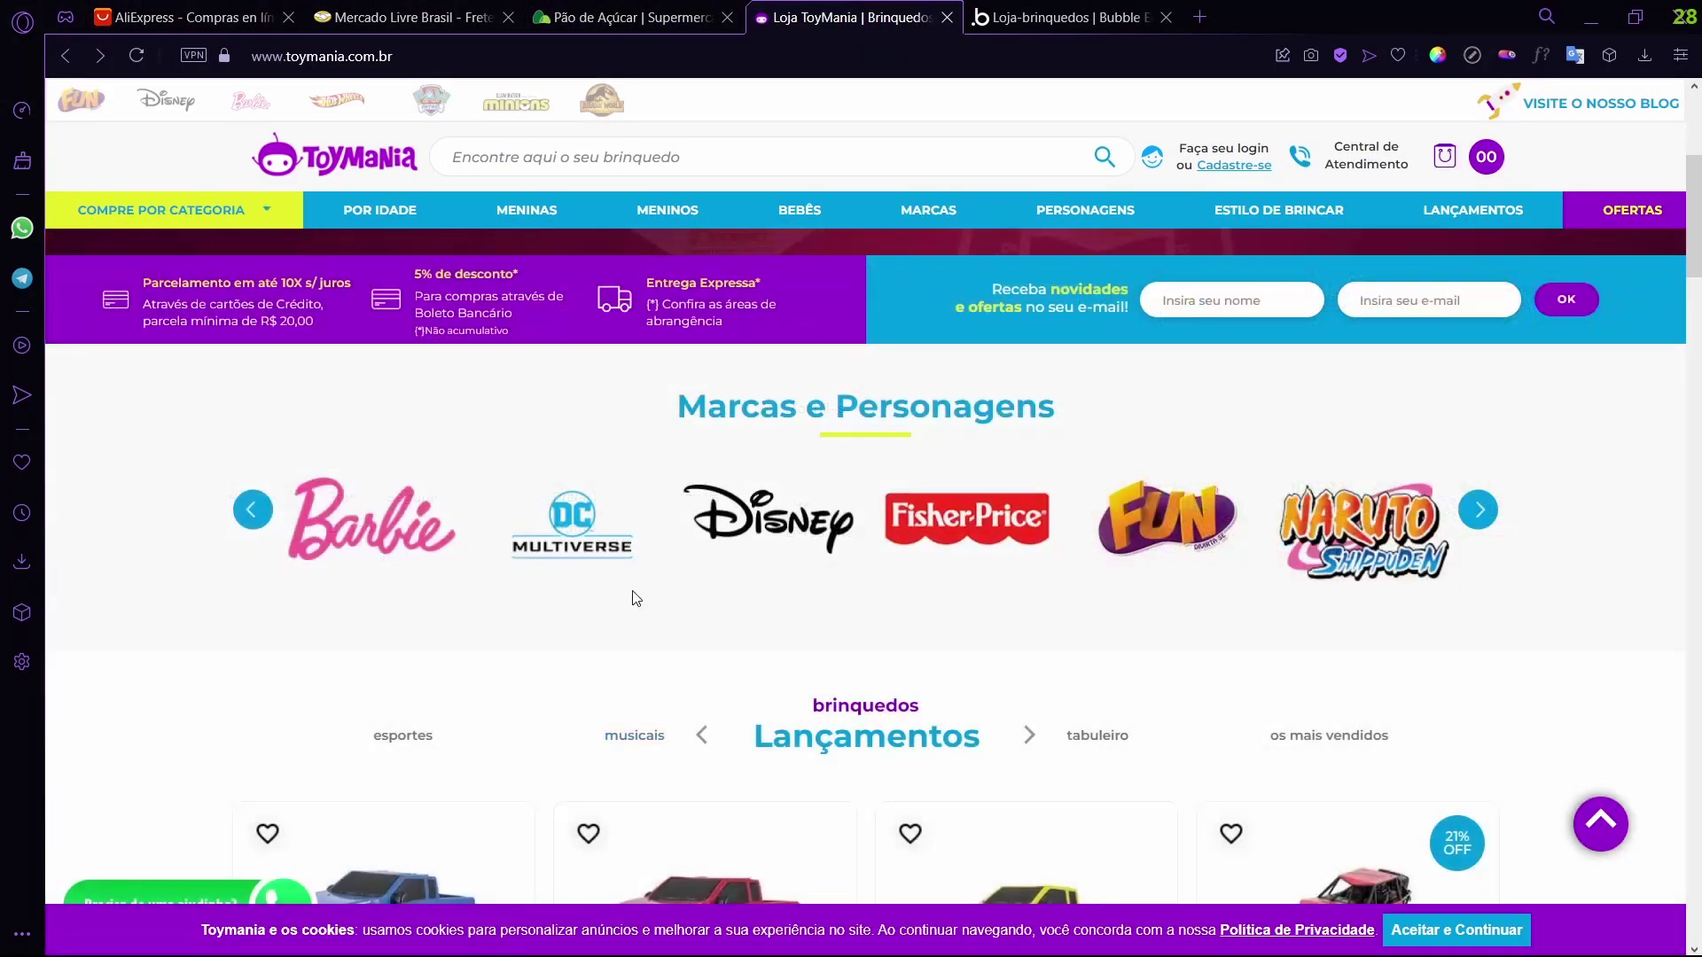
- Return to the Bubble editor's new marcas entry form and browse the downloaded brand logo files available for the logo field
{"action": "left_click", "coordinate": [970, 11]}
{"action": "left_click", "coordinate": [376, 253]}
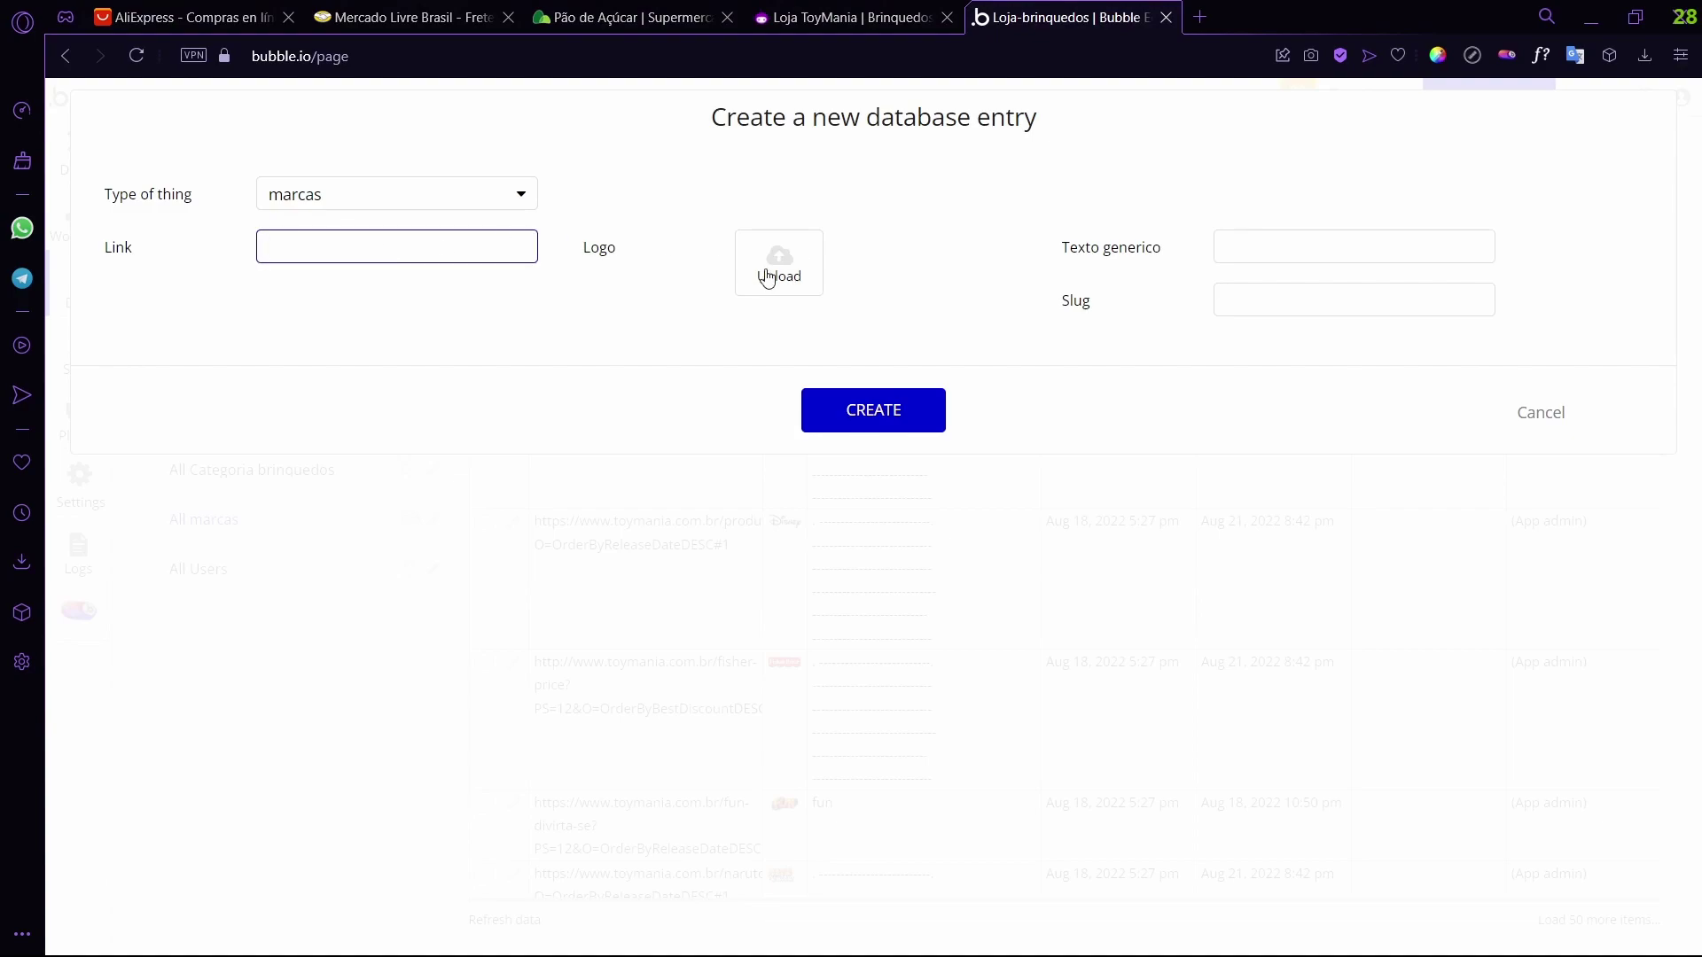
{"action": "left_click", "coordinate": [406, 270]}
{"action": "left_click", "coordinate": [405, 253]}
{"action": "left_click", "coordinate": [784, 264]}
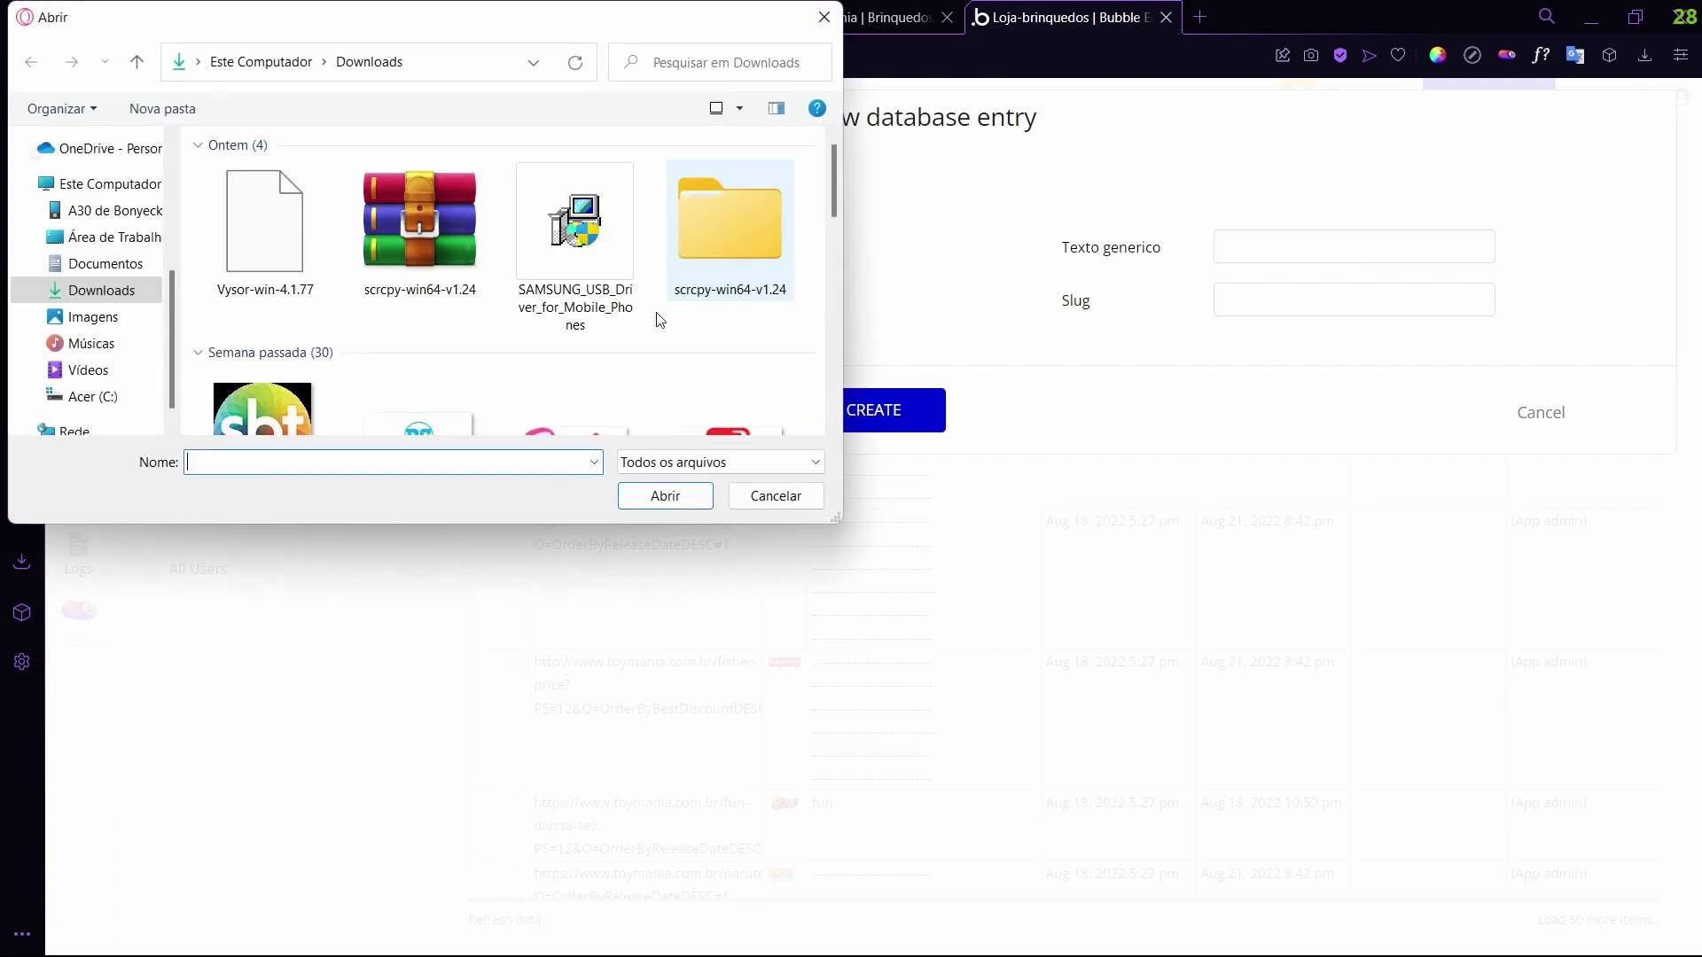
{"action": "left_click", "coordinate": [793, 501]}
{"action": "left_click", "coordinate": [780, 271]}
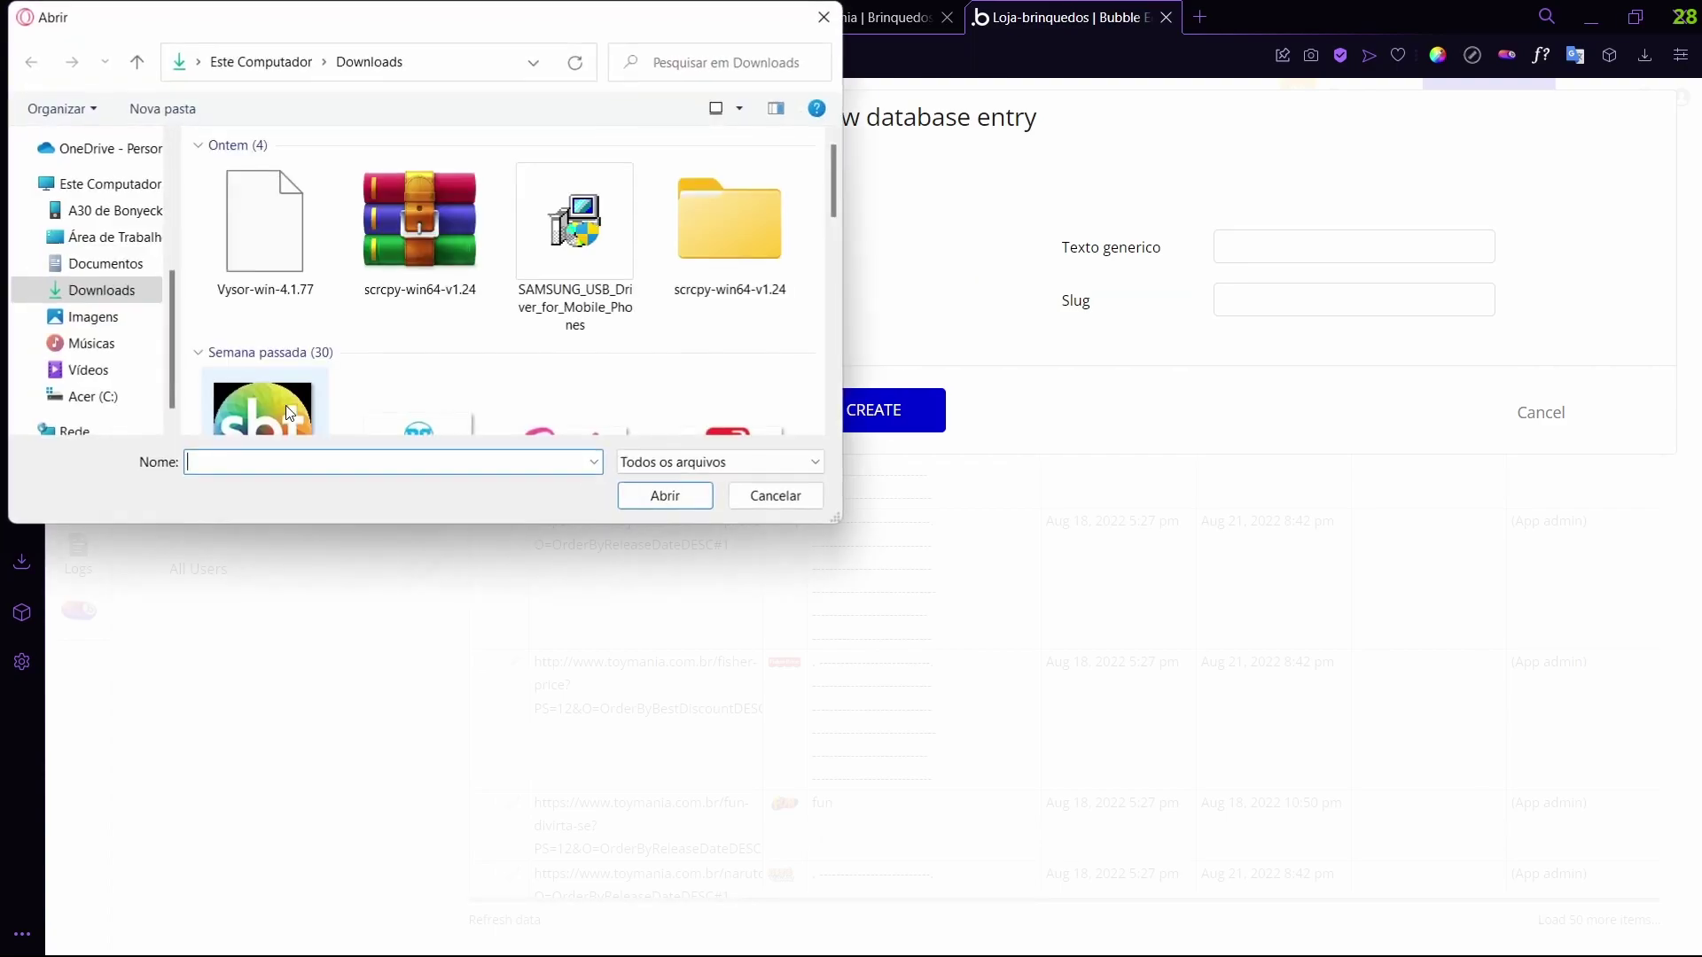
{"action": "scroll", "coordinate": [429, 321], "scroll_direction": "down", "scroll_amount": 5}
{"action": "scroll", "coordinate": [429, 321], "scroll_direction": "up", "scroll_amount": 10}
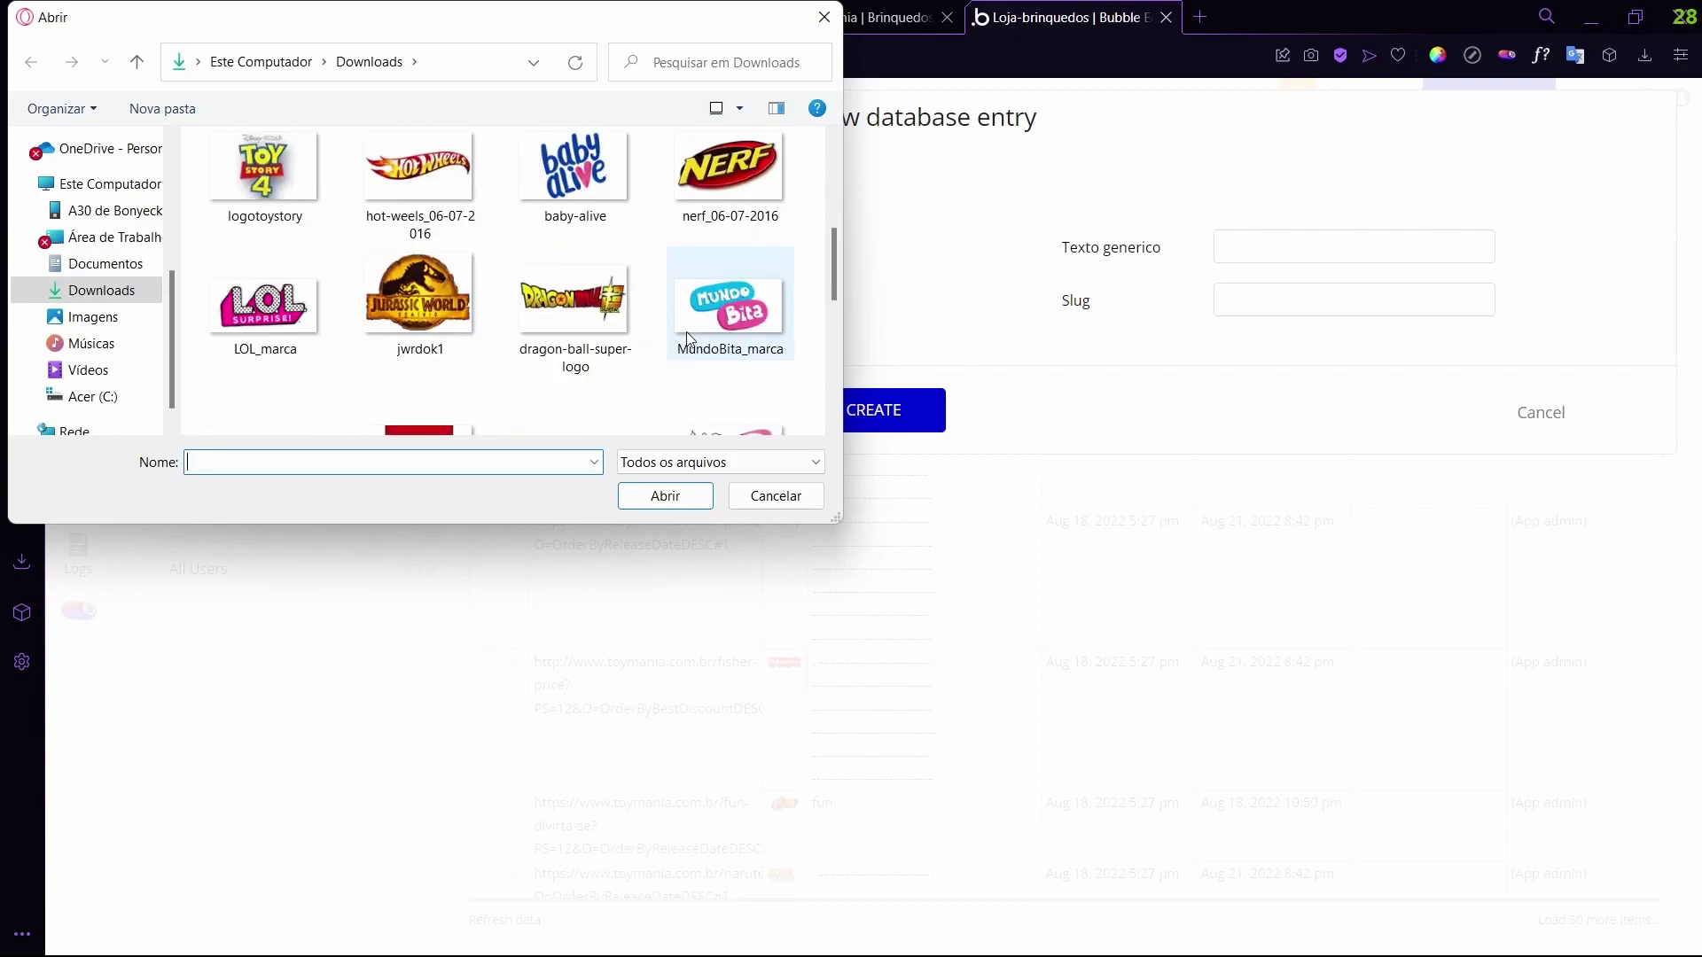
{"action": "left_click", "coordinate": [734, 506]}
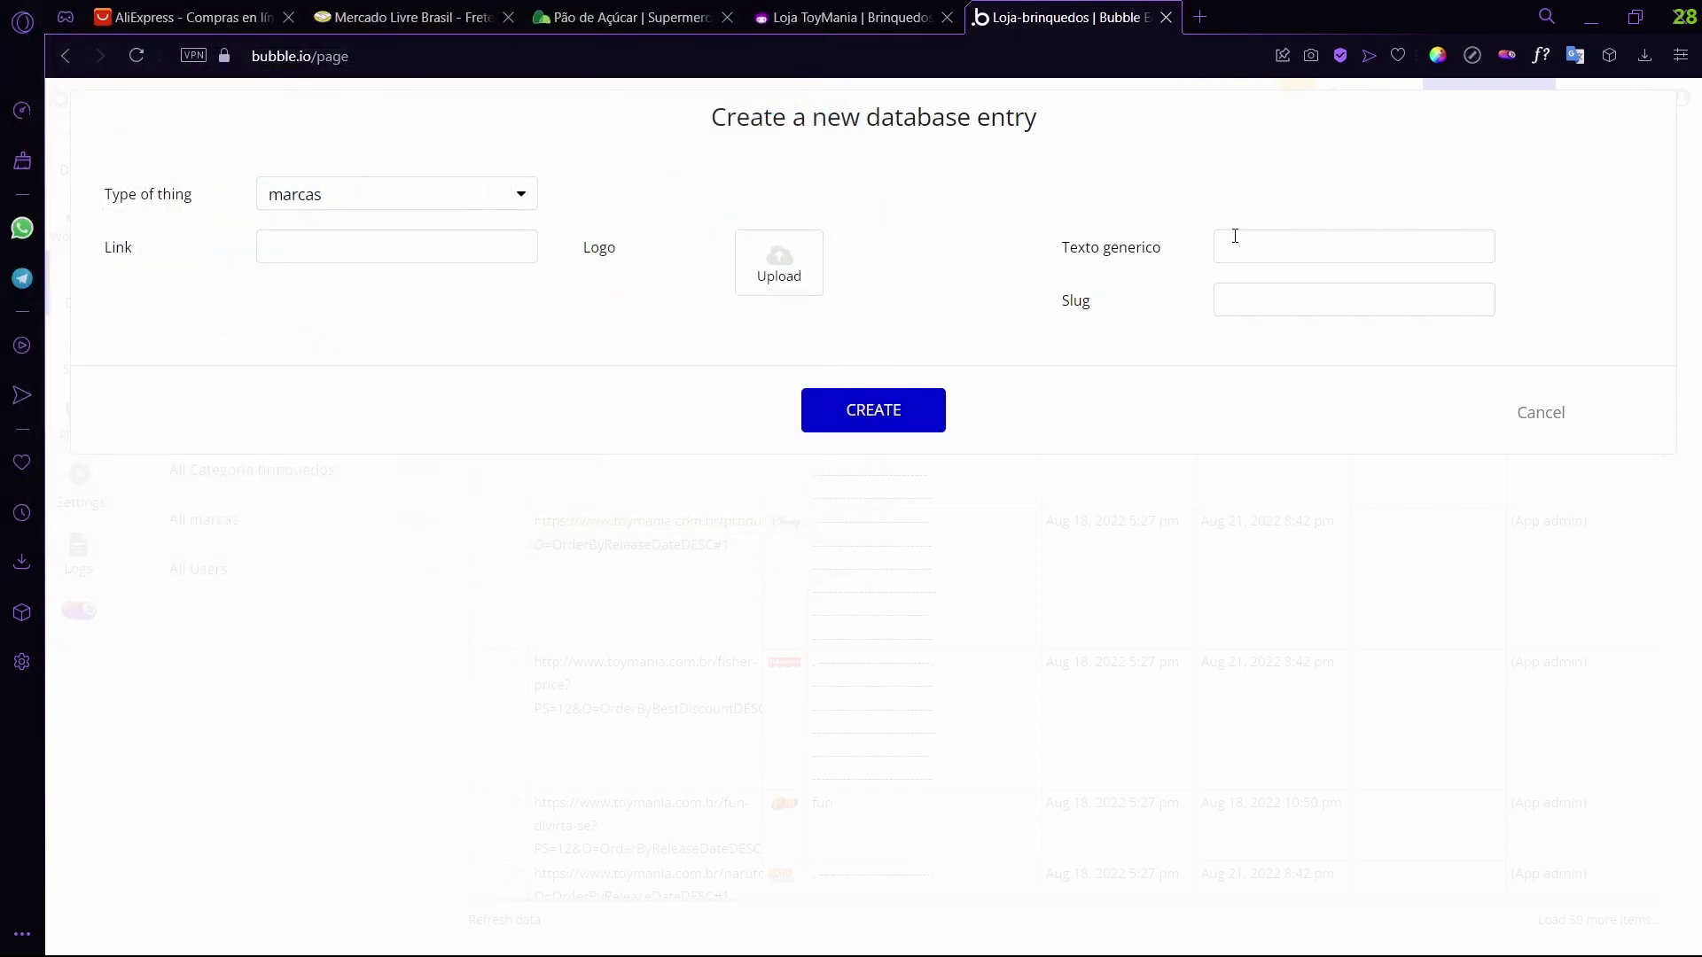
- Create a marcas entry with six lines of dashes as texto generico, leaving link and logo empty
{"action": "left_click", "coordinate": [376, 256]}
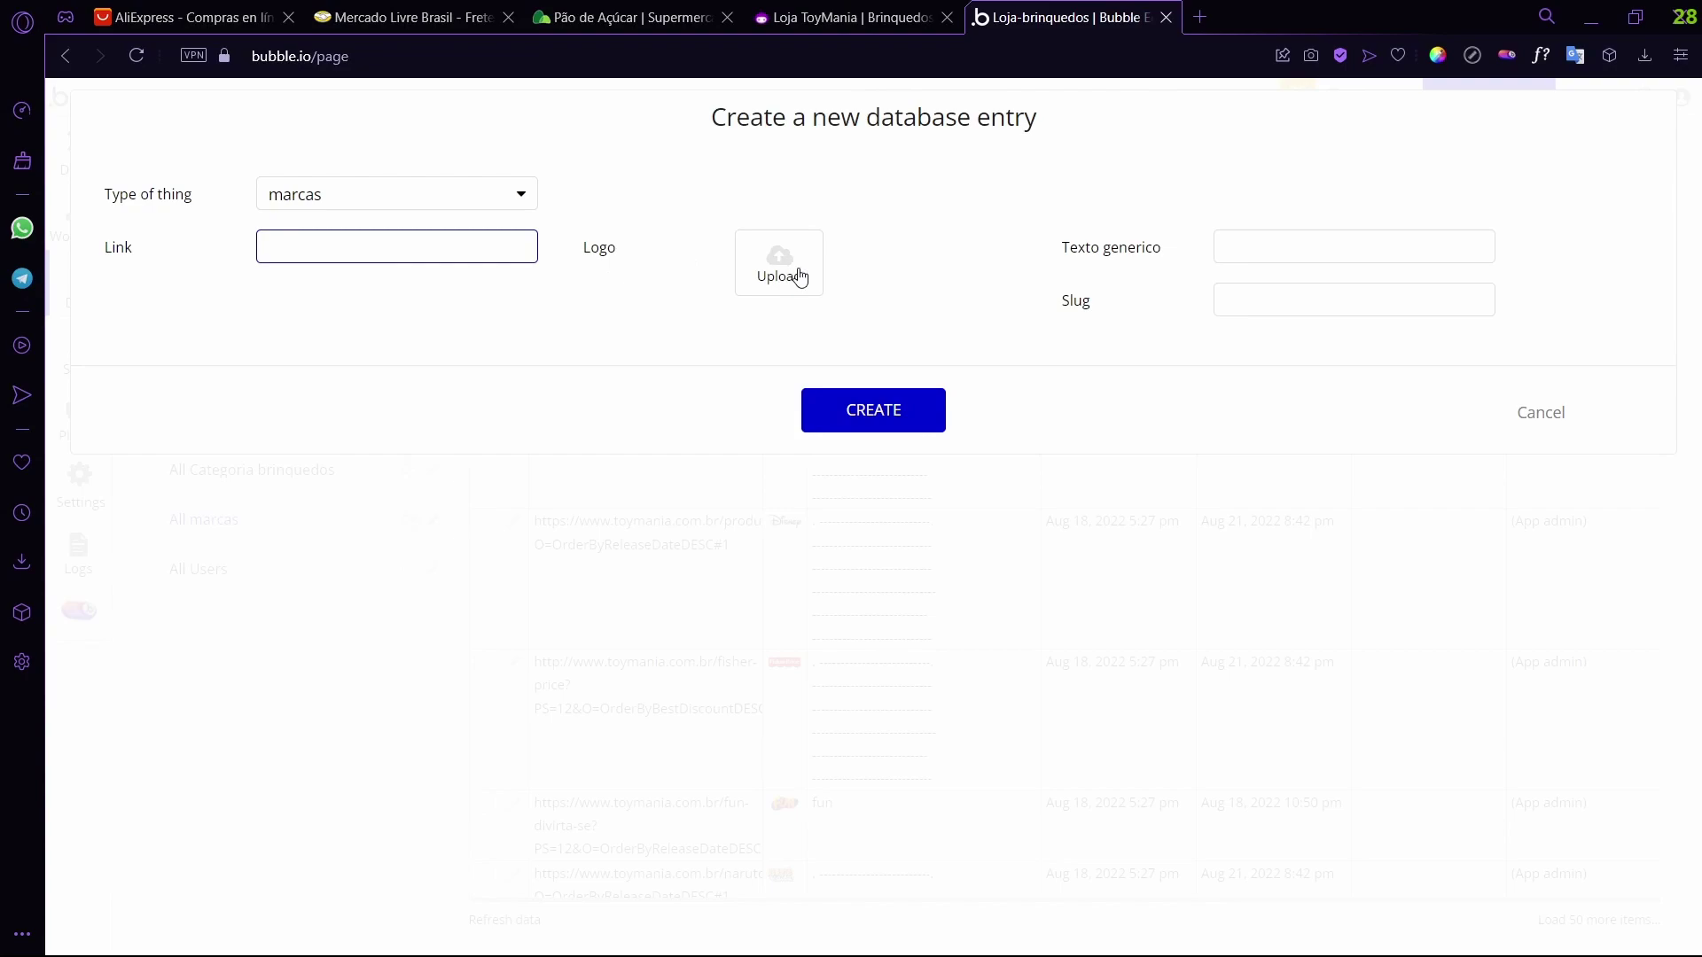
{"action": "left_click", "coordinate": [1247, 245]}
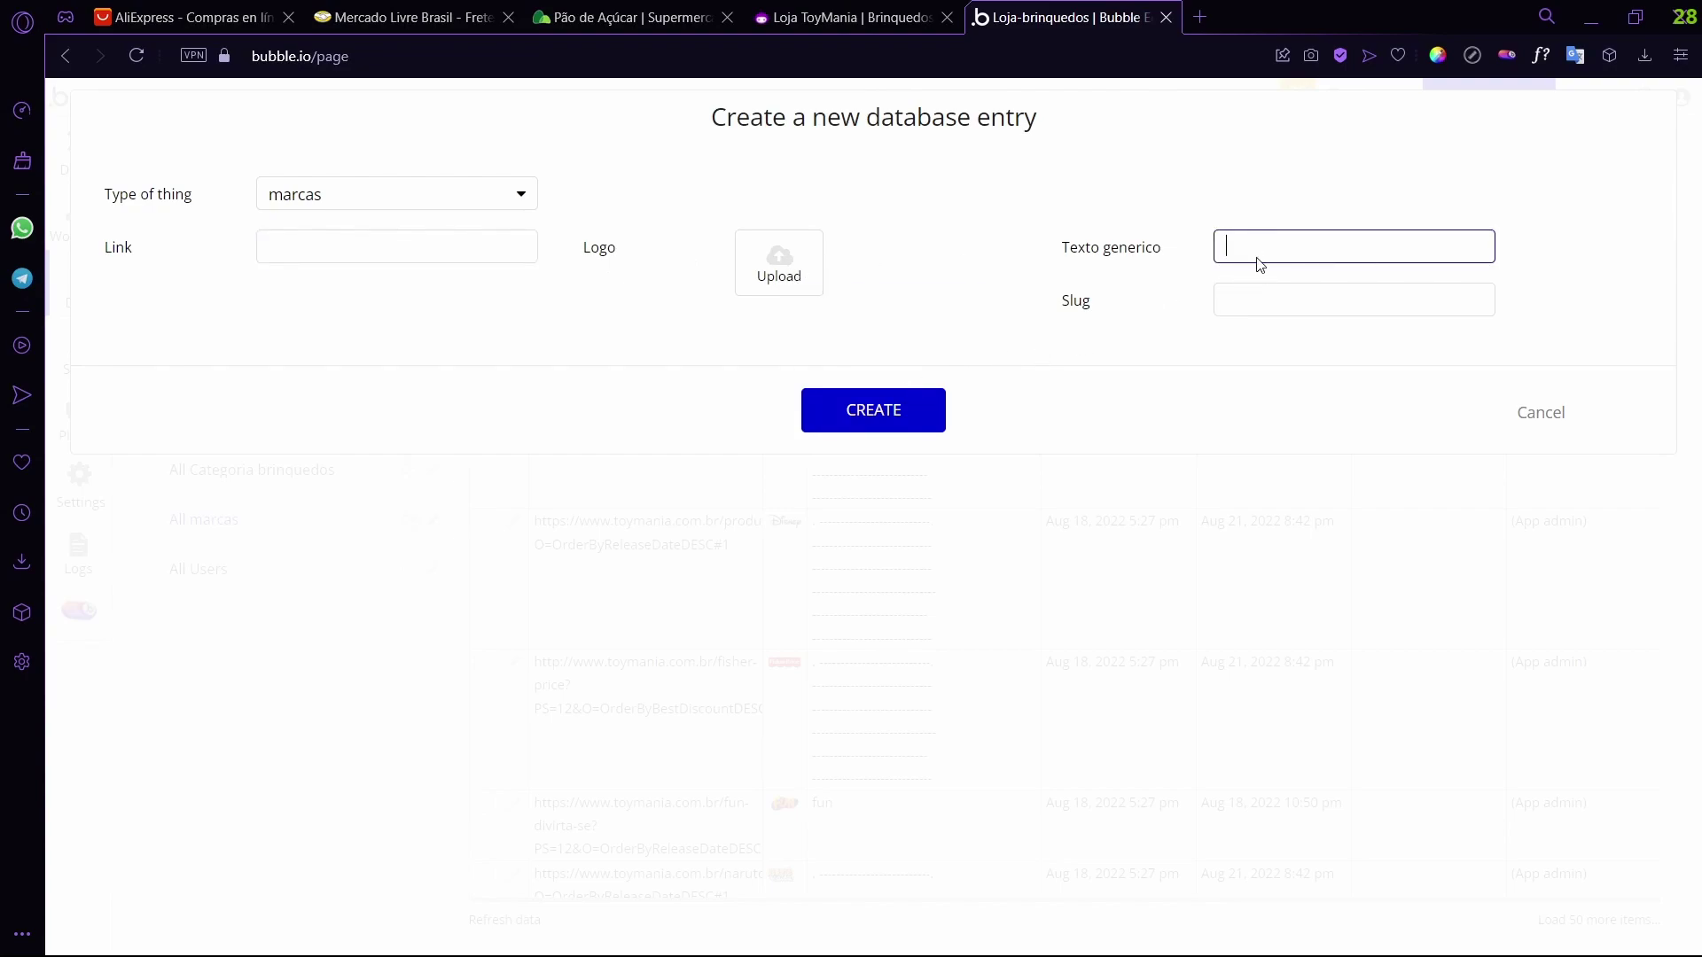
{"action": "key", "text": "super+v"}
{"action": "left_click", "coordinate": [1303, 439]}
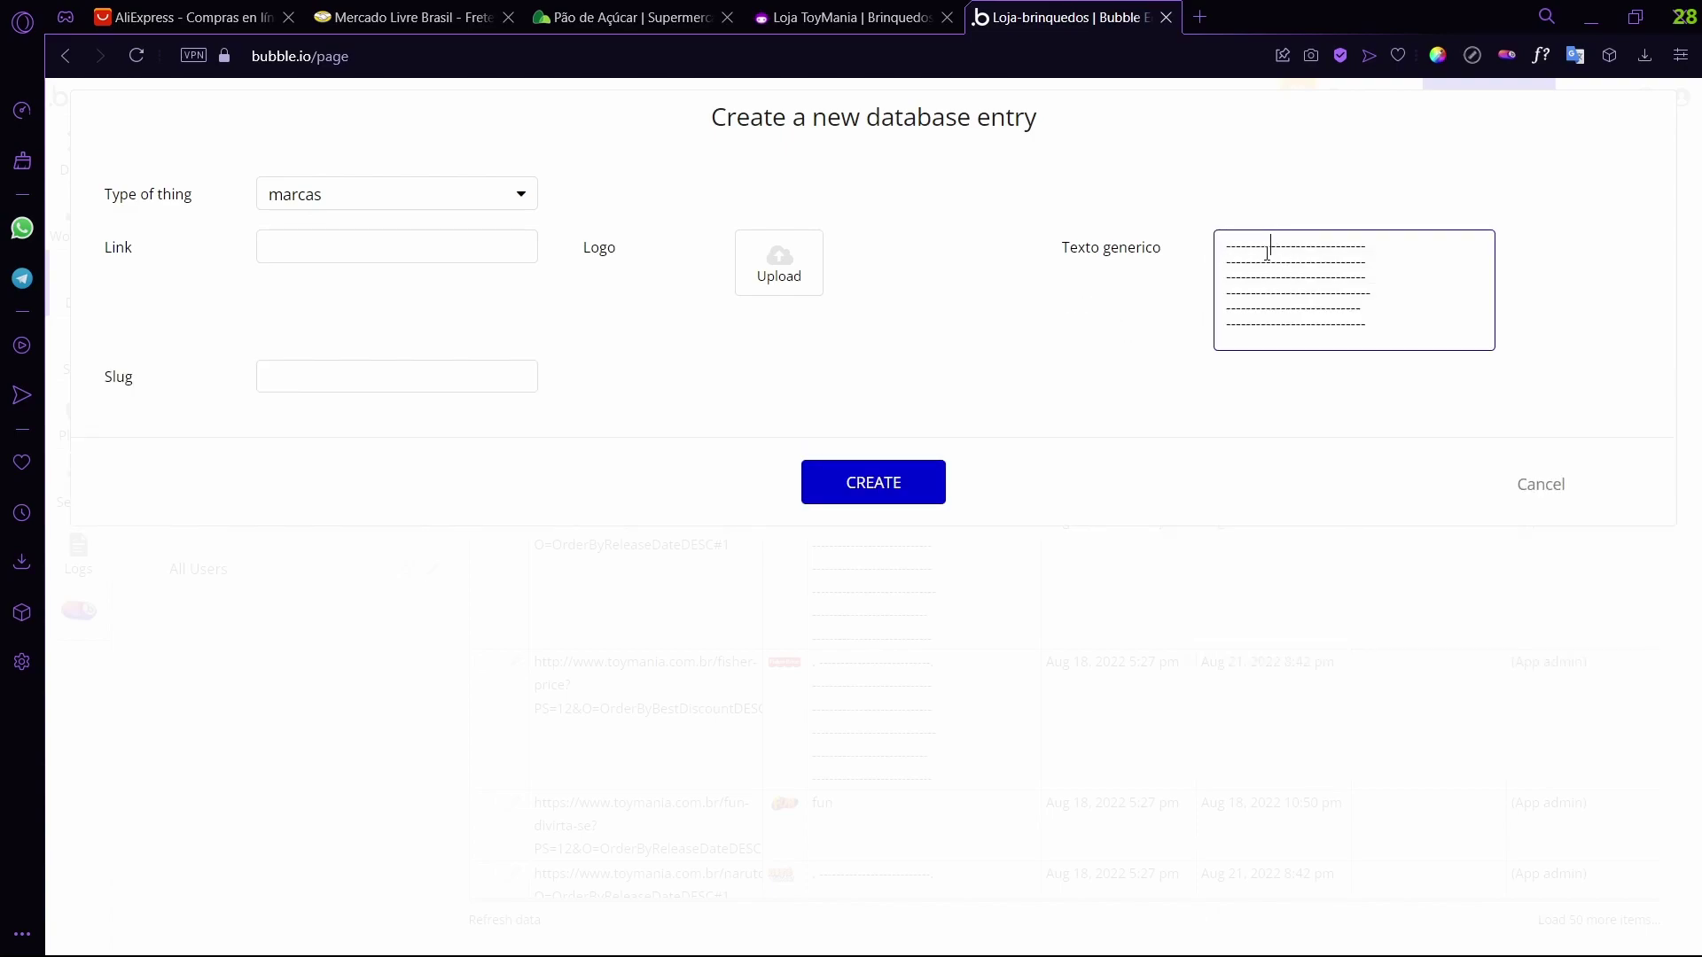
{"action": "left_click_drag", "start_coordinate": [1231, 244], "coordinate": [1371, 332]}
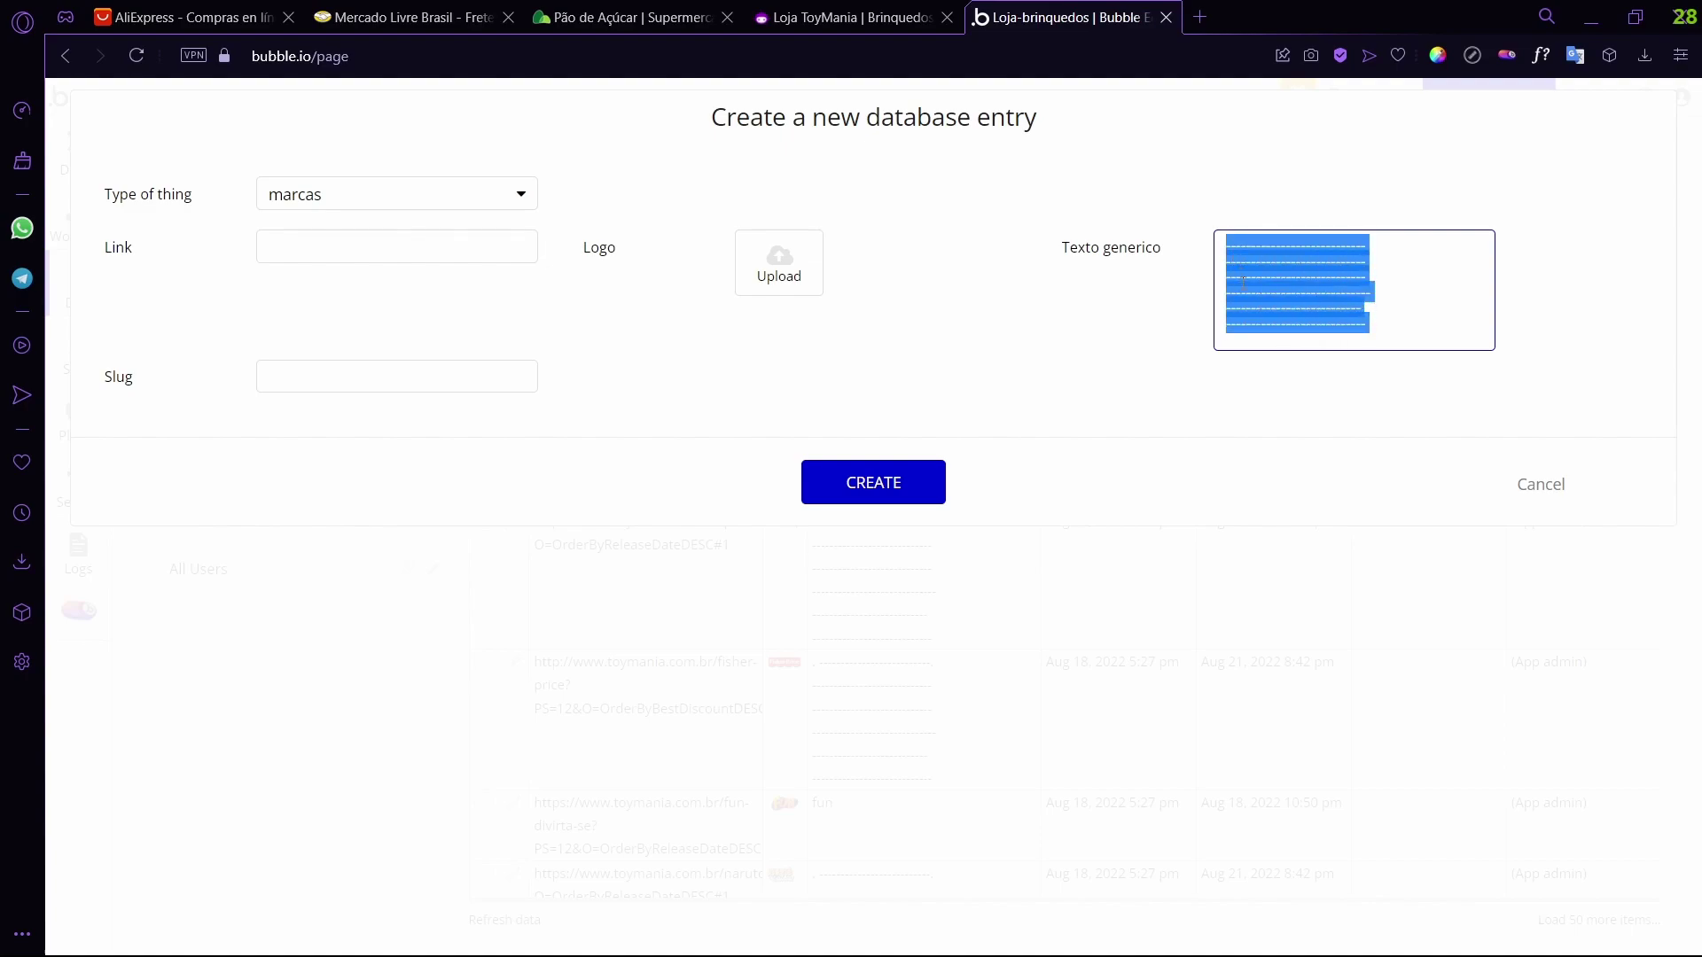
{"action": "left_click", "coordinate": [1379, 289]}
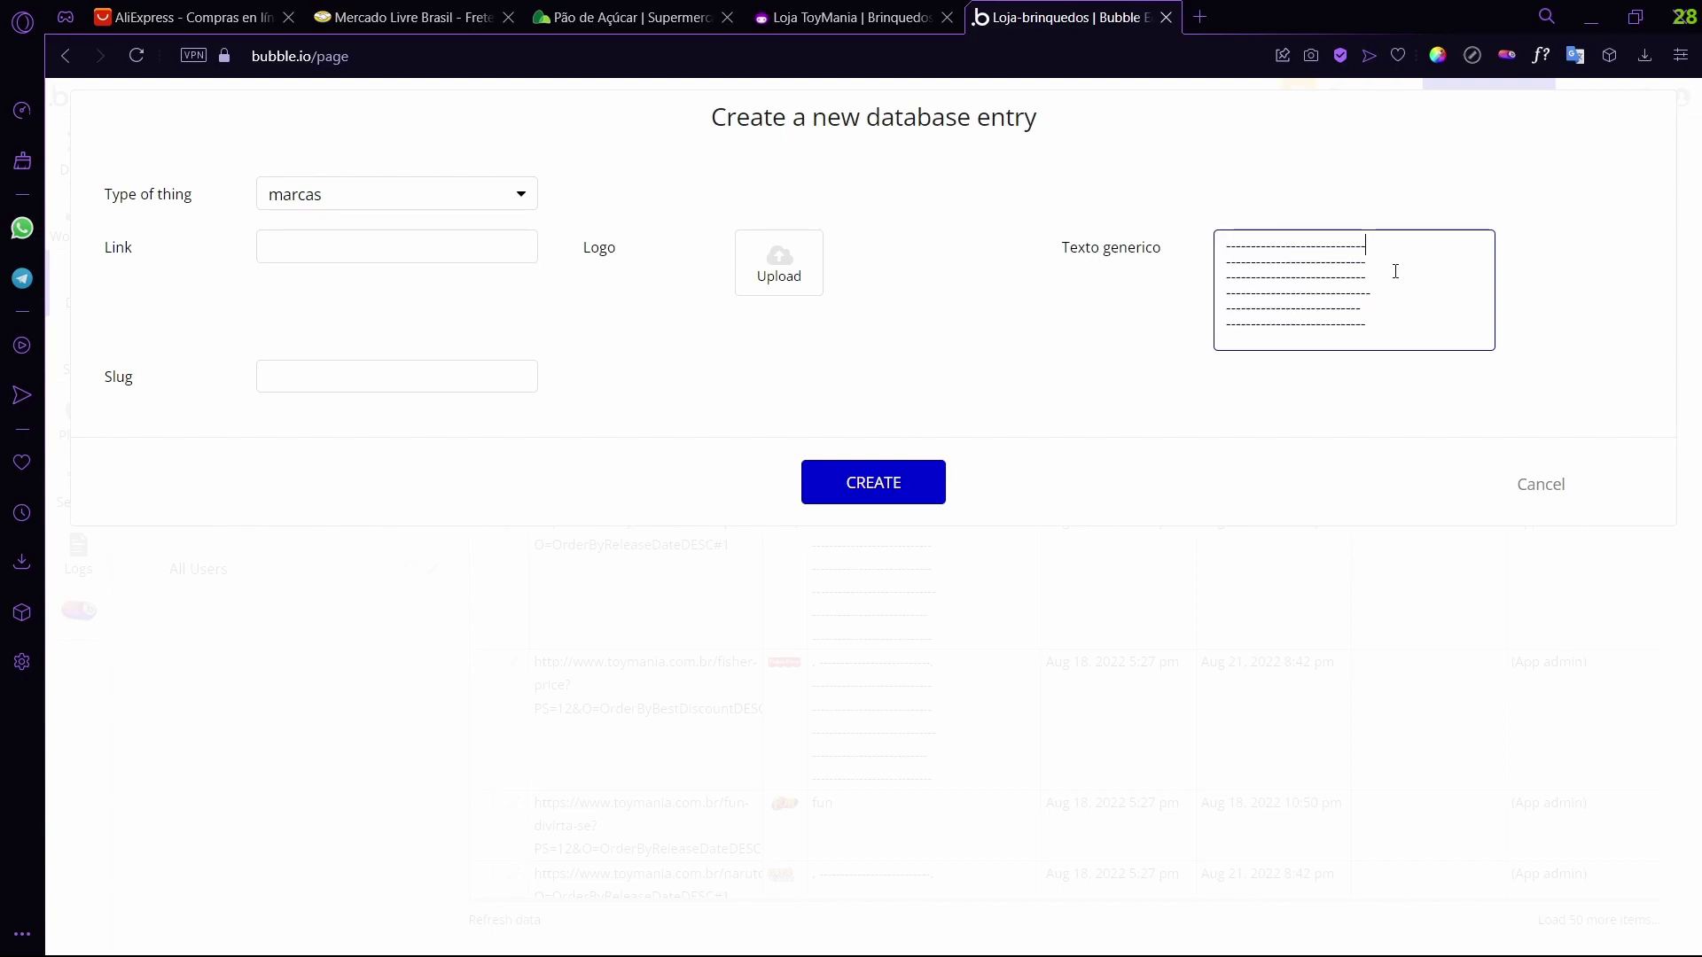
{"action": "type", "text": "-"}
{"action": "left_click", "coordinate": [917, 487]}
{"action": "left_click", "coordinate": [899, 425]}
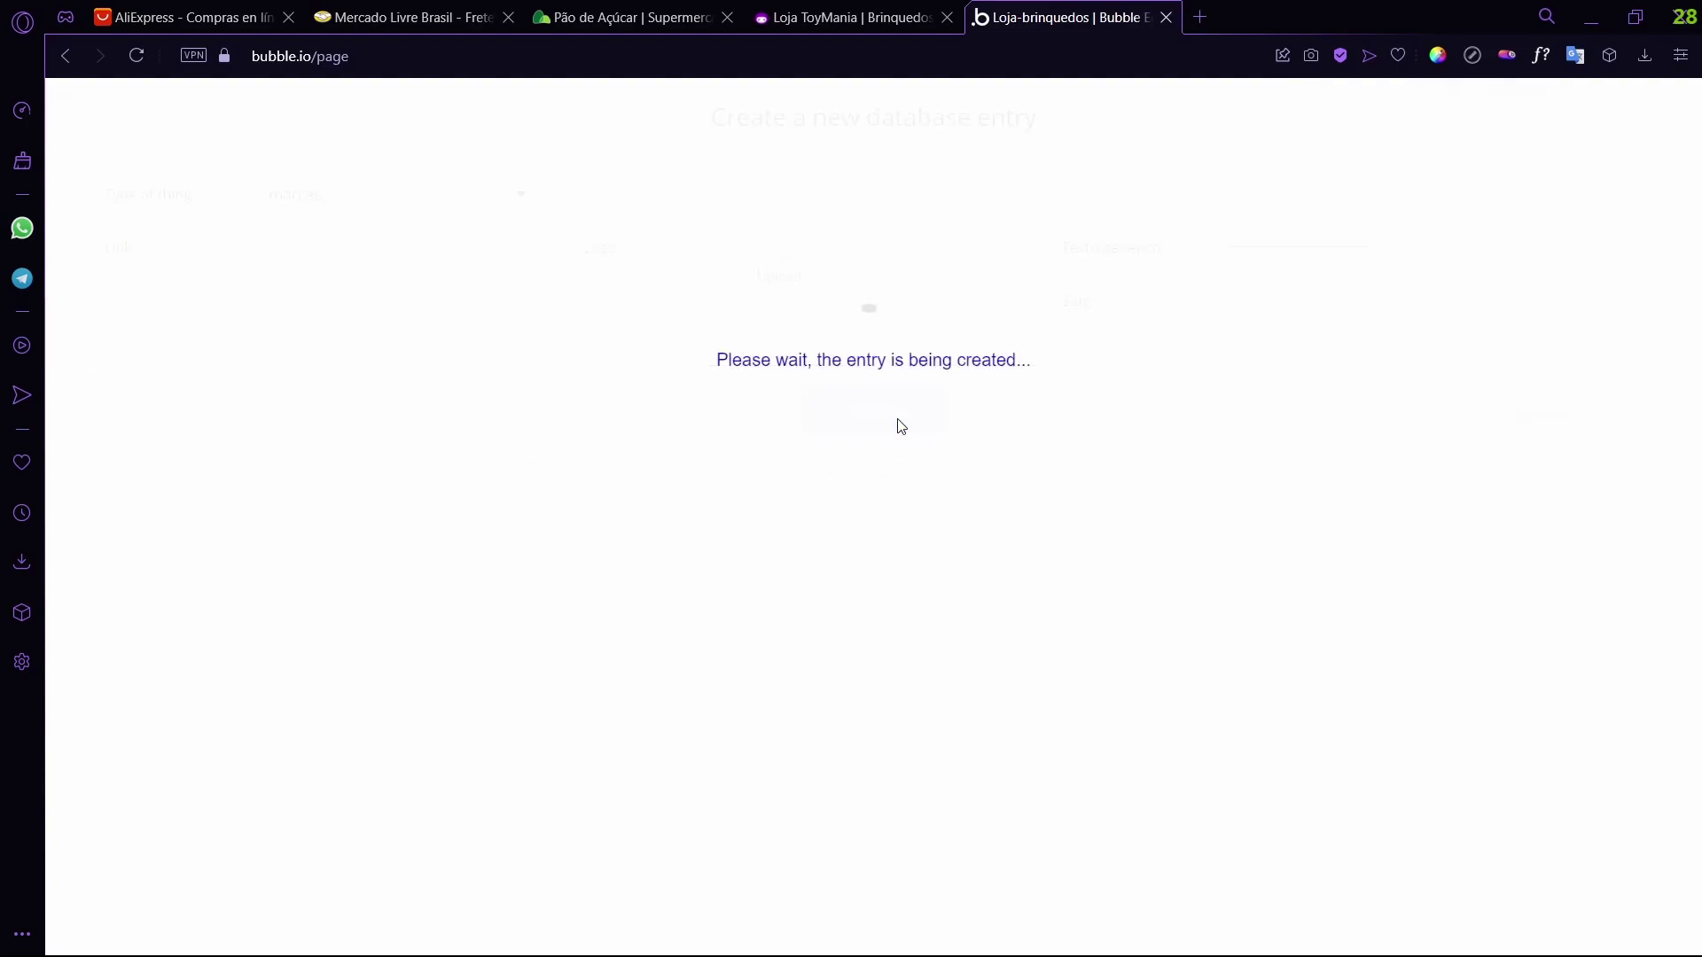
{"action": "left_click", "coordinate": [900, 378]}
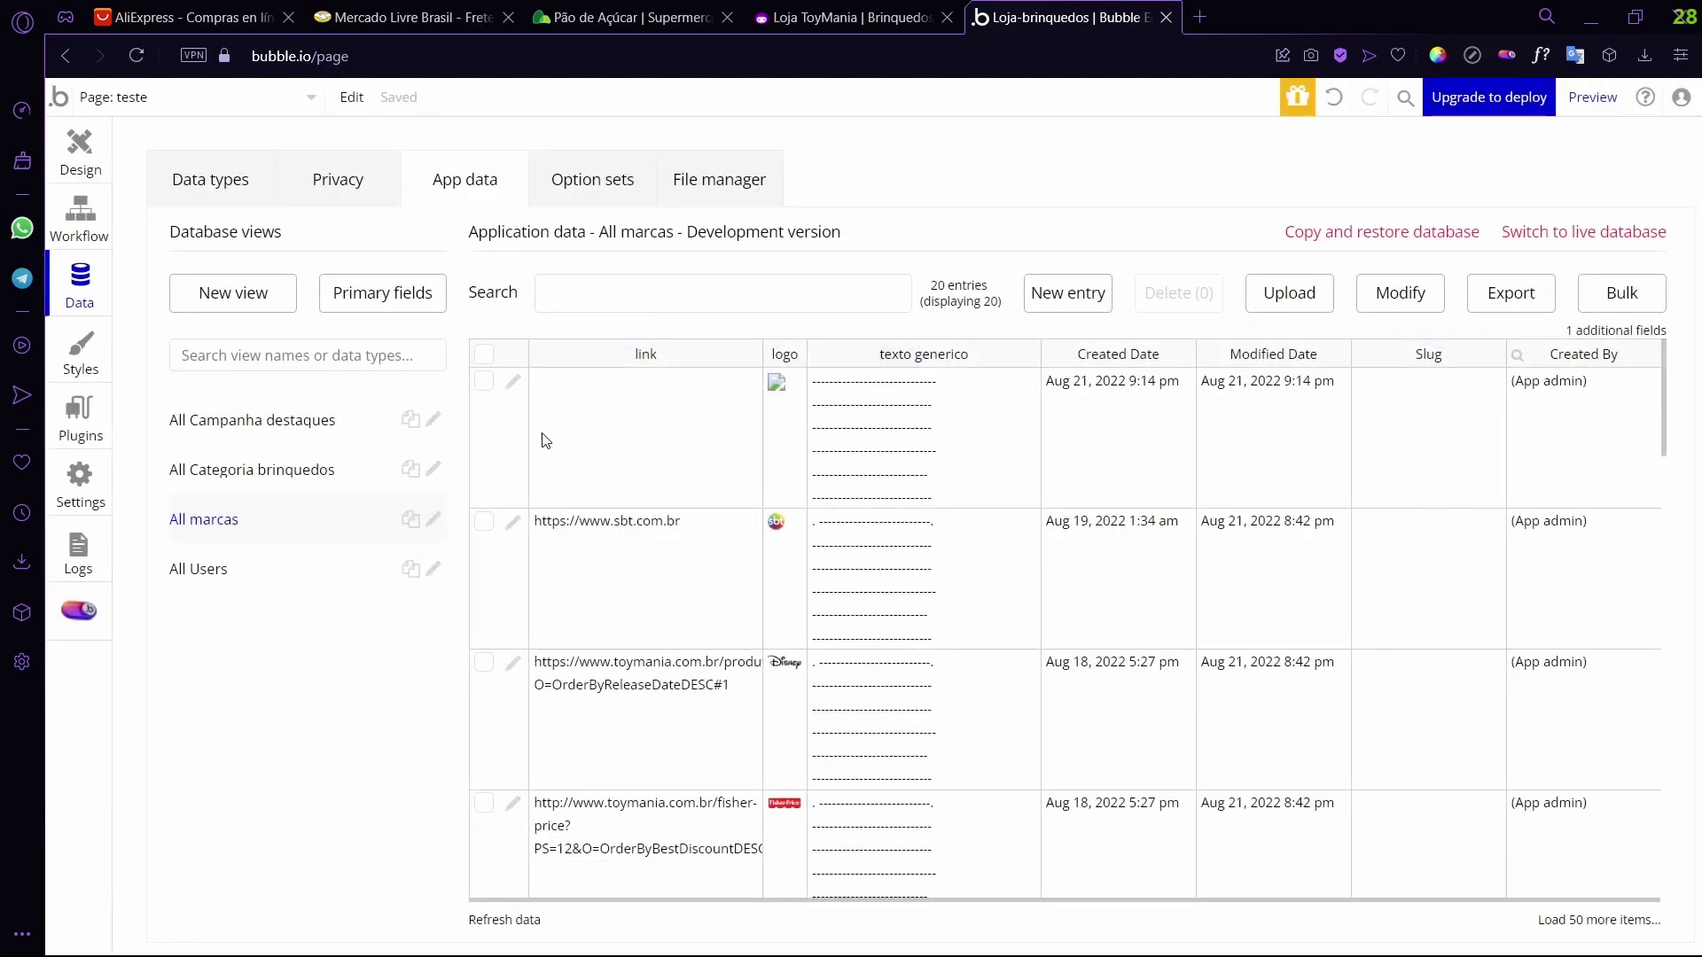
- View the fields of the newest marcas entry in its edit form and close it without changes
{"action": "left_click", "coordinate": [511, 393]}
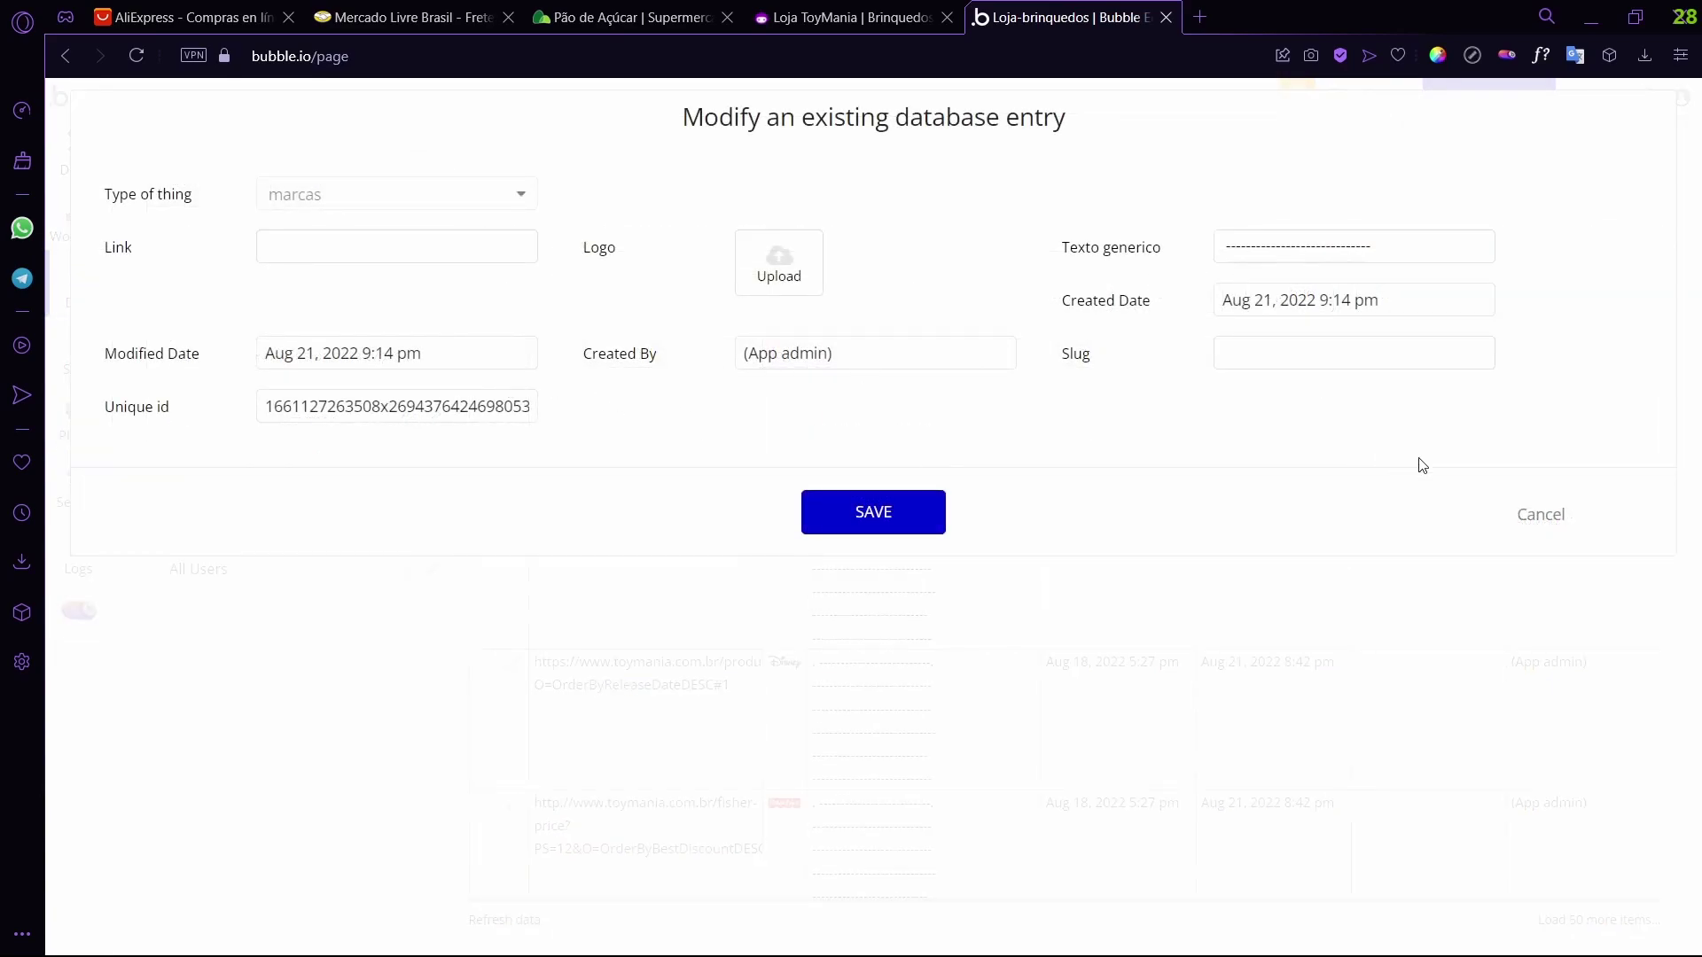
{"action": "left_click", "coordinate": [1548, 521]}
{"action": "left_click", "coordinate": [513, 390]}
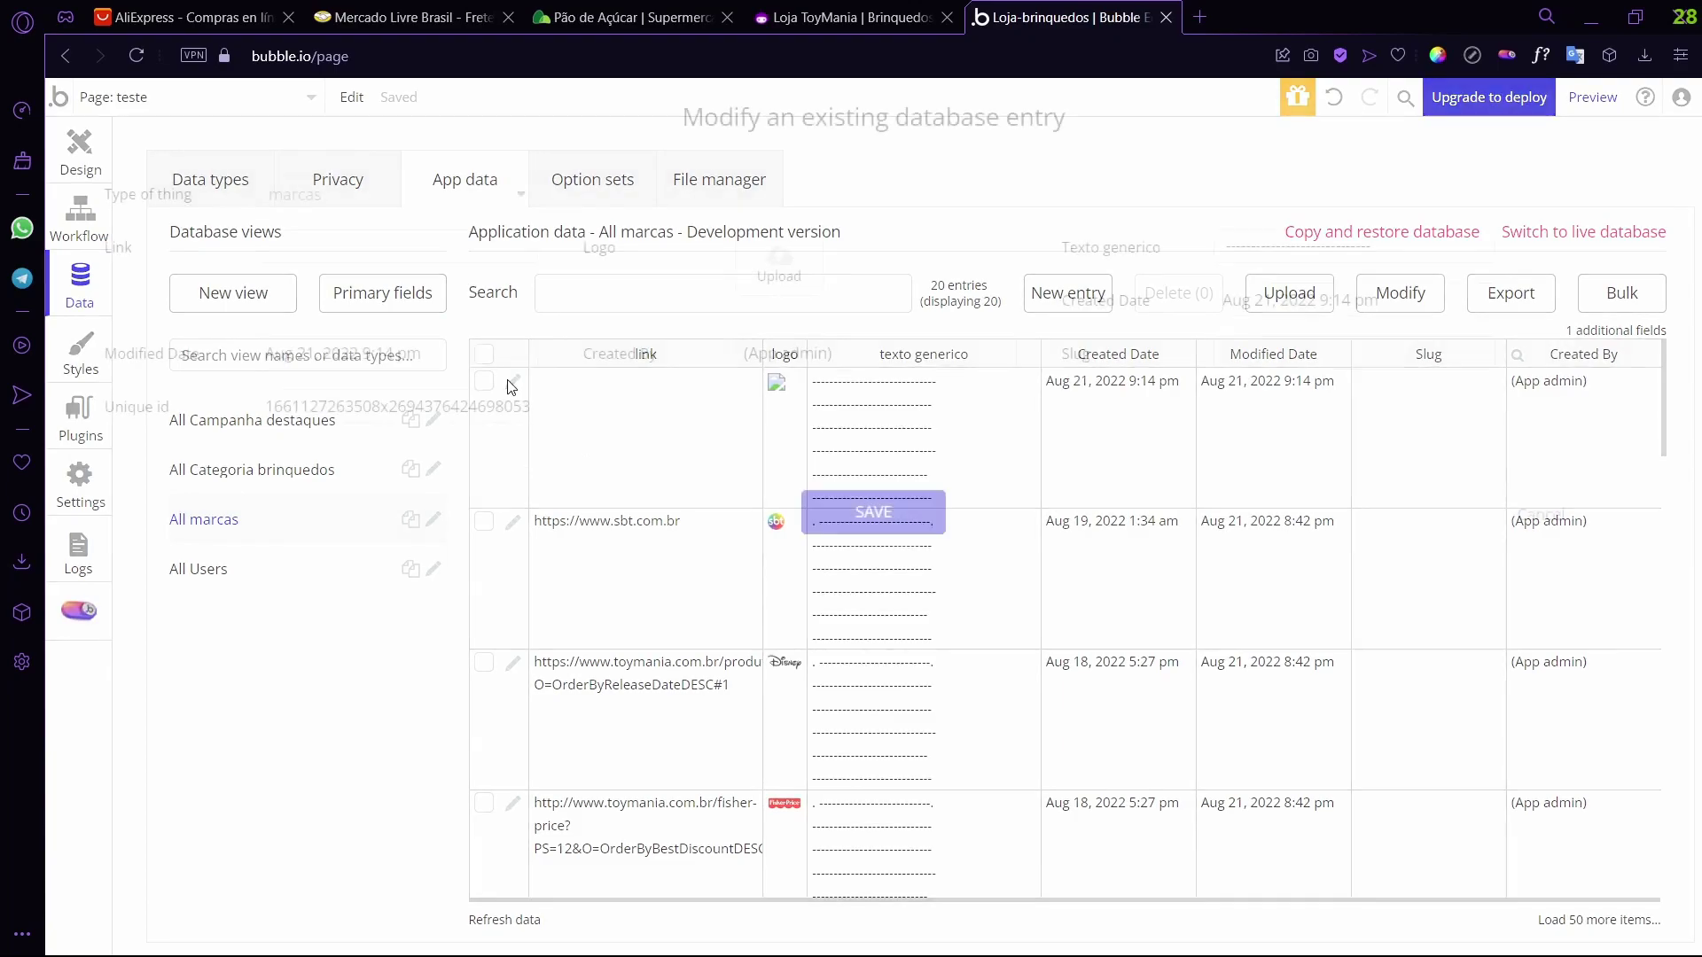
{"action": "left_click", "coordinate": [1540, 516]}
- Delete the marcas entry that has no link or logo and look through the remaining entries
{"action": "left_click", "coordinate": [484, 382]}
{"action": "left_click", "coordinate": [1210, 306]}
{"action": "left_click", "coordinate": [853, 341]}
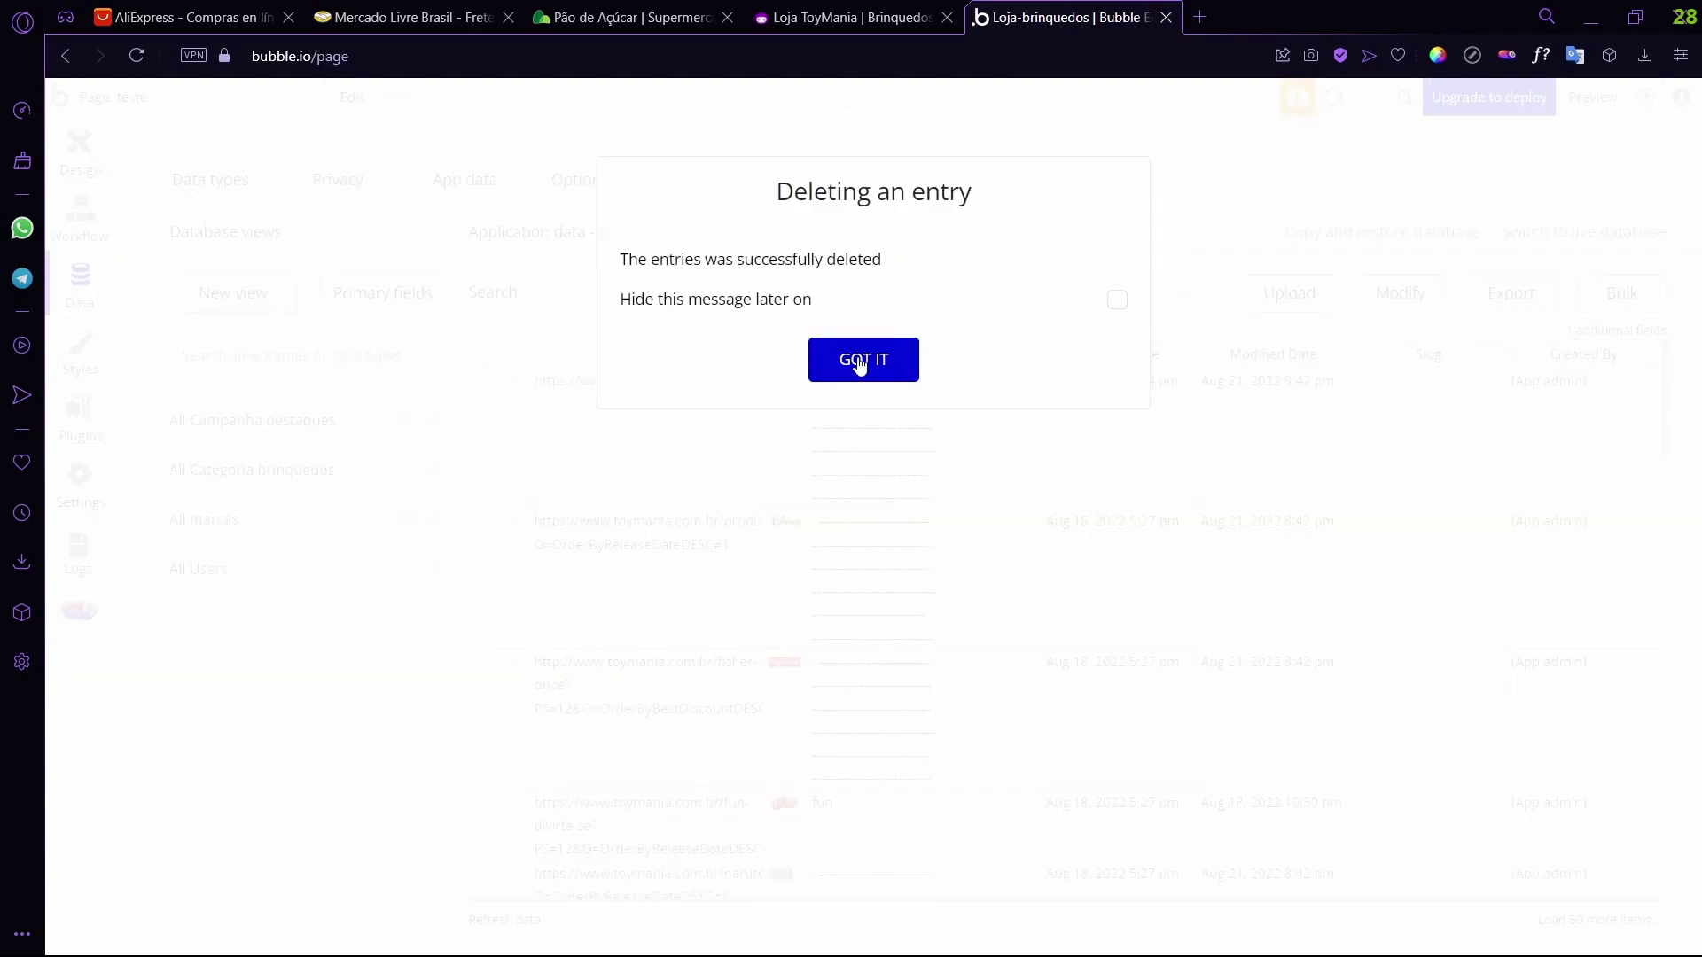
{"action": "left_click", "coordinate": [859, 362]}
{"action": "scroll", "coordinate": [705, 651], "scroll_direction": "down", "scroll_amount": 10}
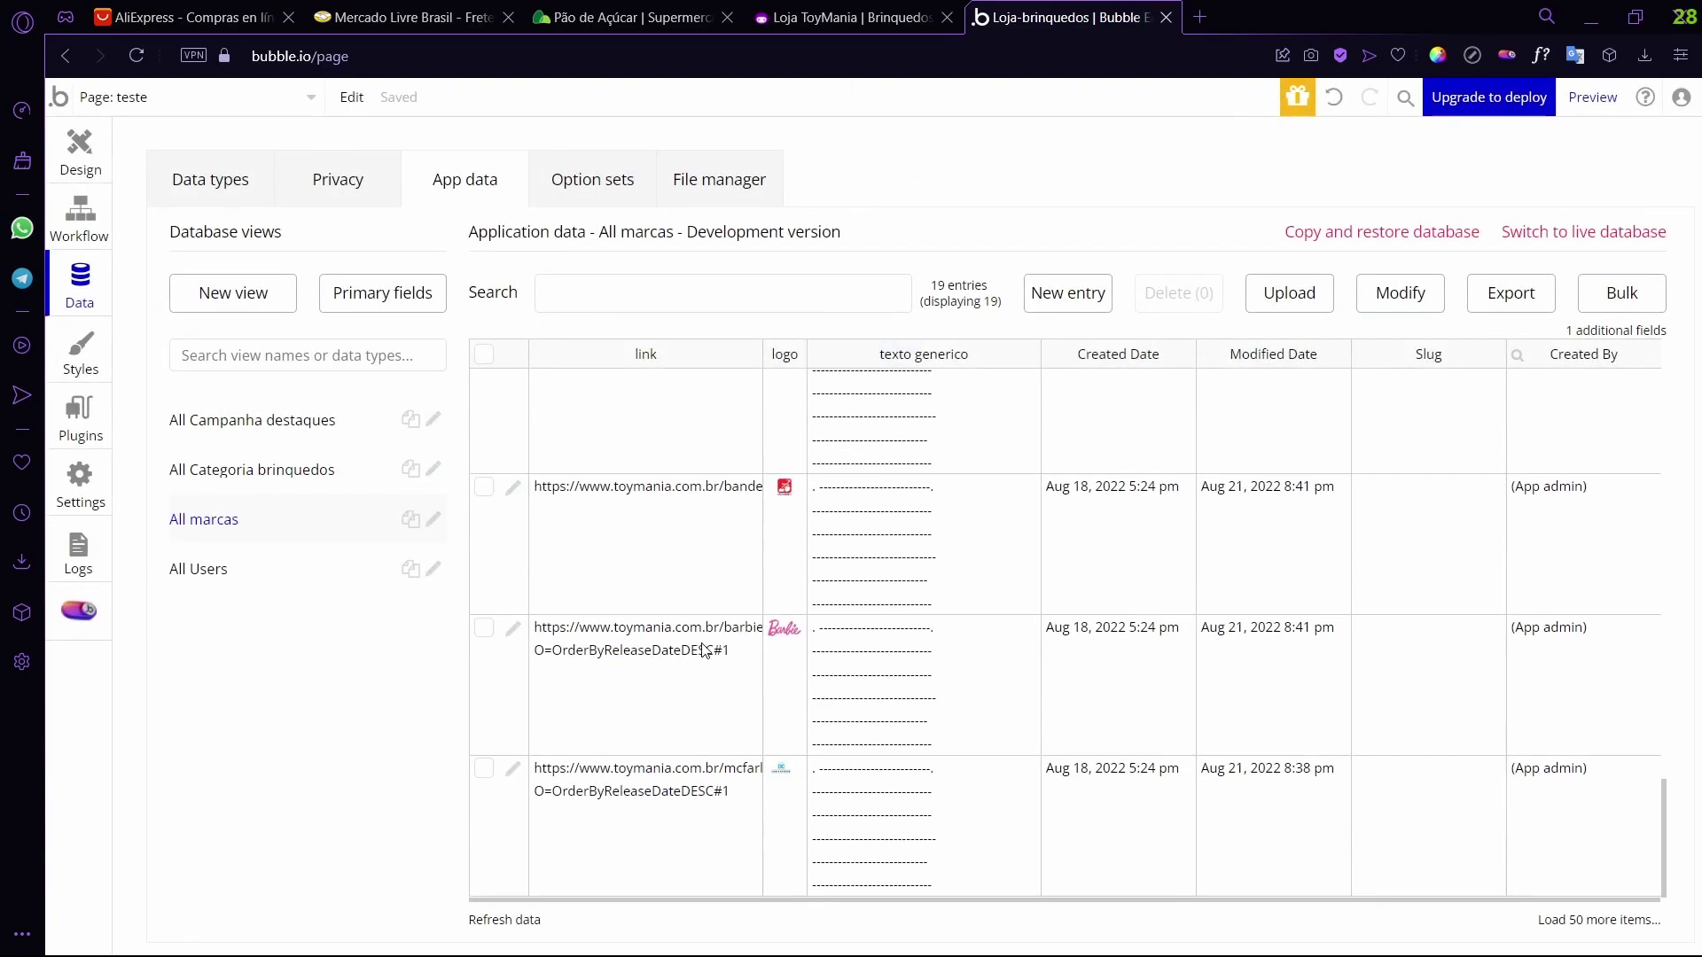
{"action": "scroll", "coordinate": [806, 635], "scroll_direction": "up", "scroll_amount": 10}
- In the page design, set the Image List of the slider below Marcas e Personagens to a search for marcas
{"action": "left_click", "coordinate": [81, 156]}
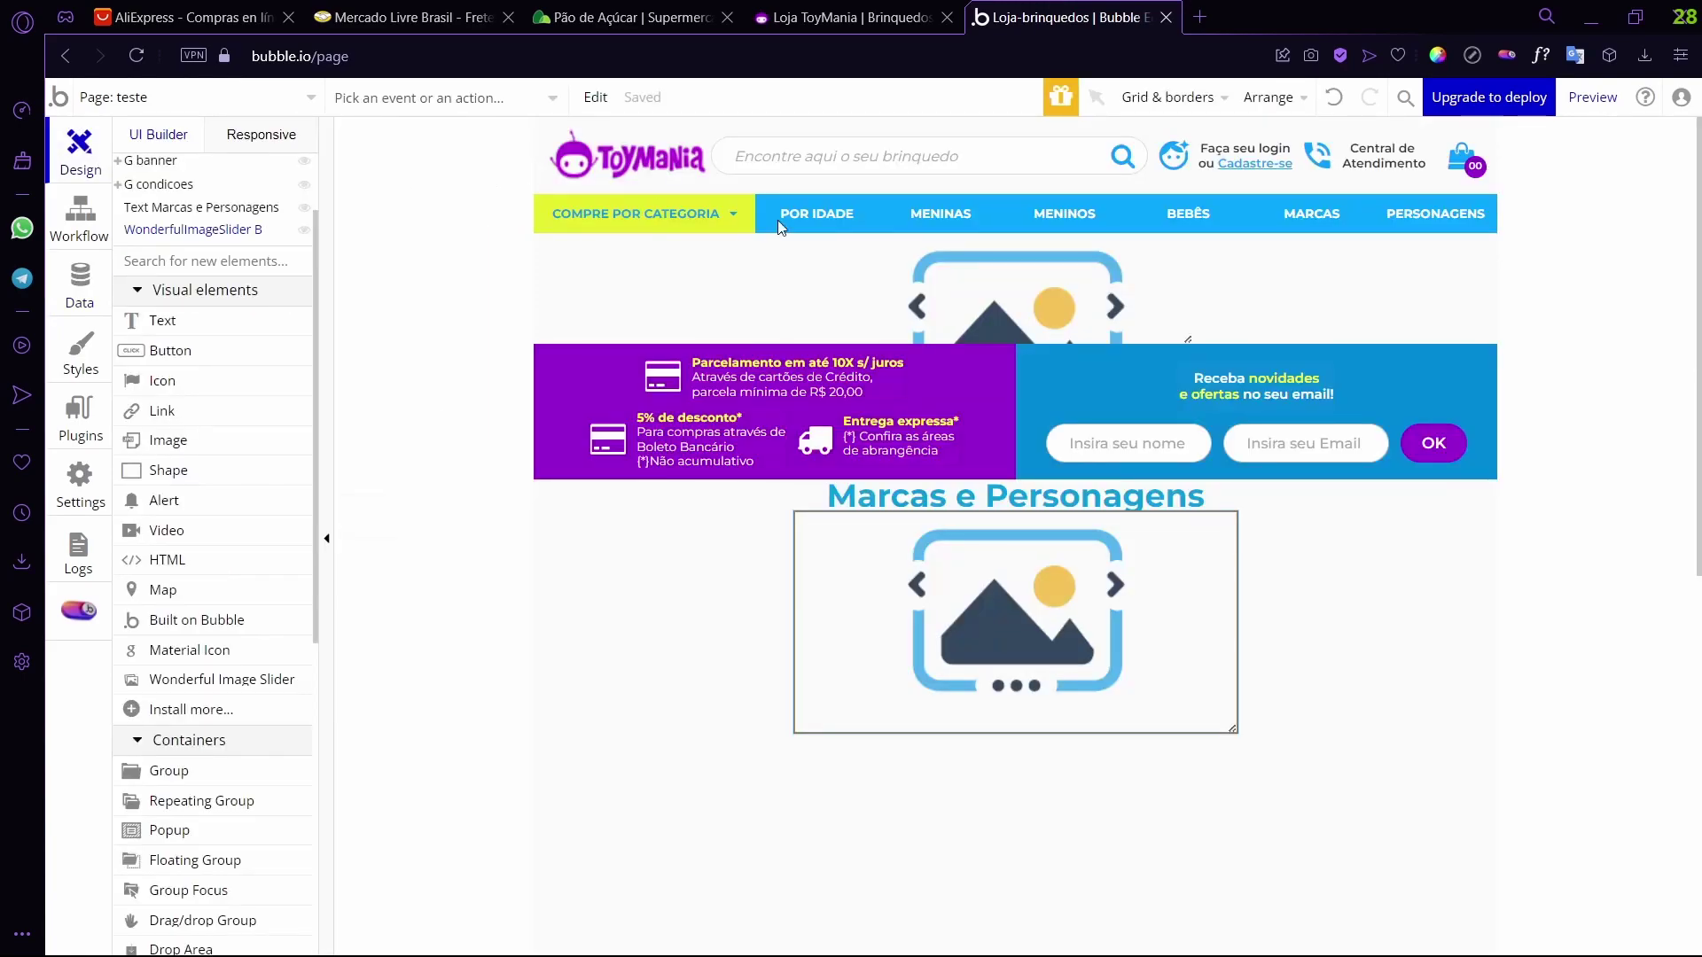
{"action": "double_click", "coordinate": [1016, 621]}
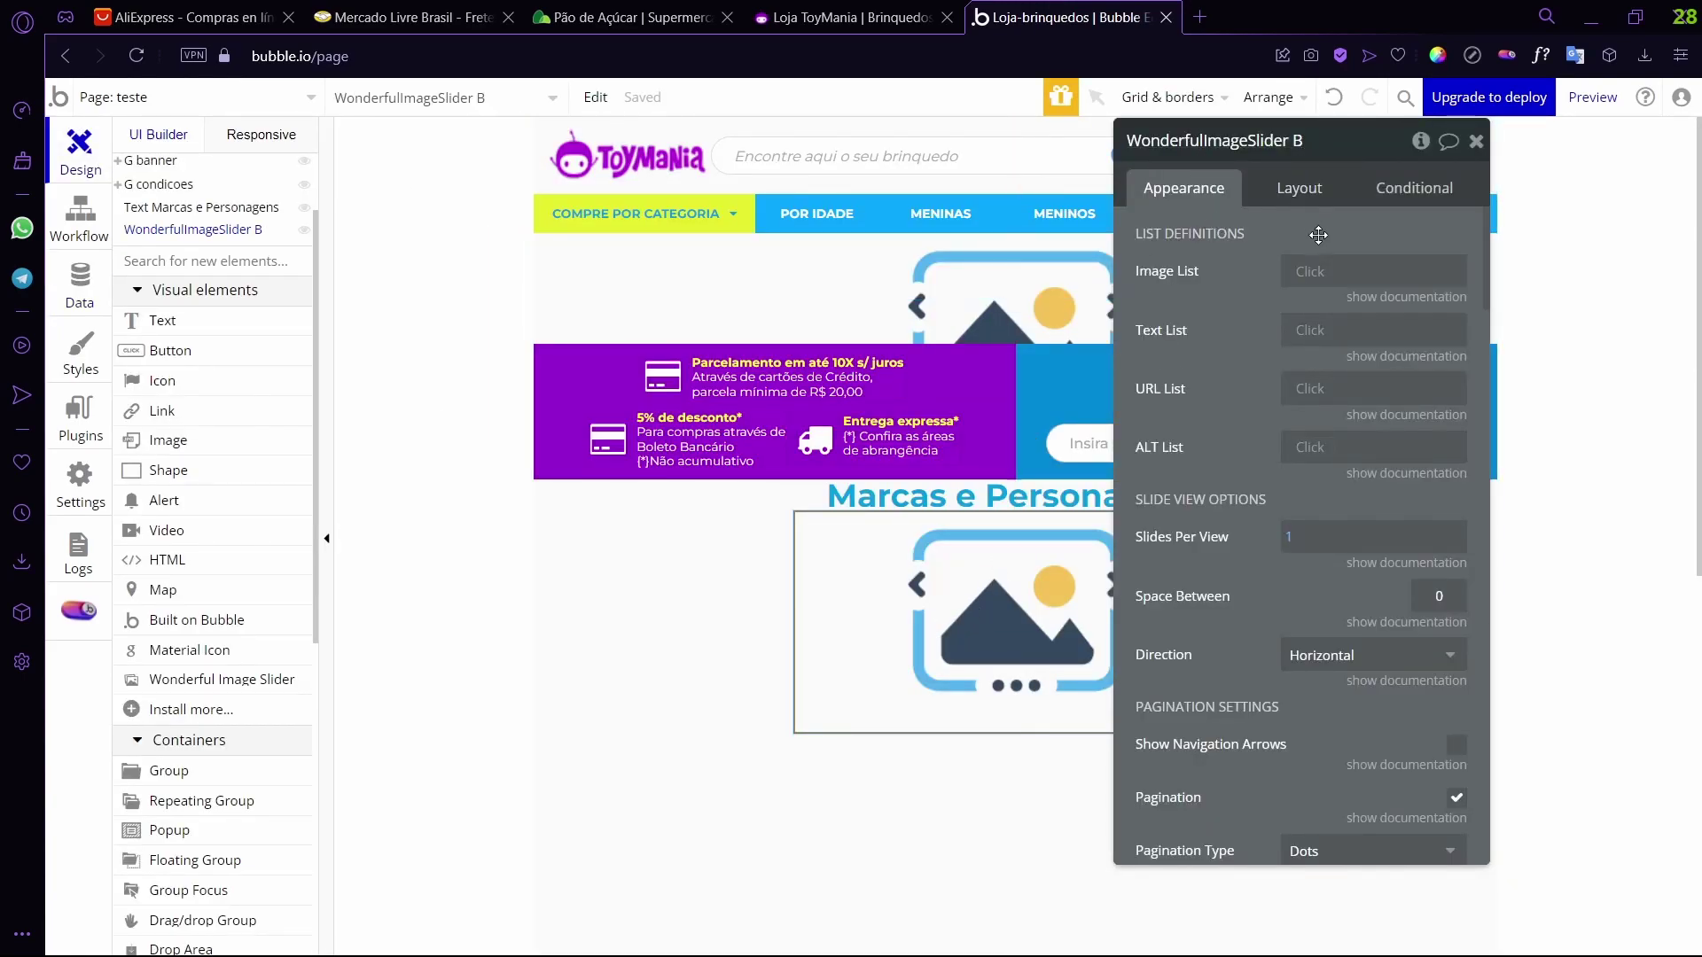
{"action": "left_click", "coordinate": [1307, 278]}
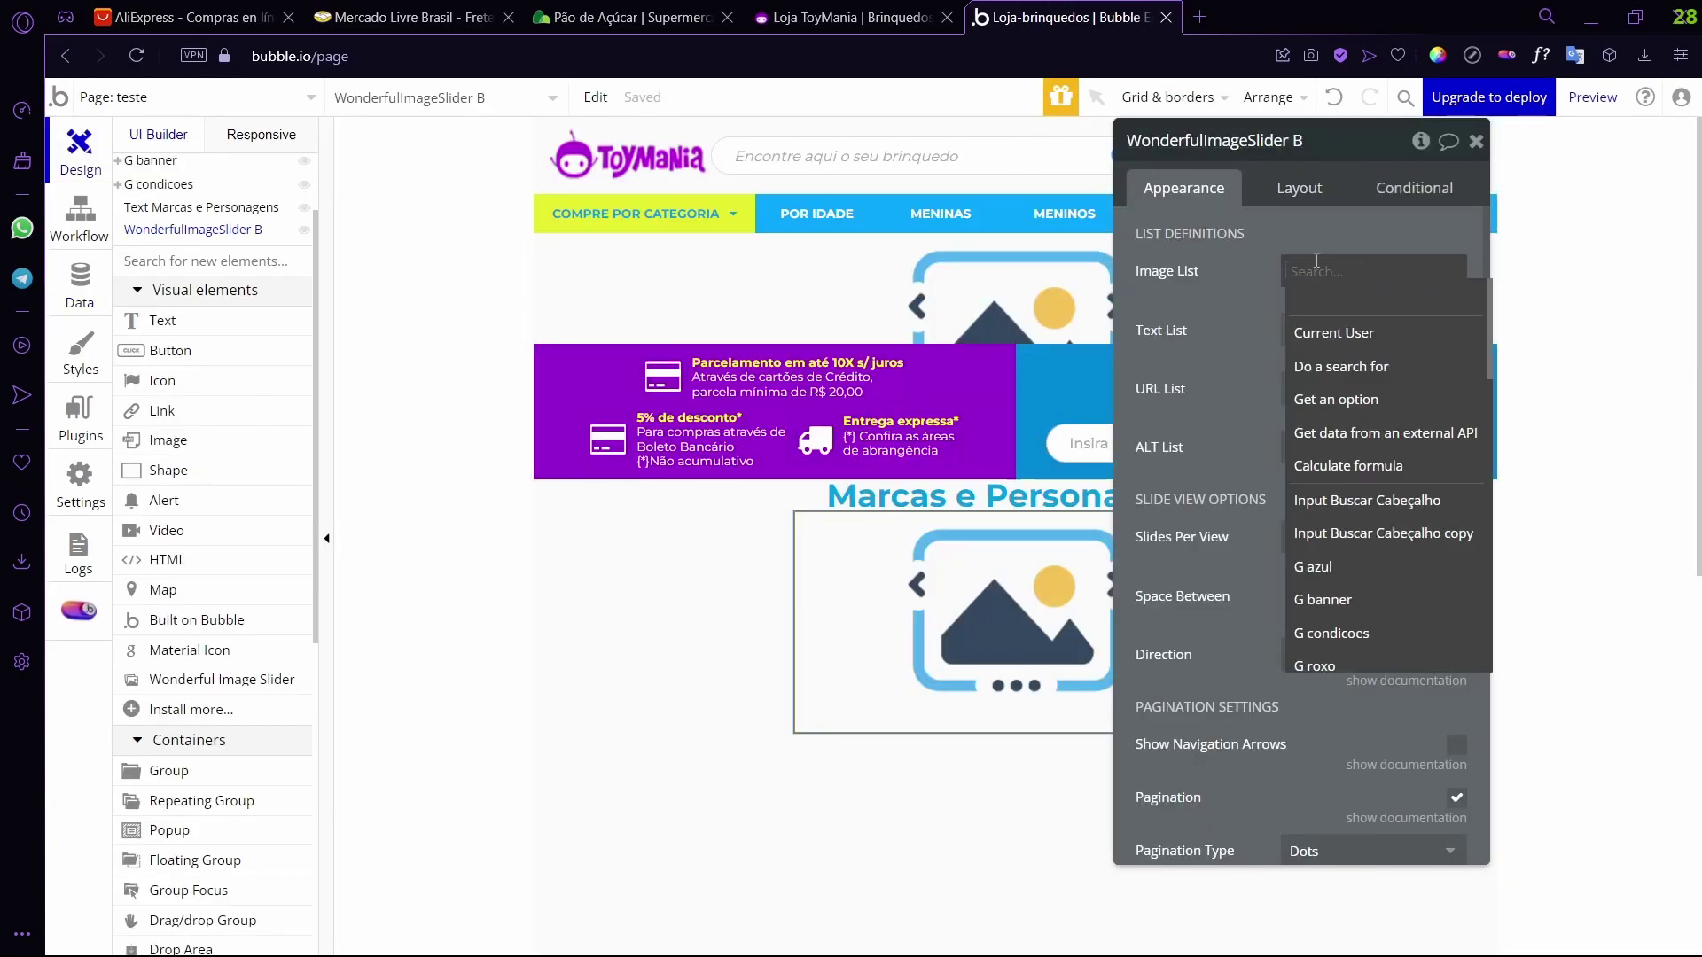
{"action": "left_click", "coordinate": [1362, 368]}
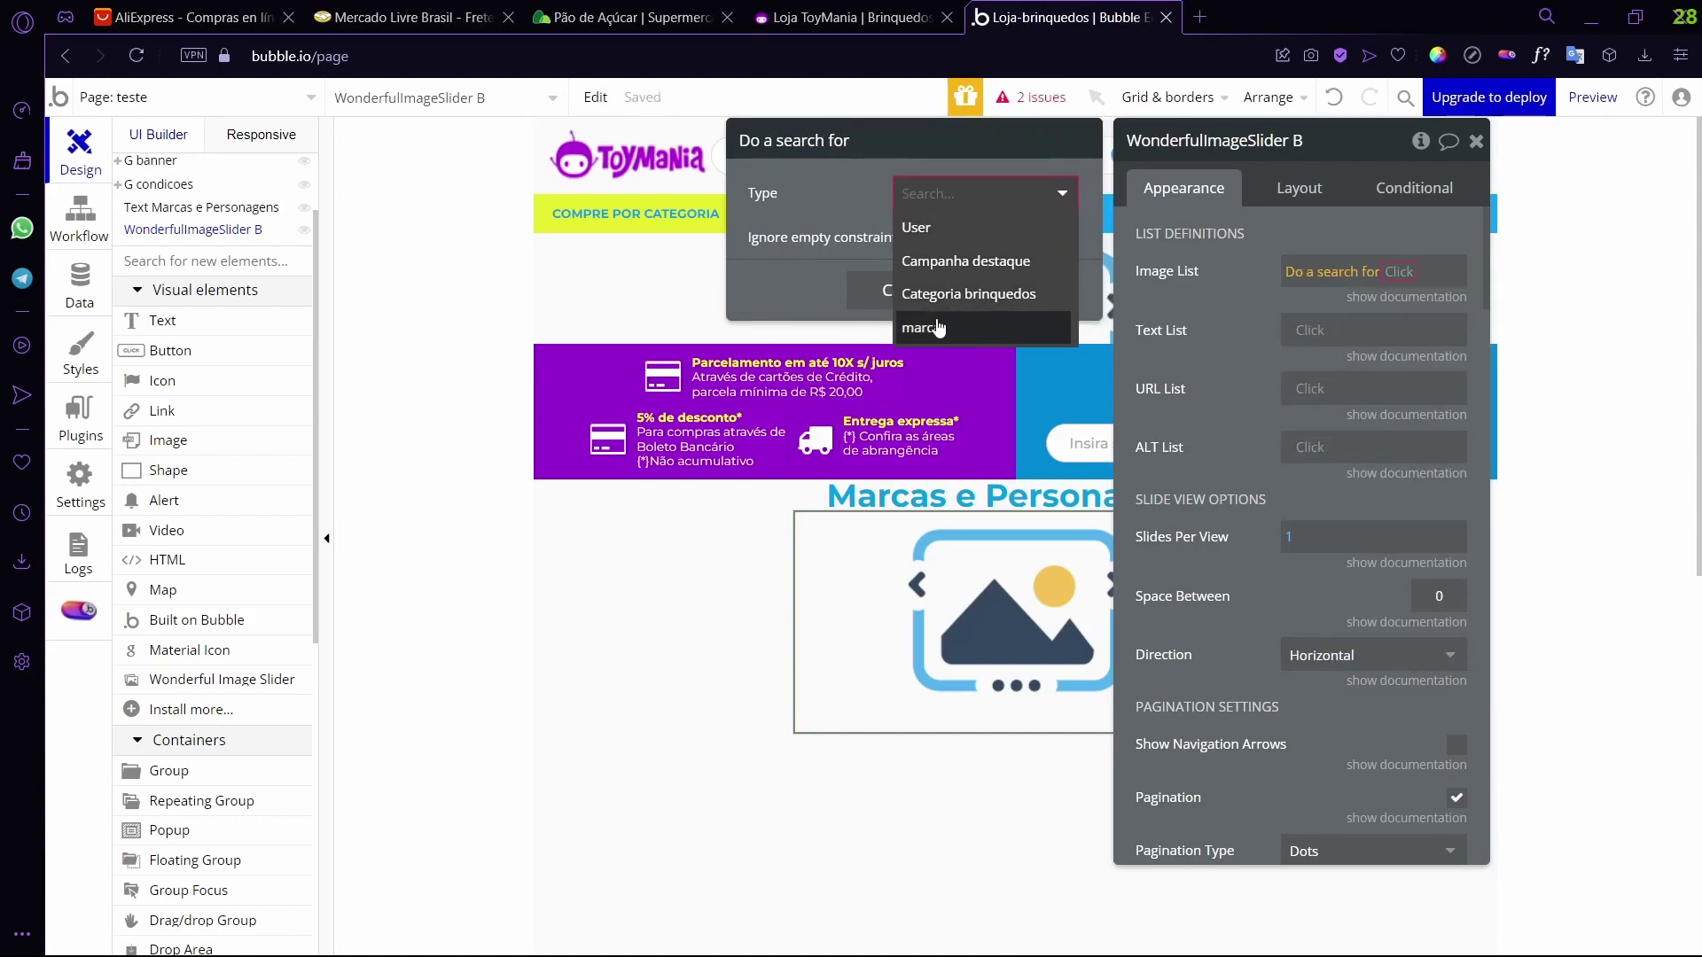
{"action": "left_click", "coordinate": [89, 277]}
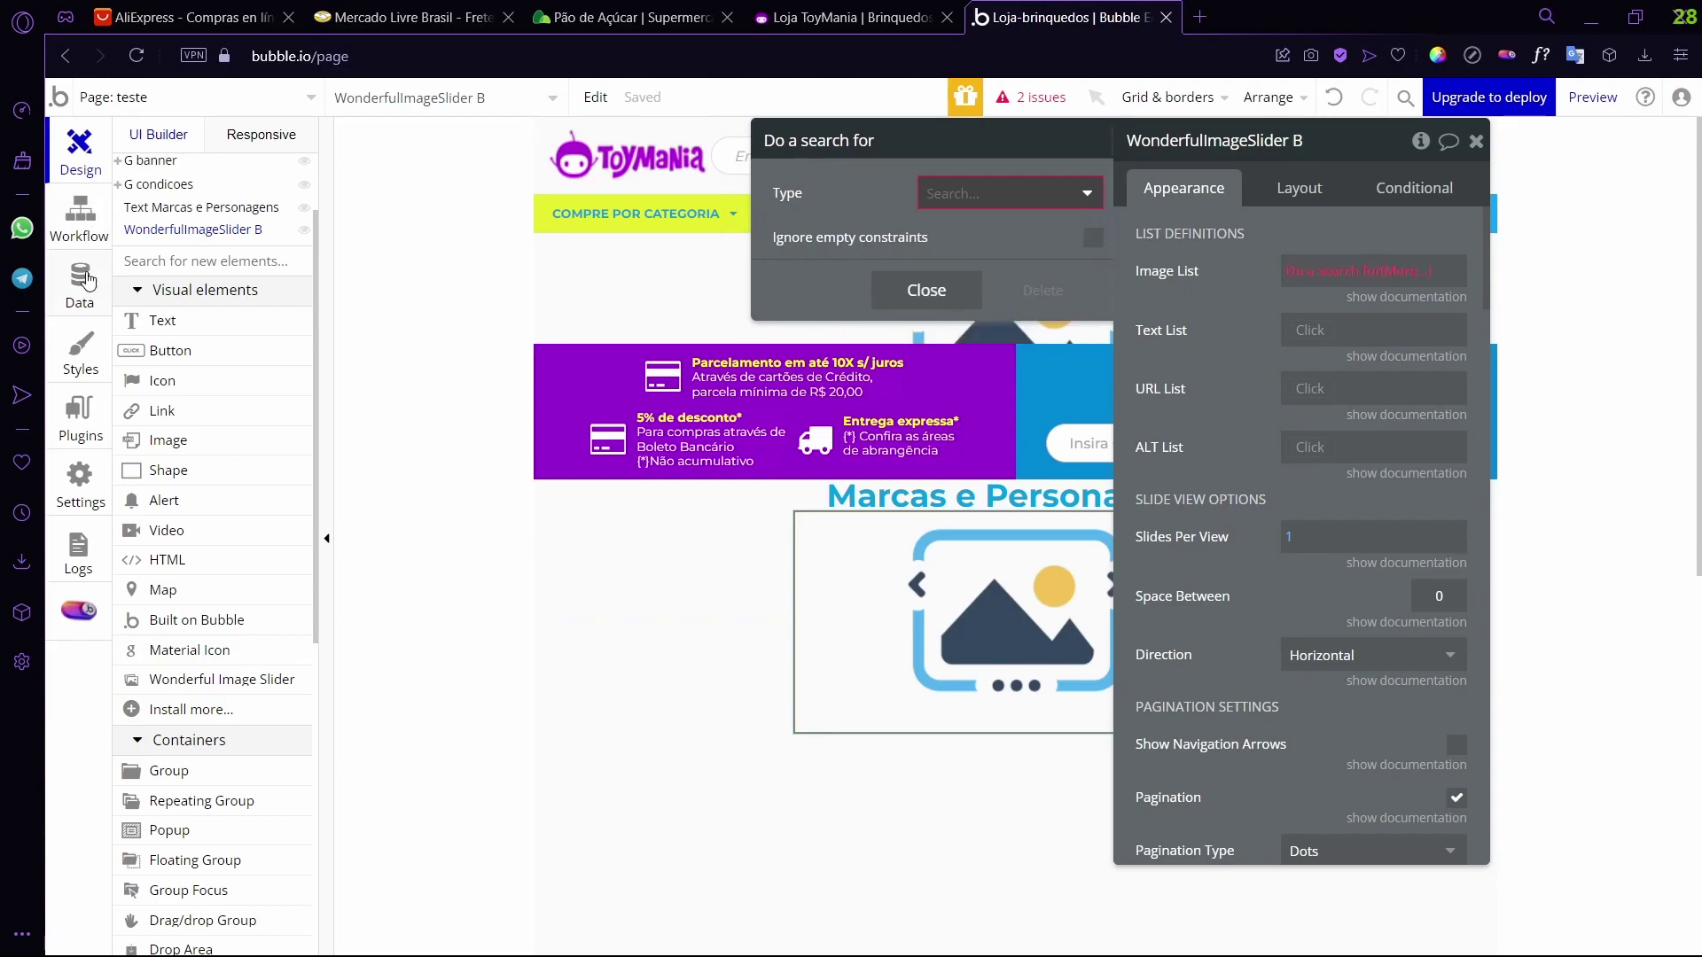
{"action": "left_click", "coordinate": [80, 144]}
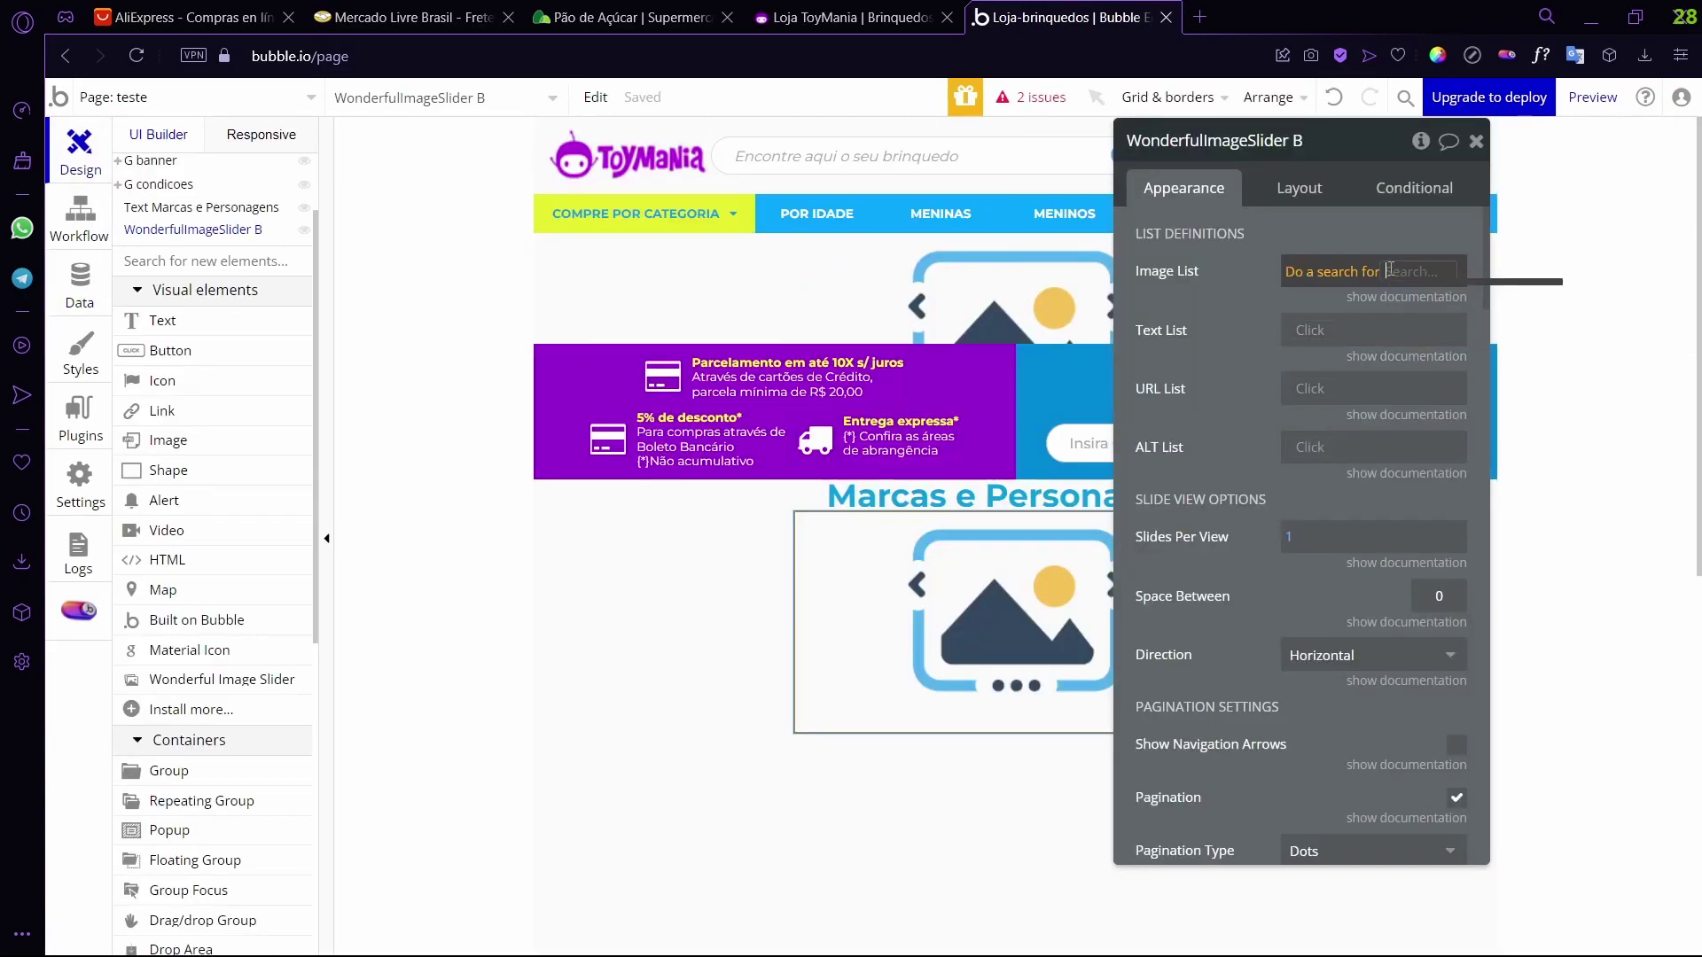
{"action": "left_click", "coordinate": [1396, 271]}
{"action": "left_click", "coordinate": [930, 204]}
{"action": "left_click", "coordinate": [953, 338]}
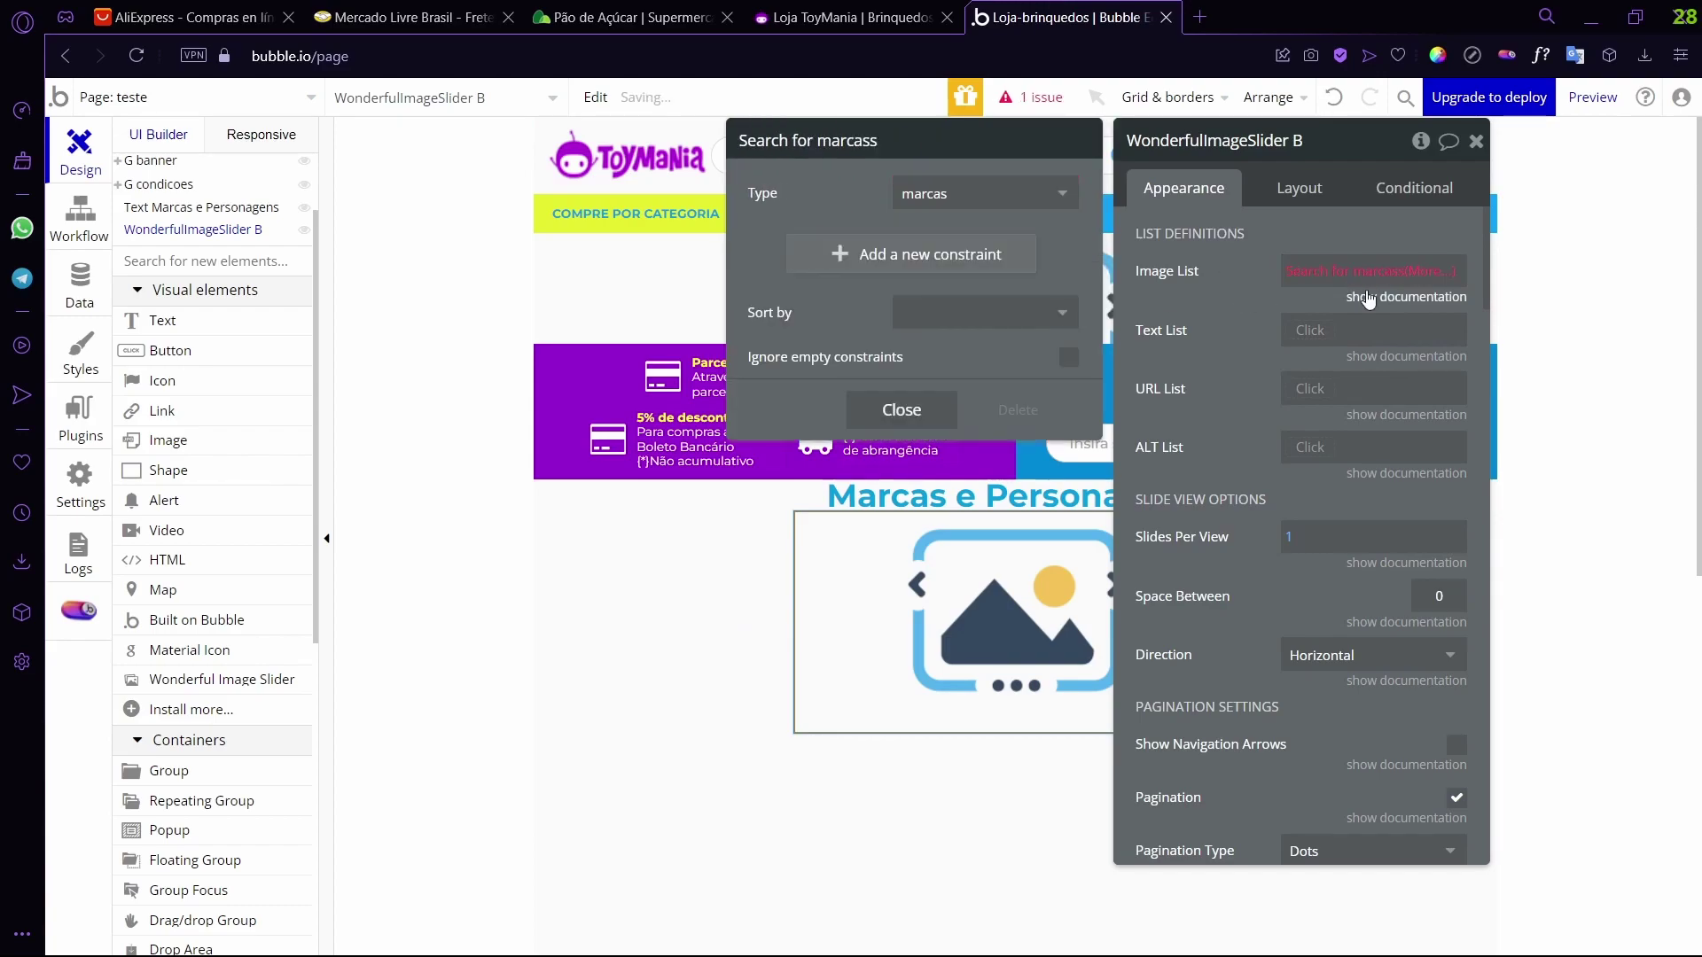
- Extend the slider's Image List expression with each item's logo from the marcas search
{"action": "left_click", "coordinate": [1445, 273]}
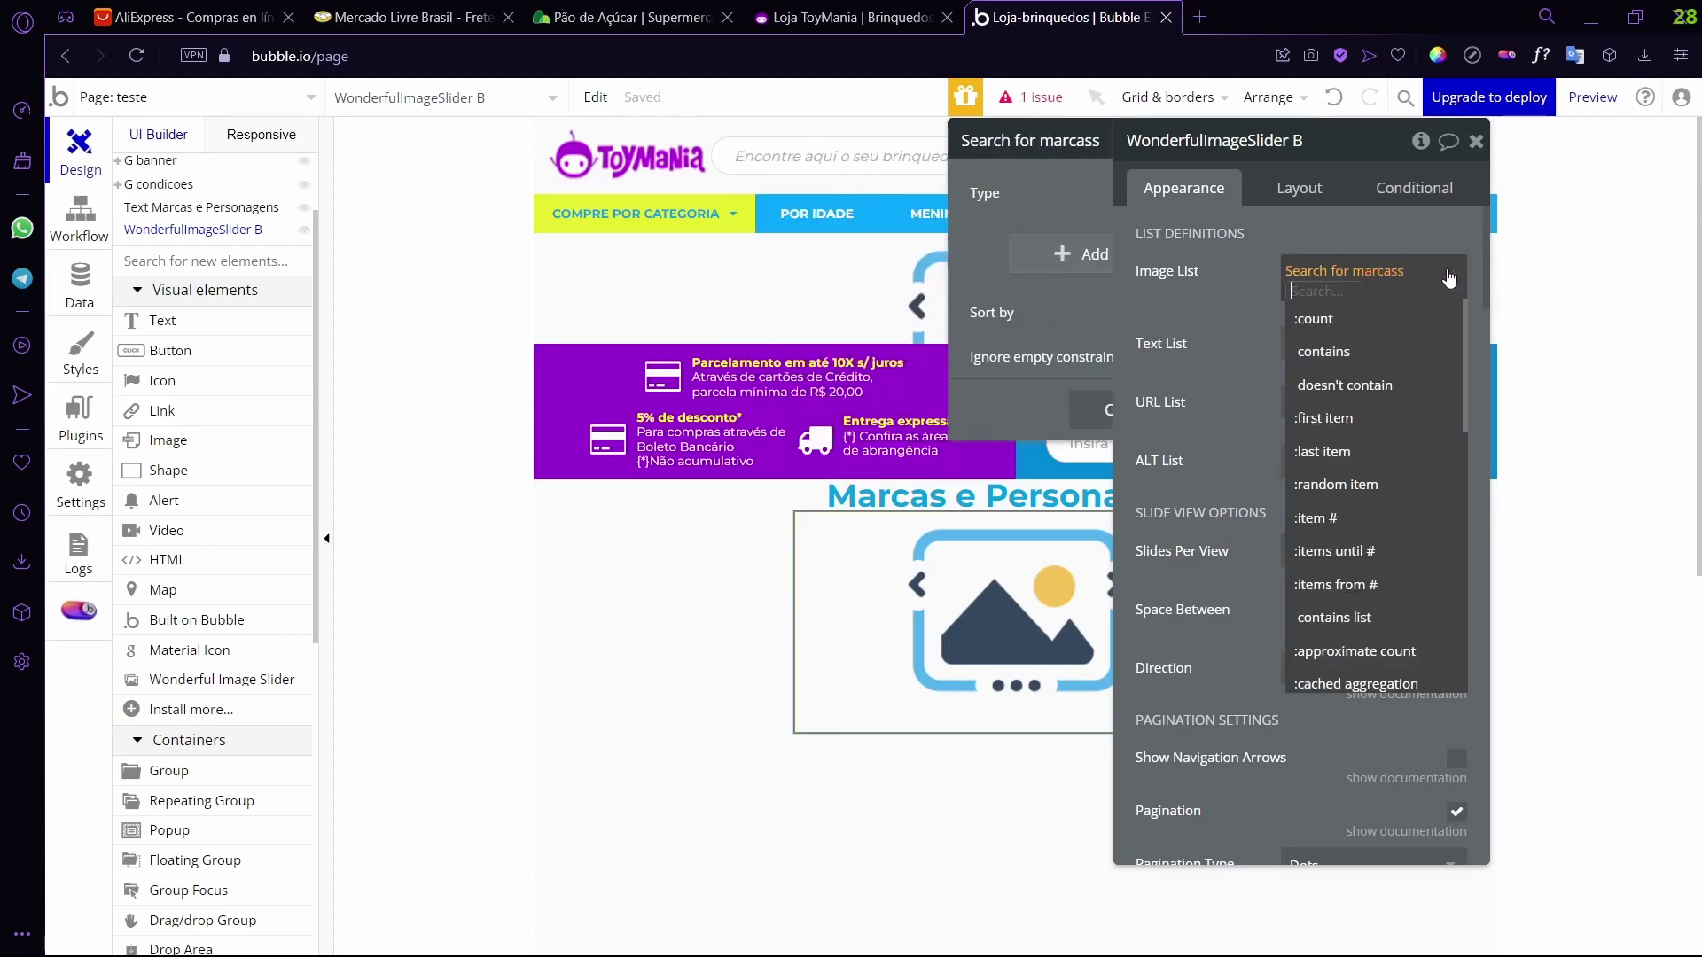
{"action": "scroll", "coordinate": [1362, 535], "scroll_direction": "down", "scroll_amount": 5}
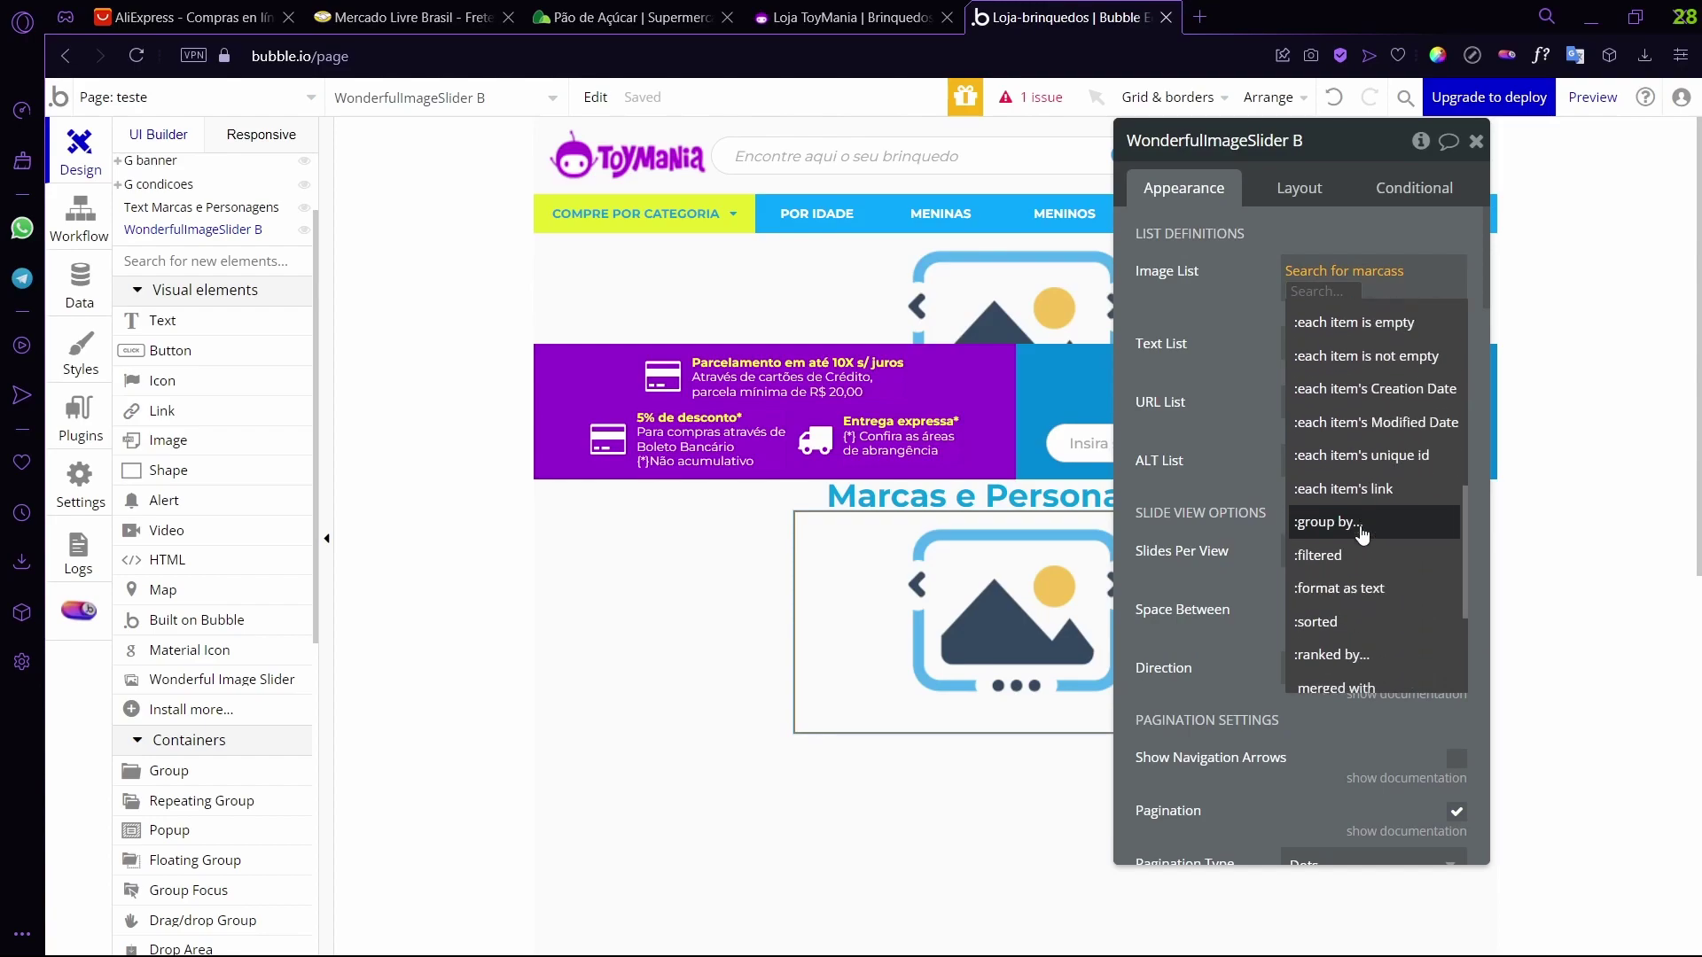
{"action": "scroll", "coordinate": [1364, 527], "scroll_direction": "up", "scroll_amount": 2}
{"action": "scroll", "coordinate": [1367, 514], "scroll_direction": "up", "scroll_amount": 5}
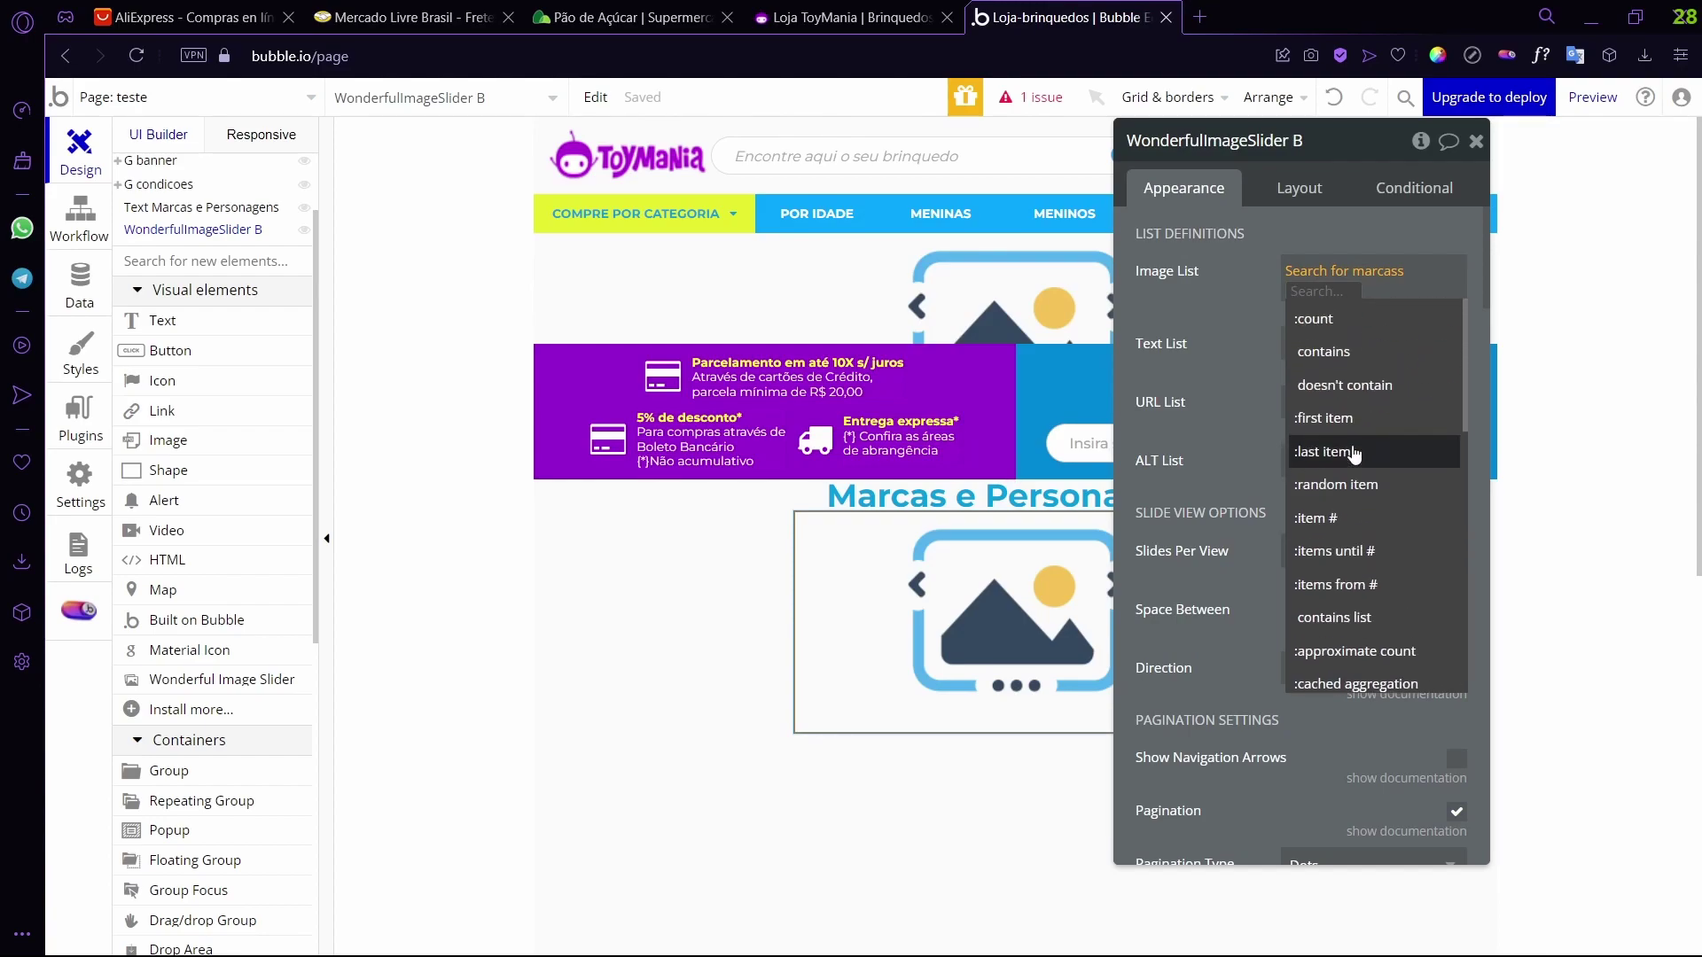
{"action": "scroll", "coordinate": [1379, 504], "scroll_direction": "down", "scroll_amount": 3}
{"action": "scroll", "coordinate": [1378, 503], "scroll_direction": "down", "scroll_amount": 2}
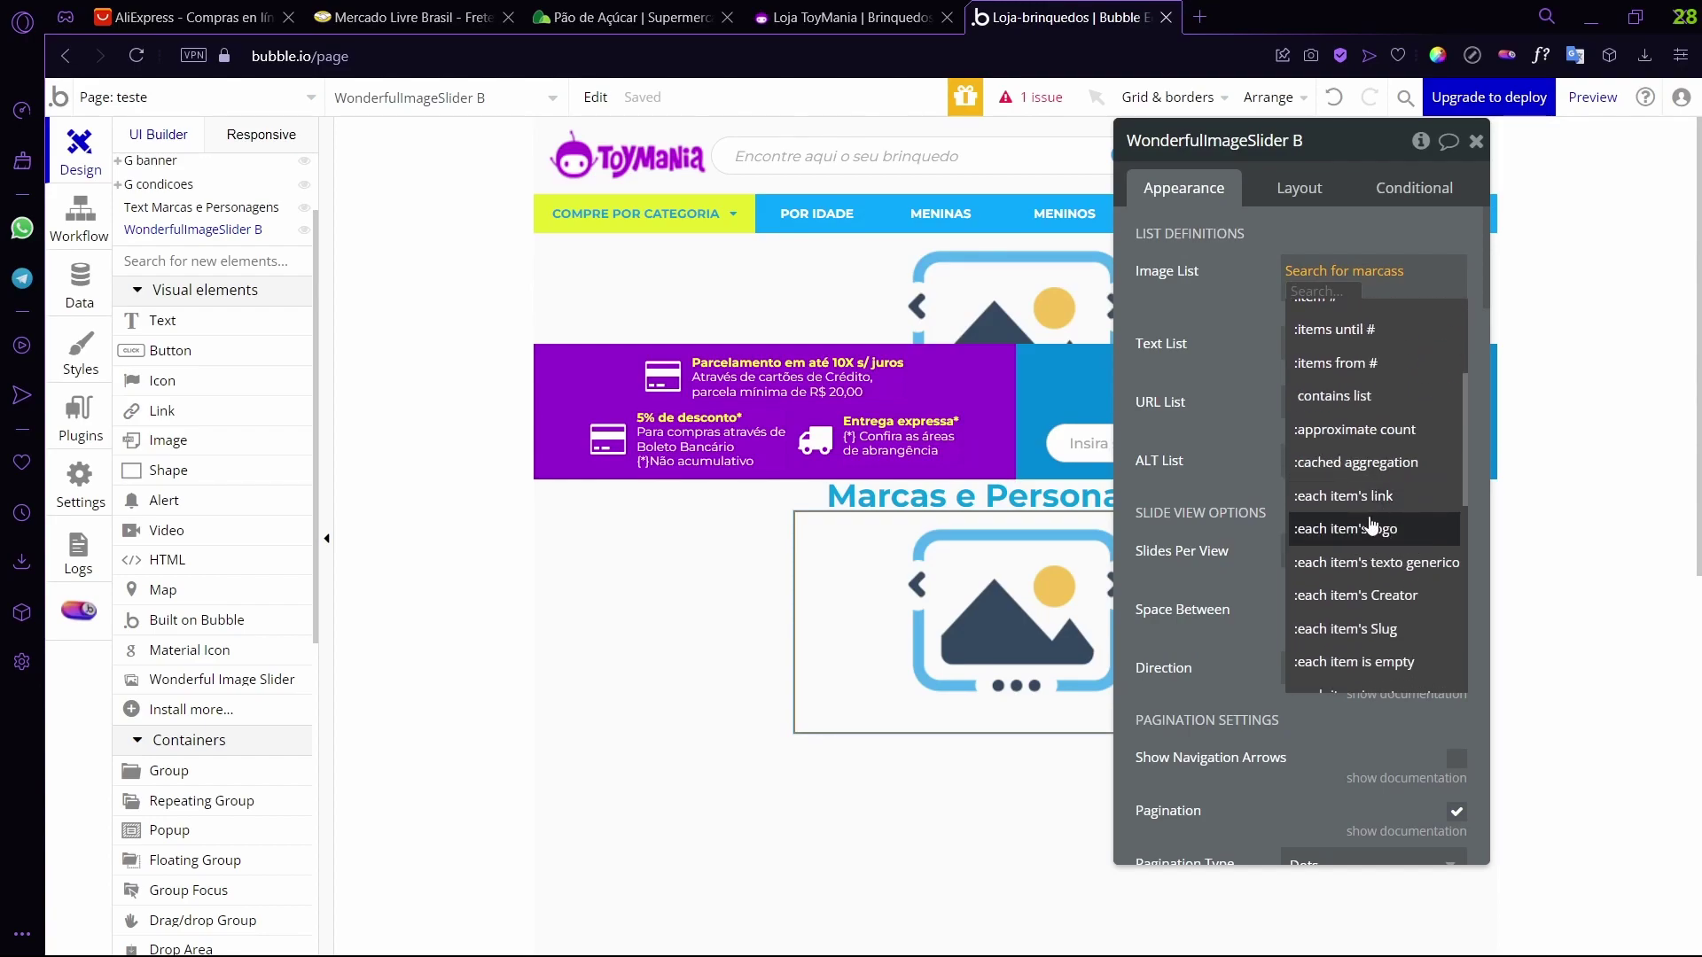
{"action": "left_click", "coordinate": [1318, 534]}
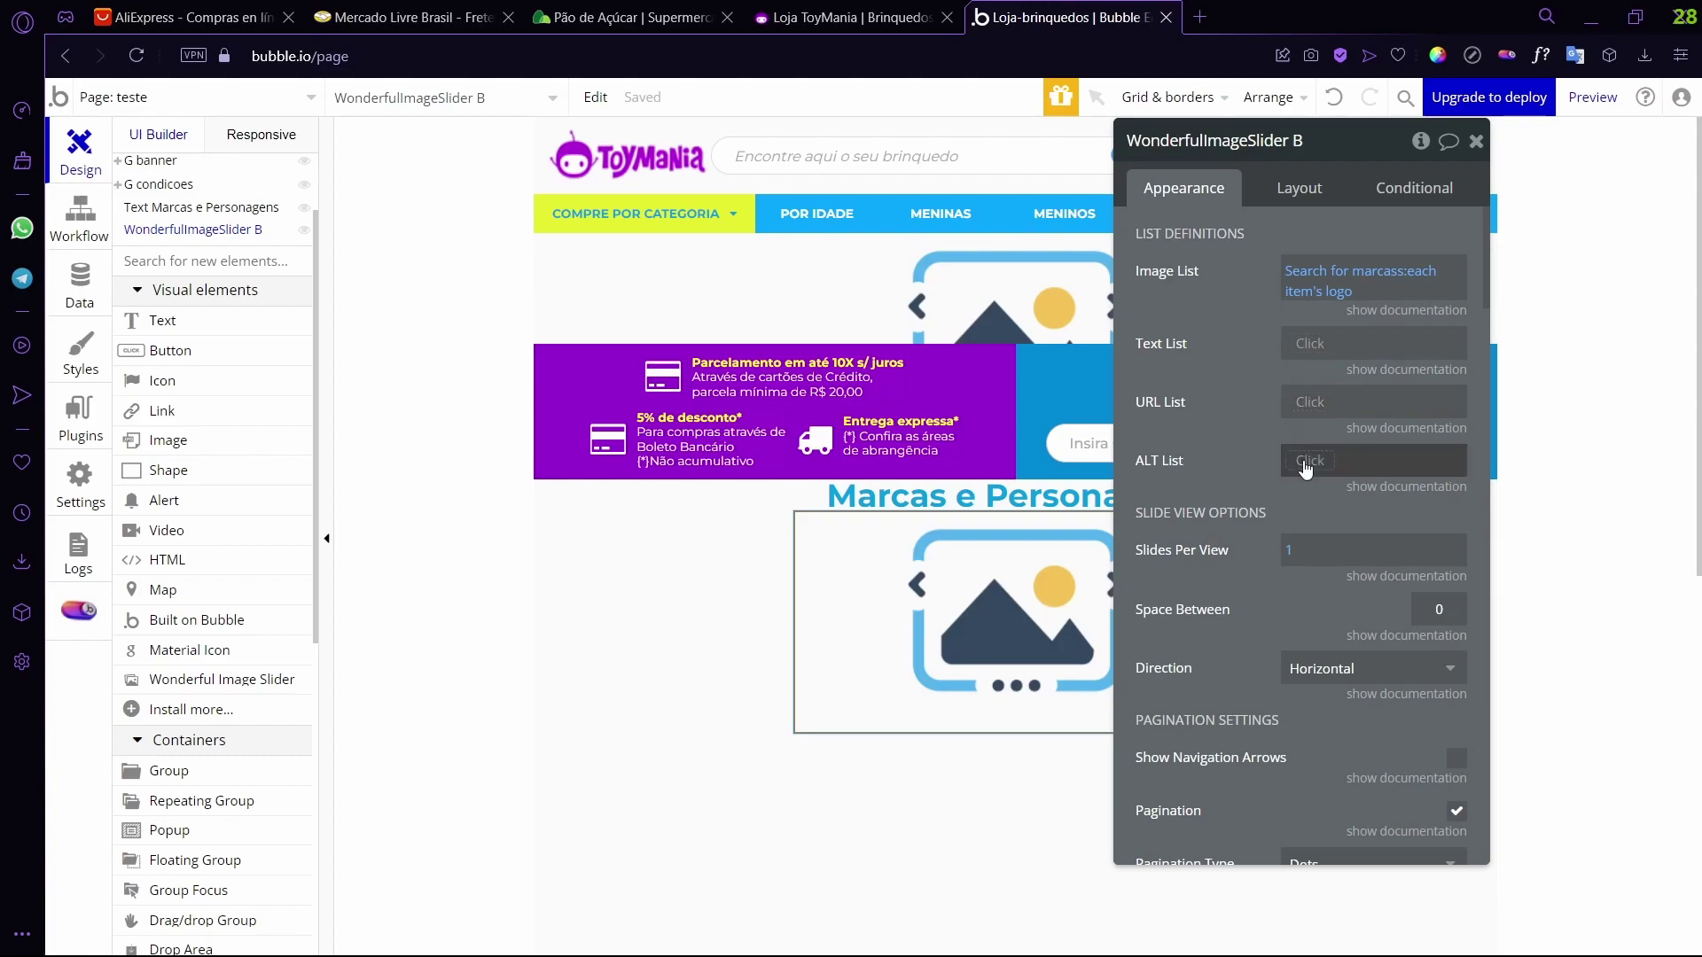
- Set the Marcas e Personagens slider to show 6 slides per view
{"action": "scroll", "coordinate": [1305, 468], "scroll_direction": "down", "scroll_amount": 3}
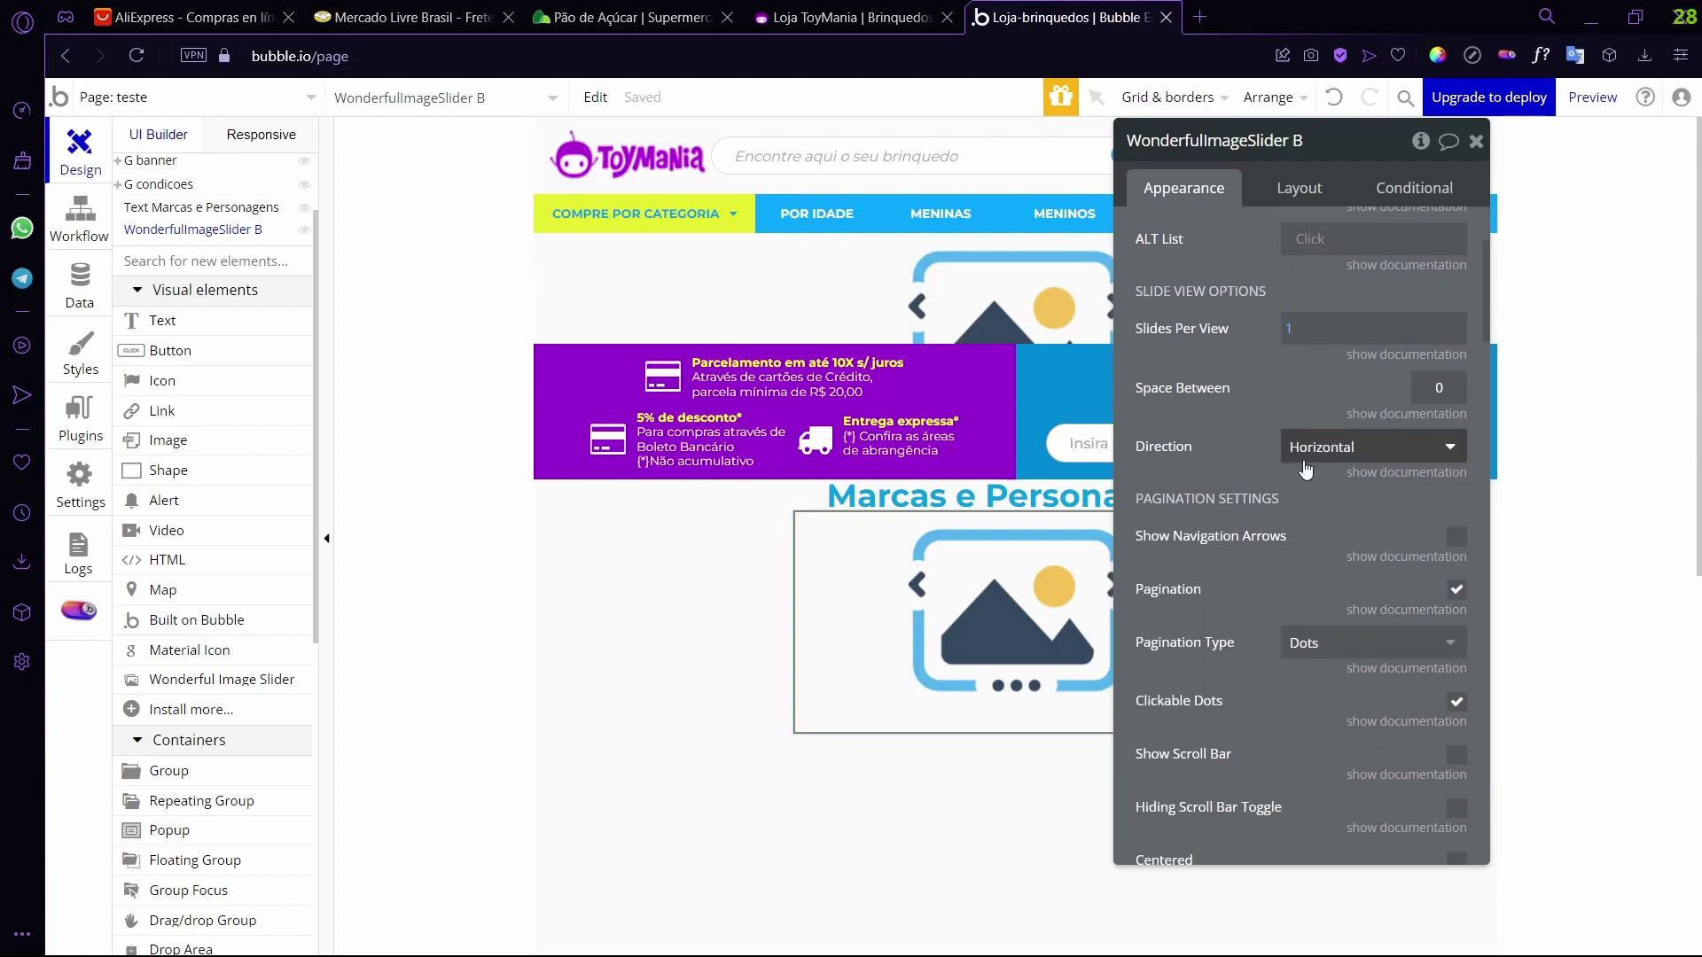
{"action": "left_click", "coordinate": [1291, 333]}
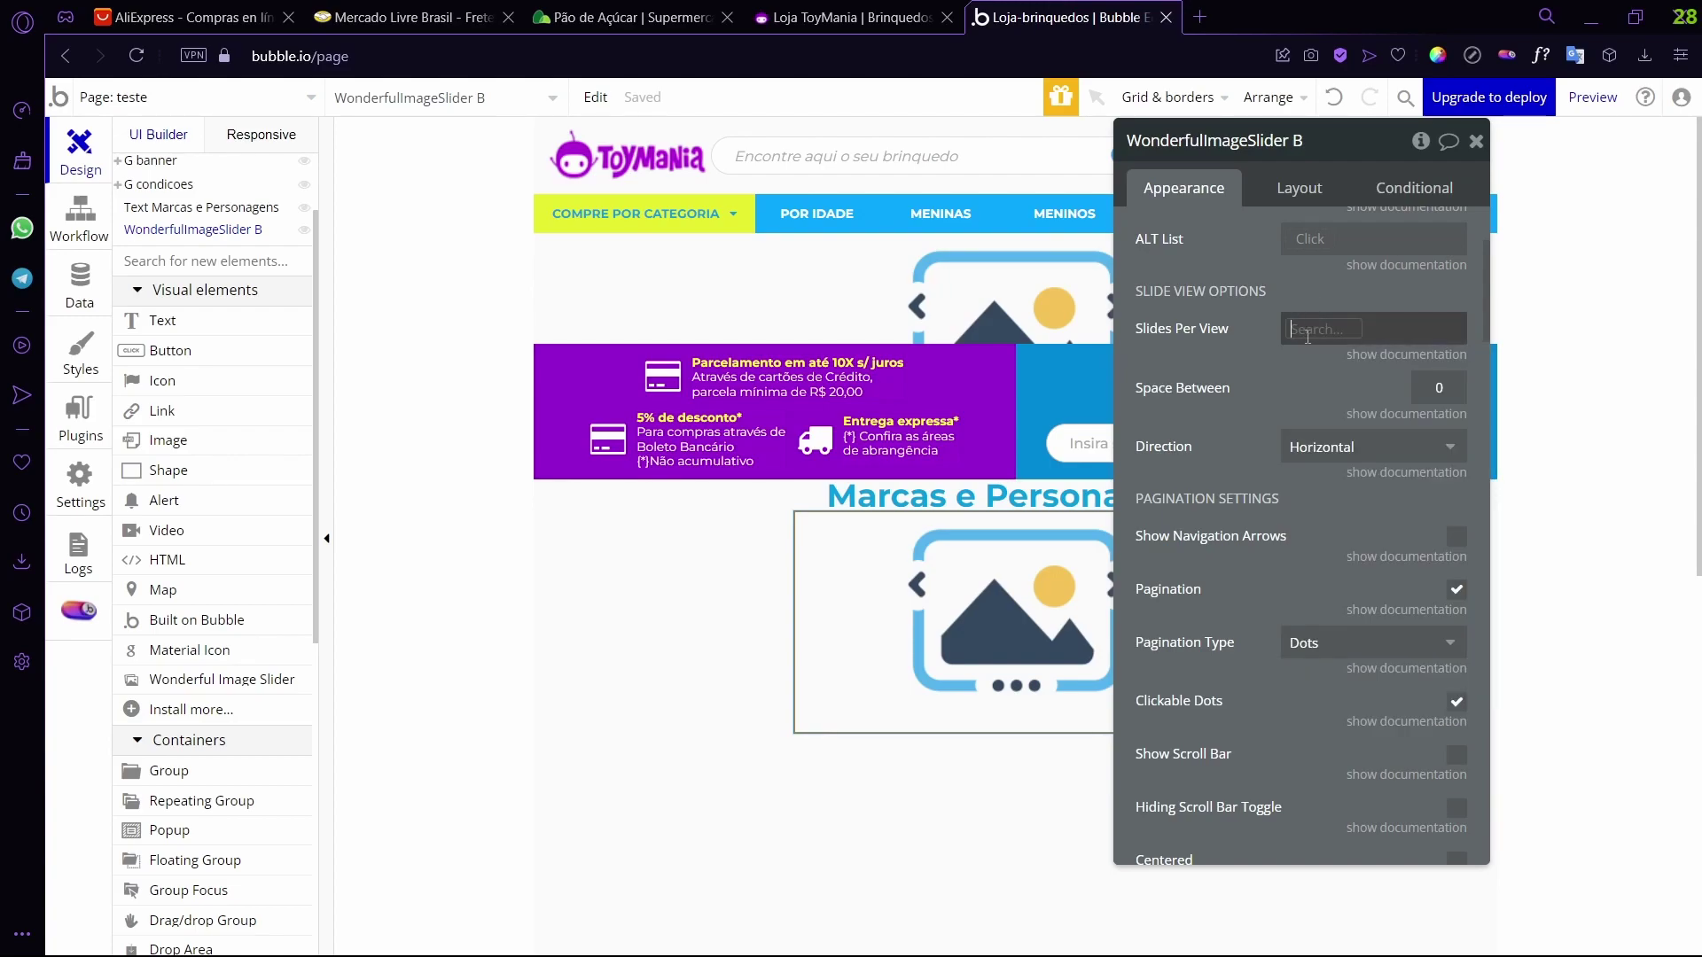
{"action": "scroll", "coordinate": [1307, 330], "scroll_direction": "up", "scroll_amount": 3}
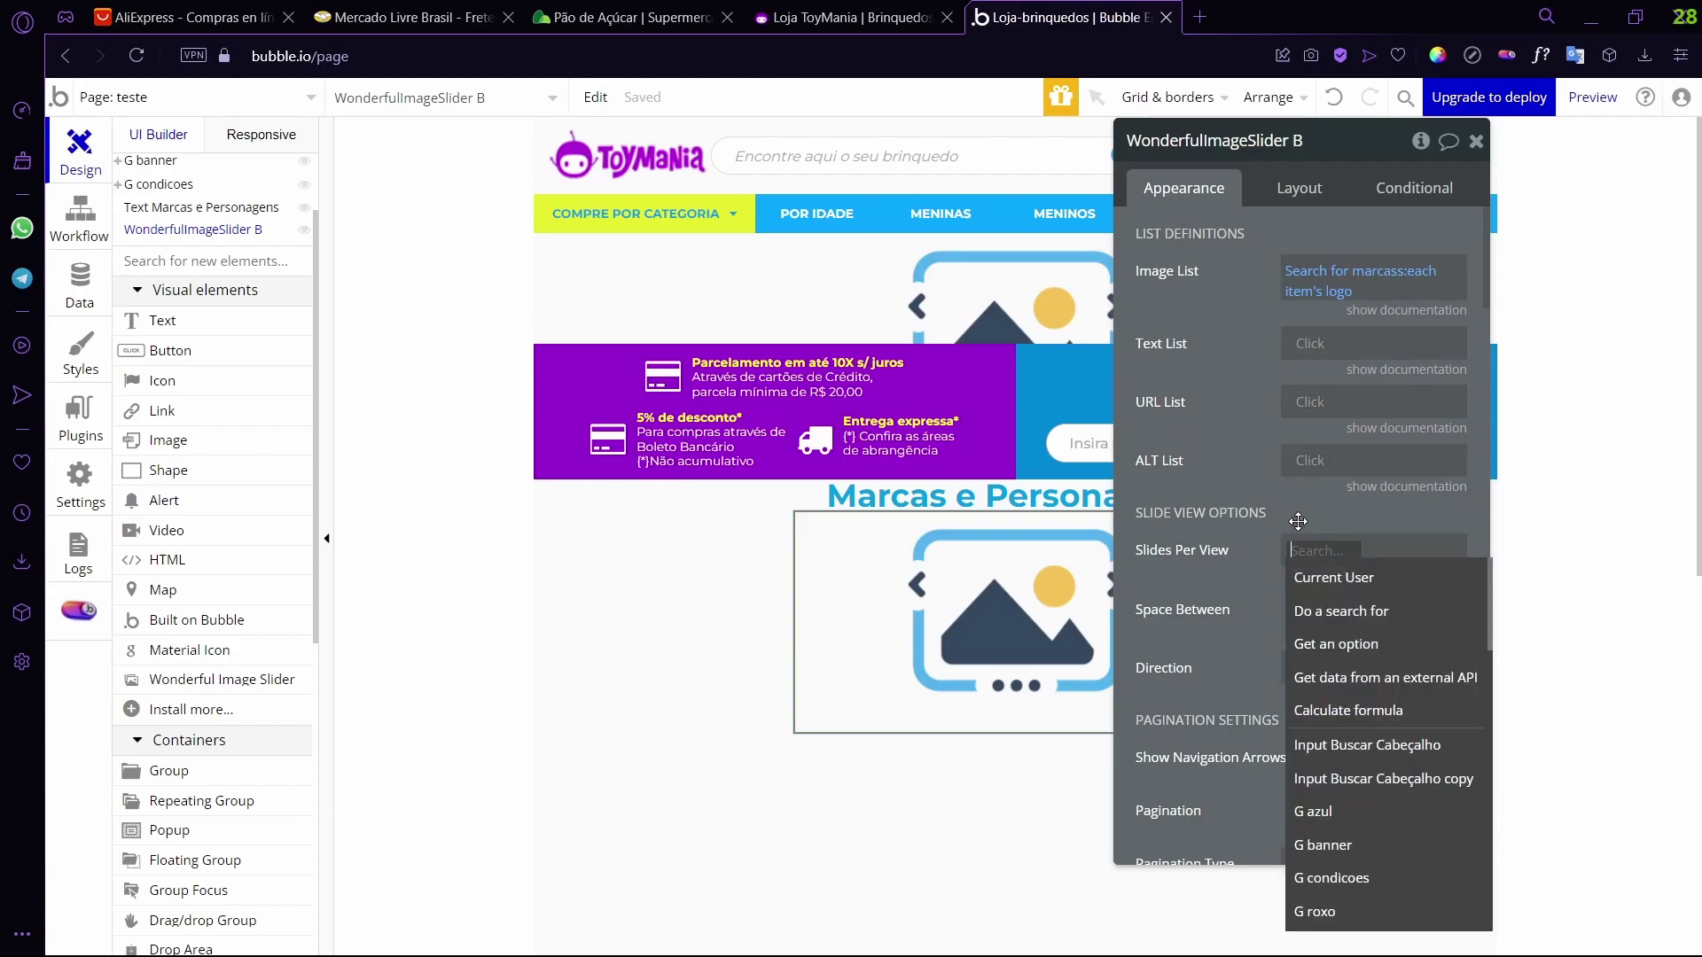
{"action": "type", "text": "1"}
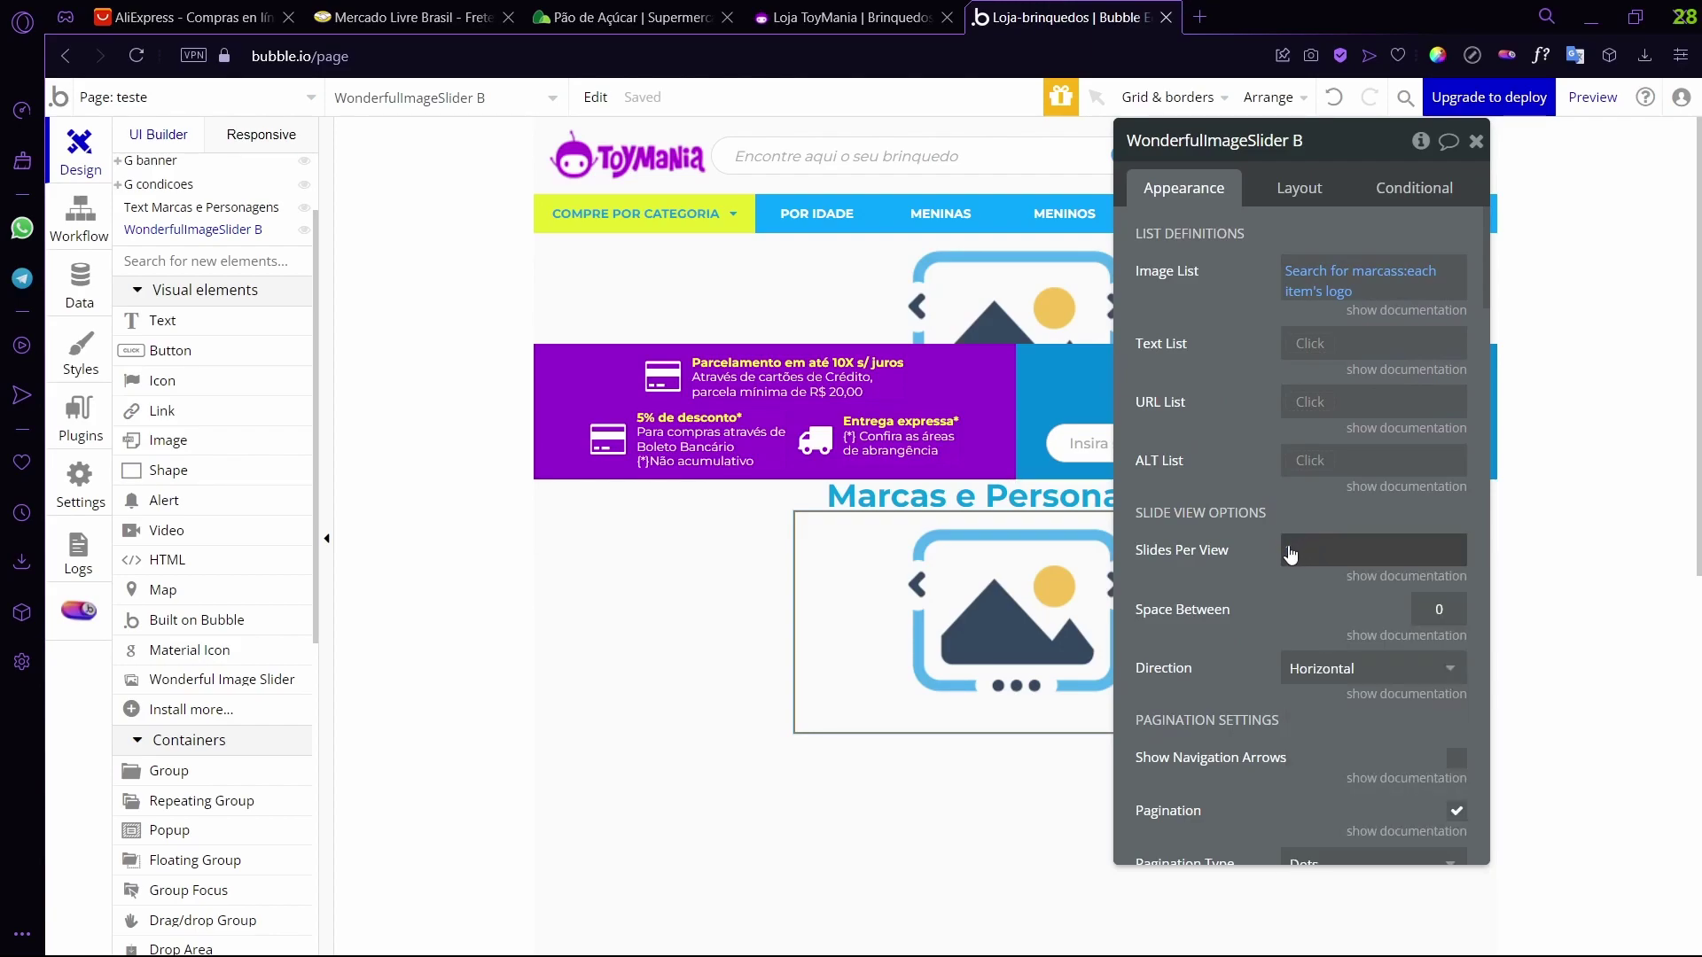
{"action": "left_click", "coordinate": [1290, 552]}
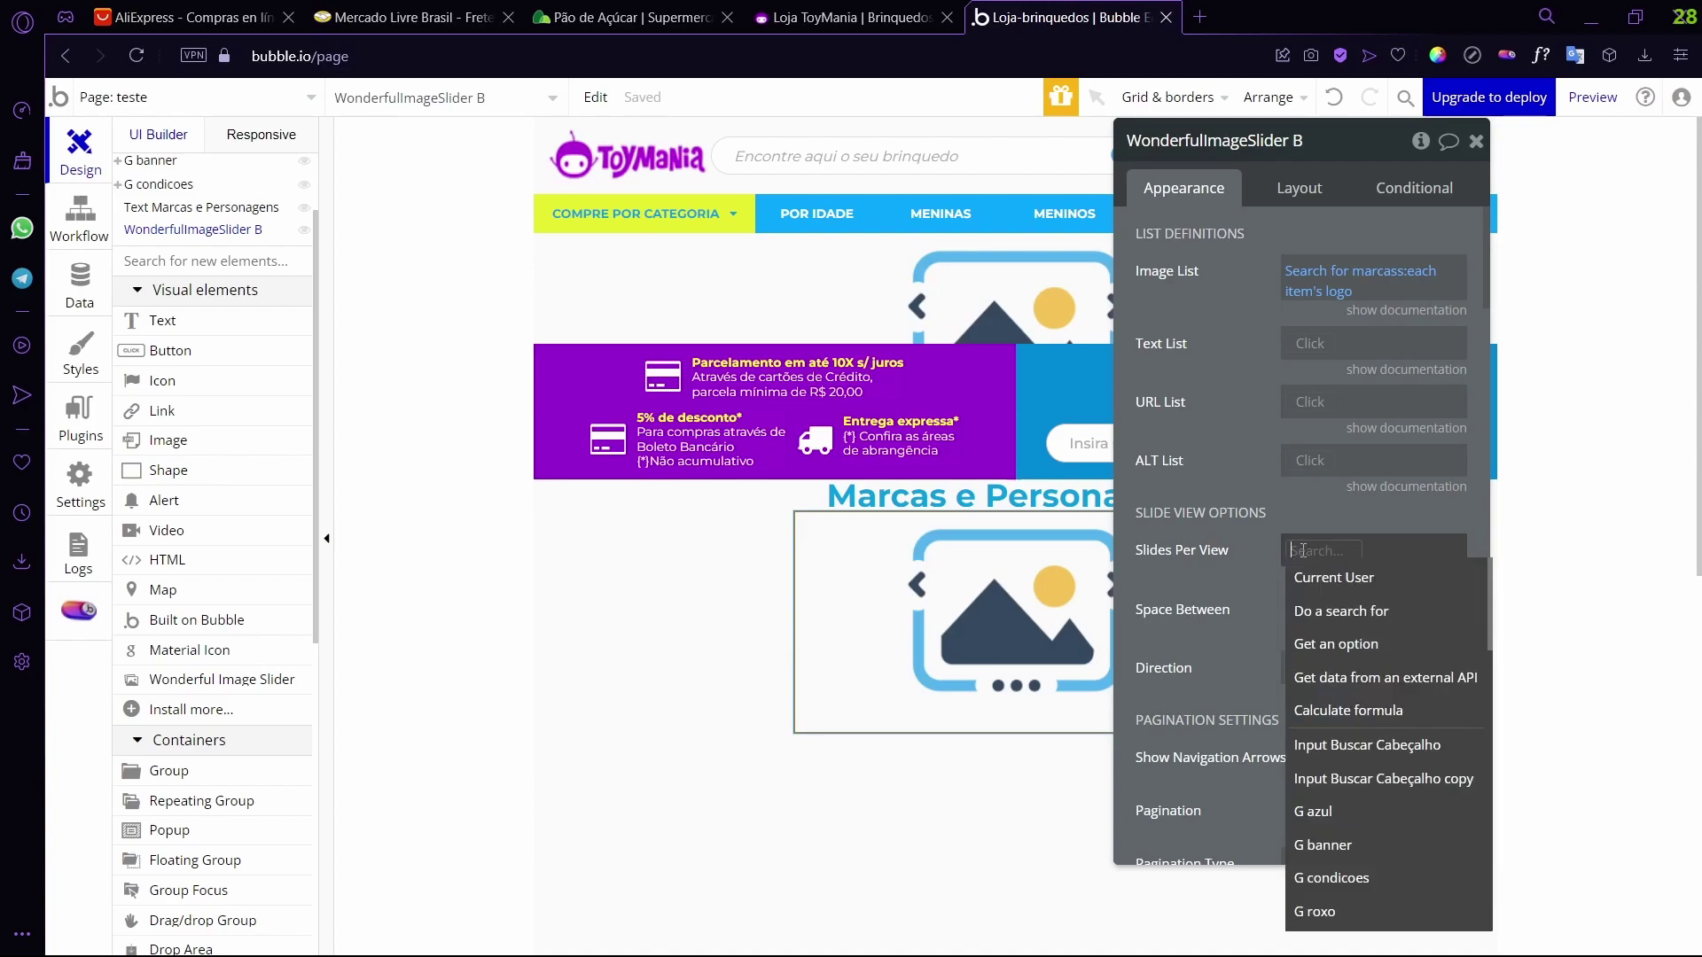
{"action": "type", "text": "6"}
{"action": "left_click", "coordinate": [1272, 560]}
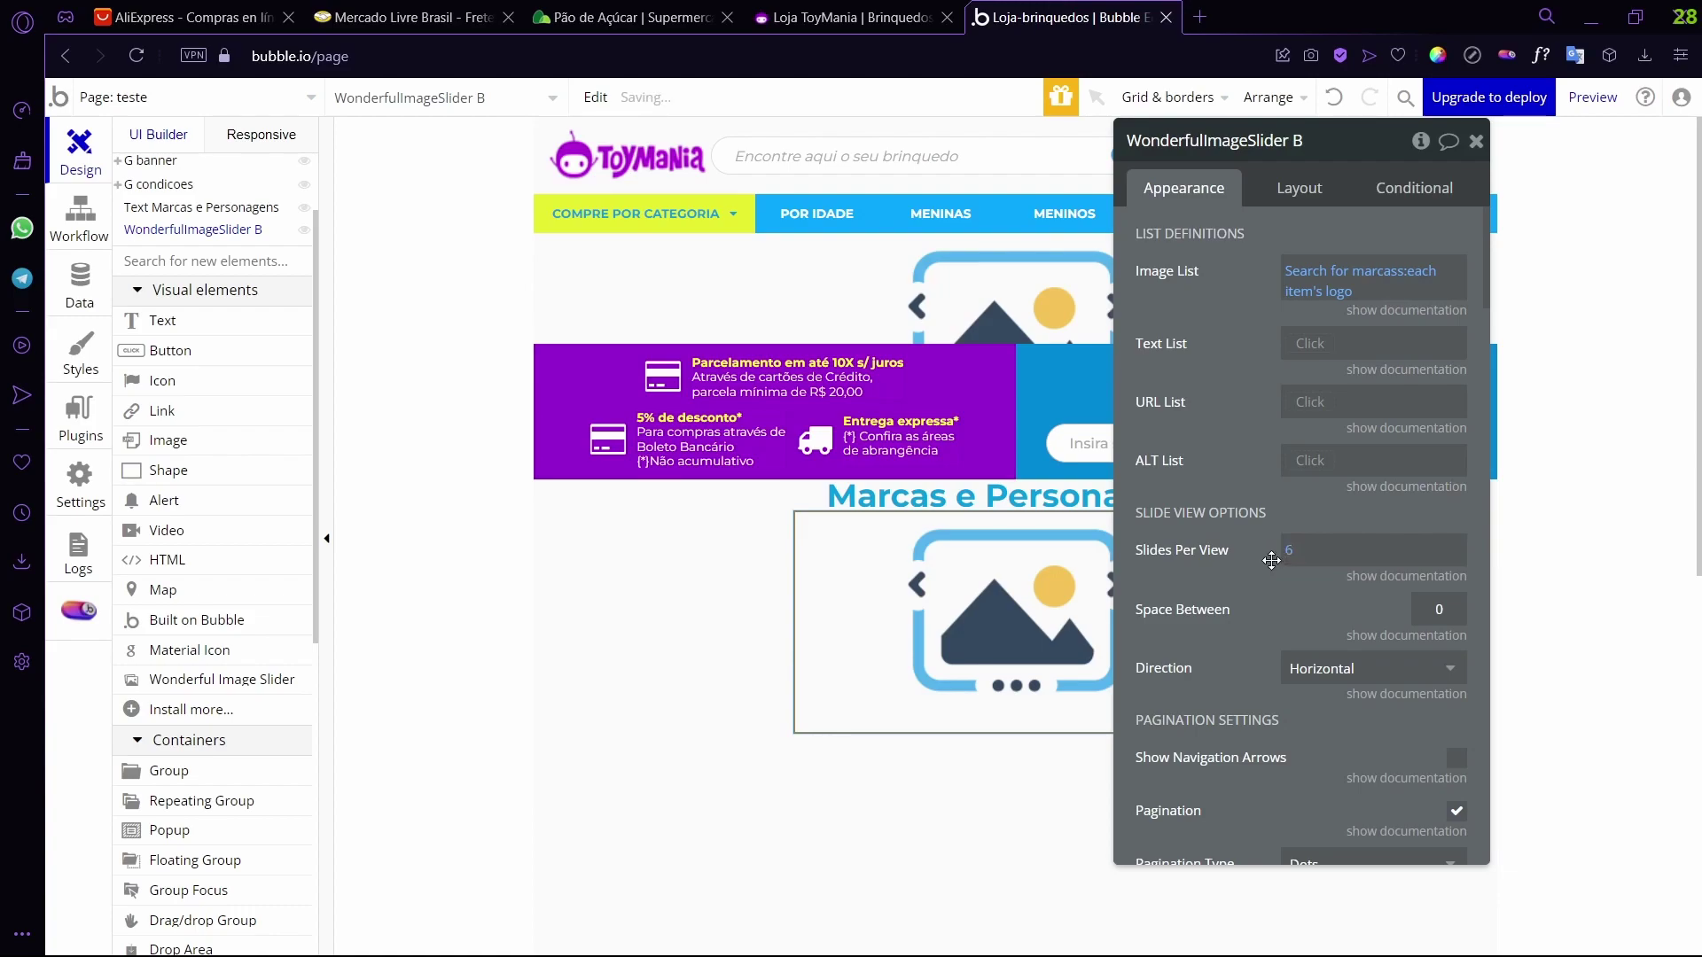
{"action": "scroll", "coordinate": [1277, 550], "scroll_direction": "down", "scroll_amount": 1}
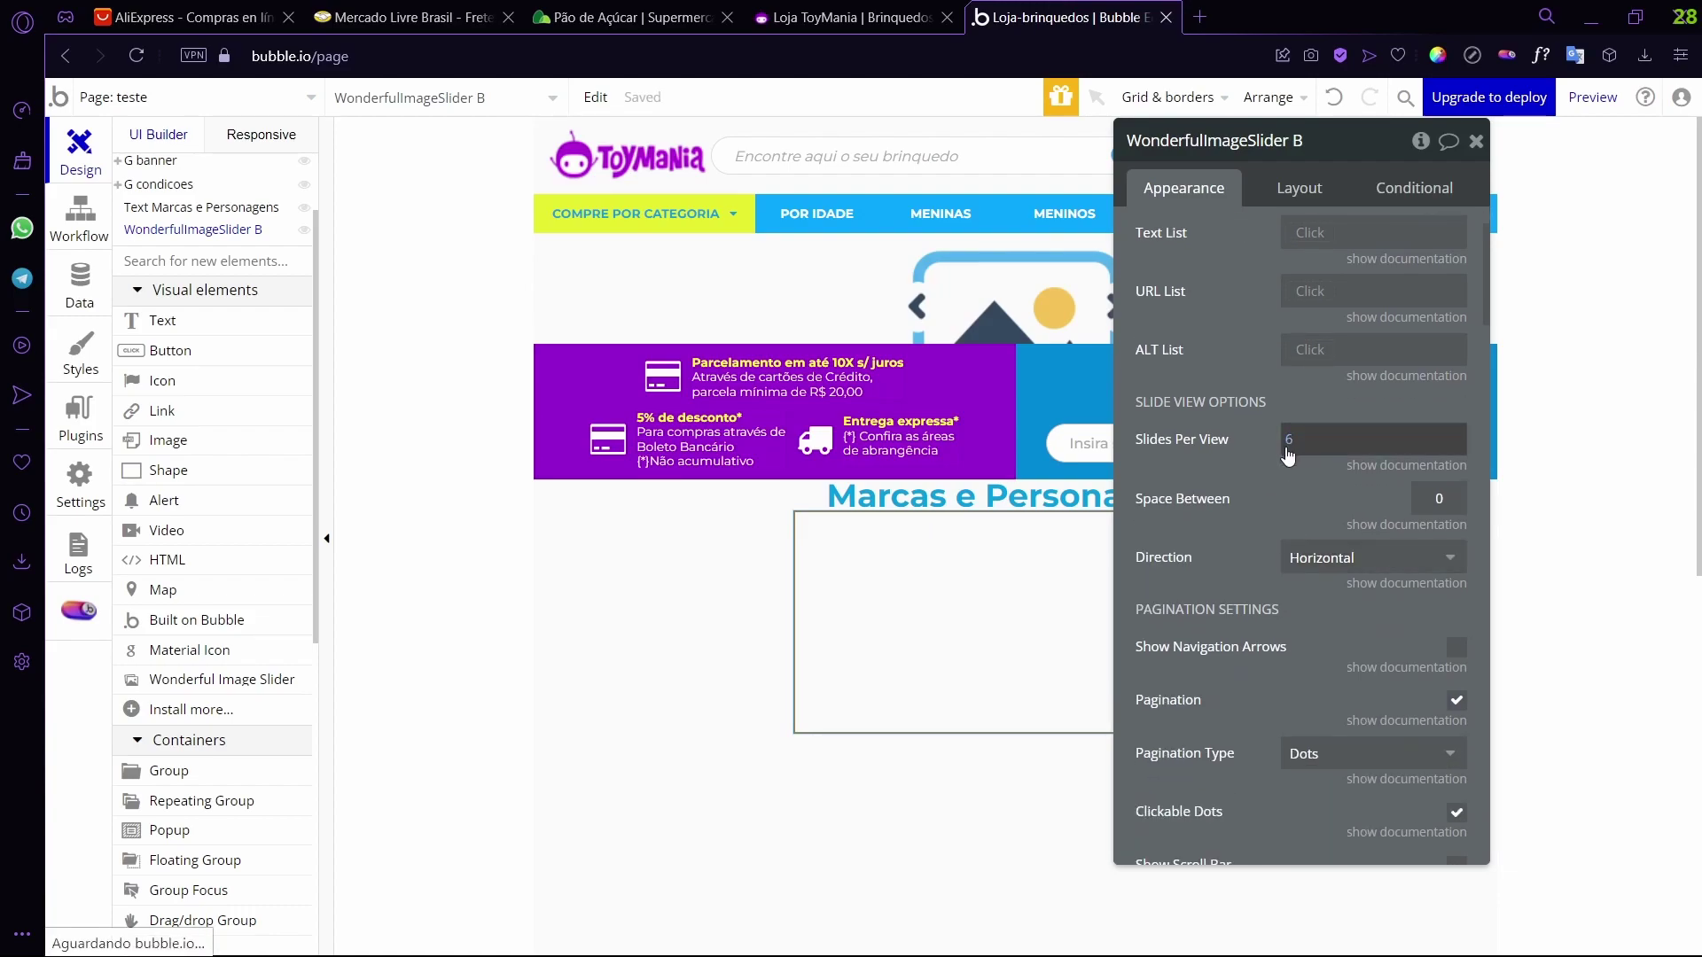
- Examine the Marcas e Personagens carousel on the ToyMania site and return to the Bubble editor
{"action": "left_click", "coordinate": [847, 17]}
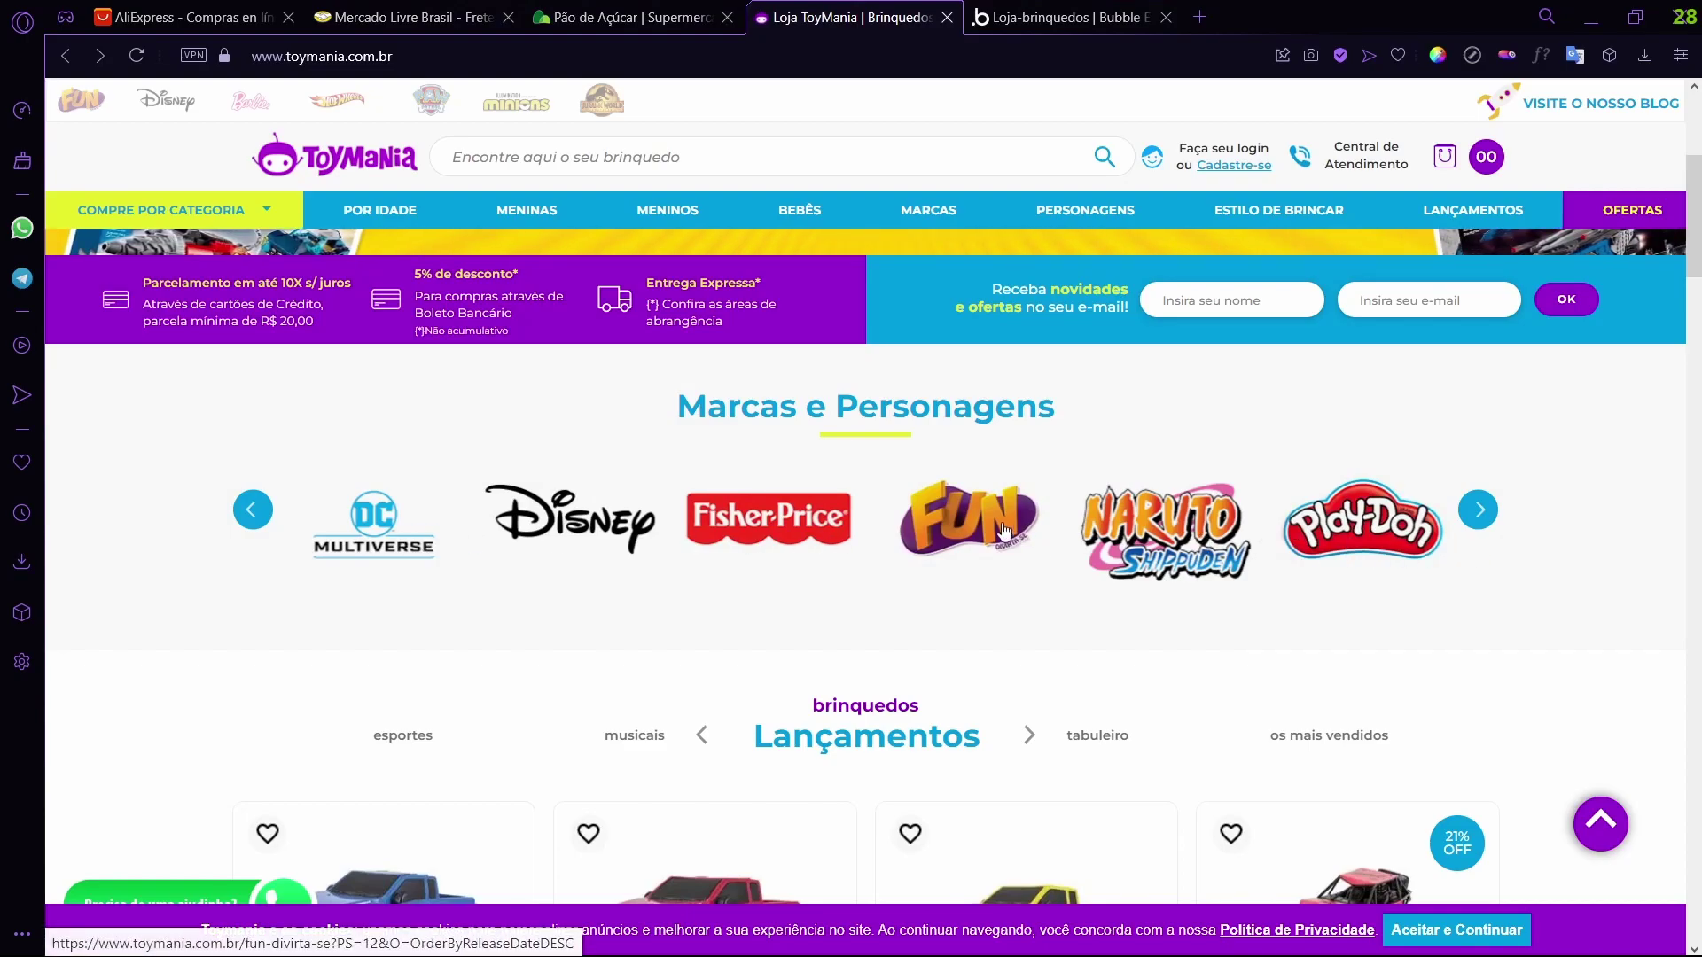
{"action": "left_click", "coordinate": [620, 17]}
{"action": "left_click", "coordinate": [851, 17]}
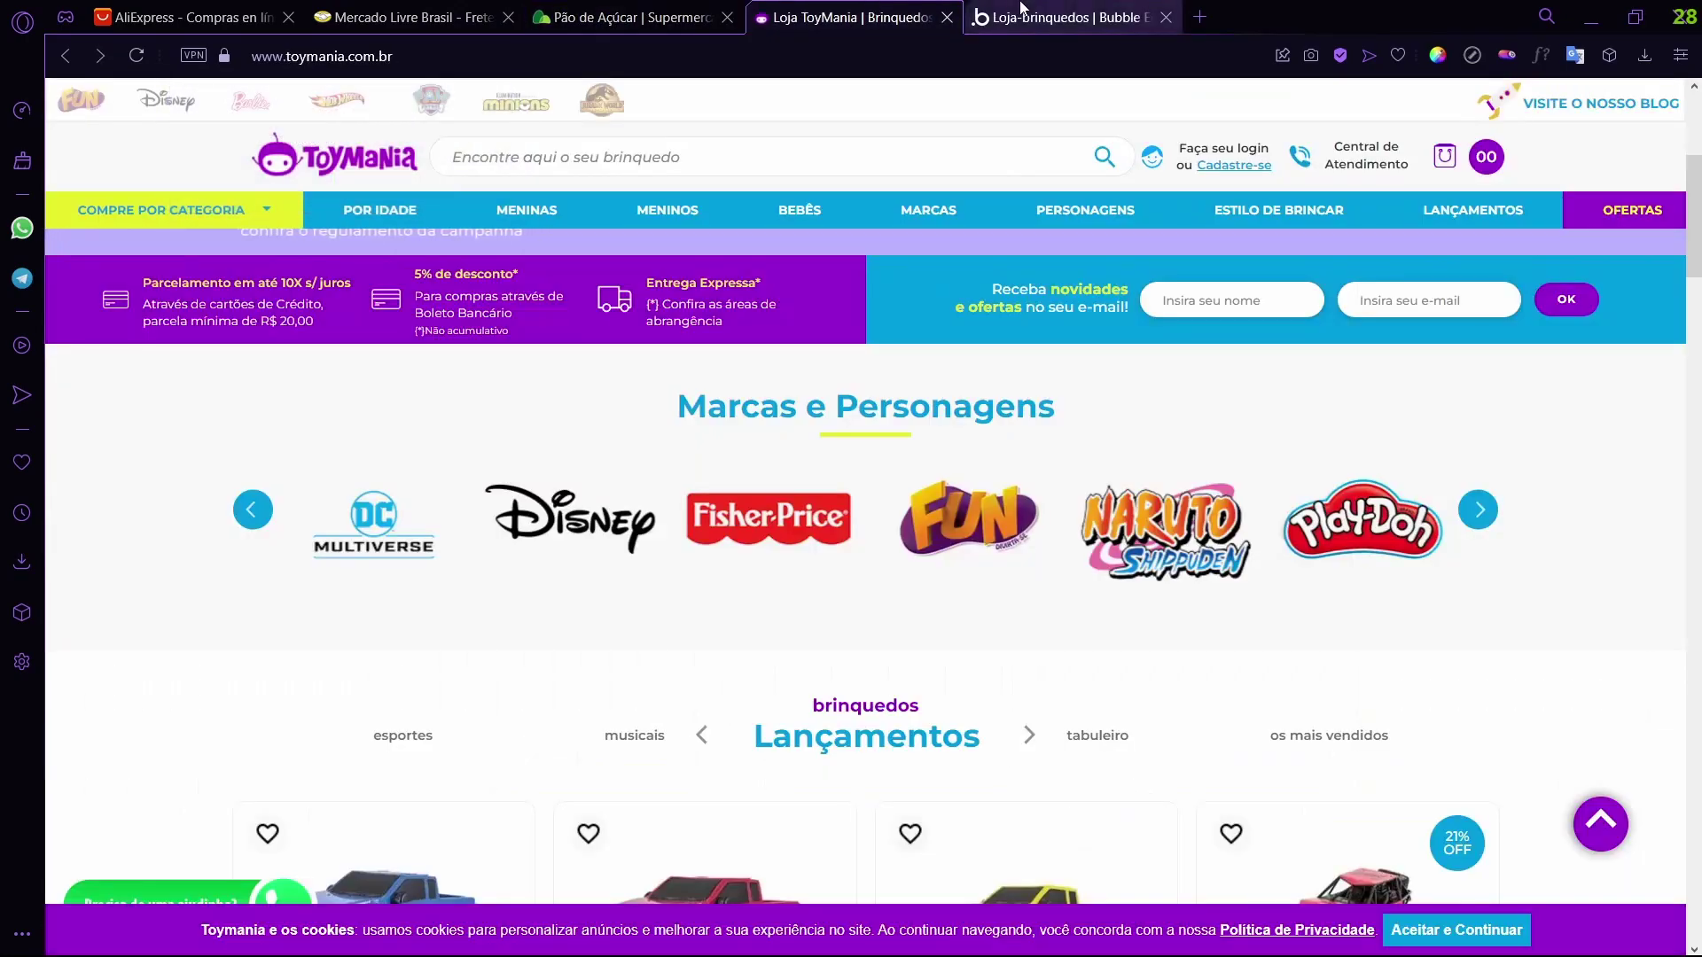
{"action": "left_click", "coordinate": [1021, 13]}
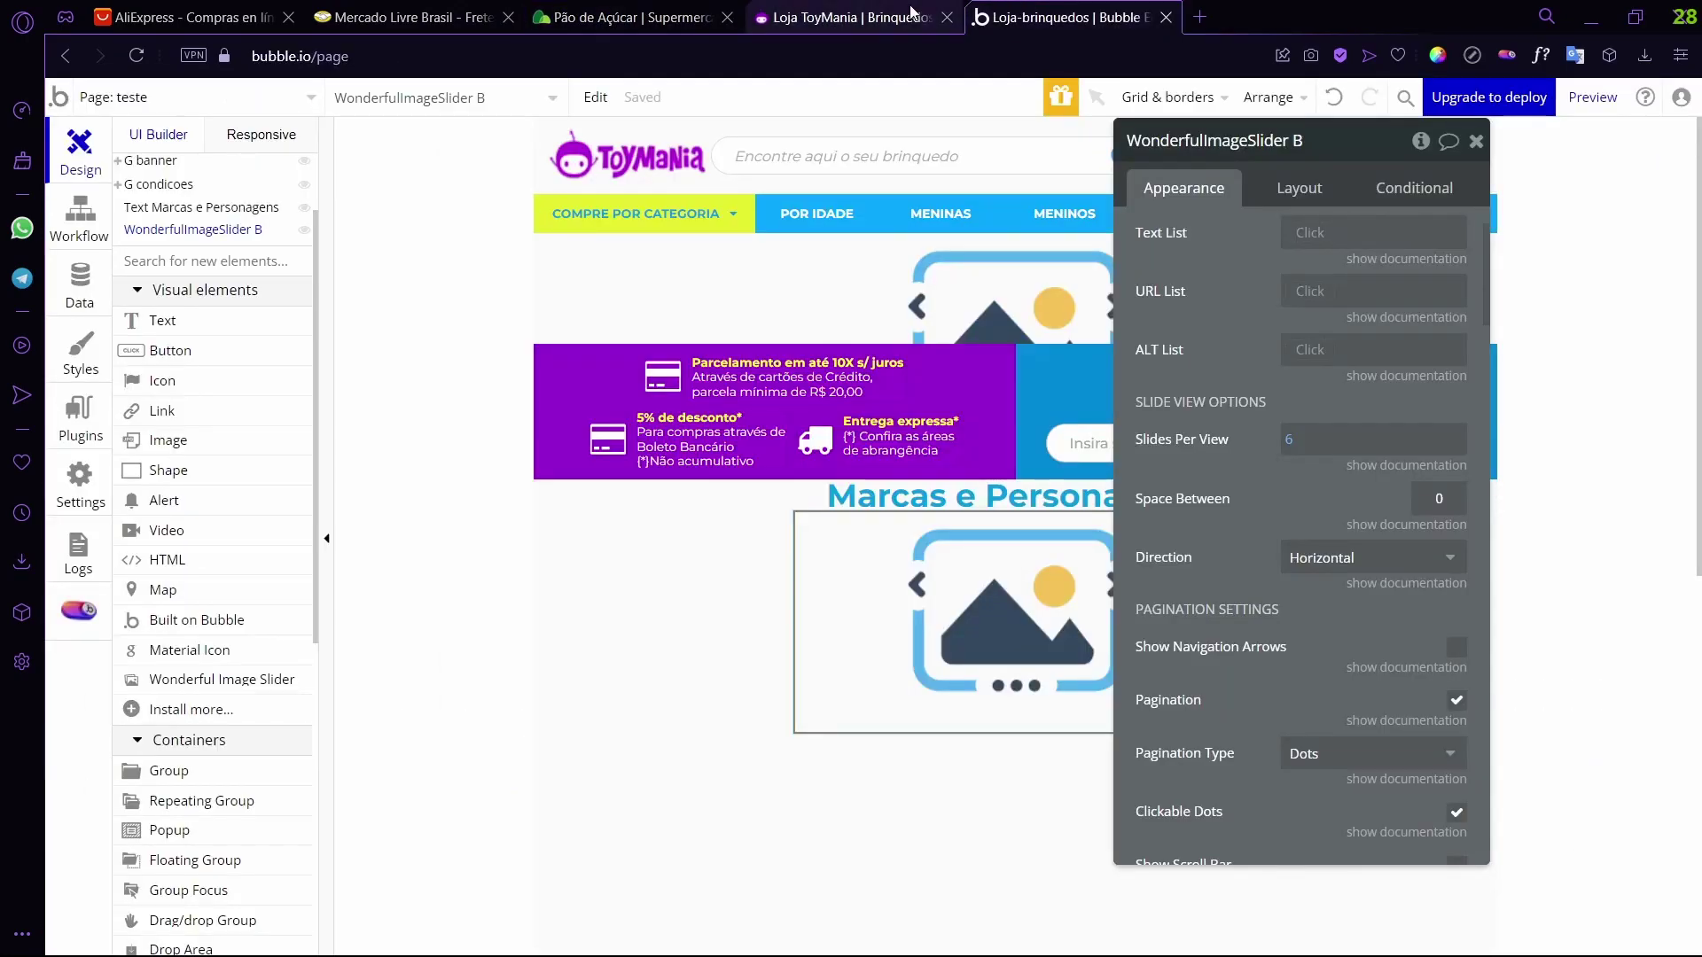
{"action": "double_click", "coordinate": [1292, 441]}
{"action": "type", "text": "5"}
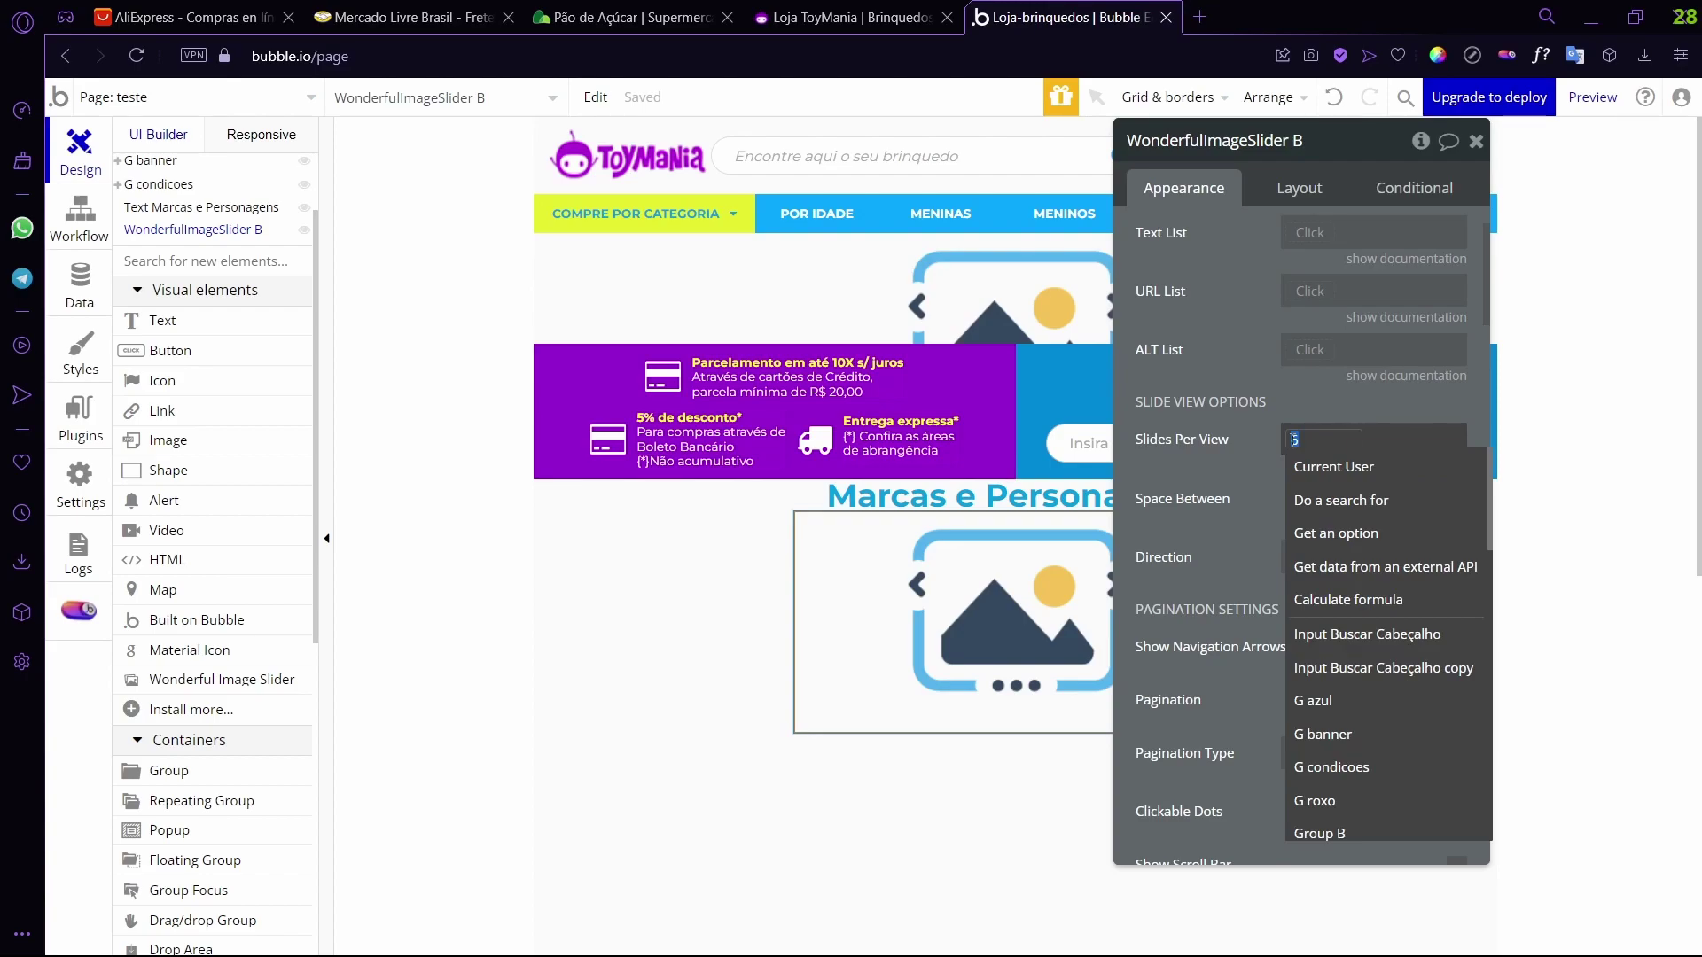
{"action": "key", "text": "Escape"}
{"action": "left_click", "coordinate": [1454, 499]}
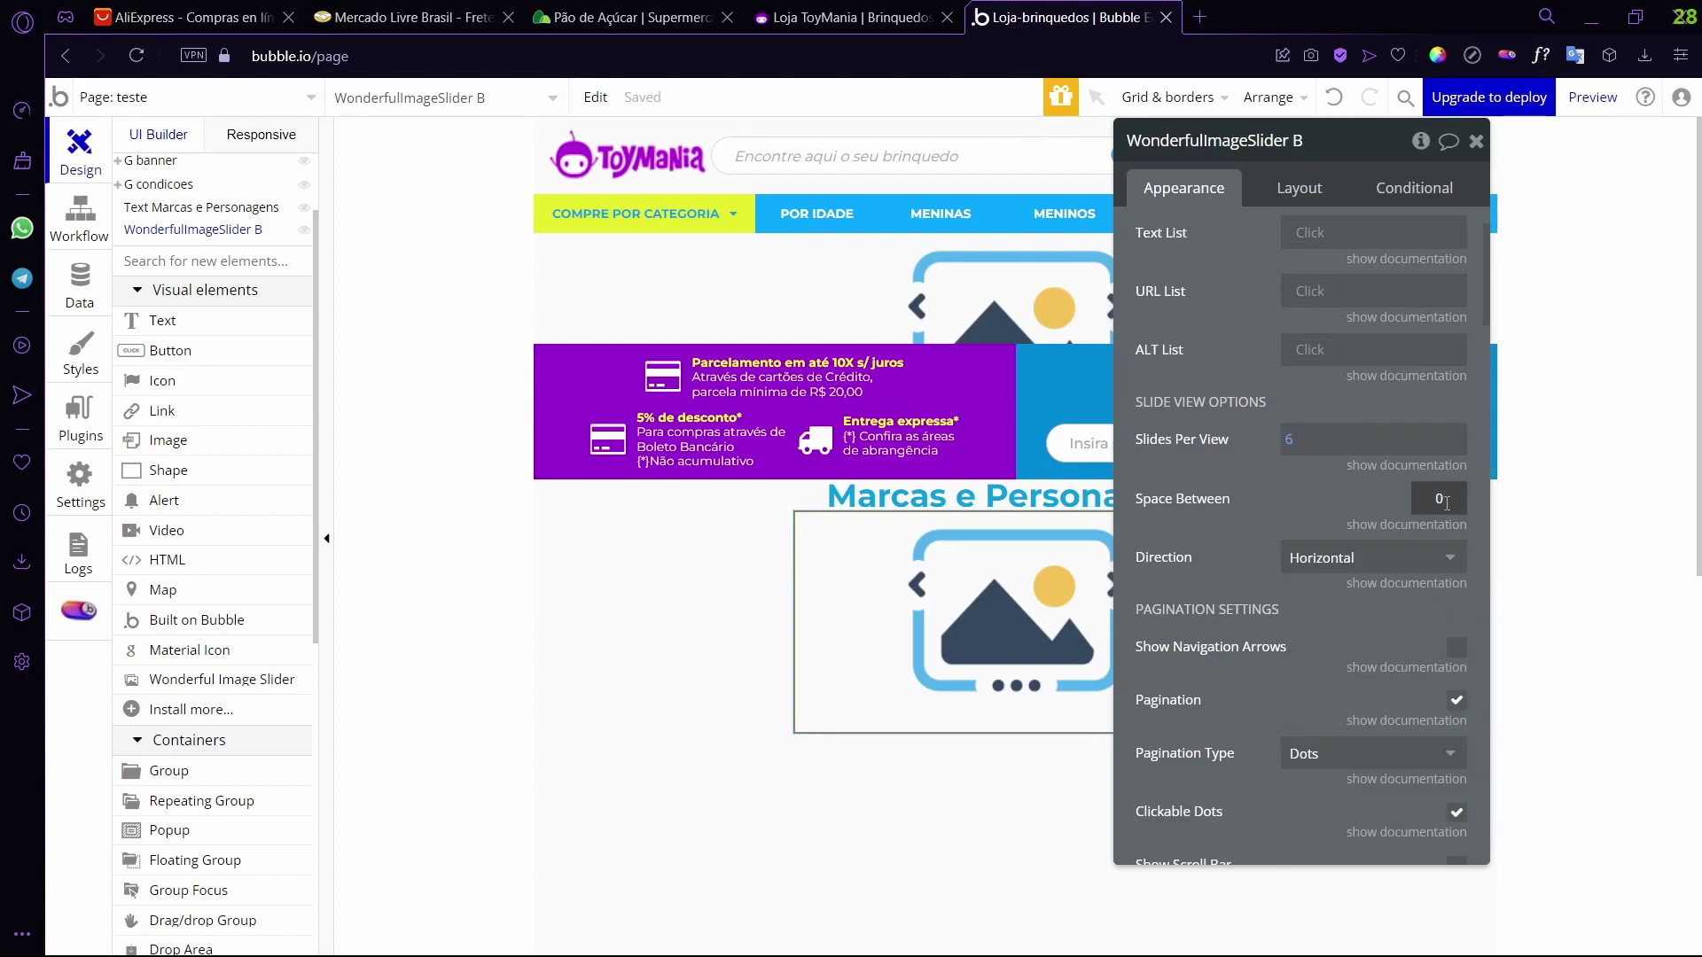
{"action": "left_click", "coordinate": [1340, 557]}
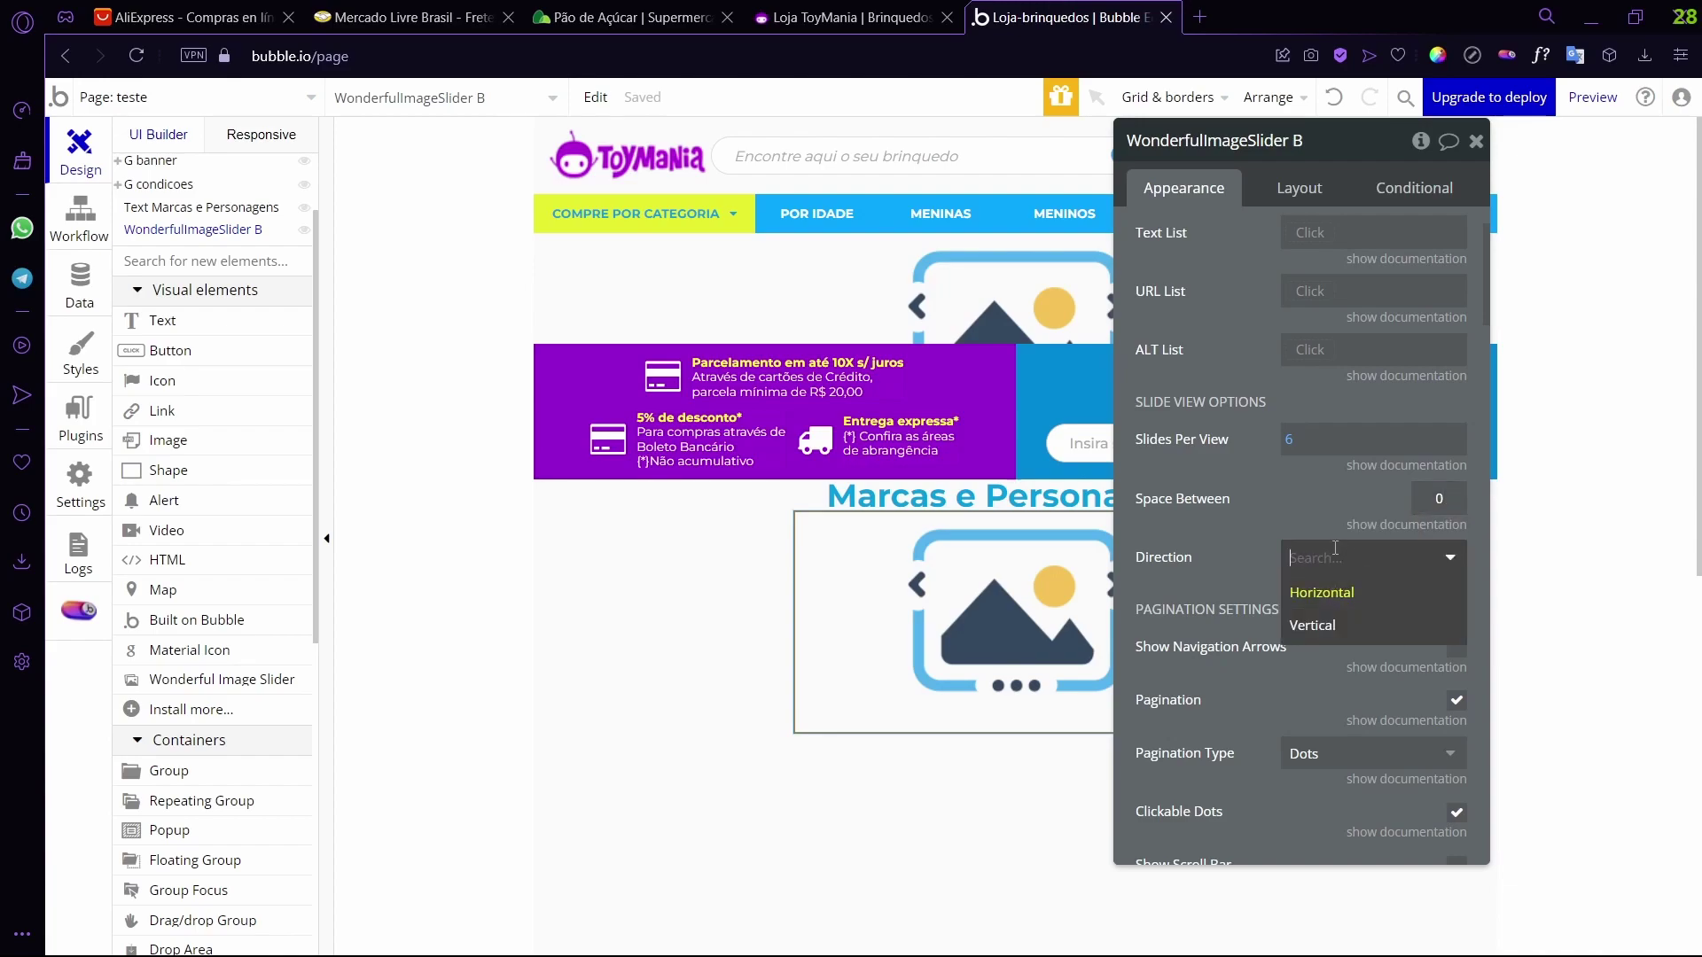
{"action": "left_click", "coordinate": [1334, 589]}
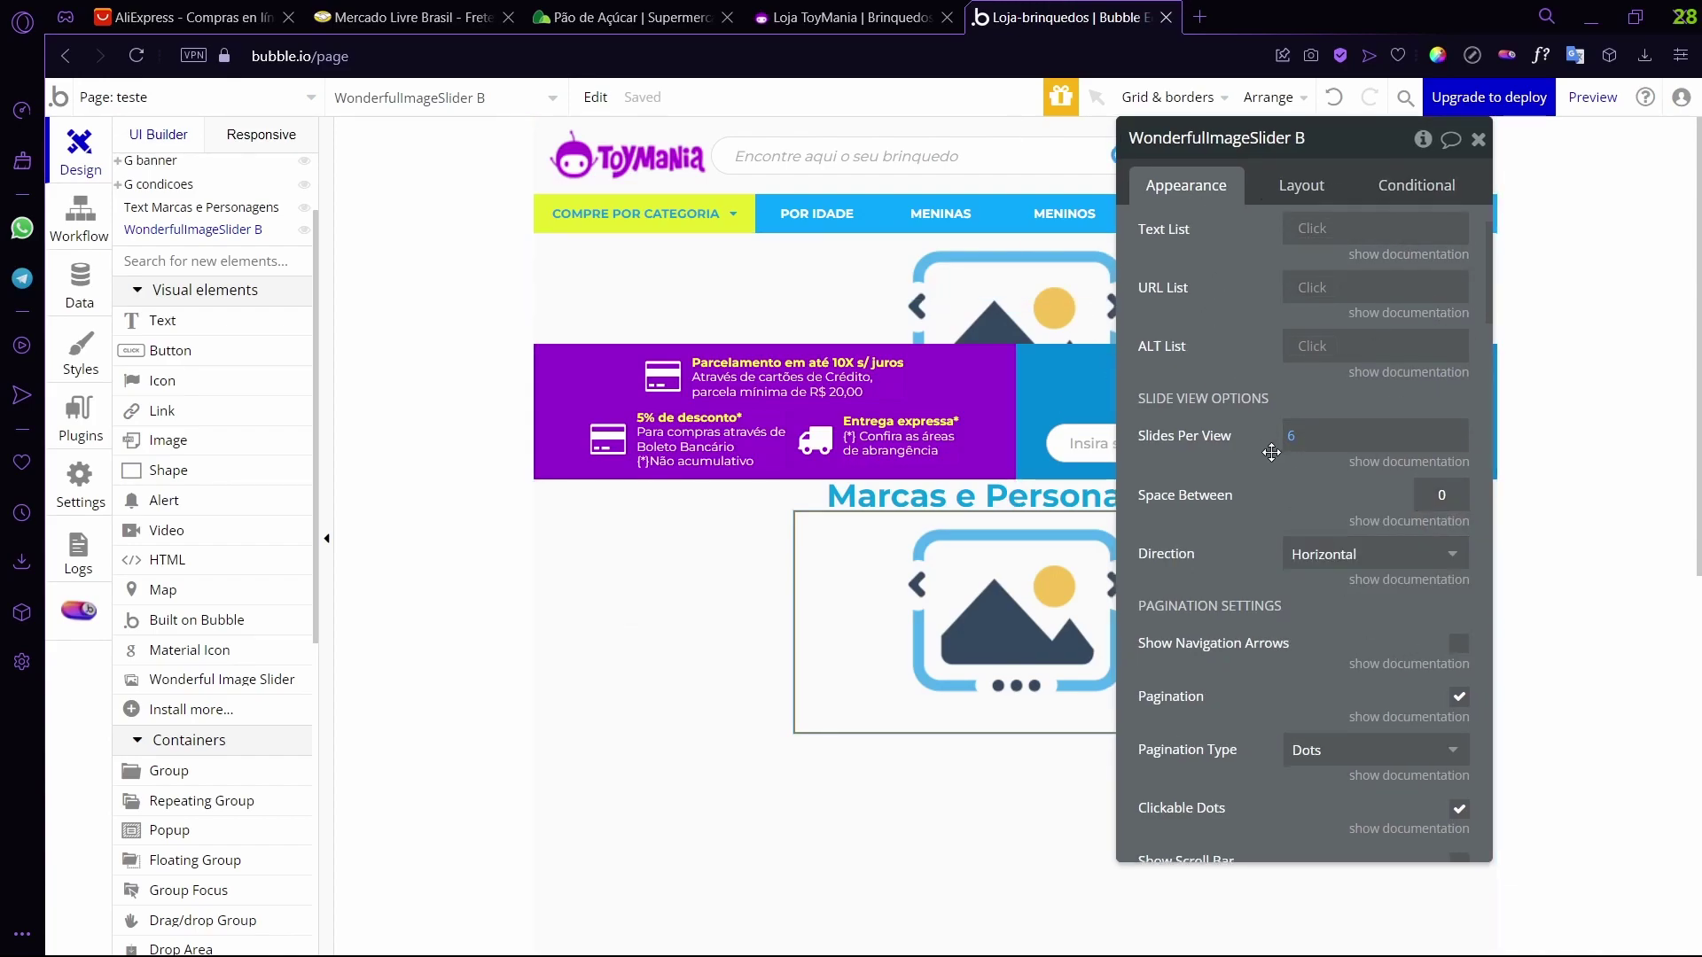
- Show navigation arrows on the Marcas e Personagens slider and compare with the carousel on the ToyMania site
{"action": "scroll", "coordinate": [1271, 452], "scroll_direction": "down", "scroll_amount": 1}
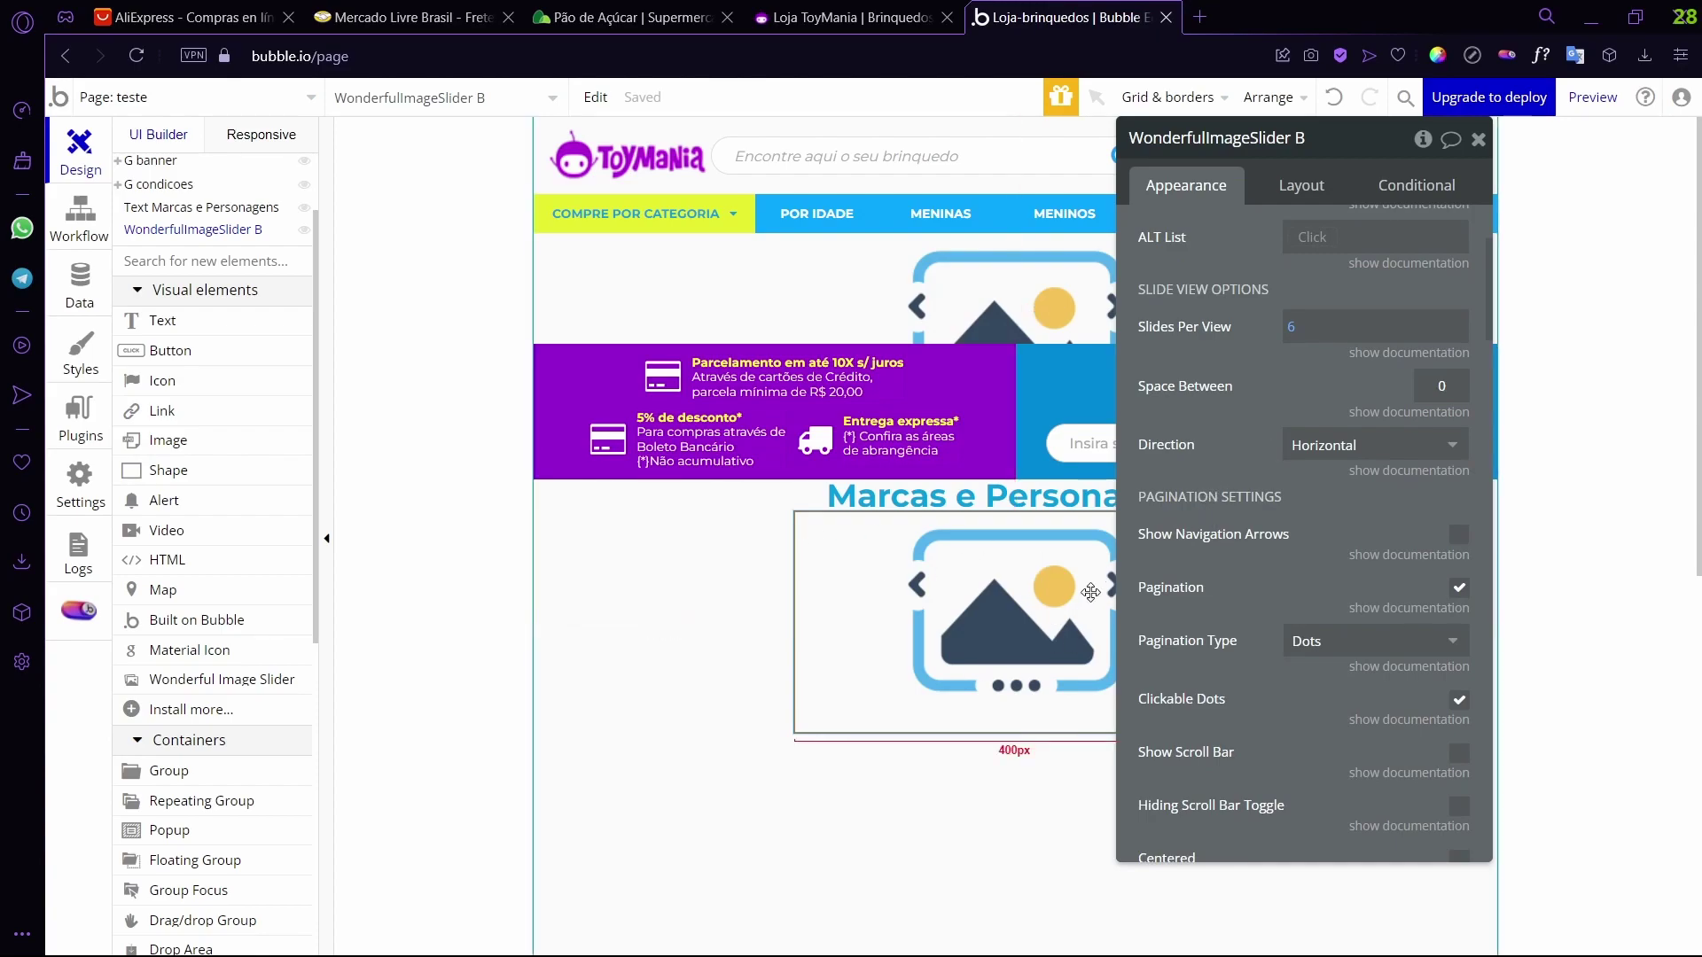
{"action": "left_click", "coordinate": [1457, 536]}
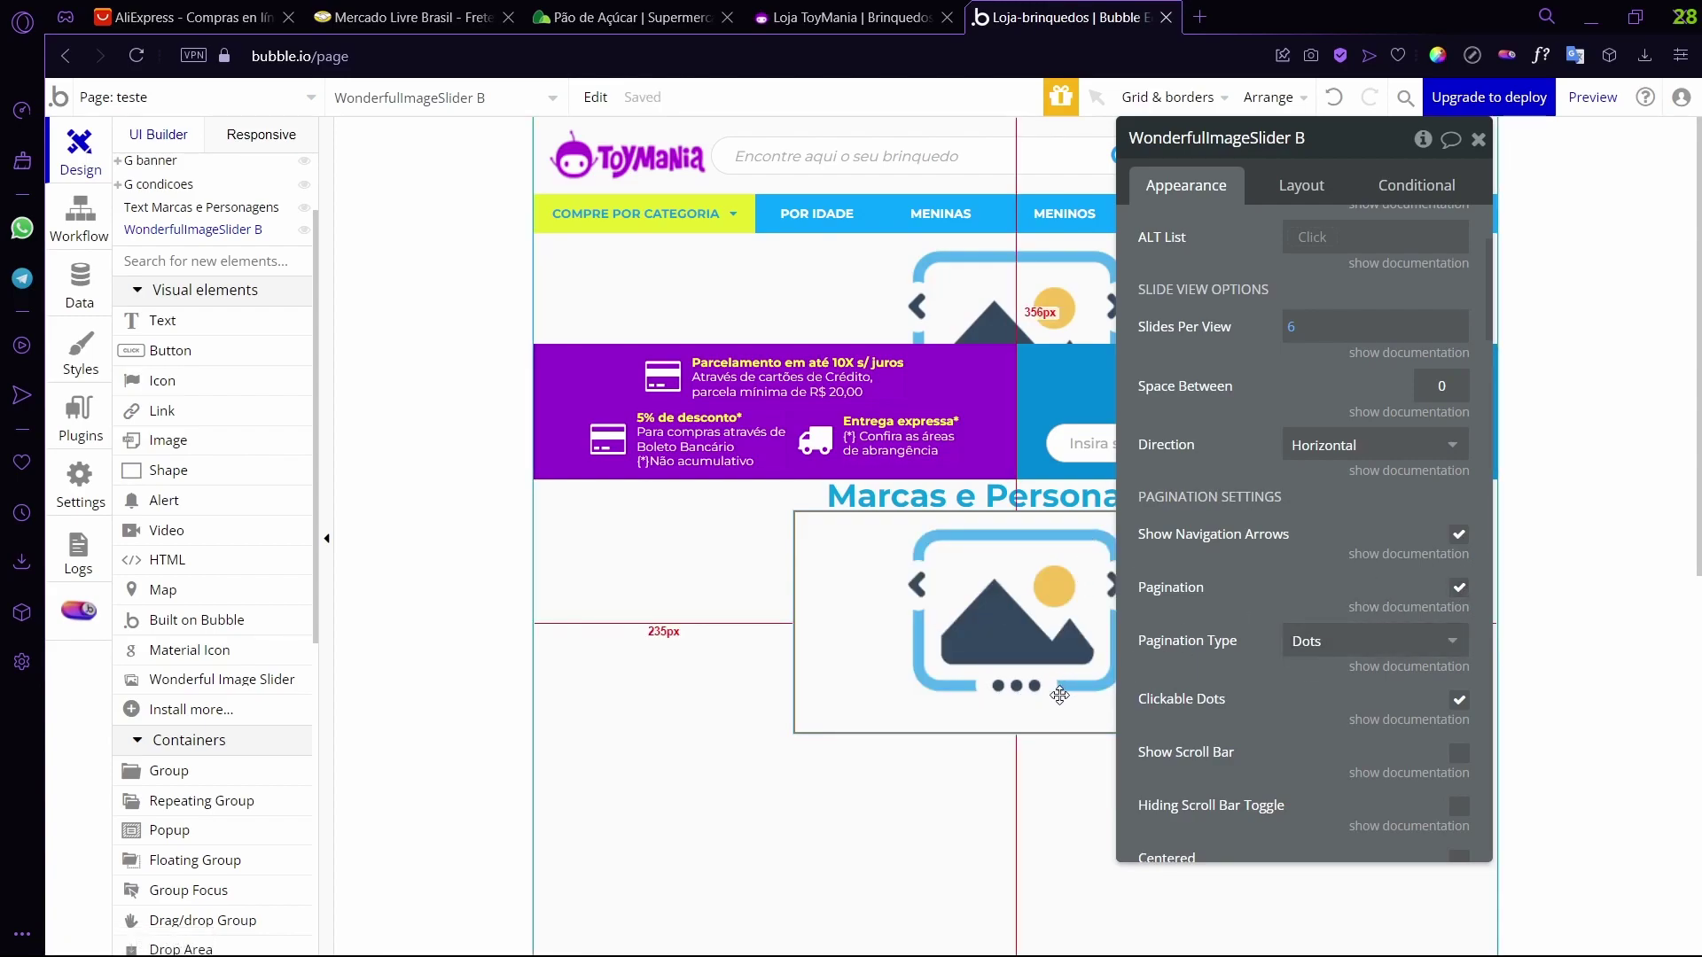
{"action": "left_click", "coordinate": [851, 18]}
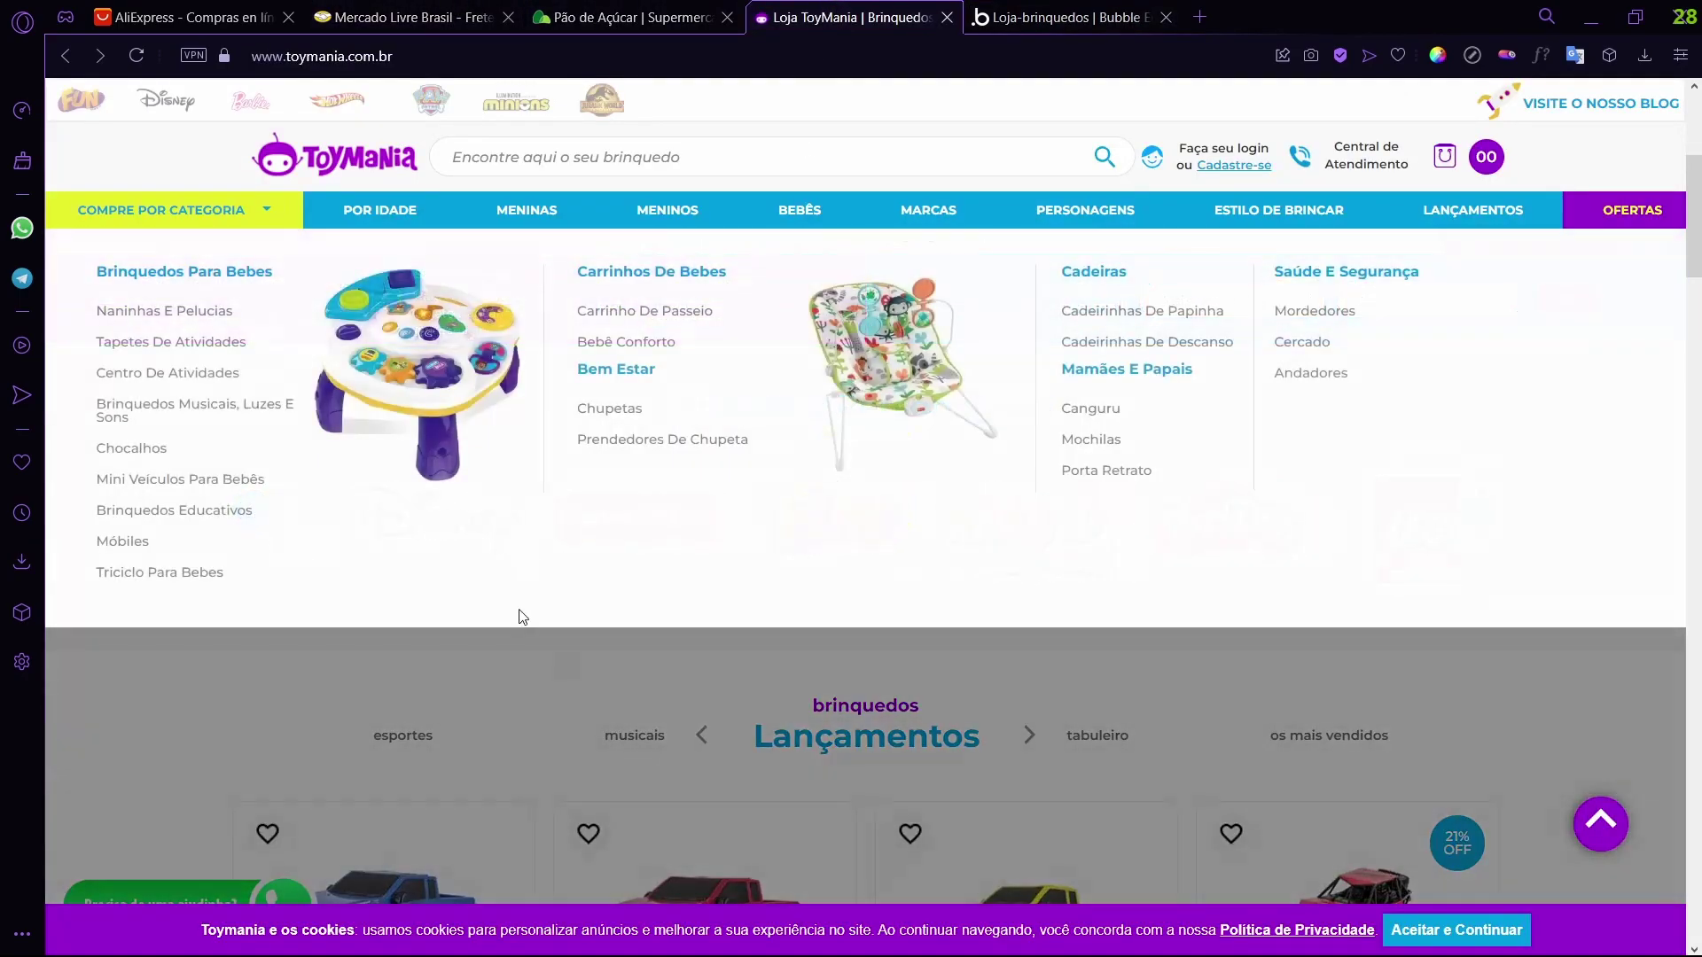
{"action": "left_click", "coordinate": [1006, 19]}
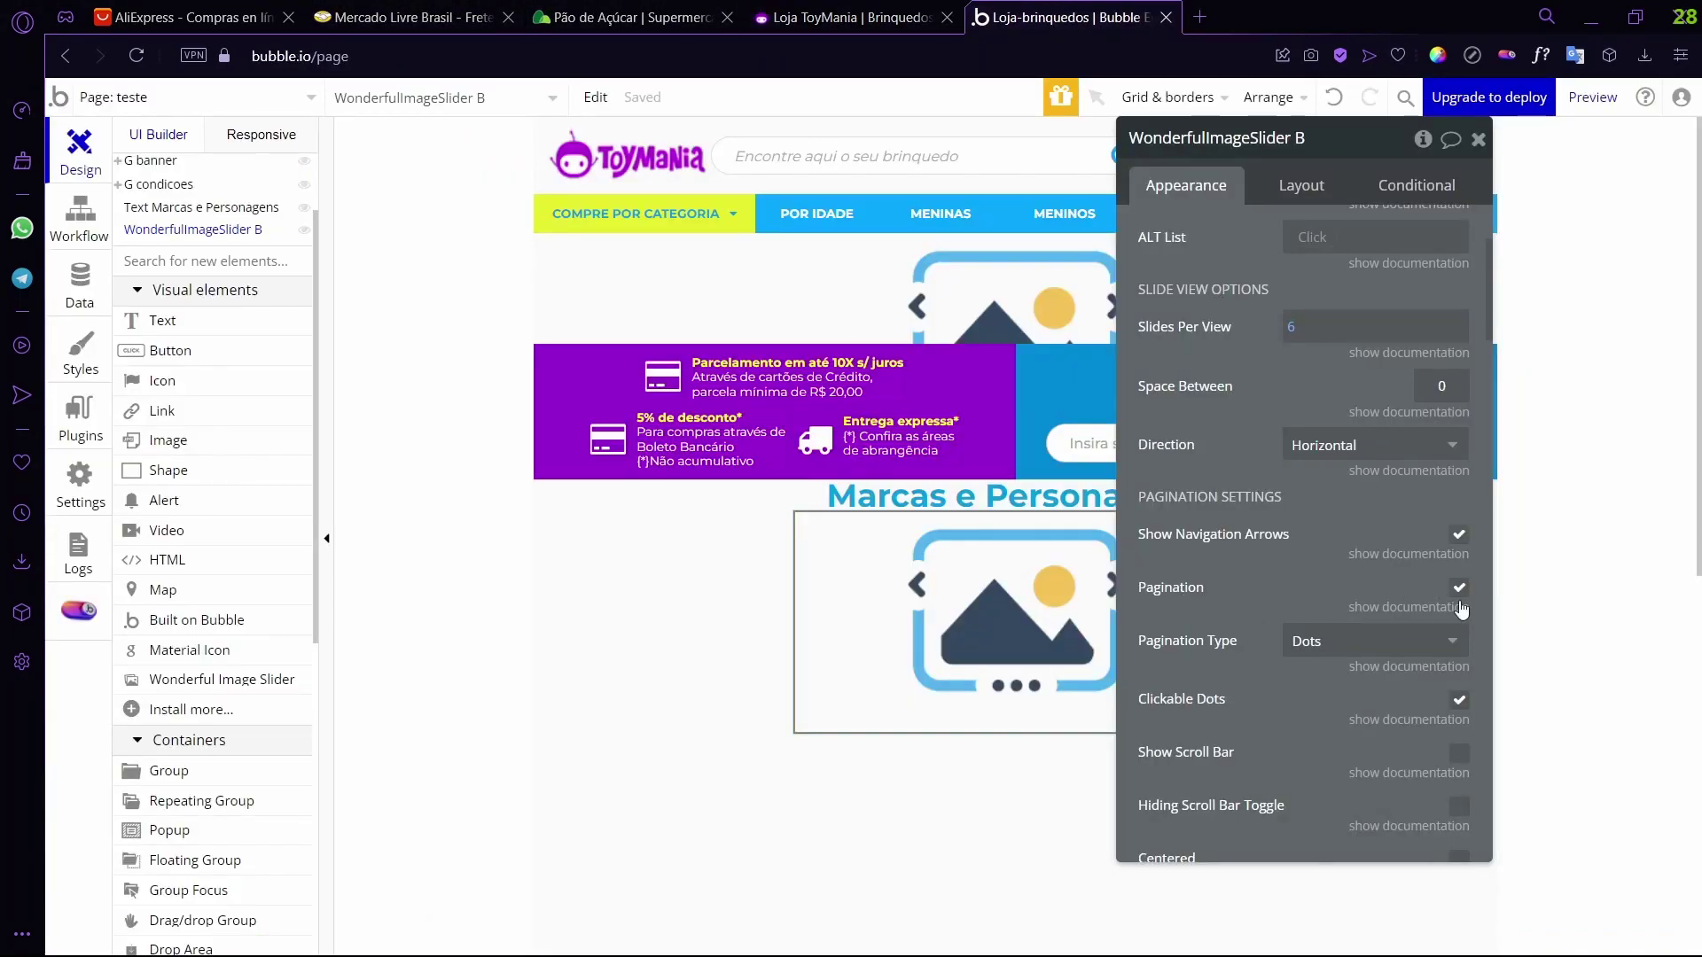
- Turn off Pagination and Clickable Dots for the Marcas e Personagens slider
{"action": "left_click", "coordinate": [1348, 642]}
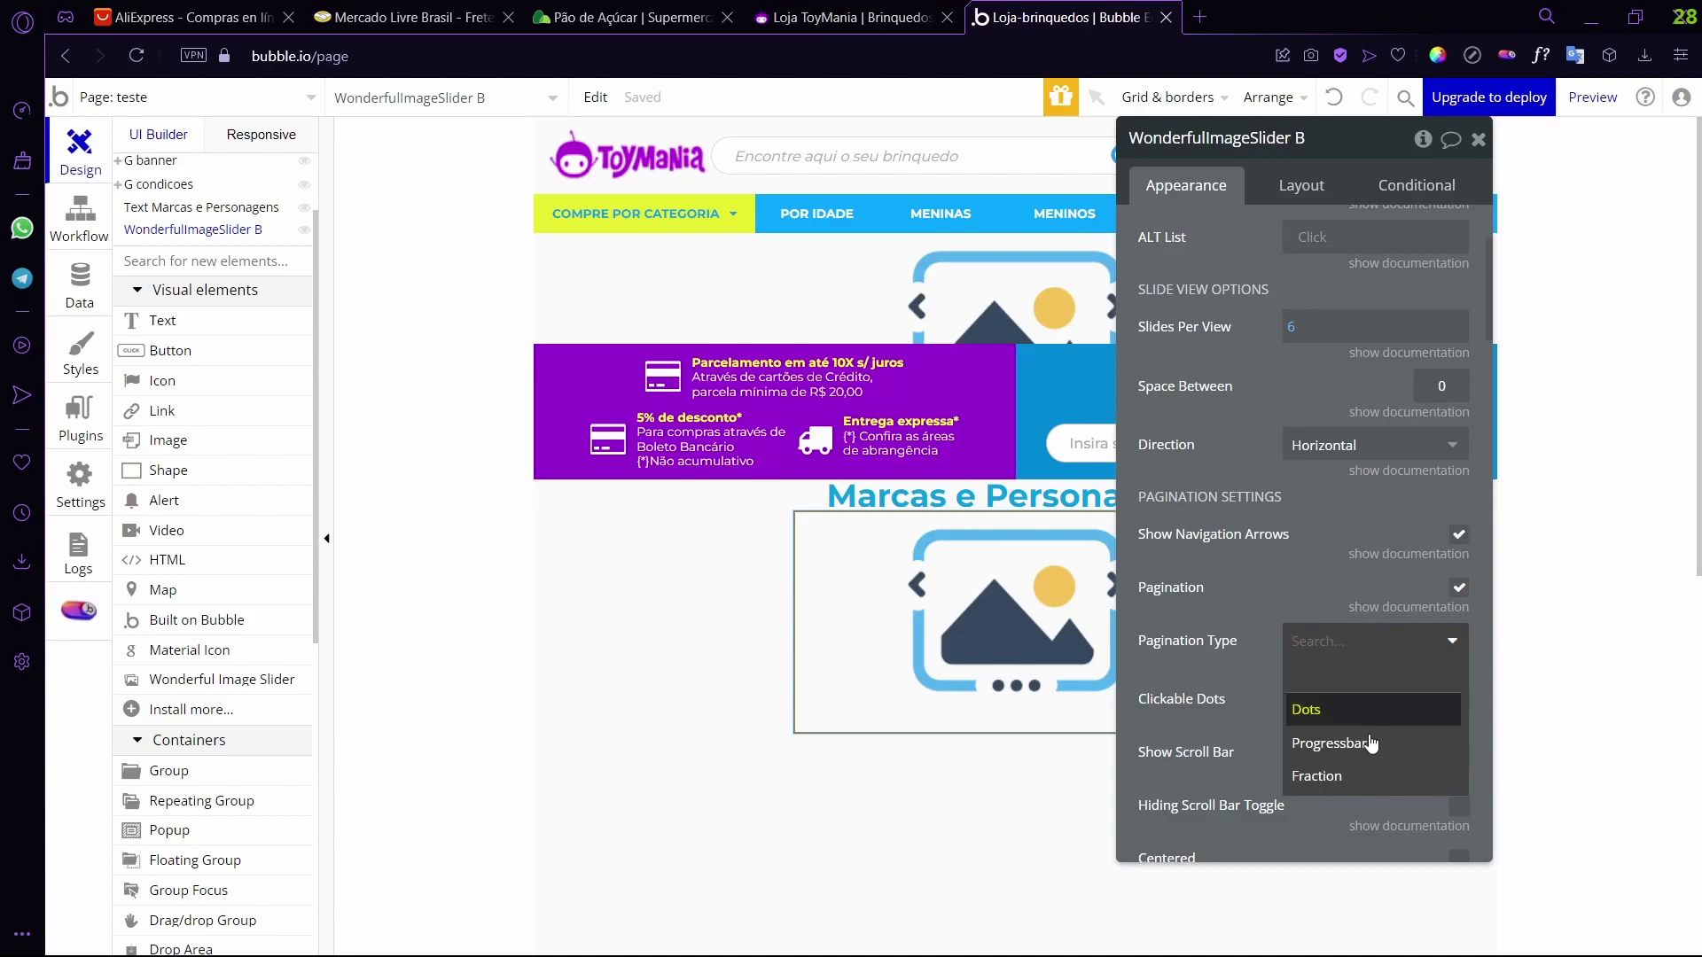
{"action": "left_click", "coordinate": [1458, 588]}
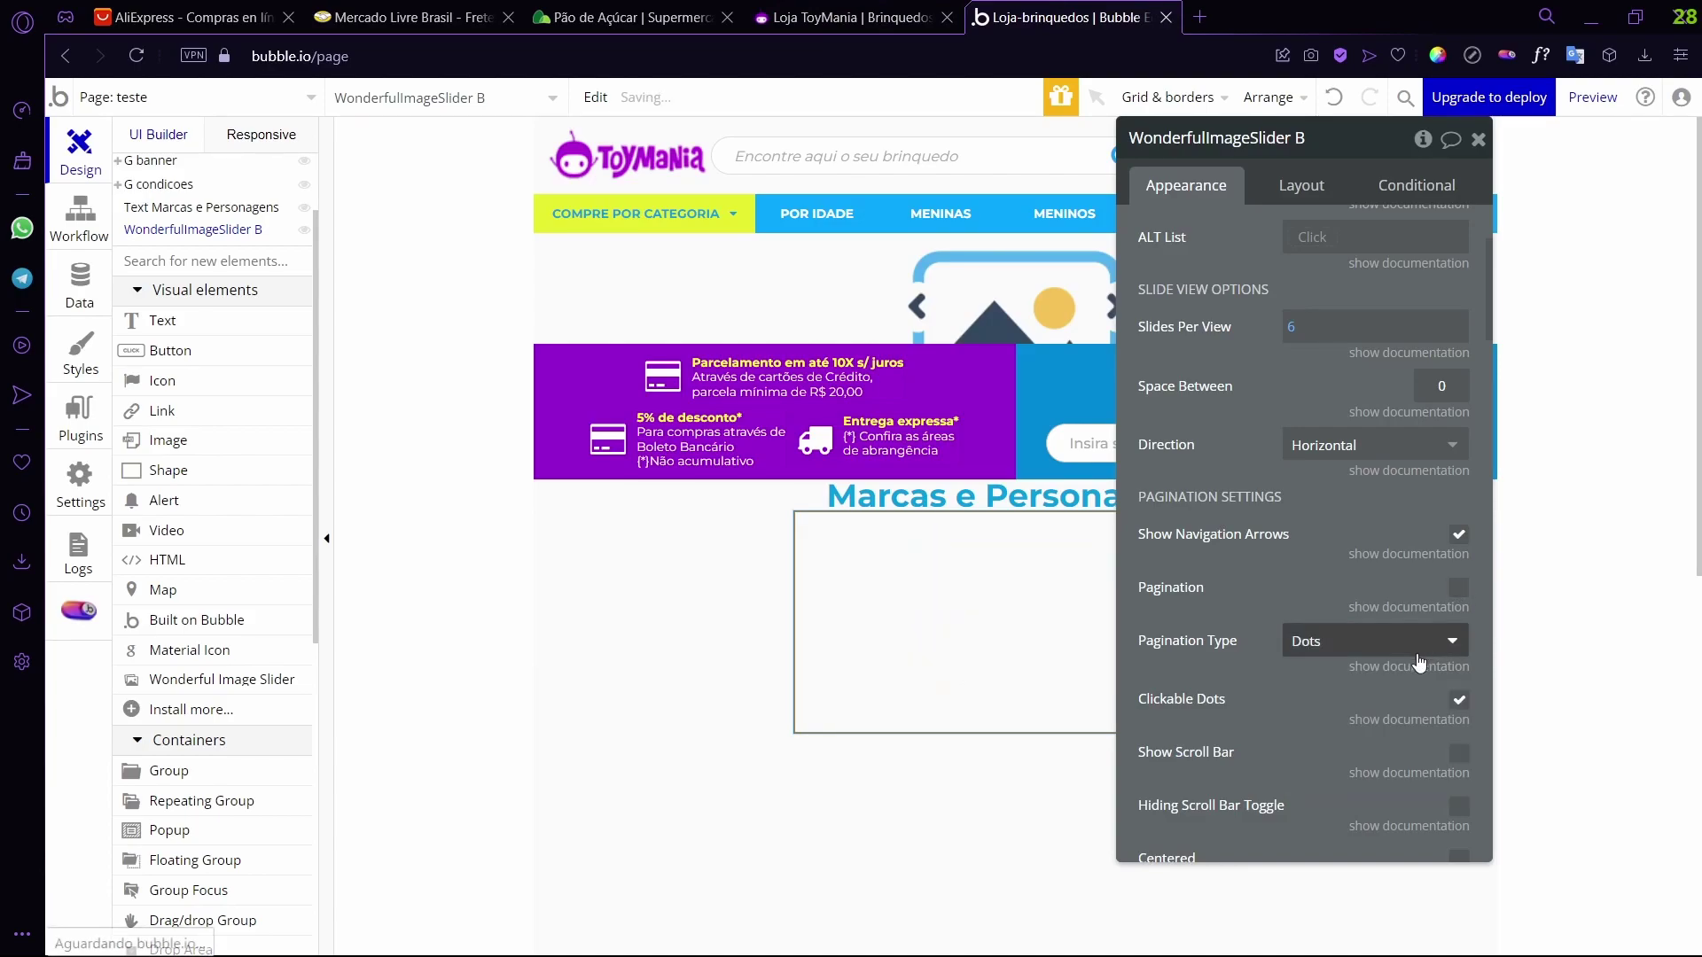
{"action": "scroll", "coordinate": [1388, 615], "scroll_direction": "down", "scroll_amount": 1}
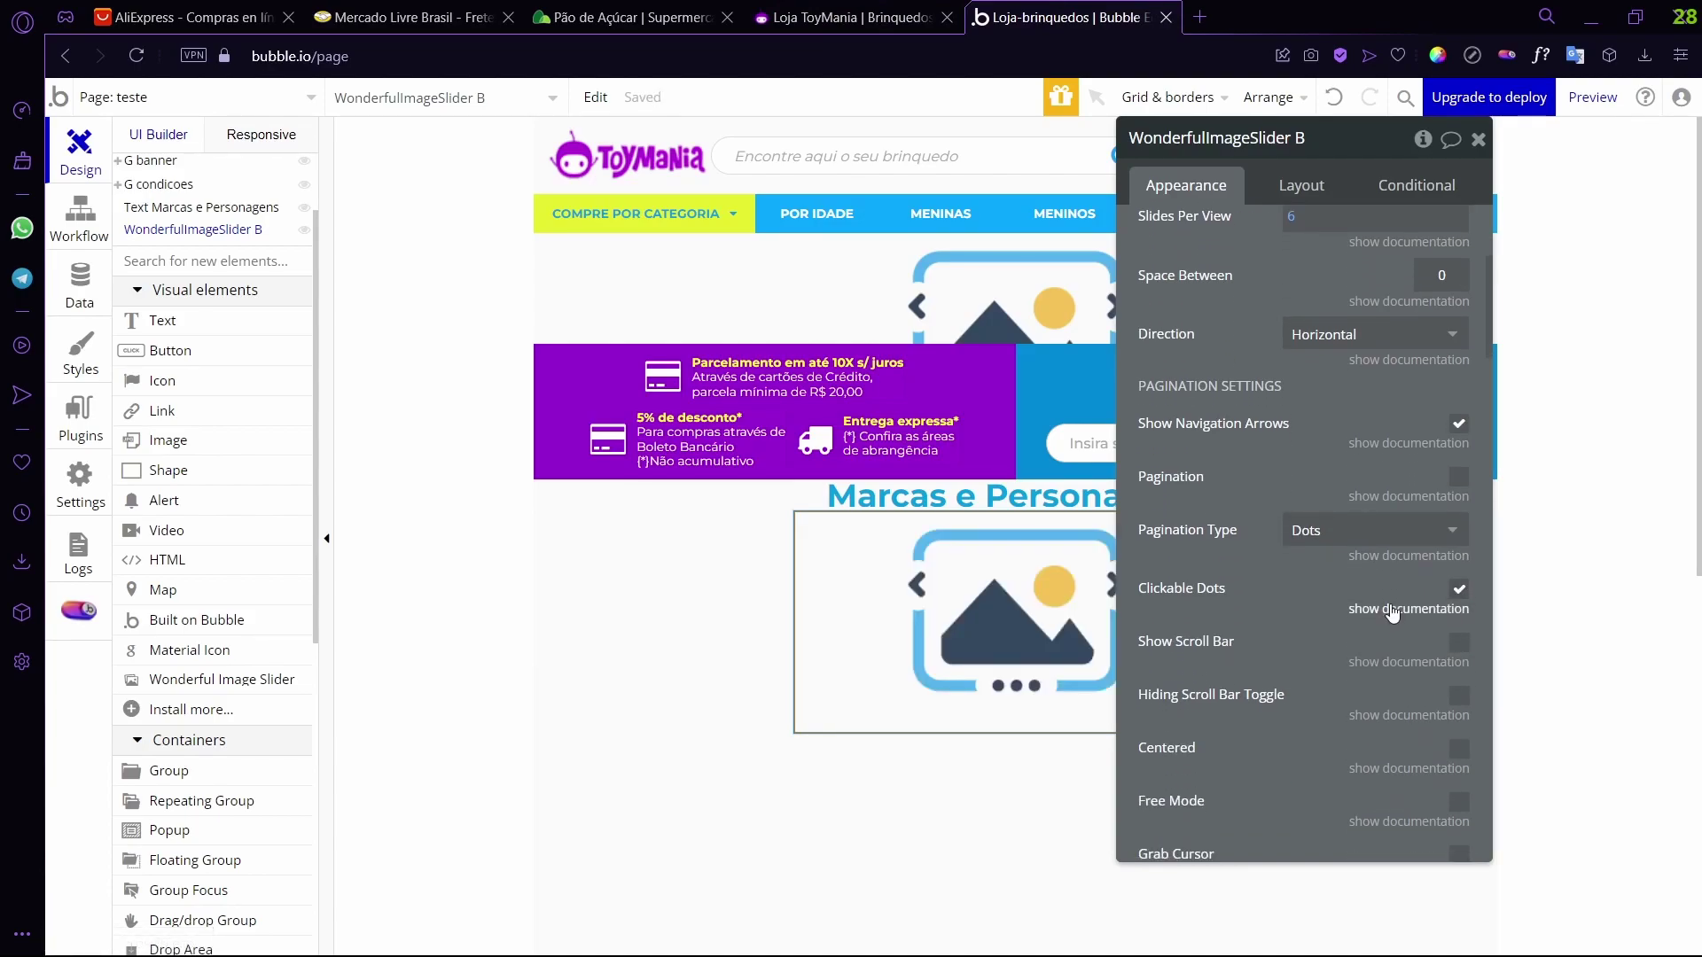
{"action": "left_click", "coordinate": [1458, 590]}
- Enable Loop for the Marcas e Personagens slider
{"action": "scroll", "coordinate": [1326, 608], "scroll_direction": "down", "scroll_amount": 3}
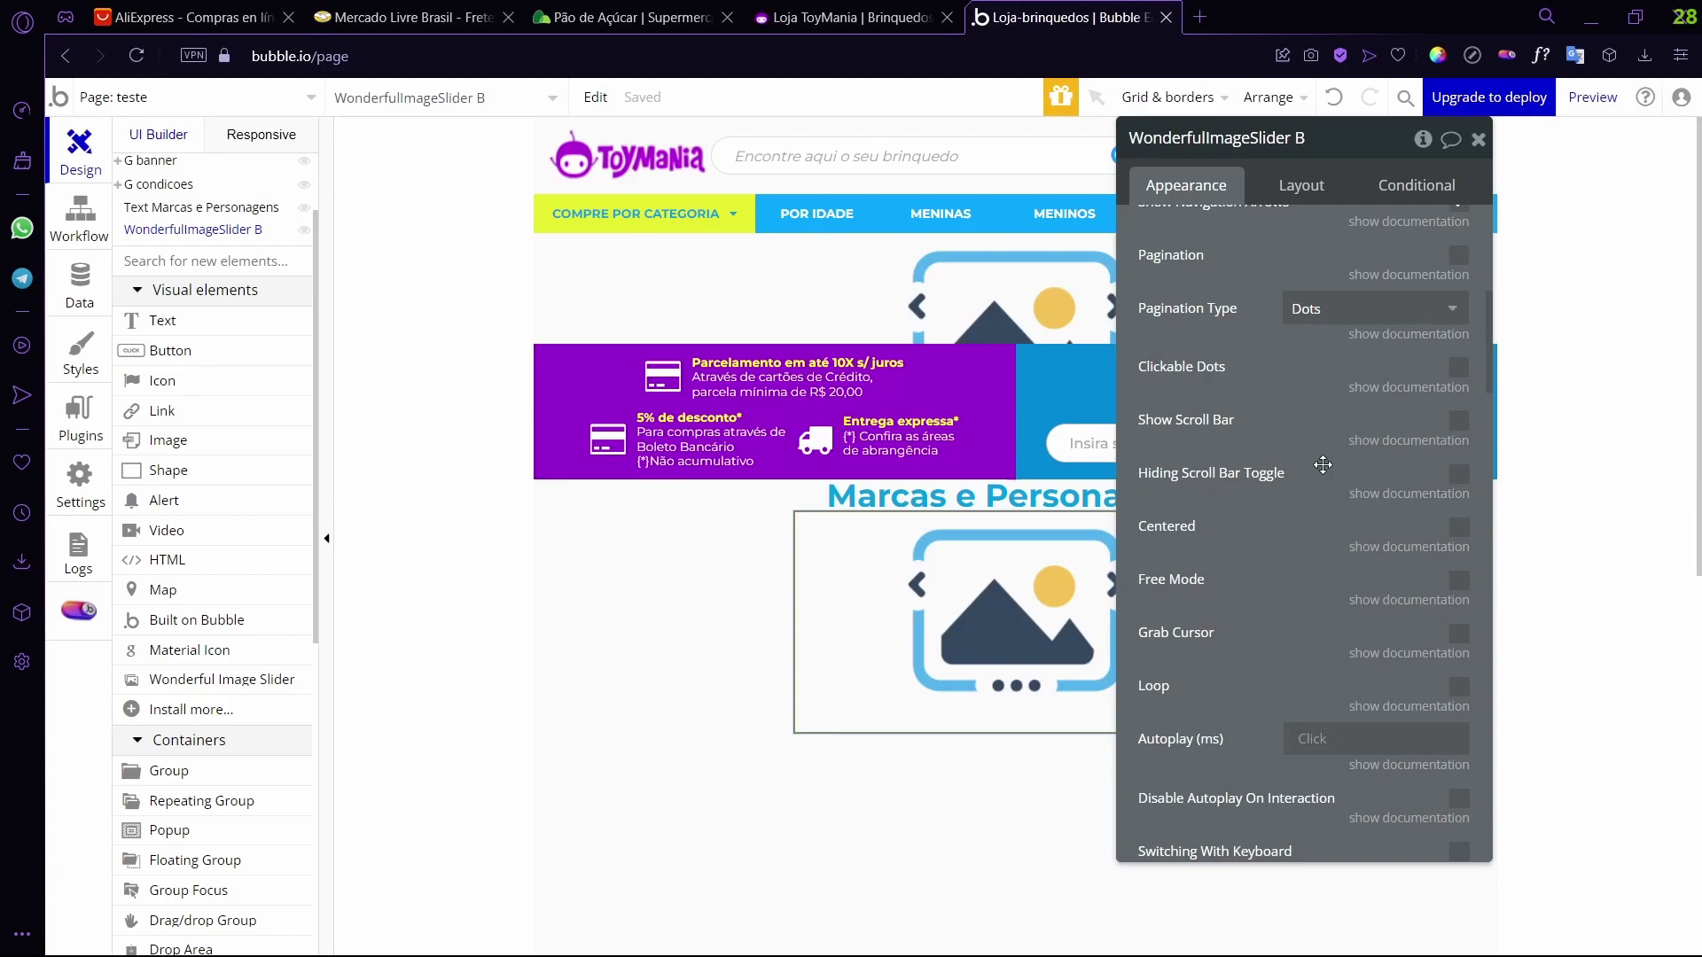
{"action": "scroll", "coordinate": [1322, 464], "scroll_direction": "down", "scroll_amount": 2}
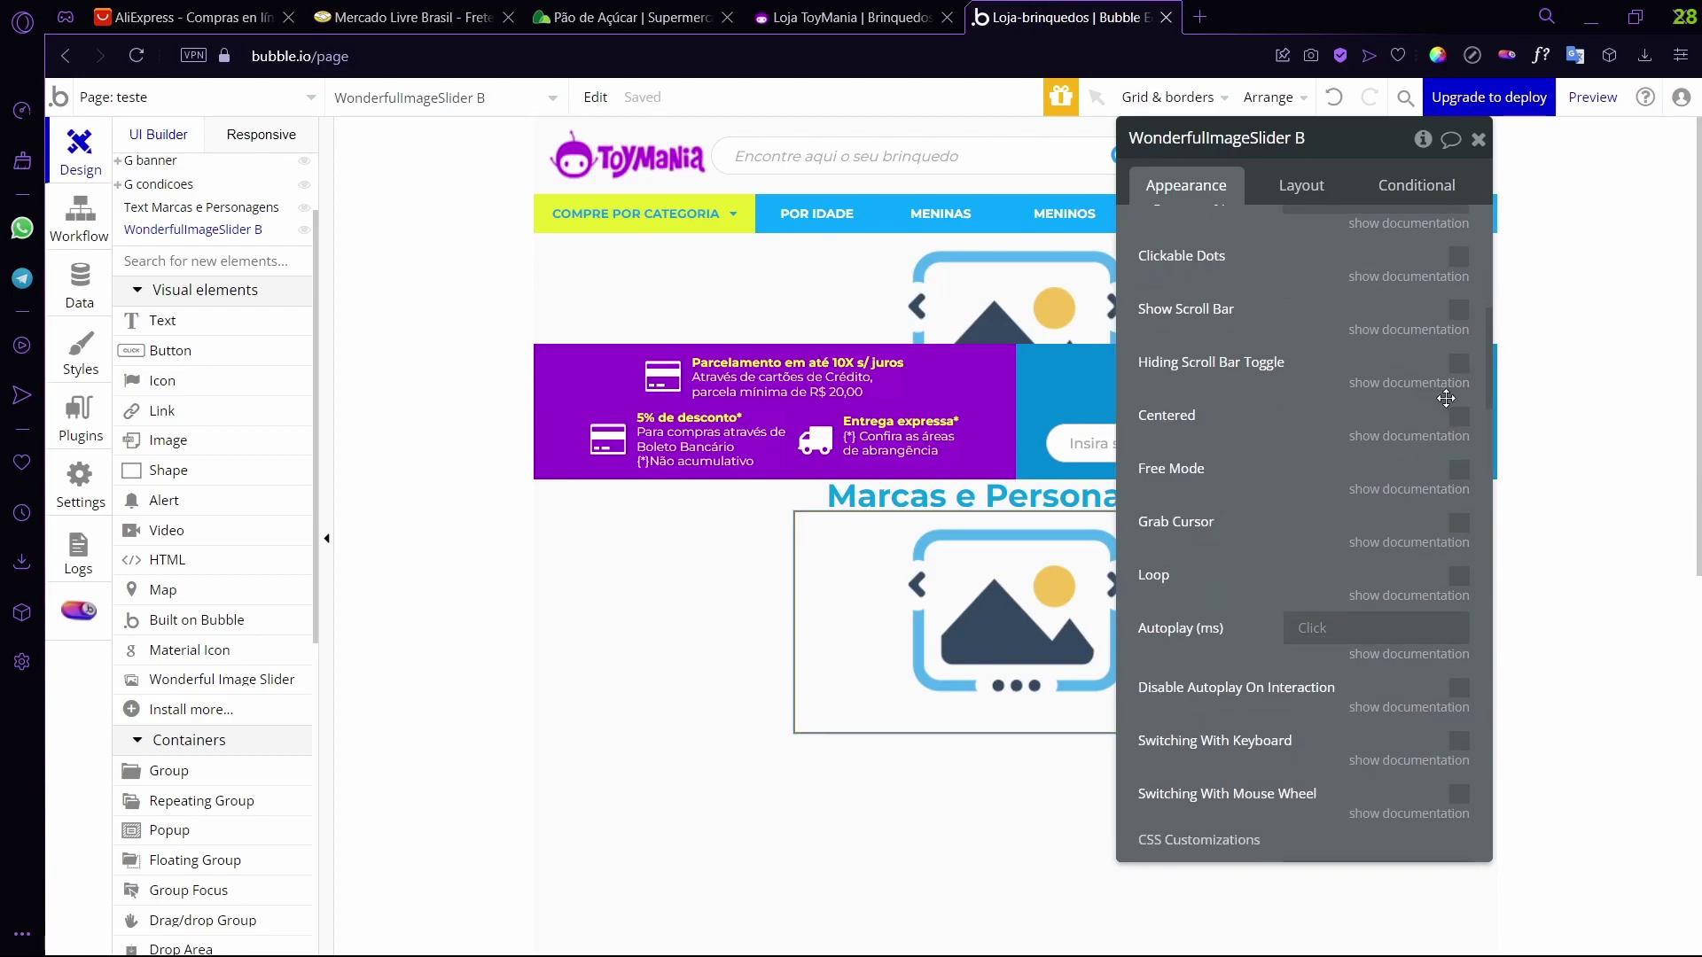
{"action": "left_click", "coordinate": [1458, 576]}
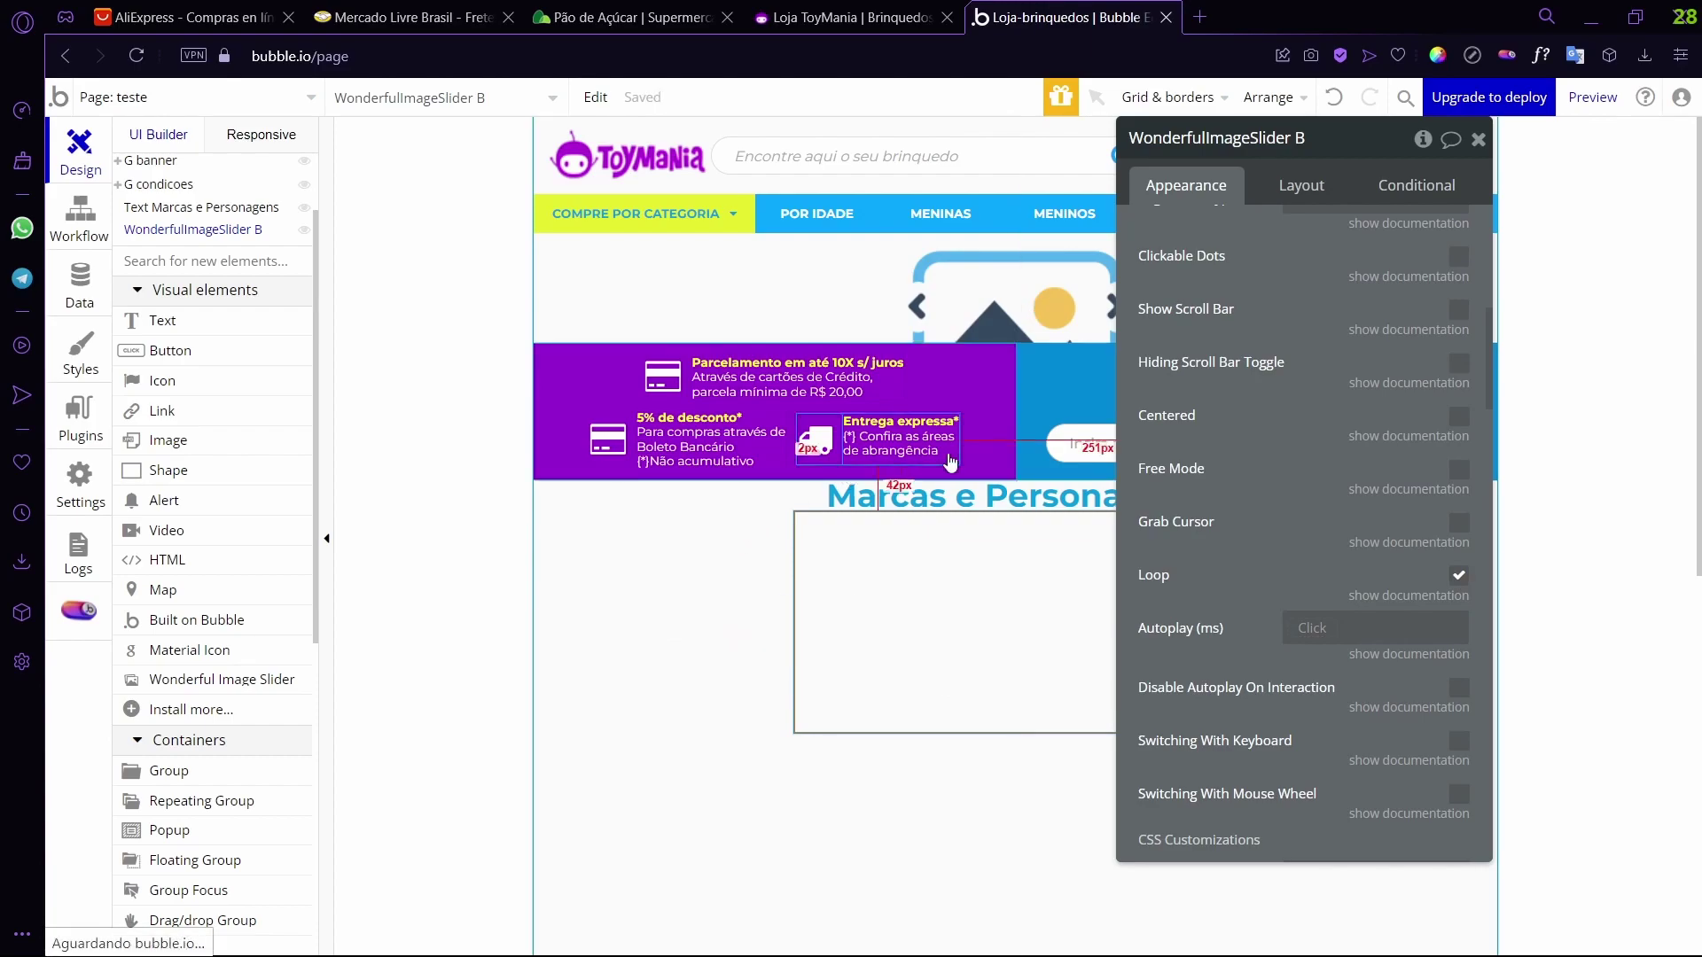
- Set the slider's Autoplay to 3000 ms and turn on Disable Autoplay On Interaction
{"action": "left_click", "coordinate": [1313, 628]}
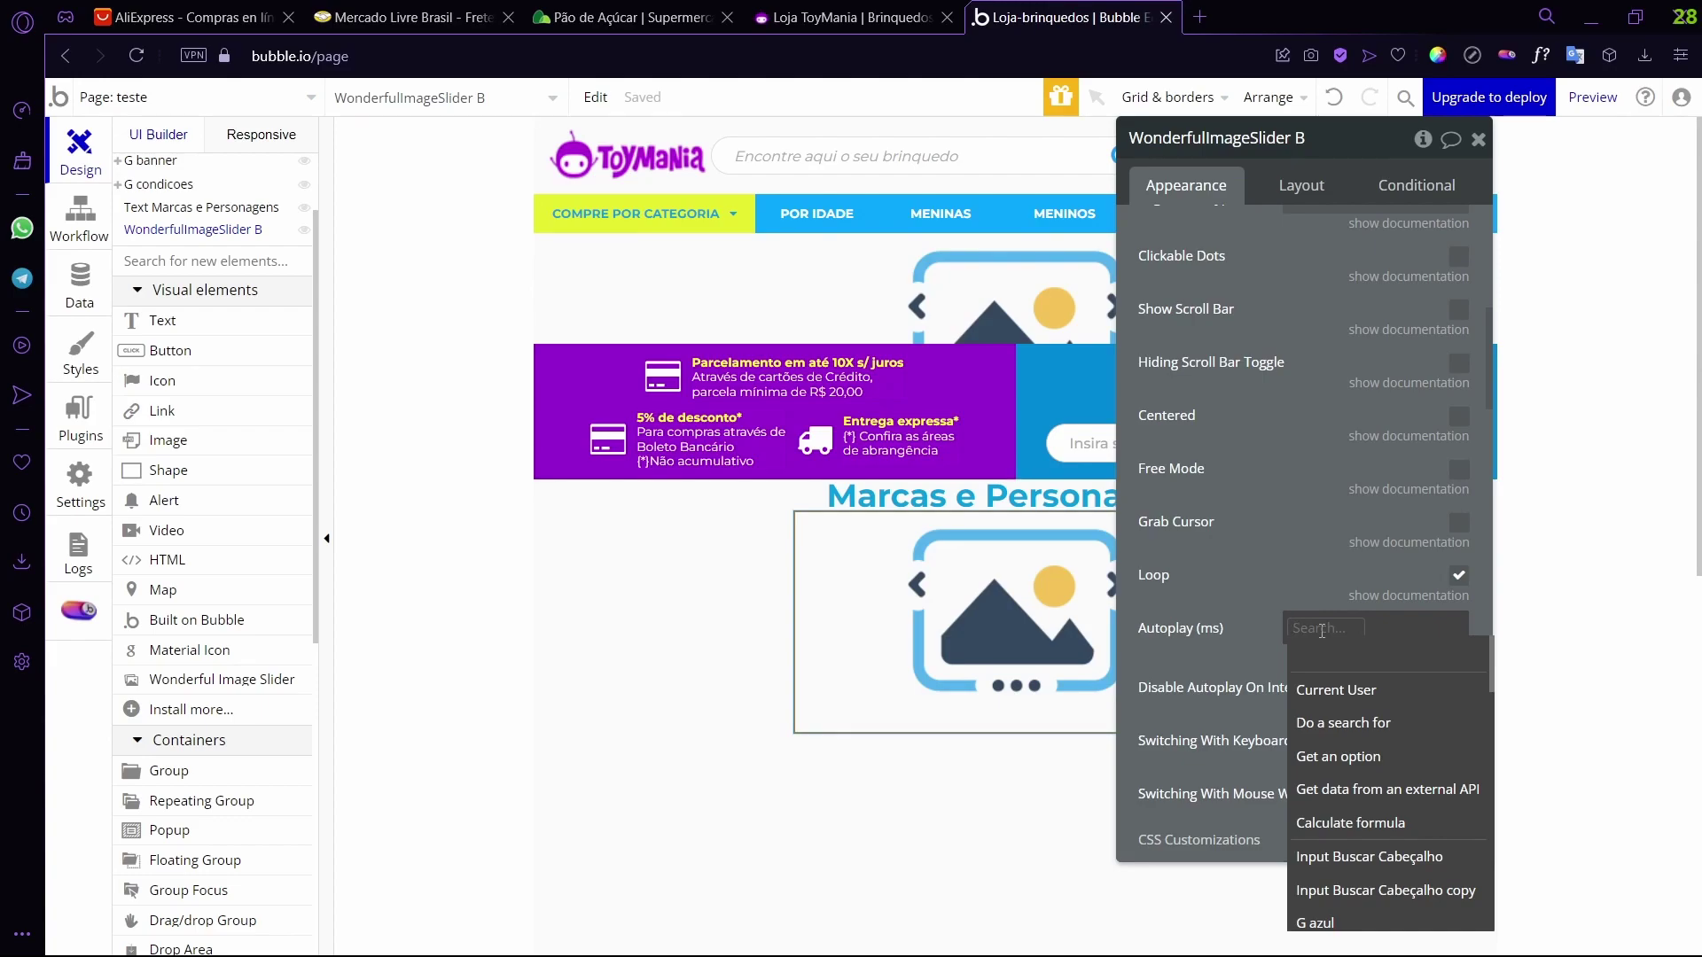
{"action": "type", "text": "2000"}
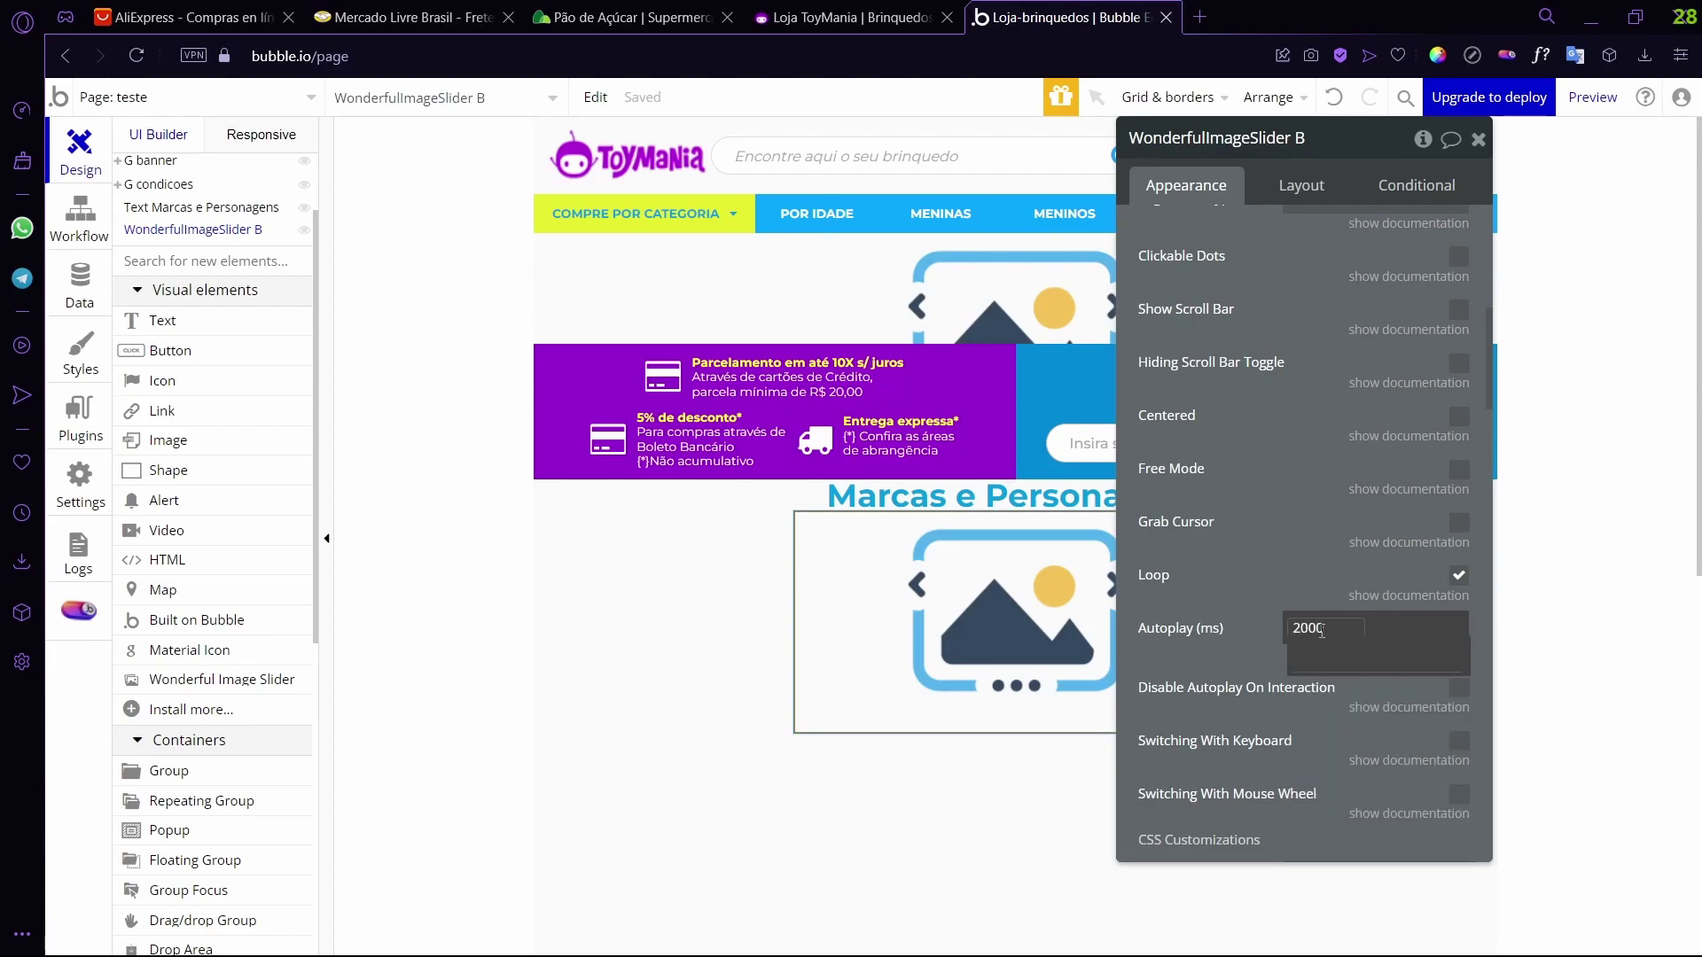
{"action": "key", "text": "BackSpace"}
{"action": "key", "text": "BackSpace"}
{"action": "key", "text": "BackSpace"}
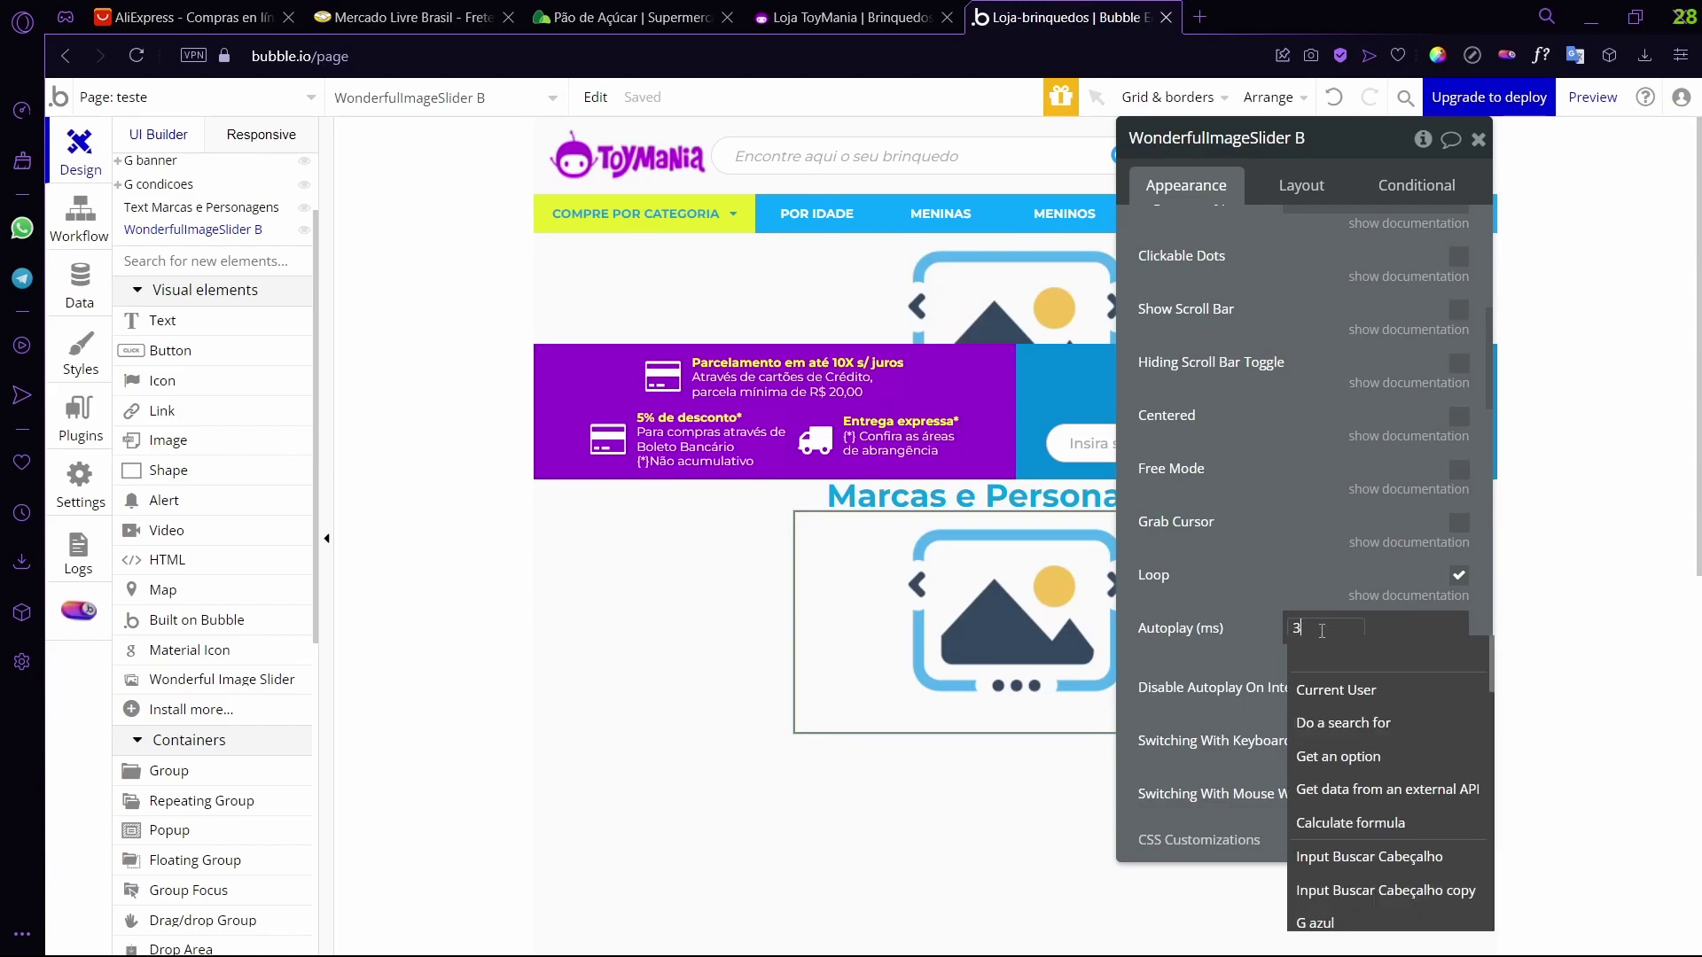
{"action": "type", "text": "3000"}
{"action": "left_click", "coordinate": [1261, 629]}
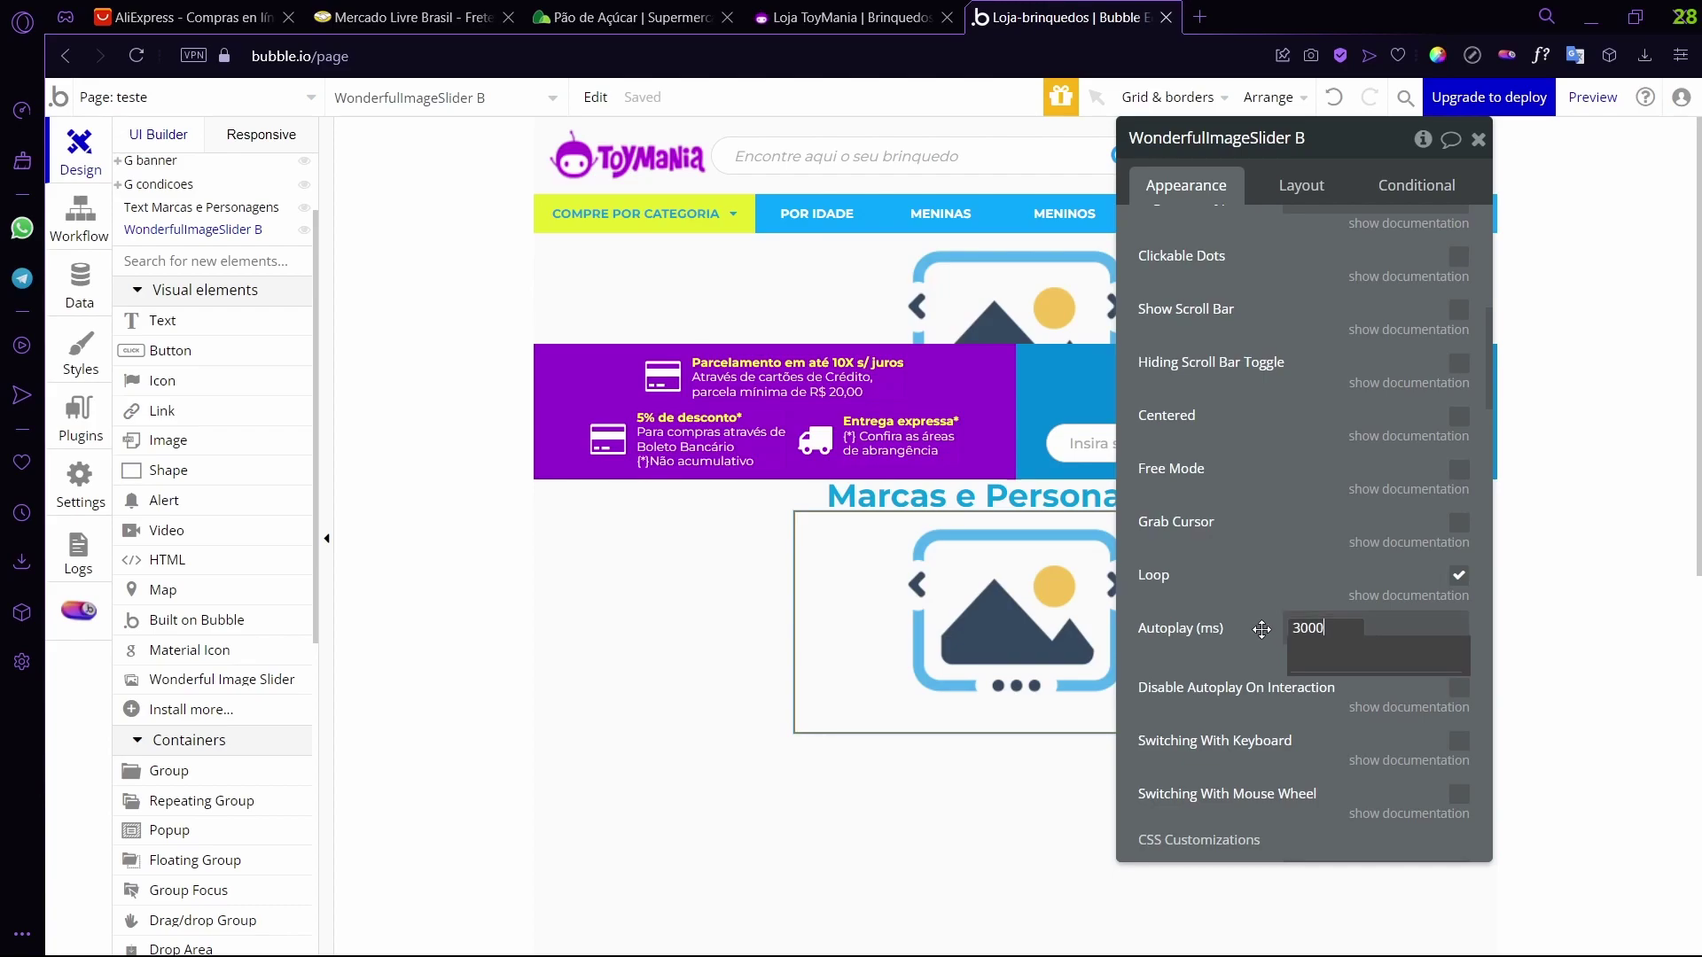
{"action": "scroll", "coordinate": [1262, 629], "scroll_direction": "down", "scroll_amount": 1}
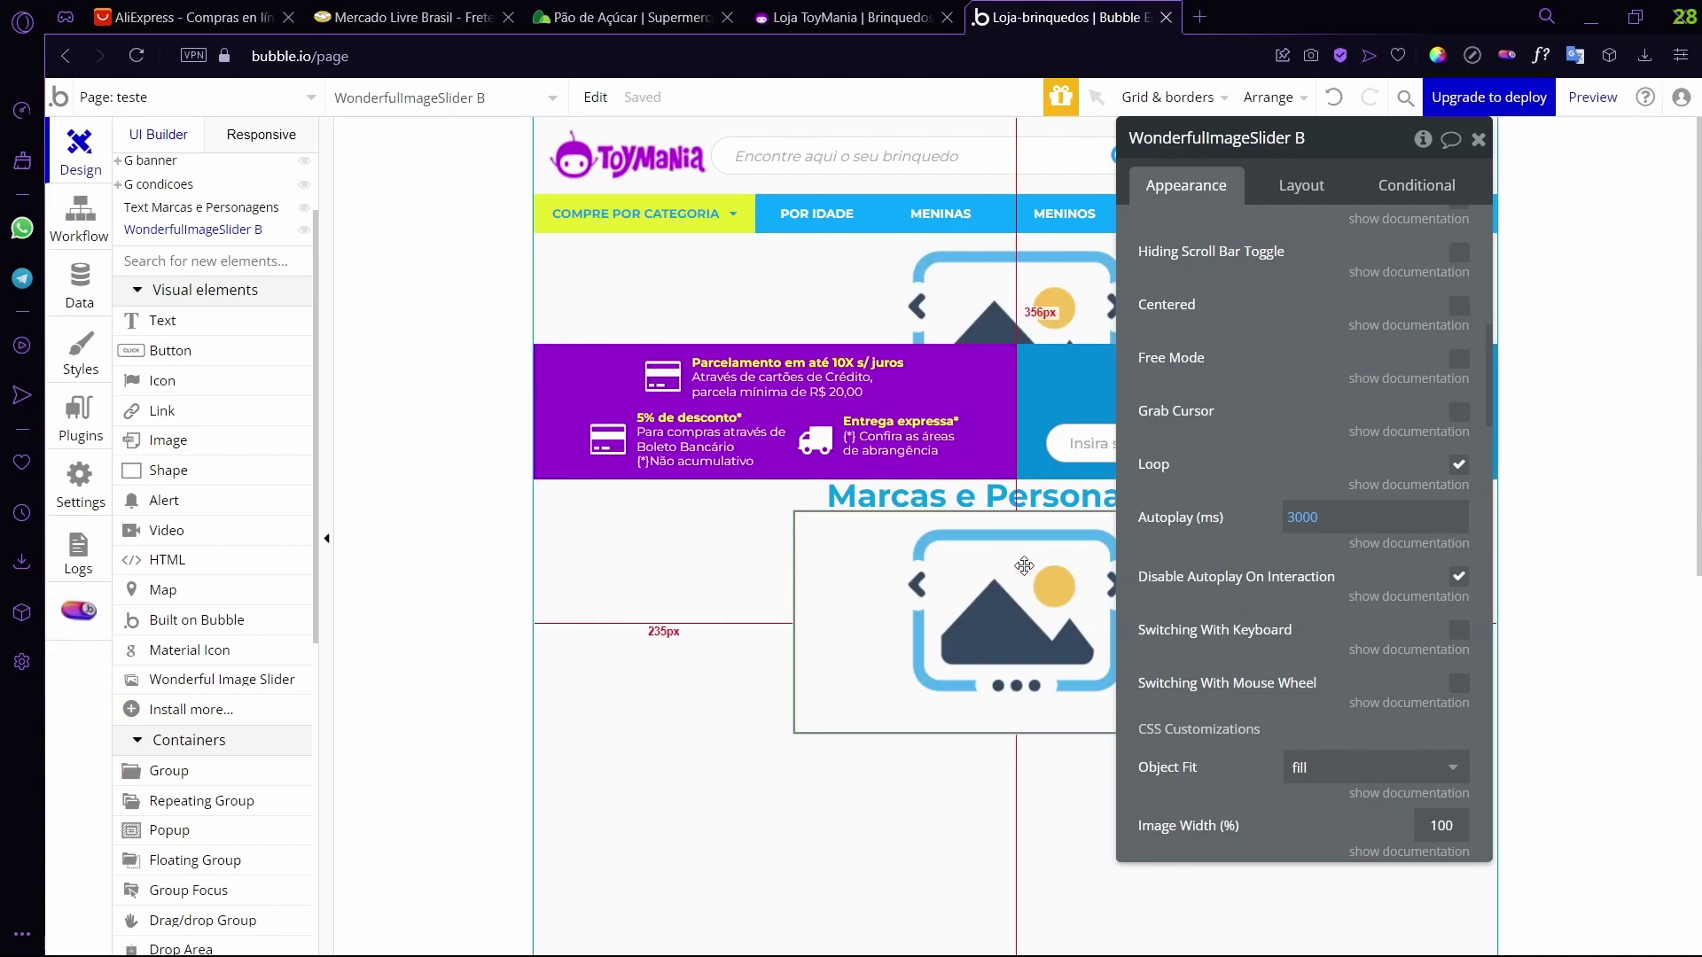
{"action": "double_click", "coordinate": [1307, 521]}
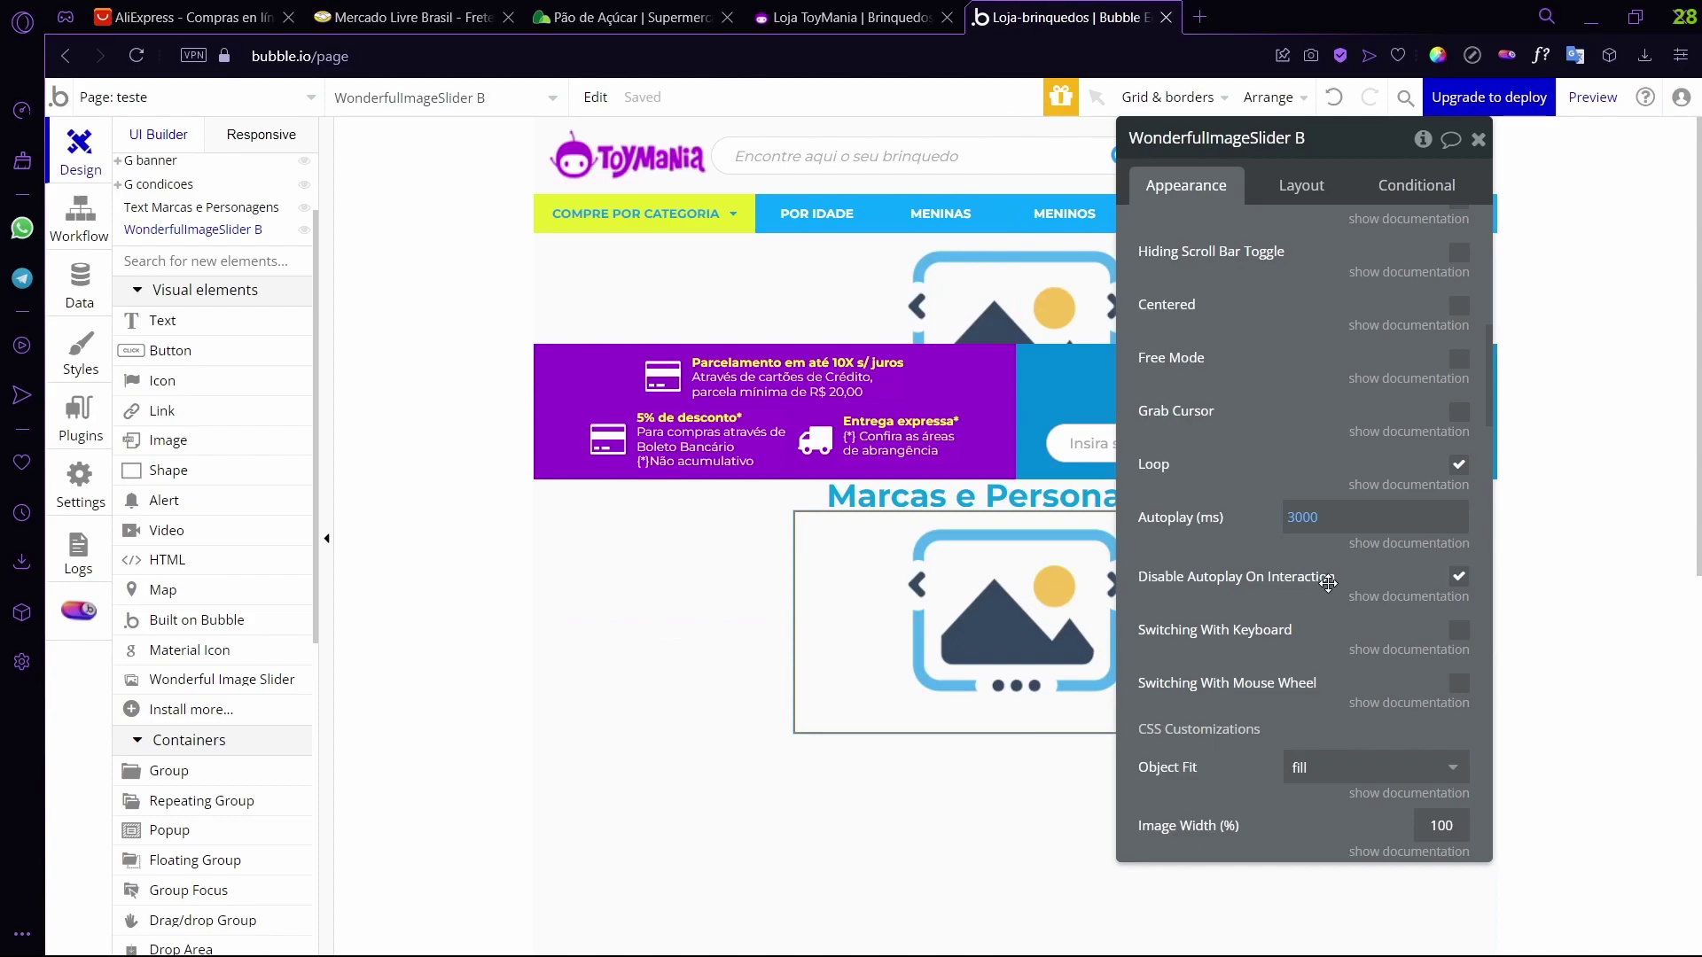
- Look through the slider's CSS customizations and Imgix parameters, including image size, borders, arrow and bullet colors
{"action": "scroll", "coordinate": [1259, 612], "scroll_direction": "down", "scroll_amount": 2}
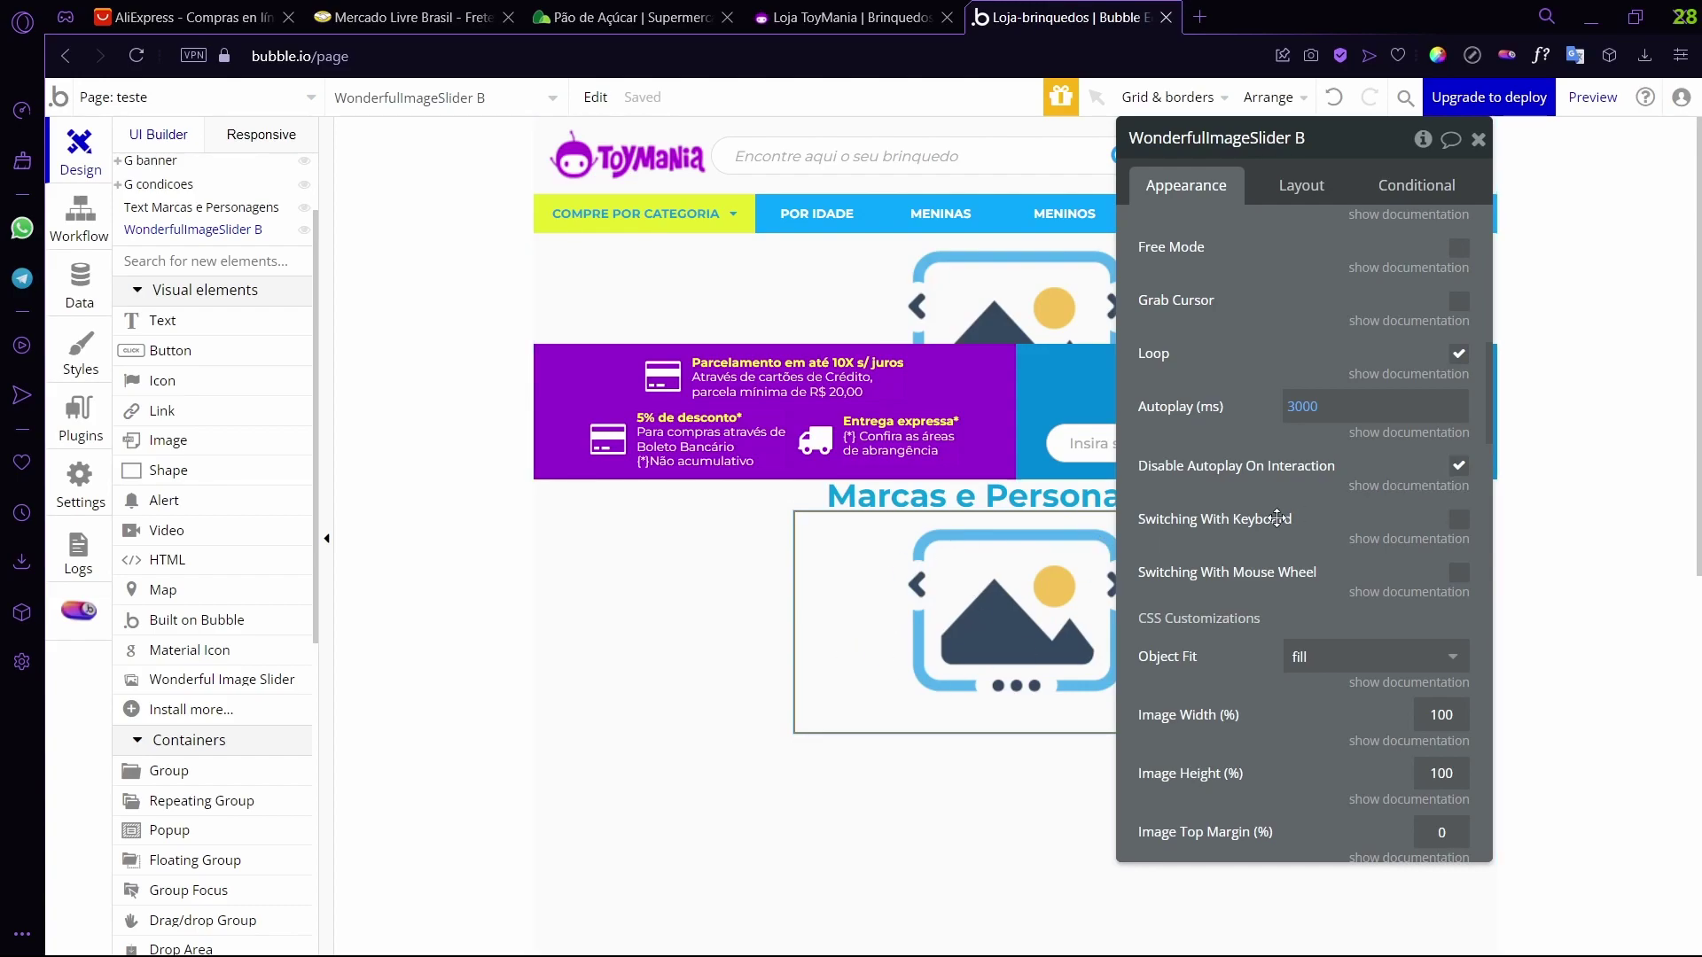
{"action": "scroll", "coordinate": [1334, 479], "scroll_direction": "down", "scroll_amount": 4}
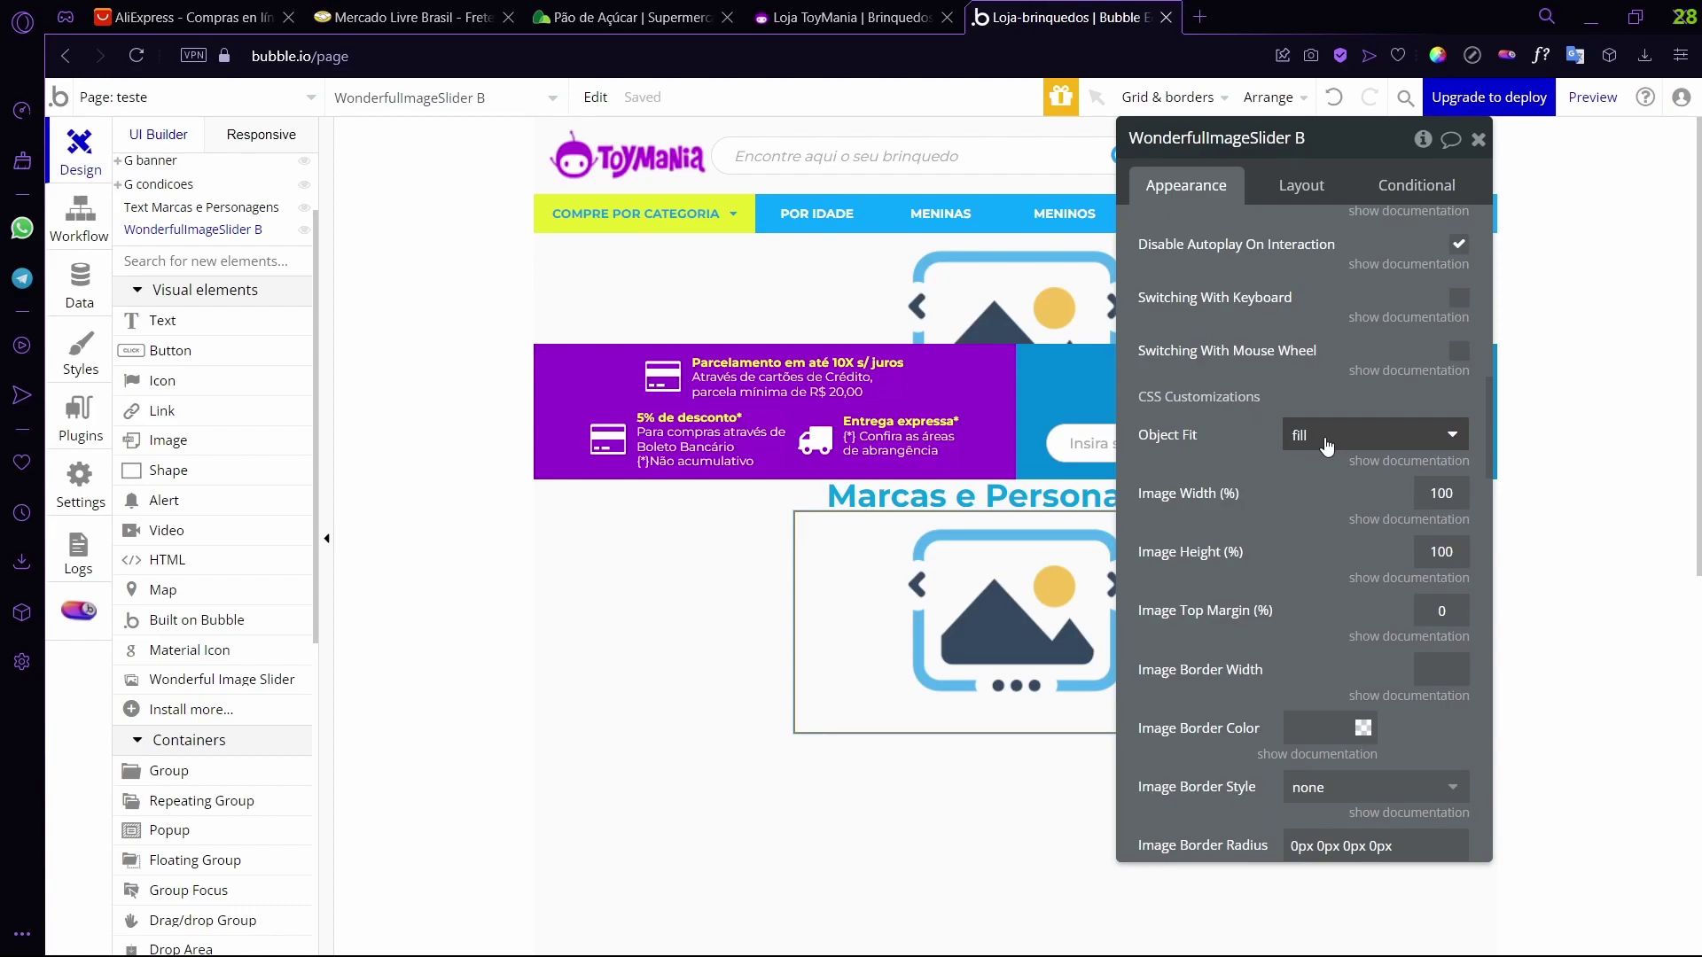
{"action": "scroll", "coordinate": [1354, 441], "scroll_direction": "down", "scroll_amount": 2}
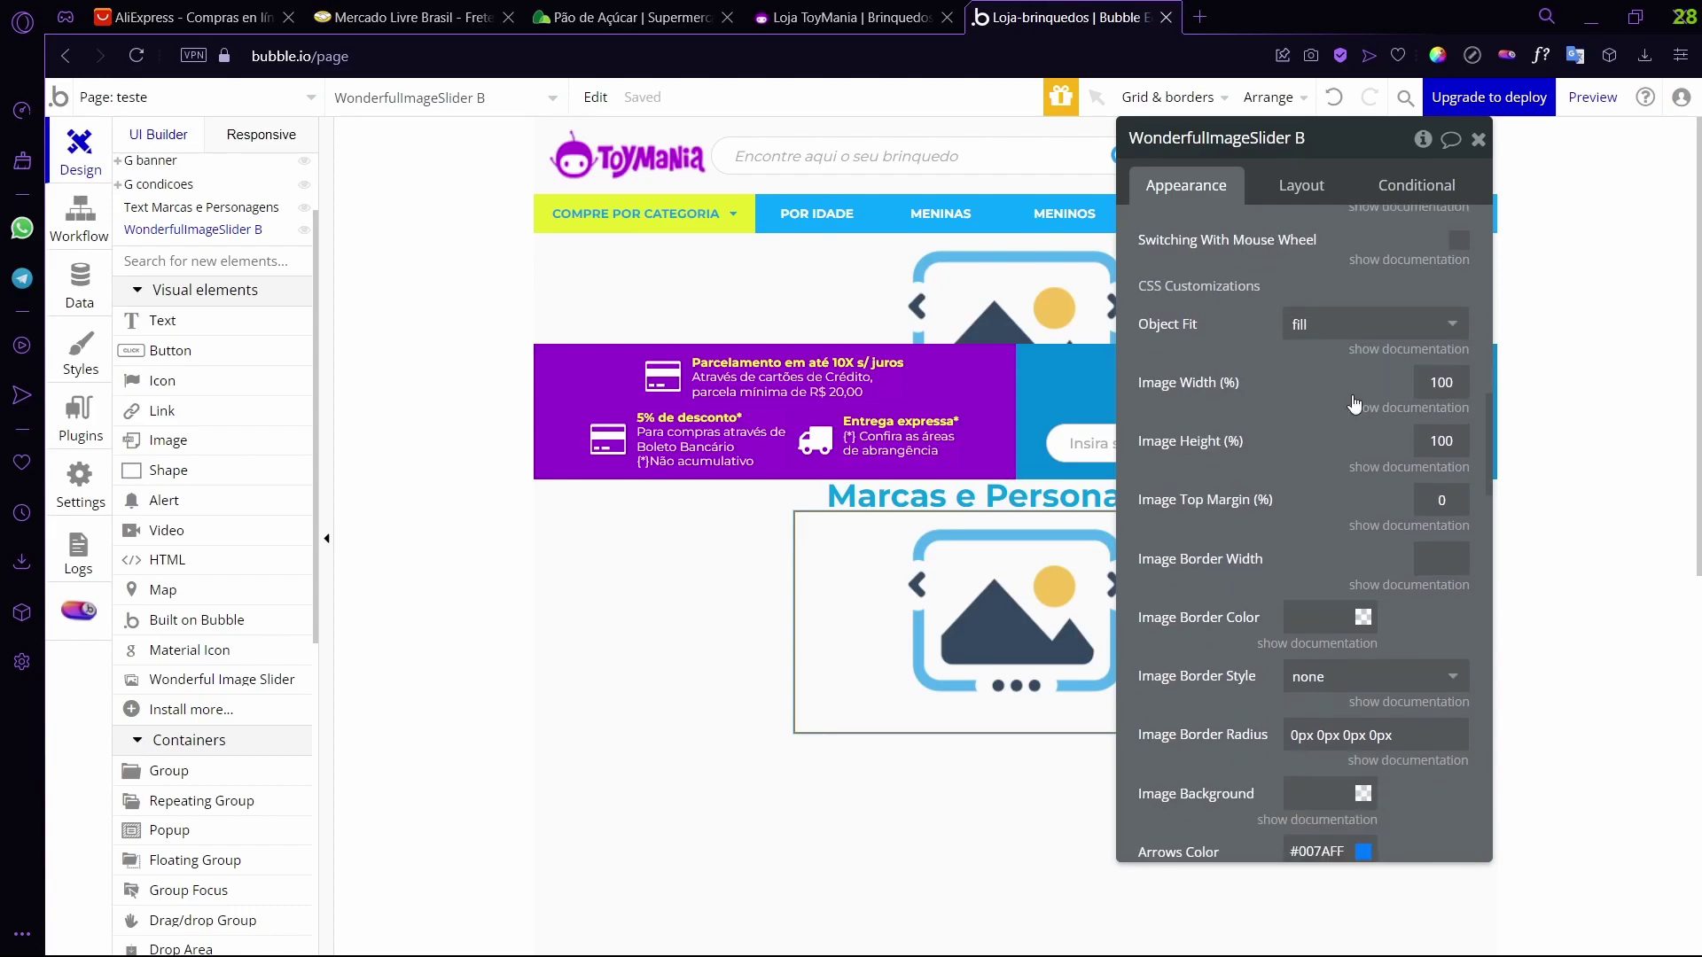
{"action": "scroll", "coordinate": [1348, 328], "scroll_direction": "down", "scroll_amount": 7}
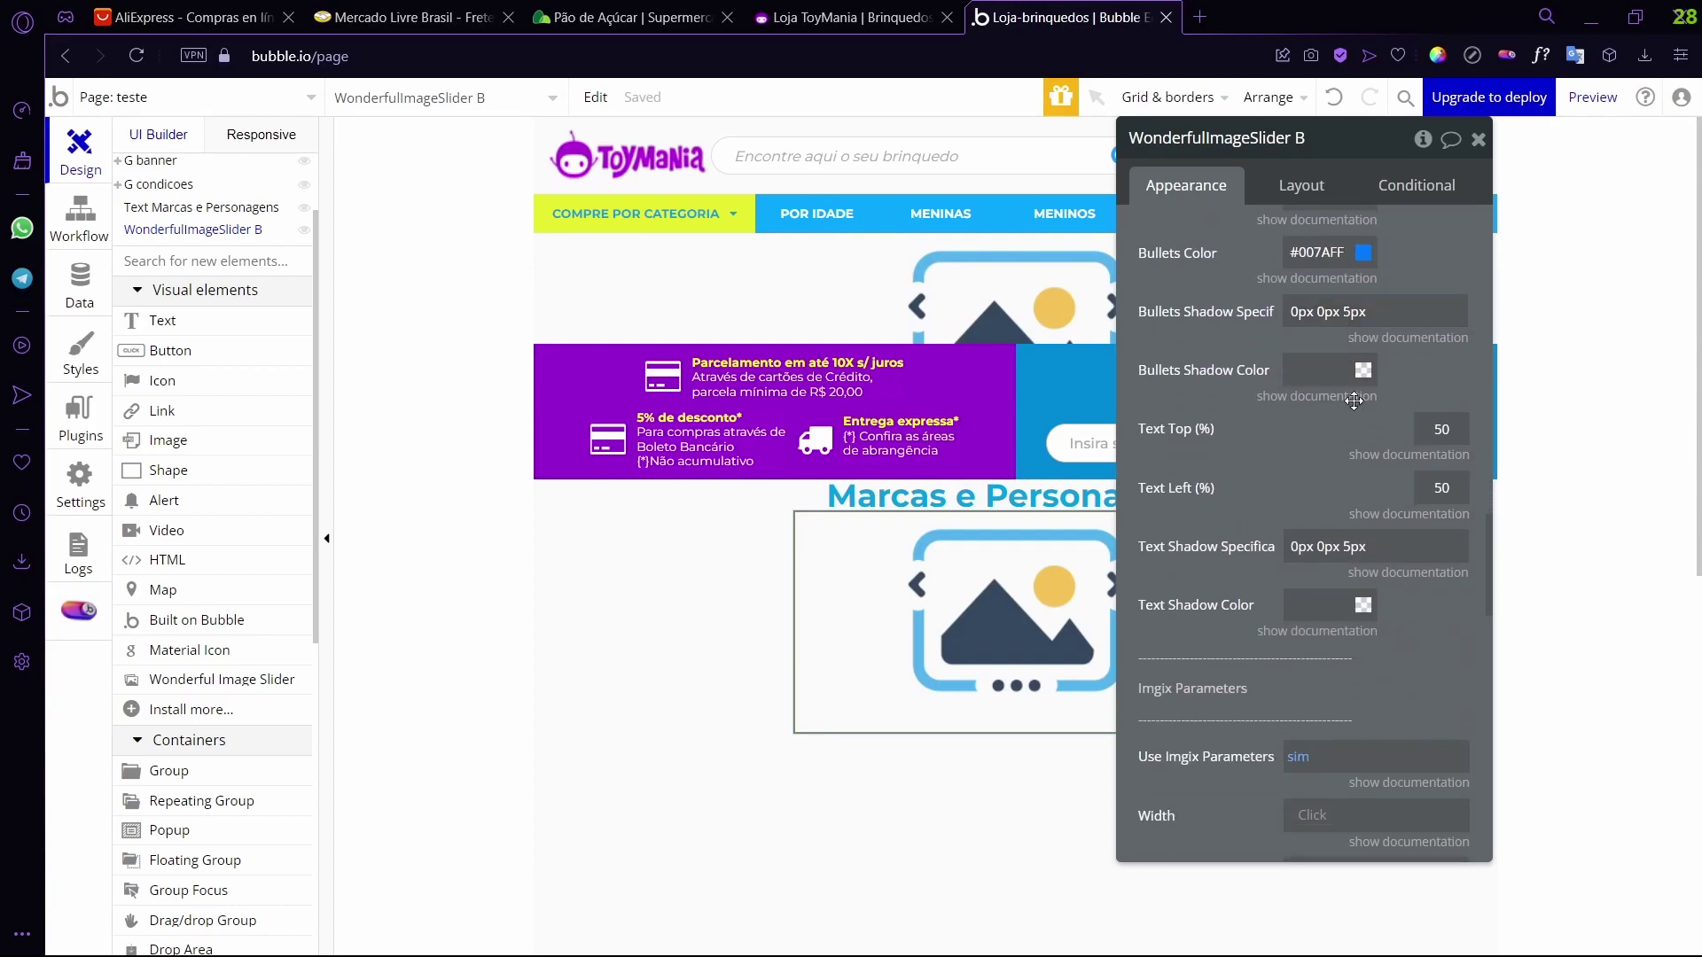
{"action": "scroll", "coordinate": [1353, 401], "scroll_direction": "down", "scroll_amount": 2}
{"action": "scroll", "coordinate": [1354, 364], "scroll_direction": "up", "scroll_amount": 2}
{"action": "scroll", "coordinate": [1351, 365], "scroll_direction": "down", "scroll_amount": 7}
{"action": "scroll", "coordinate": [1351, 365], "scroll_direction": "down", "scroll_amount": 1}
- Preview the teste page and examine how the brand logos display in the Marcas e Personagens slider
{"action": "left_click", "coordinate": [1593, 99]}
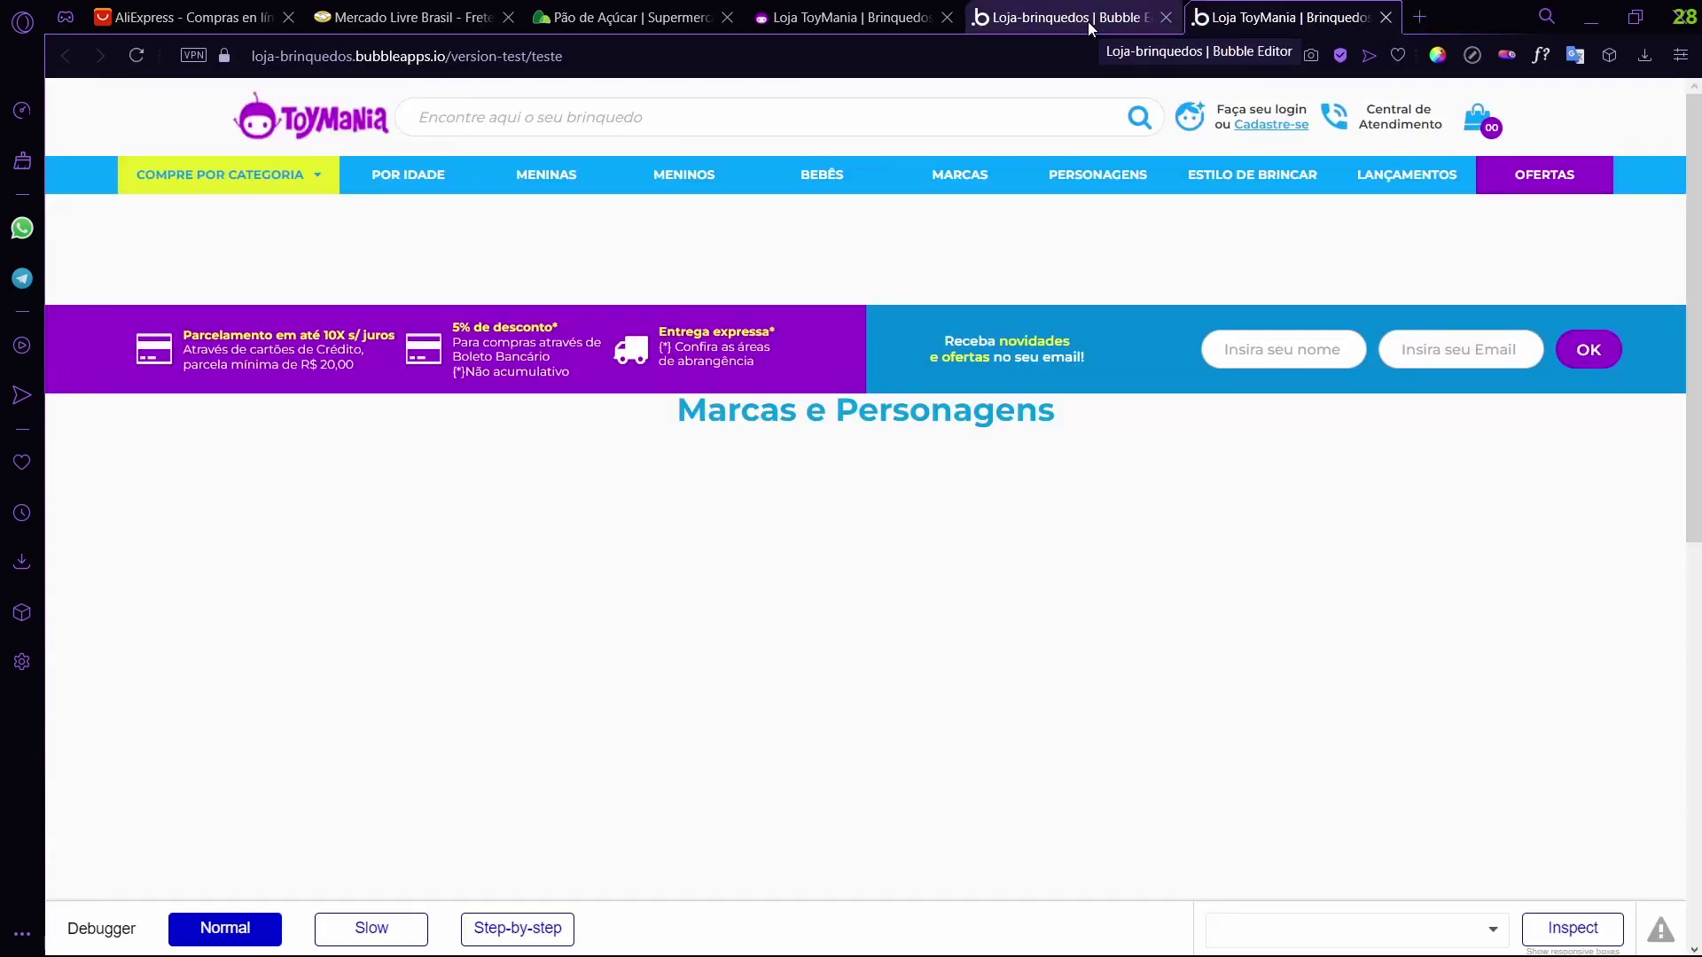
{"action": "scroll", "coordinate": [1034, 291], "scroll_direction": "down", "scroll_amount": 8}
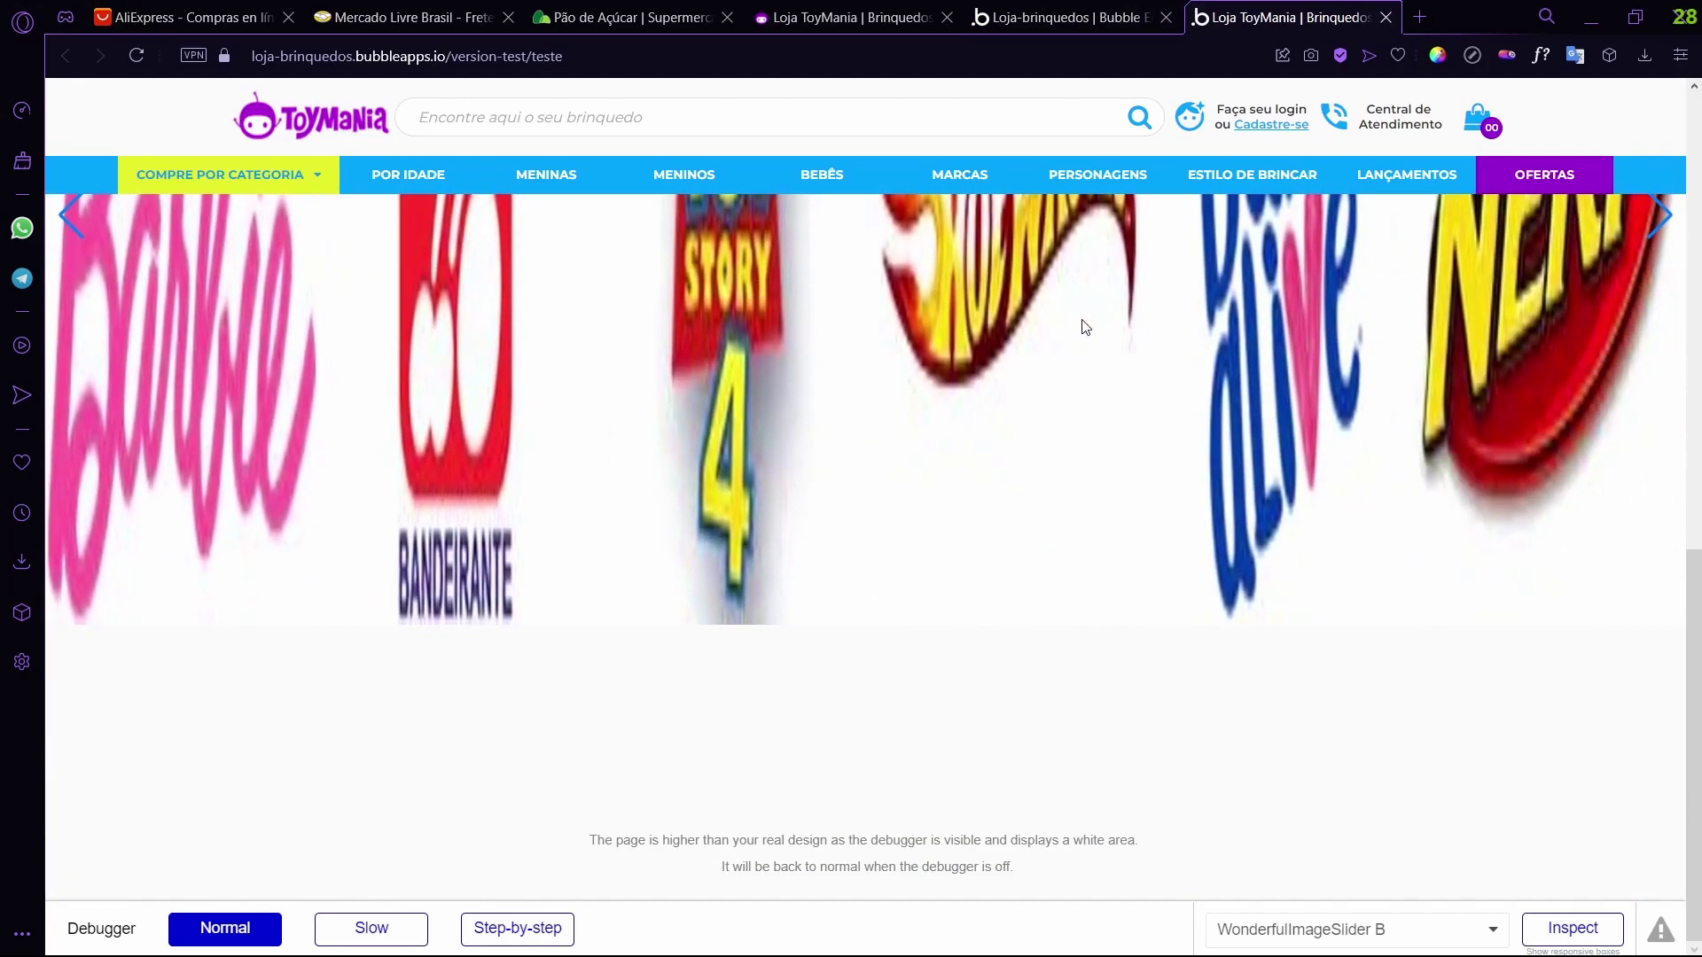
{"action": "scroll", "coordinate": [1063, 353], "scroll_direction": "up", "scroll_amount": 3}
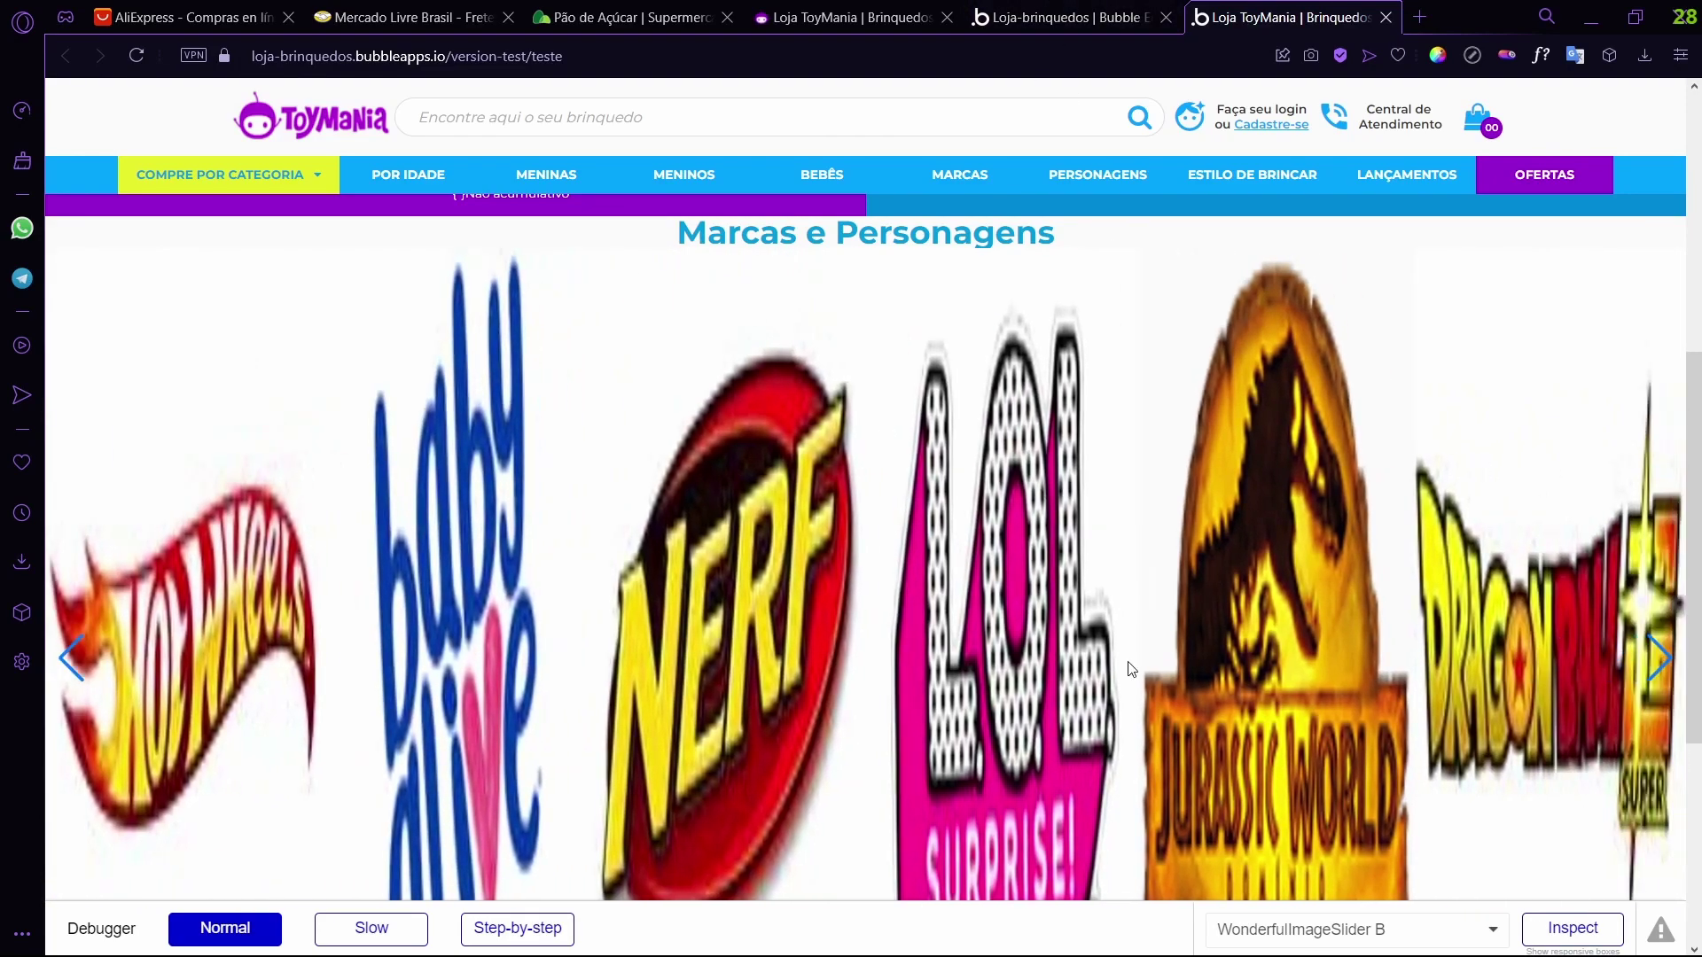
- In the page design, set the slider's Use Imgix Parameters option to "no"
{"action": "left_click", "coordinate": [1070, 9]}
{"action": "scroll", "coordinate": [1242, 458], "scroll_direction": "up", "scroll_amount": 1}
{"action": "scroll", "coordinate": [1242, 458], "scroll_direction": "down", "scroll_amount": 2}
{"action": "left_click", "coordinate": [1299, 315]}
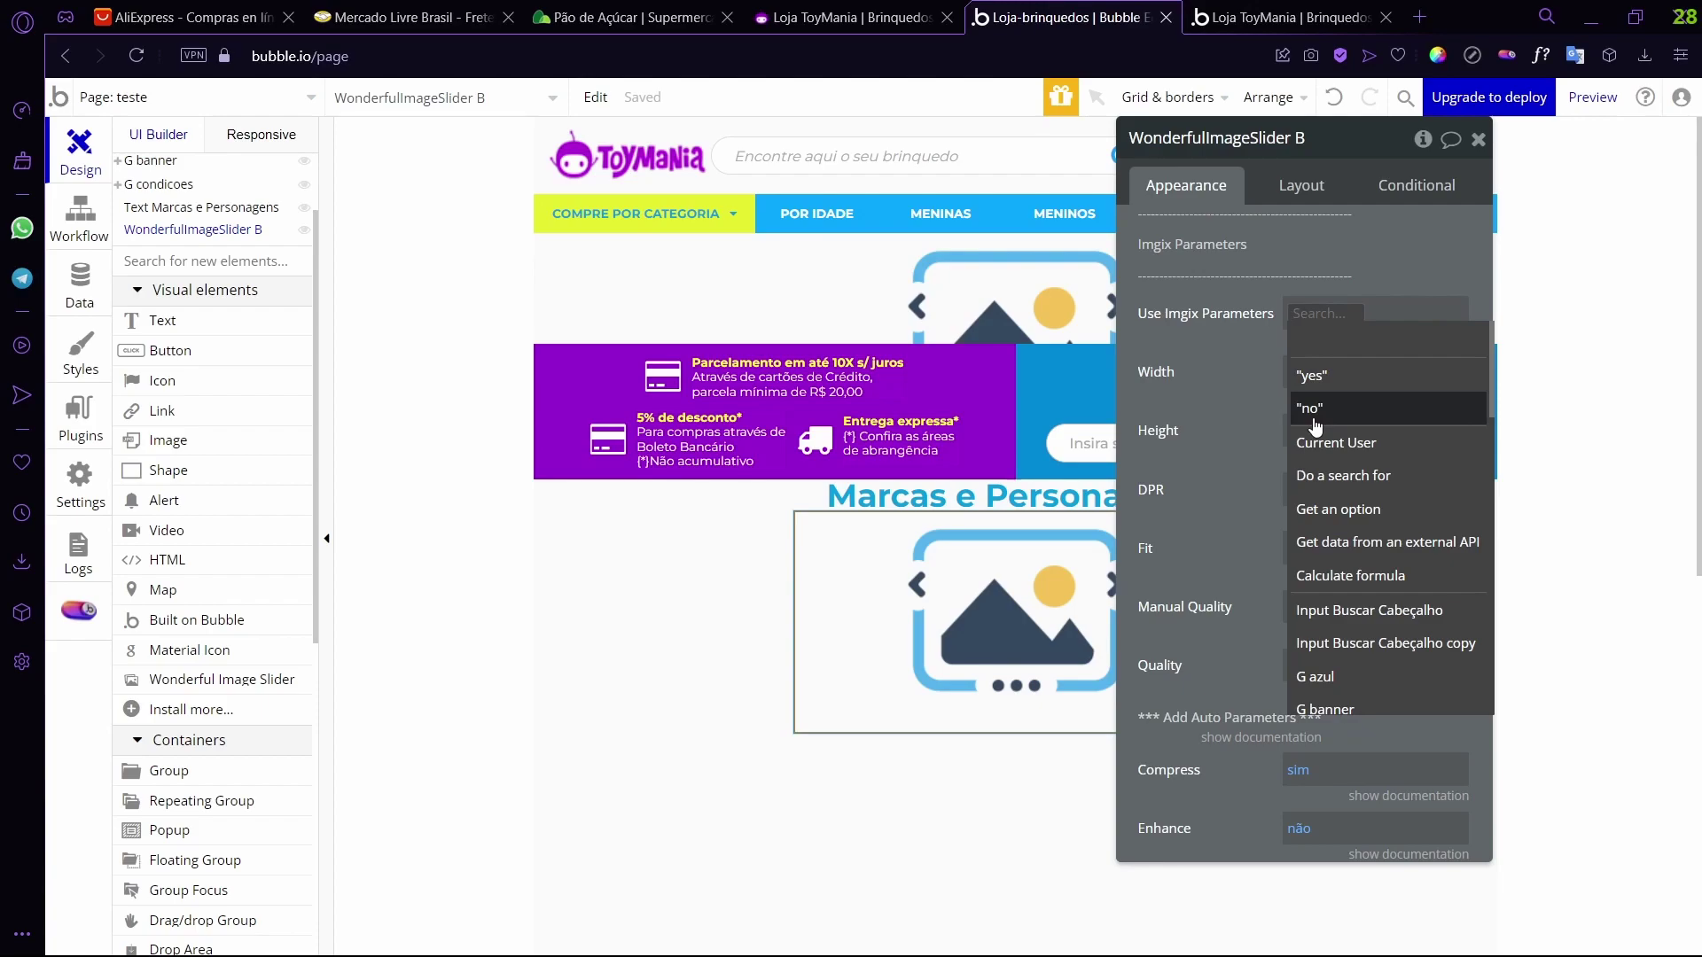
{"action": "left_click", "coordinate": [1233, 315]}
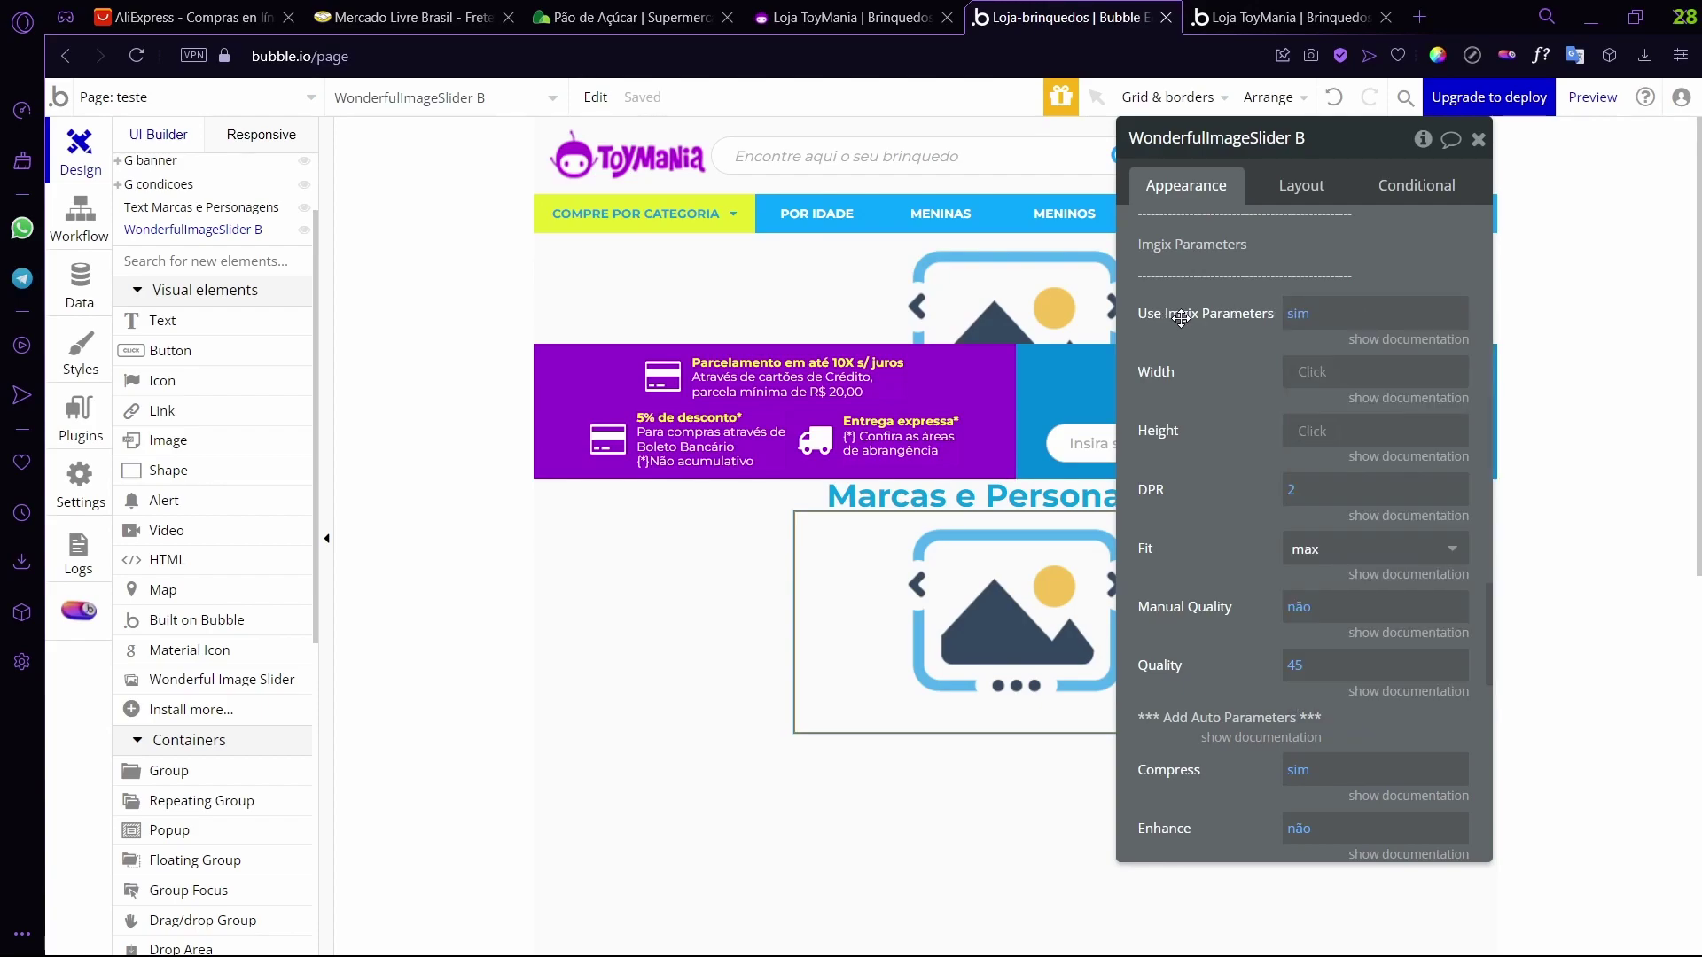
{"action": "left_click", "coordinate": [1303, 316]}
{"action": "left_click", "coordinate": [1312, 408]}
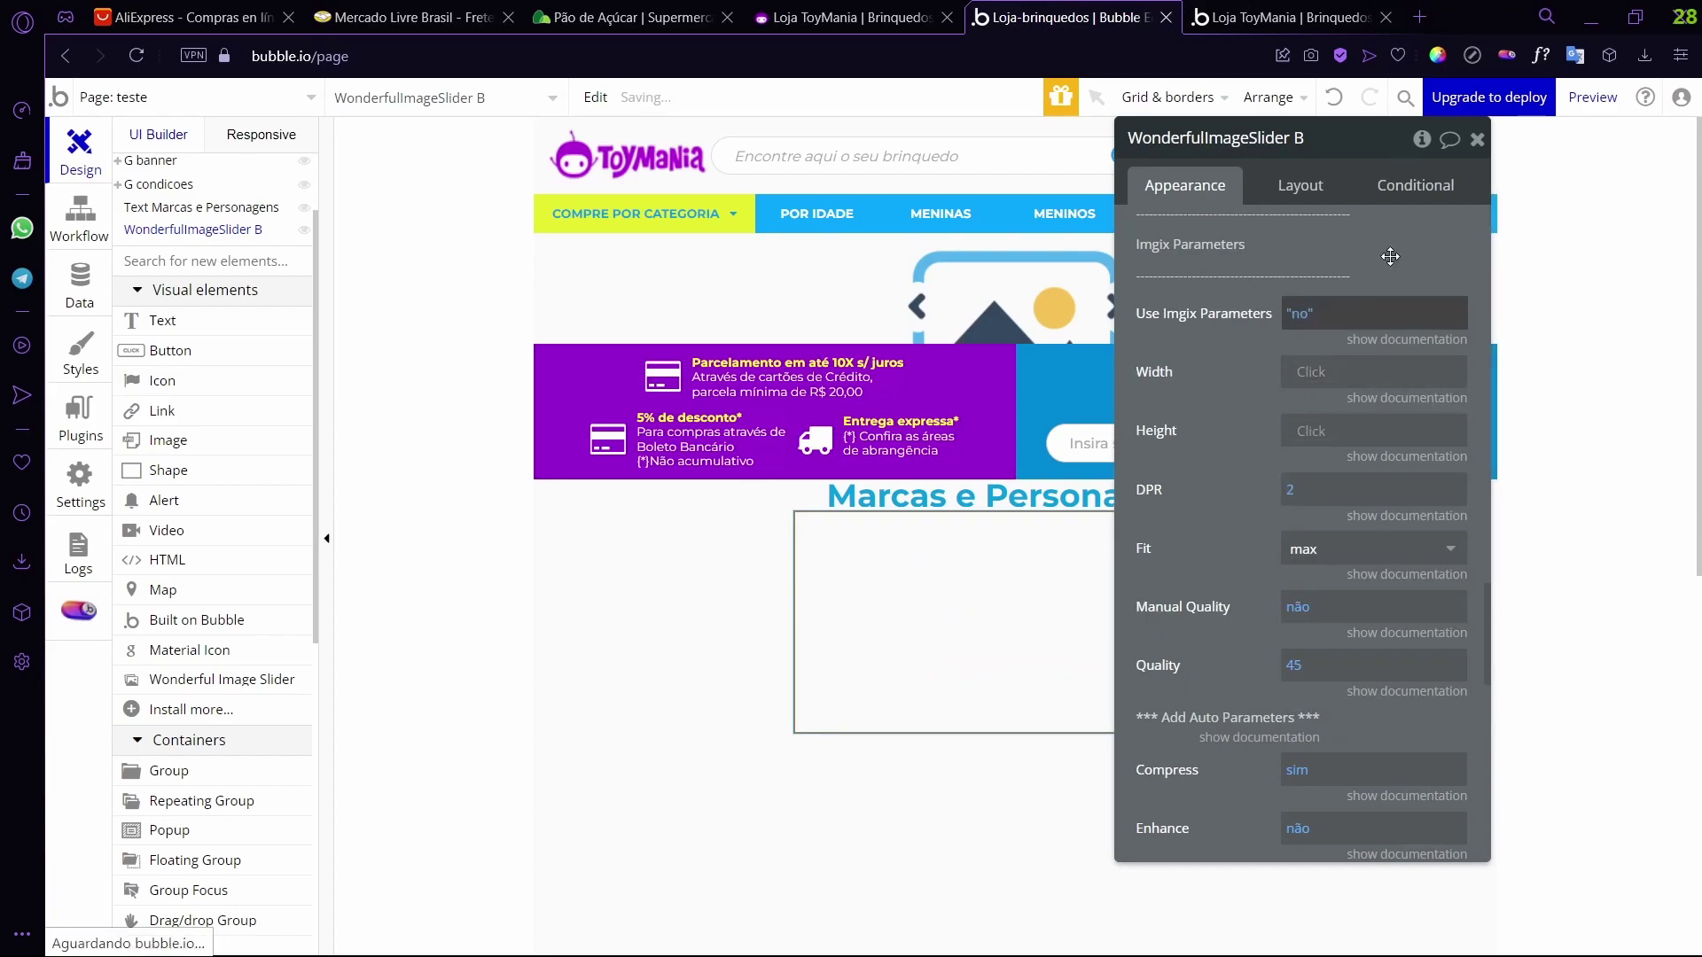
- Reload the teste page preview and return to the slider's settings in the editor
{"action": "left_click", "coordinate": [1593, 97]}
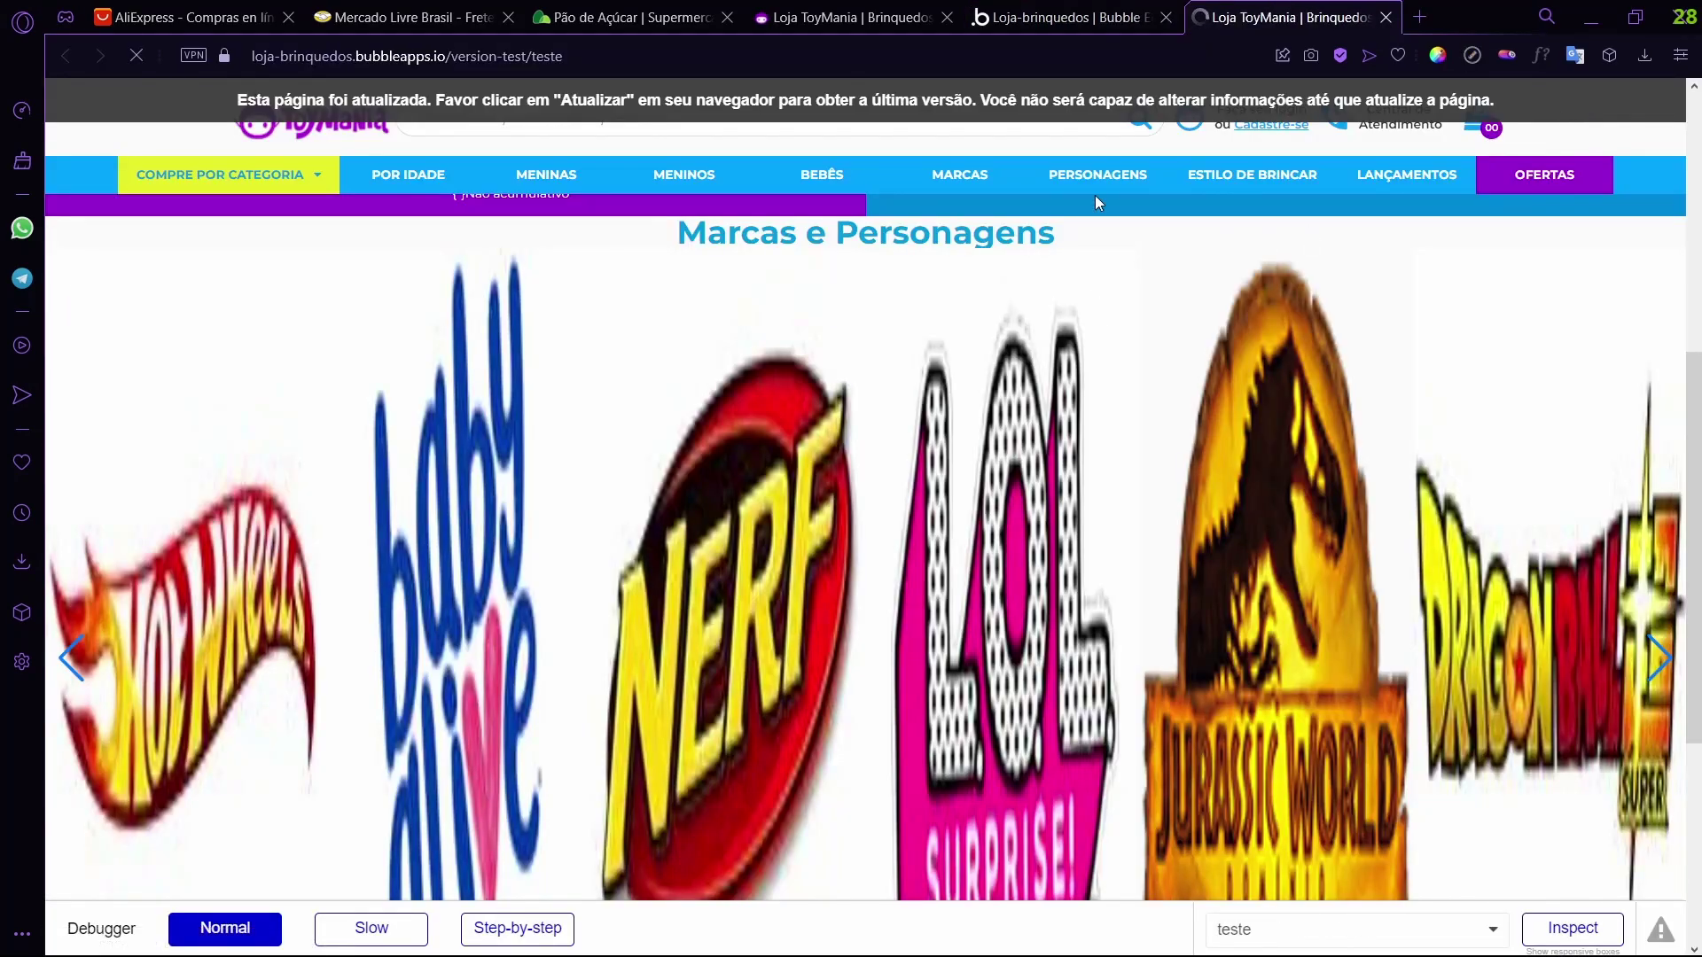
{"action": "left_click", "coordinate": [1134, 9]}
{"action": "scroll", "coordinate": [1309, 173], "scroll_direction": "up", "scroll_amount": 6}
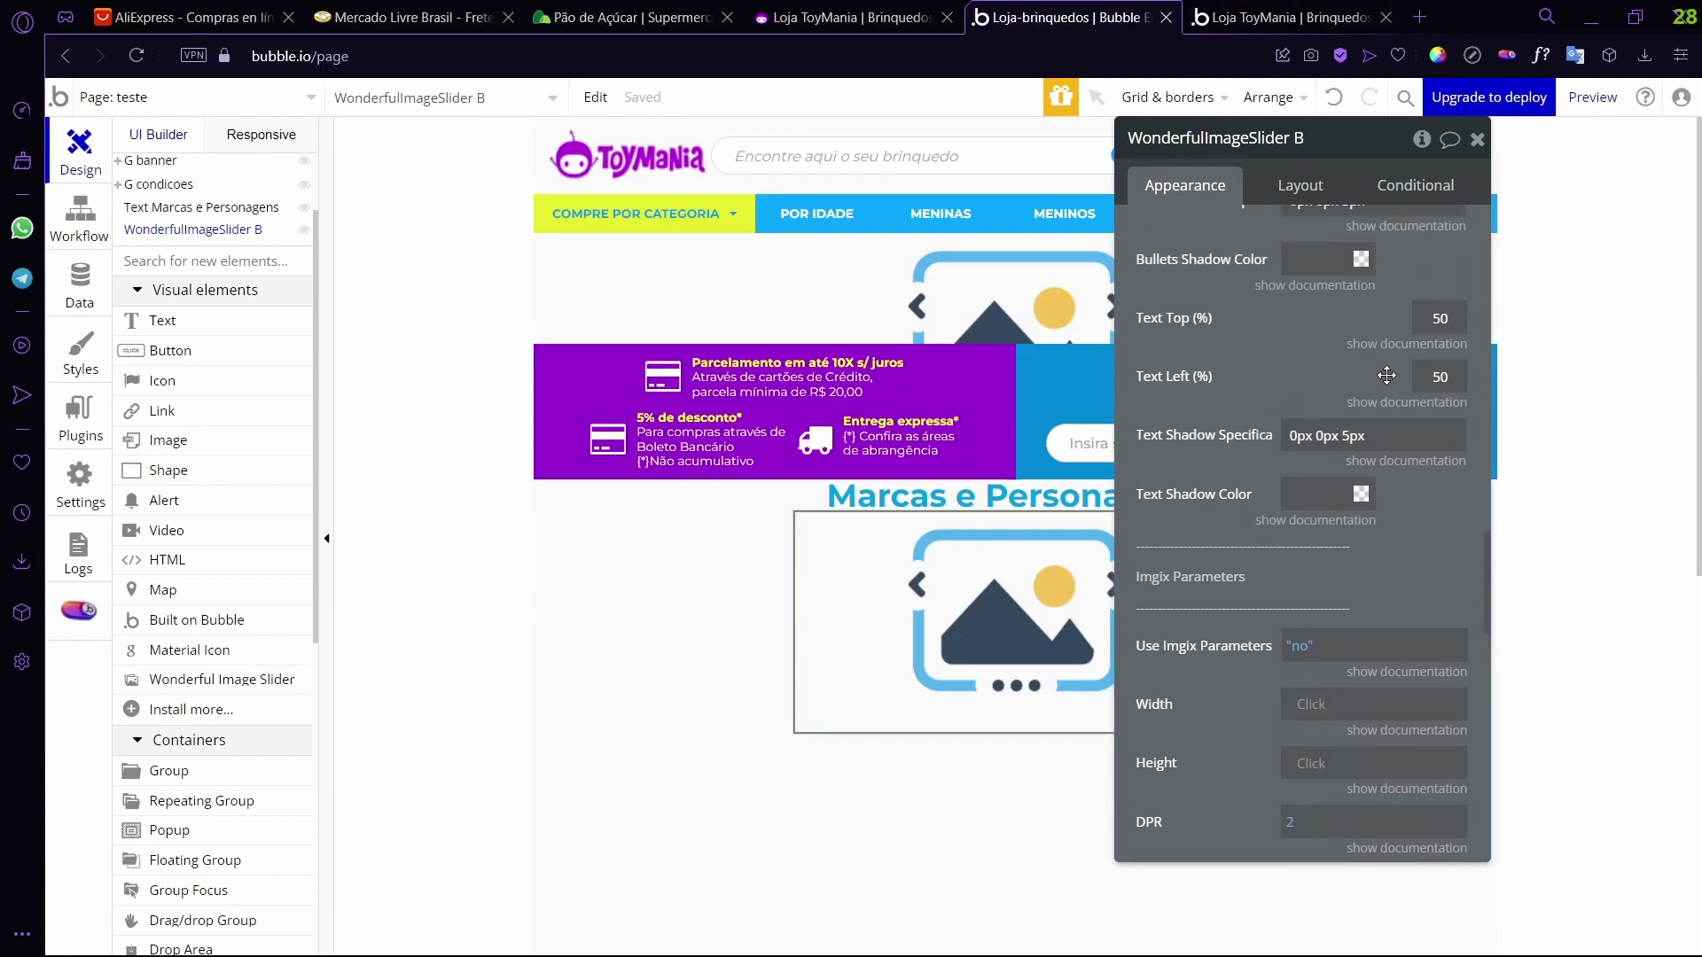
- Check in the teste page preview how the brand logos fill the Marcas e Personagens slider
{"action": "left_click", "coordinate": [1286, 16]}
{"action": "scroll", "coordinate": [849, 641], "scroll_direction": "down", "scroll_amount": 4}
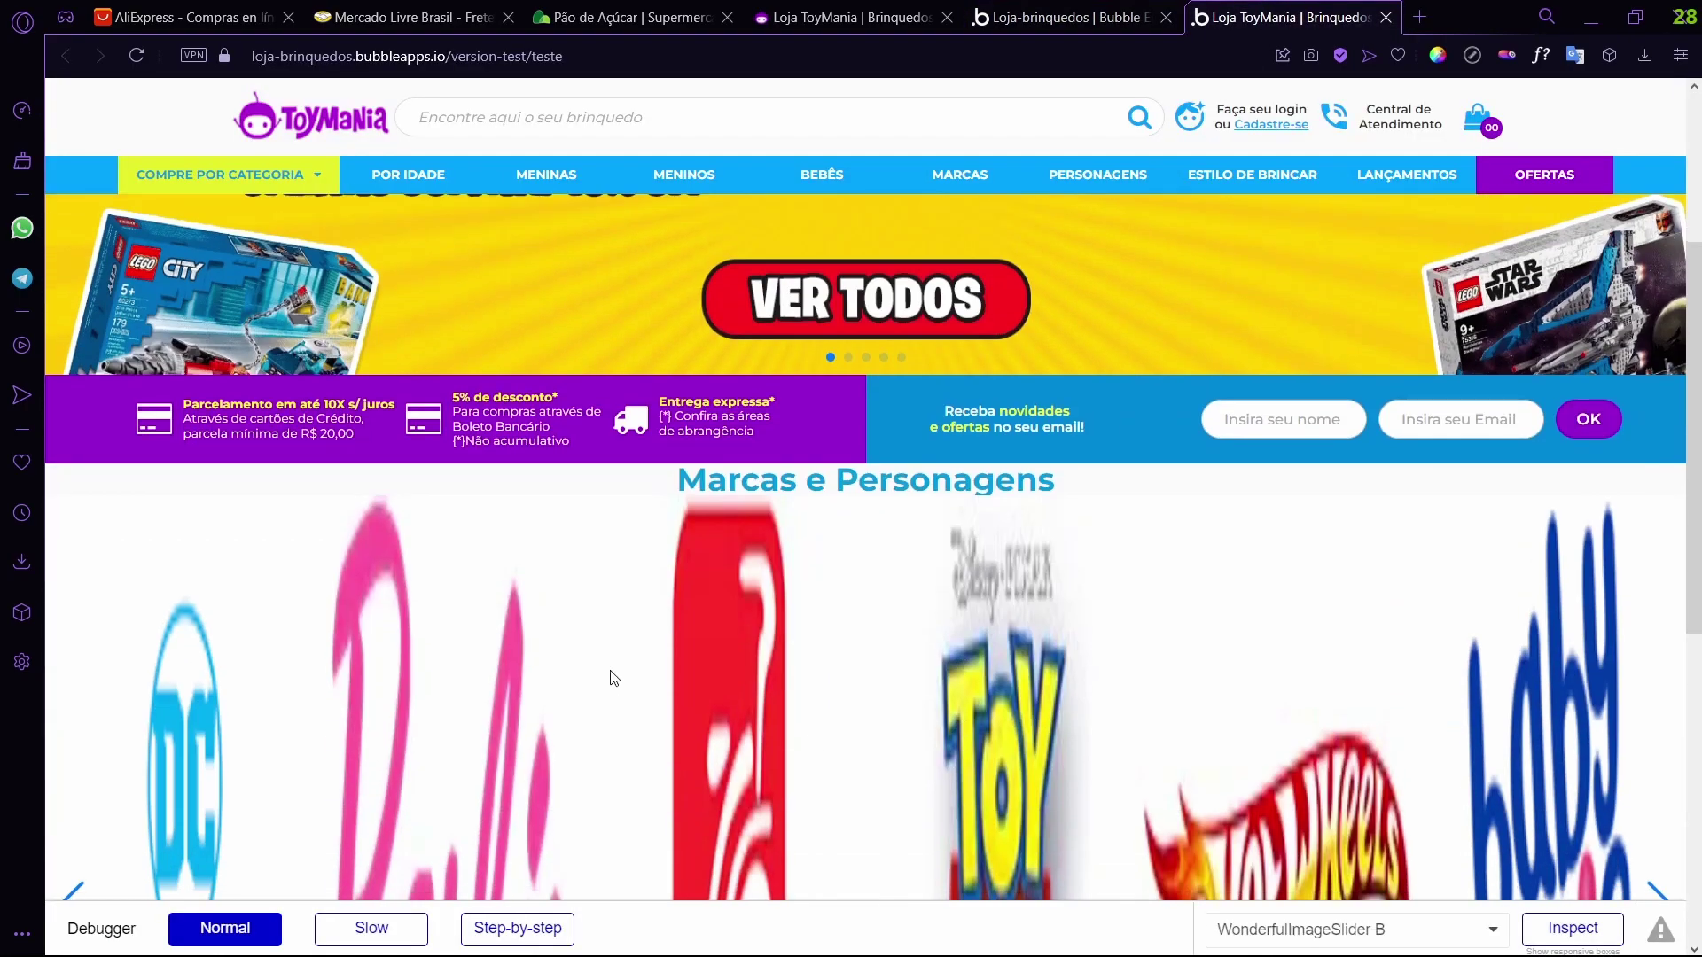
{"action": "scroll", "coordinate": [848, 641], "scroll_direction": "down", "scroll_amount": 2}
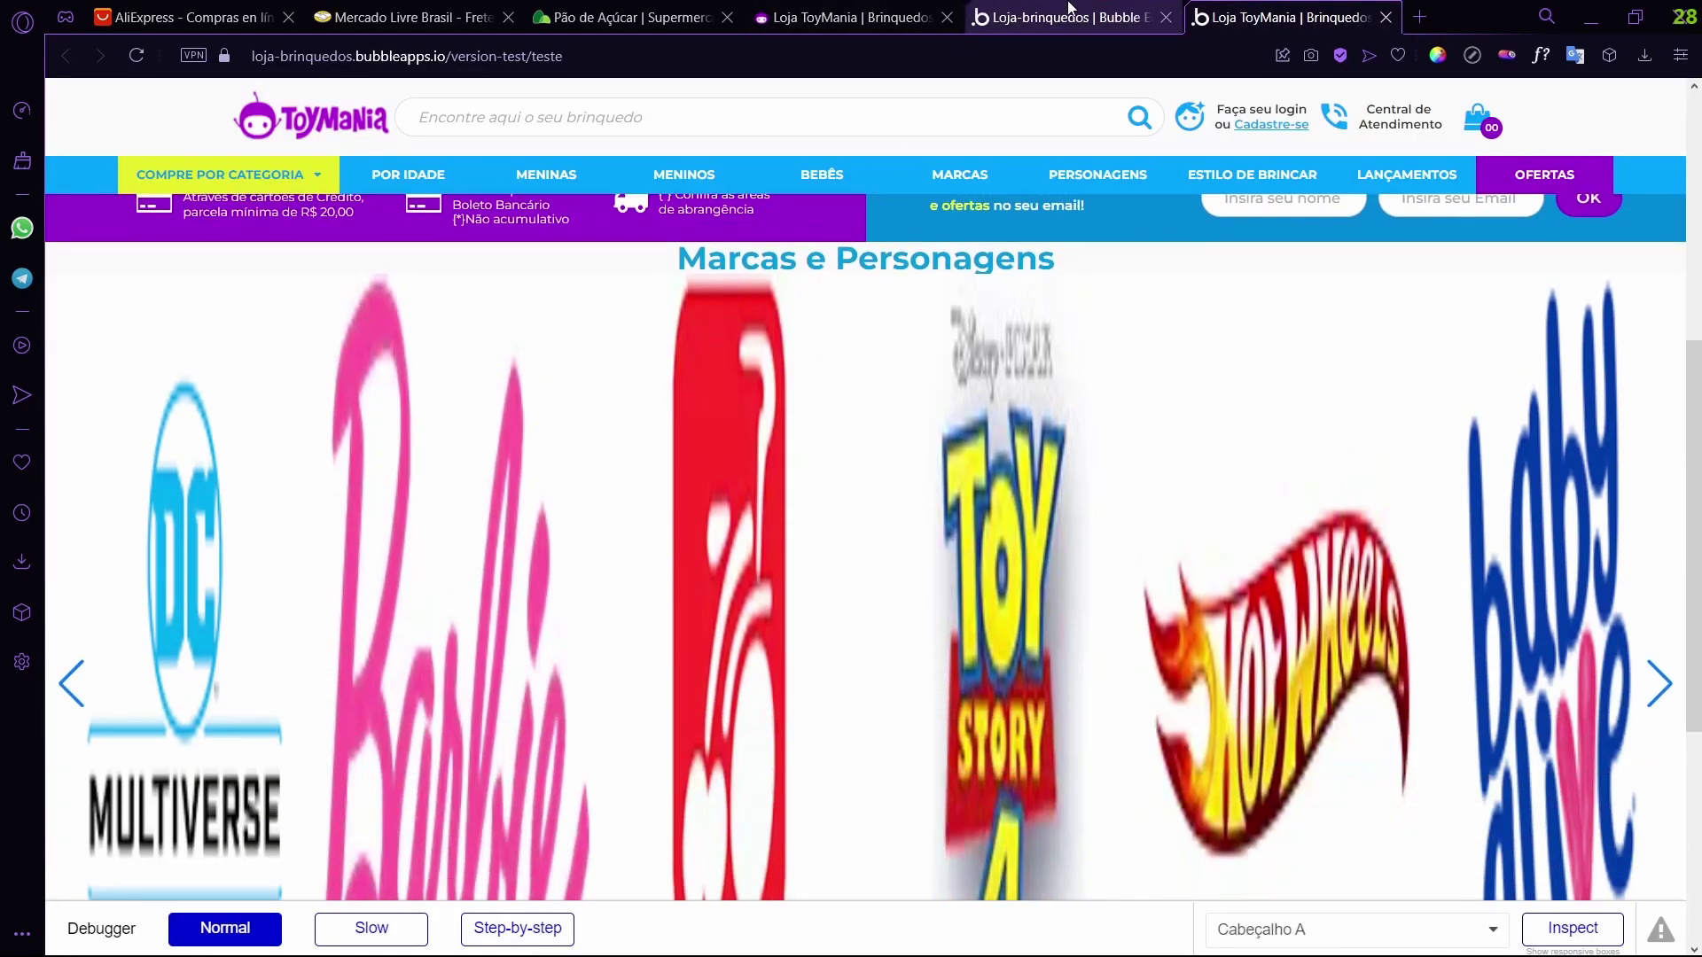
- Return to the page editor and set the brand slider's Object Fit to scale-down
{"action": "left_click", "coordinate": [1064, 17]}
{"action": "scroll", "coordinate": [1372, 454], "scroll_direction": "up", "scroll_amount": 5}
{"action": "scroll", "coordinate": [1372, 454], "scroll_direction": "up", "scroll_amount": 1}
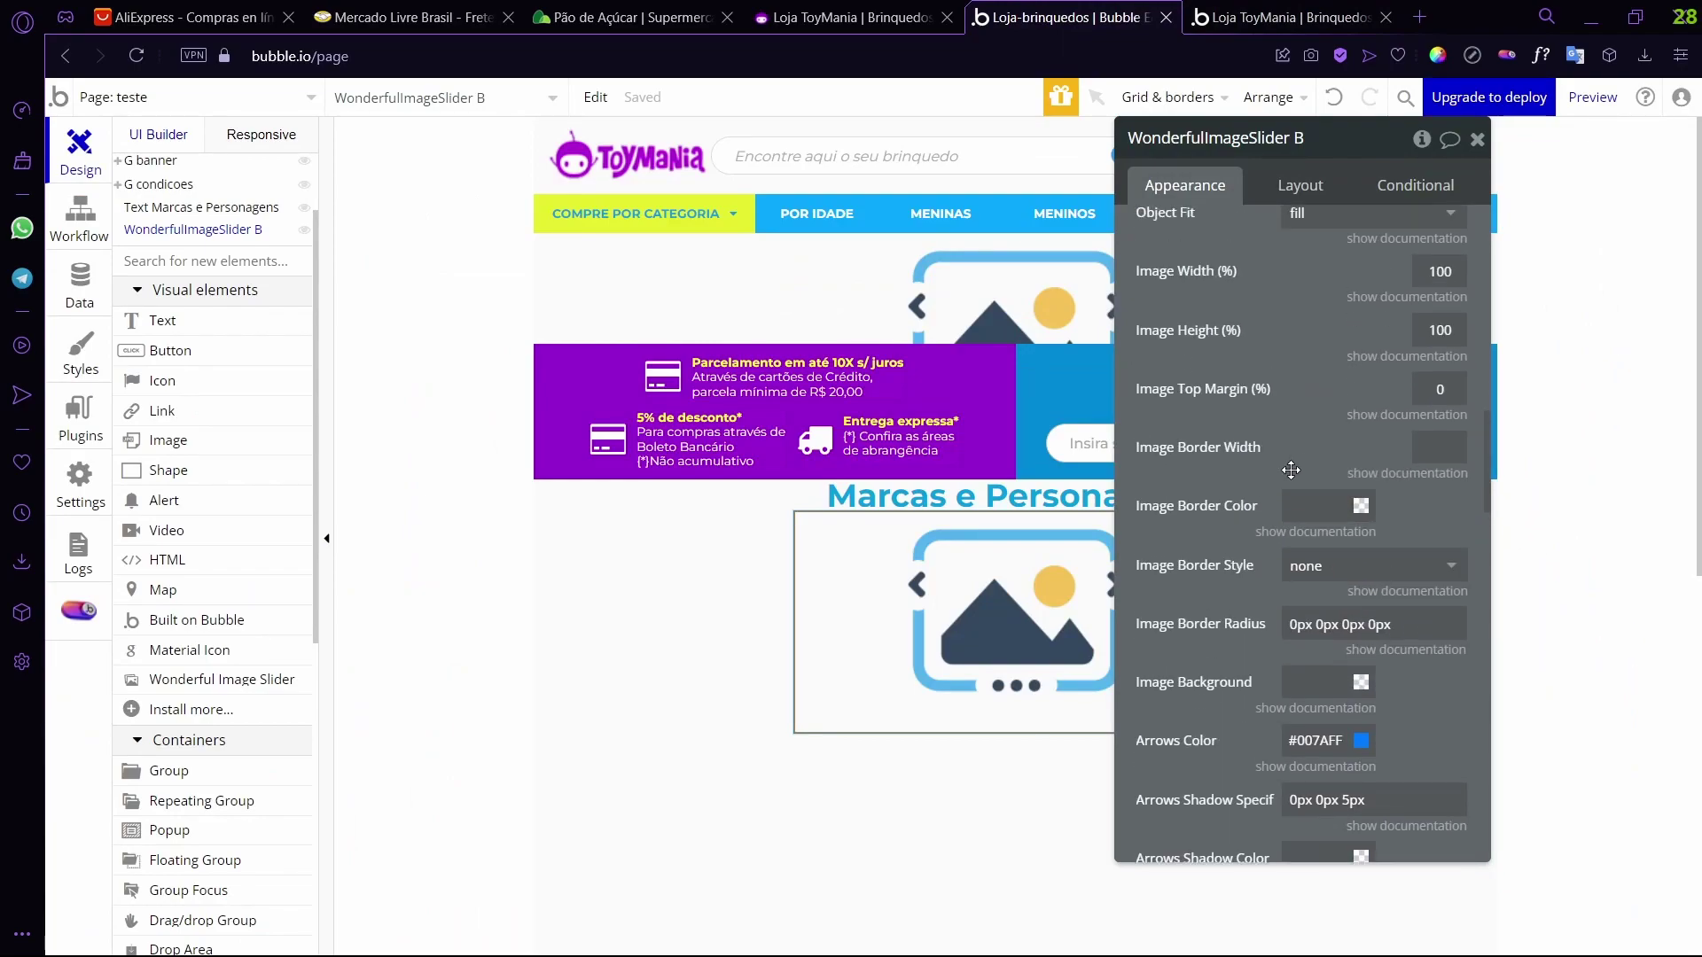
{"action": "scroll", "coordinate": [1281, 496], "scroll_direction": "up", "scroll_amount": 3}
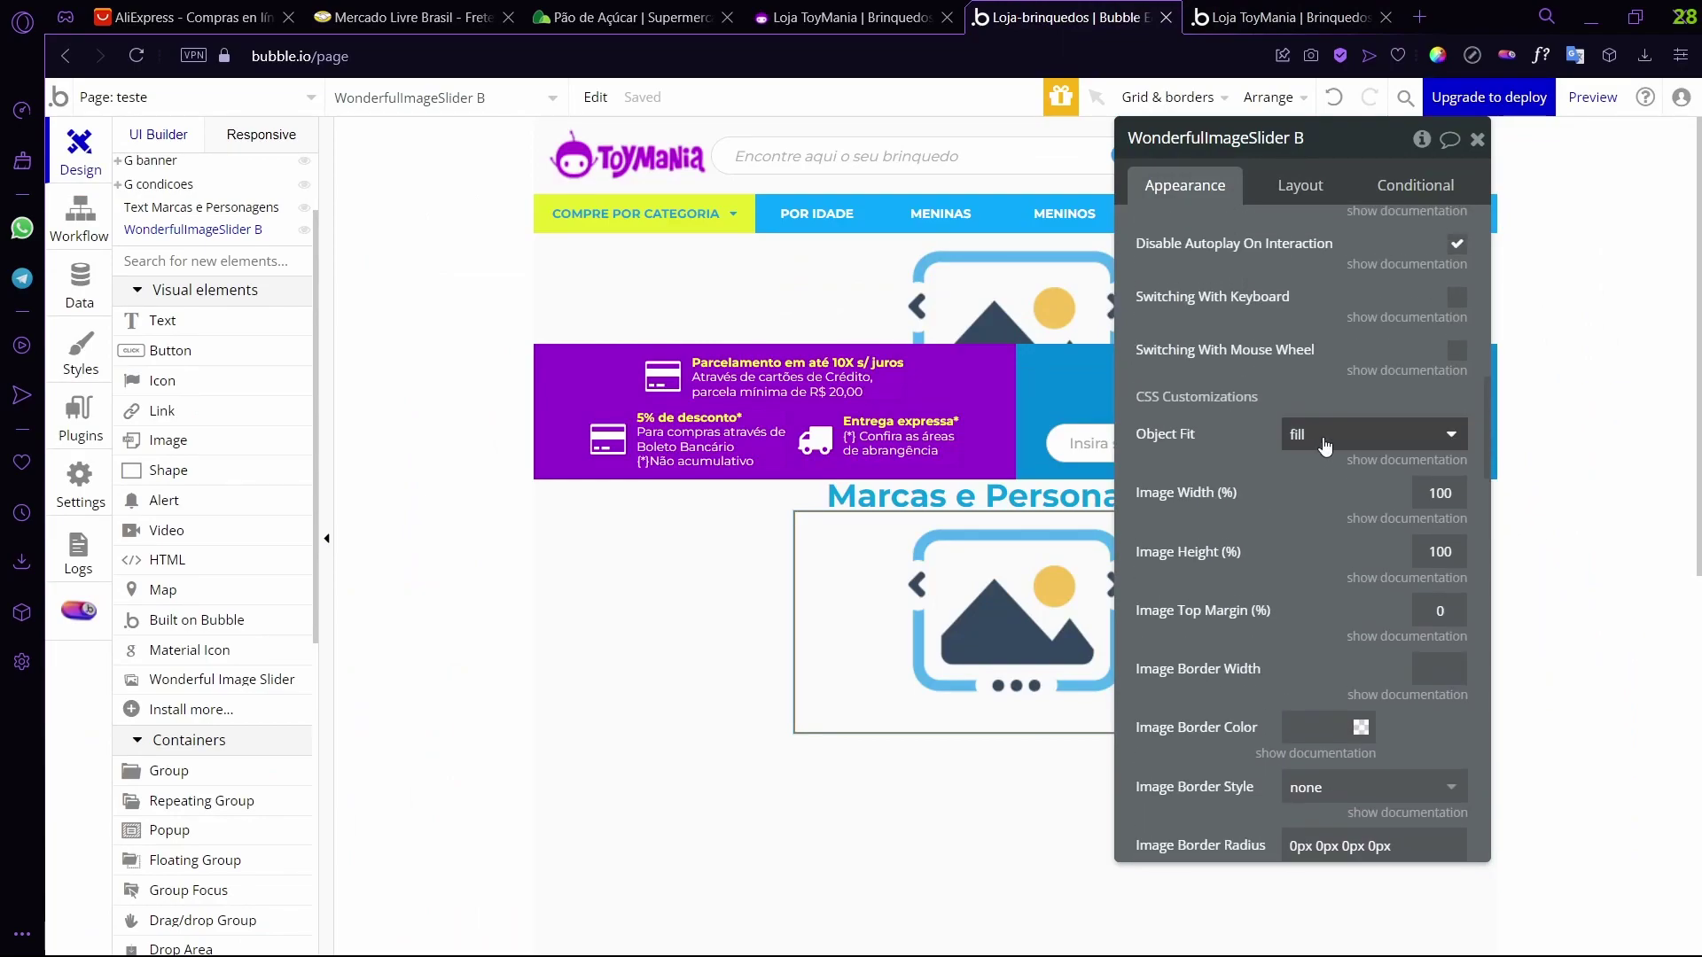
{"action": "left_click", "coordinate": [1325, 446]}
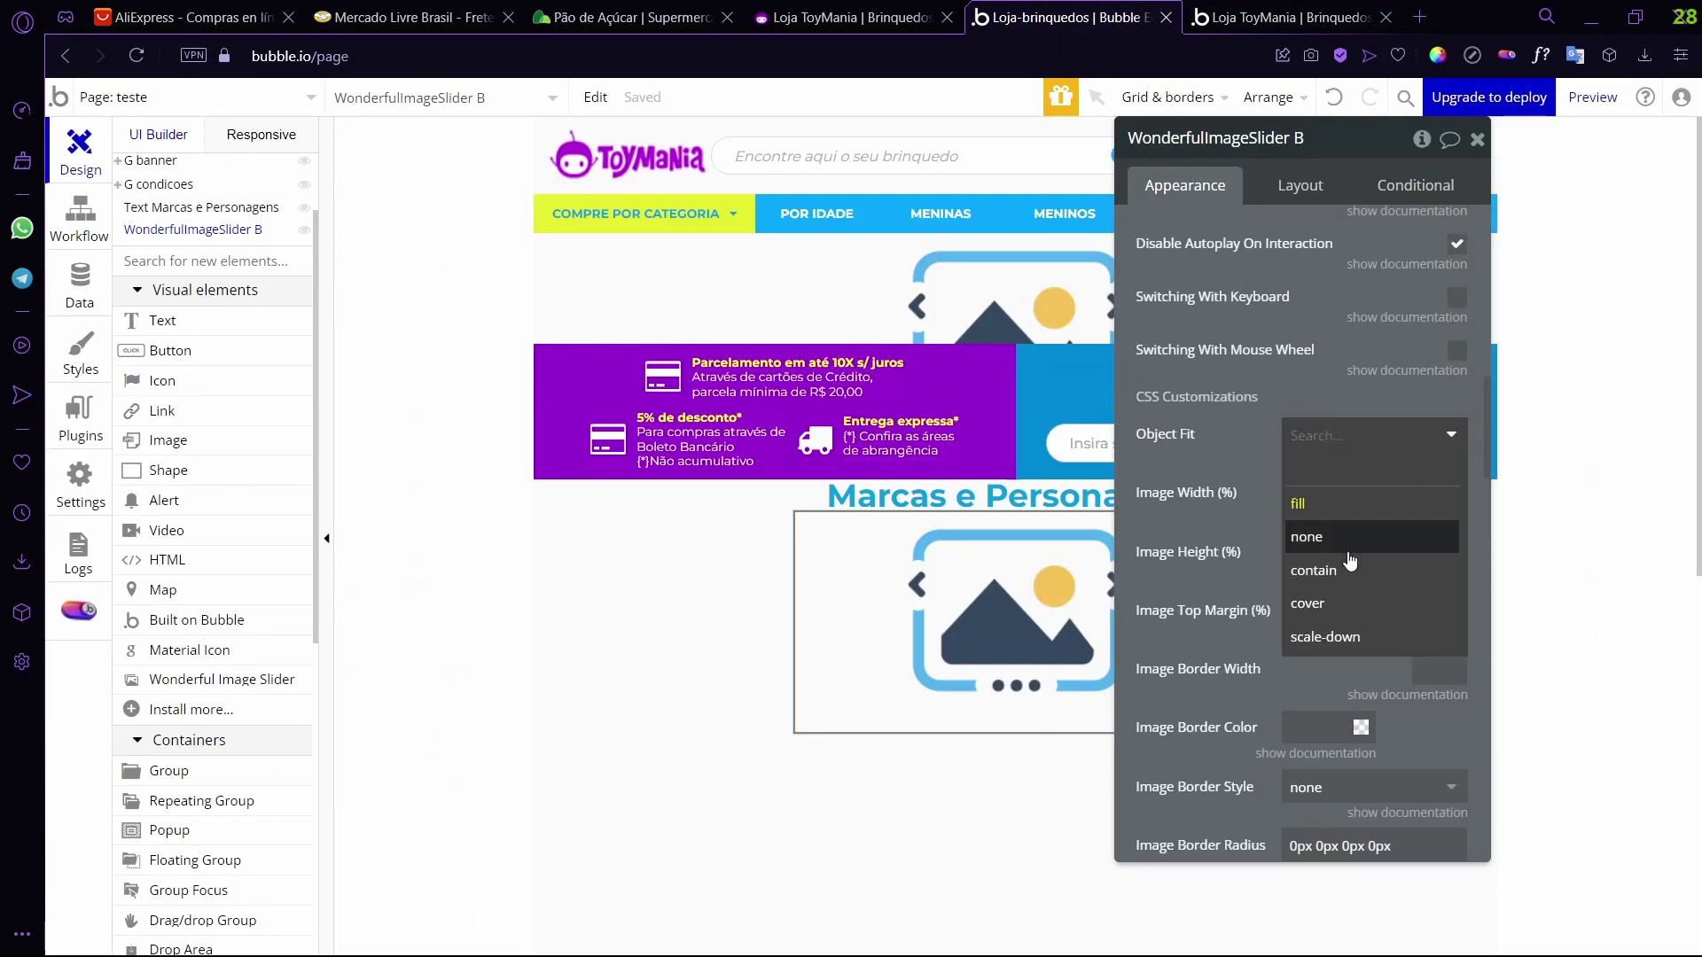
{"action": "left_click", "coordinate": [1348, 646]}
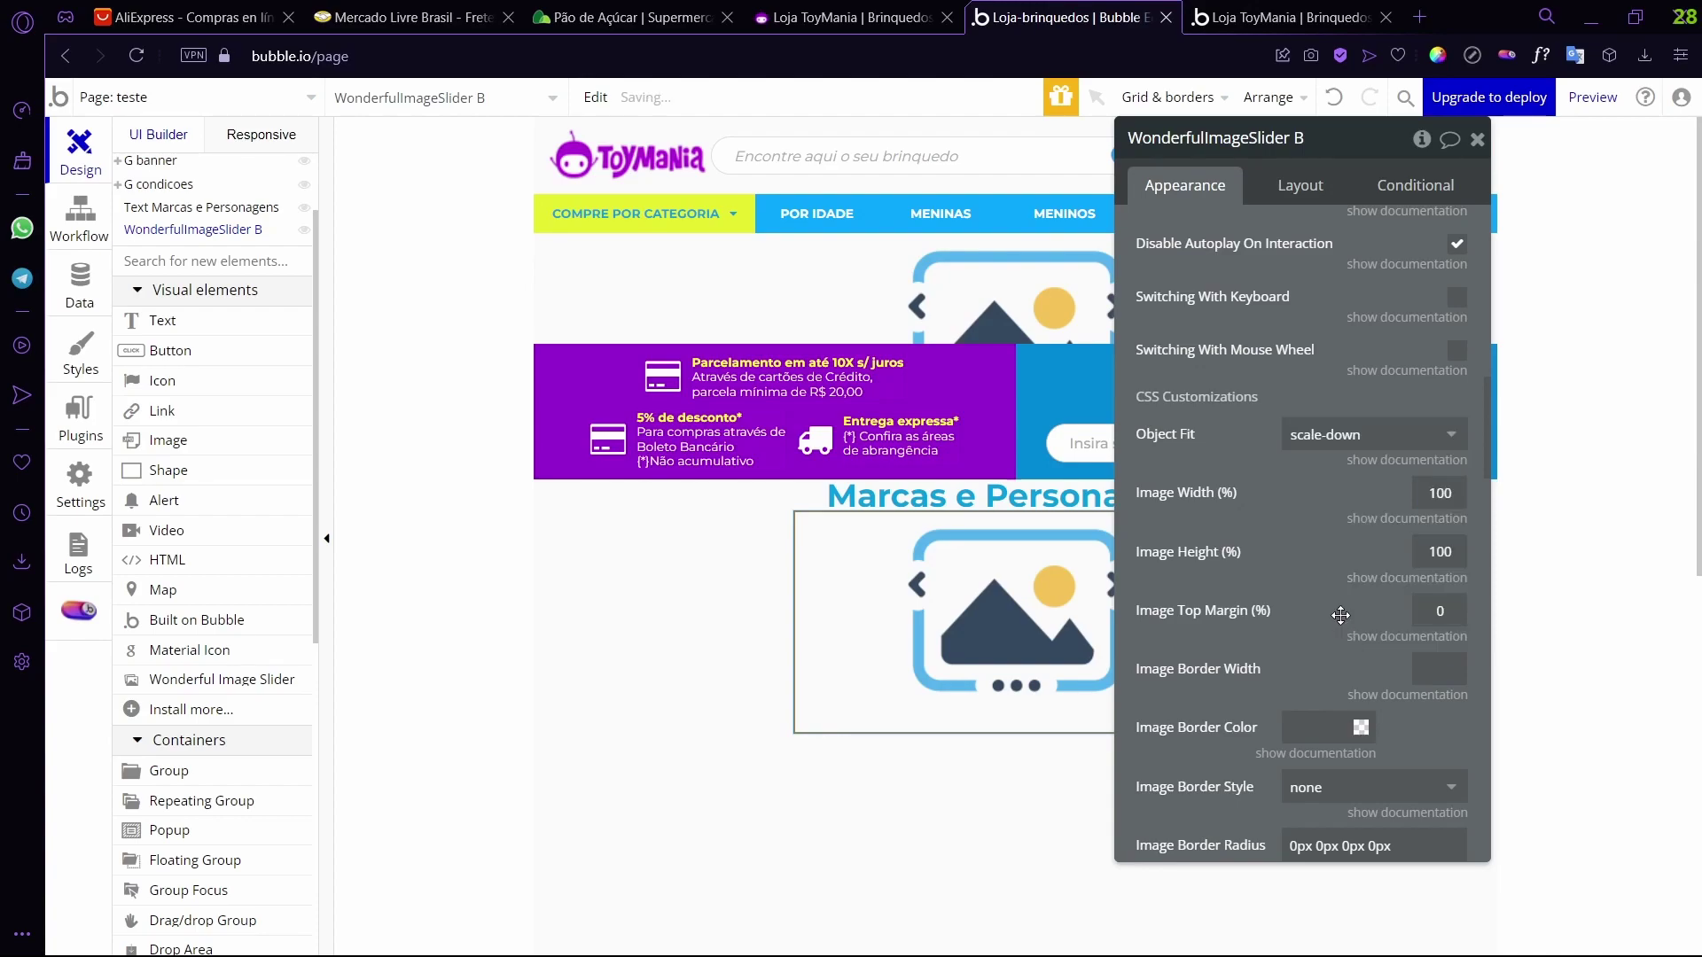
{"action": "left_click", "coordinate": [1329, 434]}
{"action": "left_click", "coordinate": [1338, 638]}
- Preview the teste page and examine the proportions and vertical spacing of the brand logos
{"action": "left_click", "coordinate": [1593, 97]}
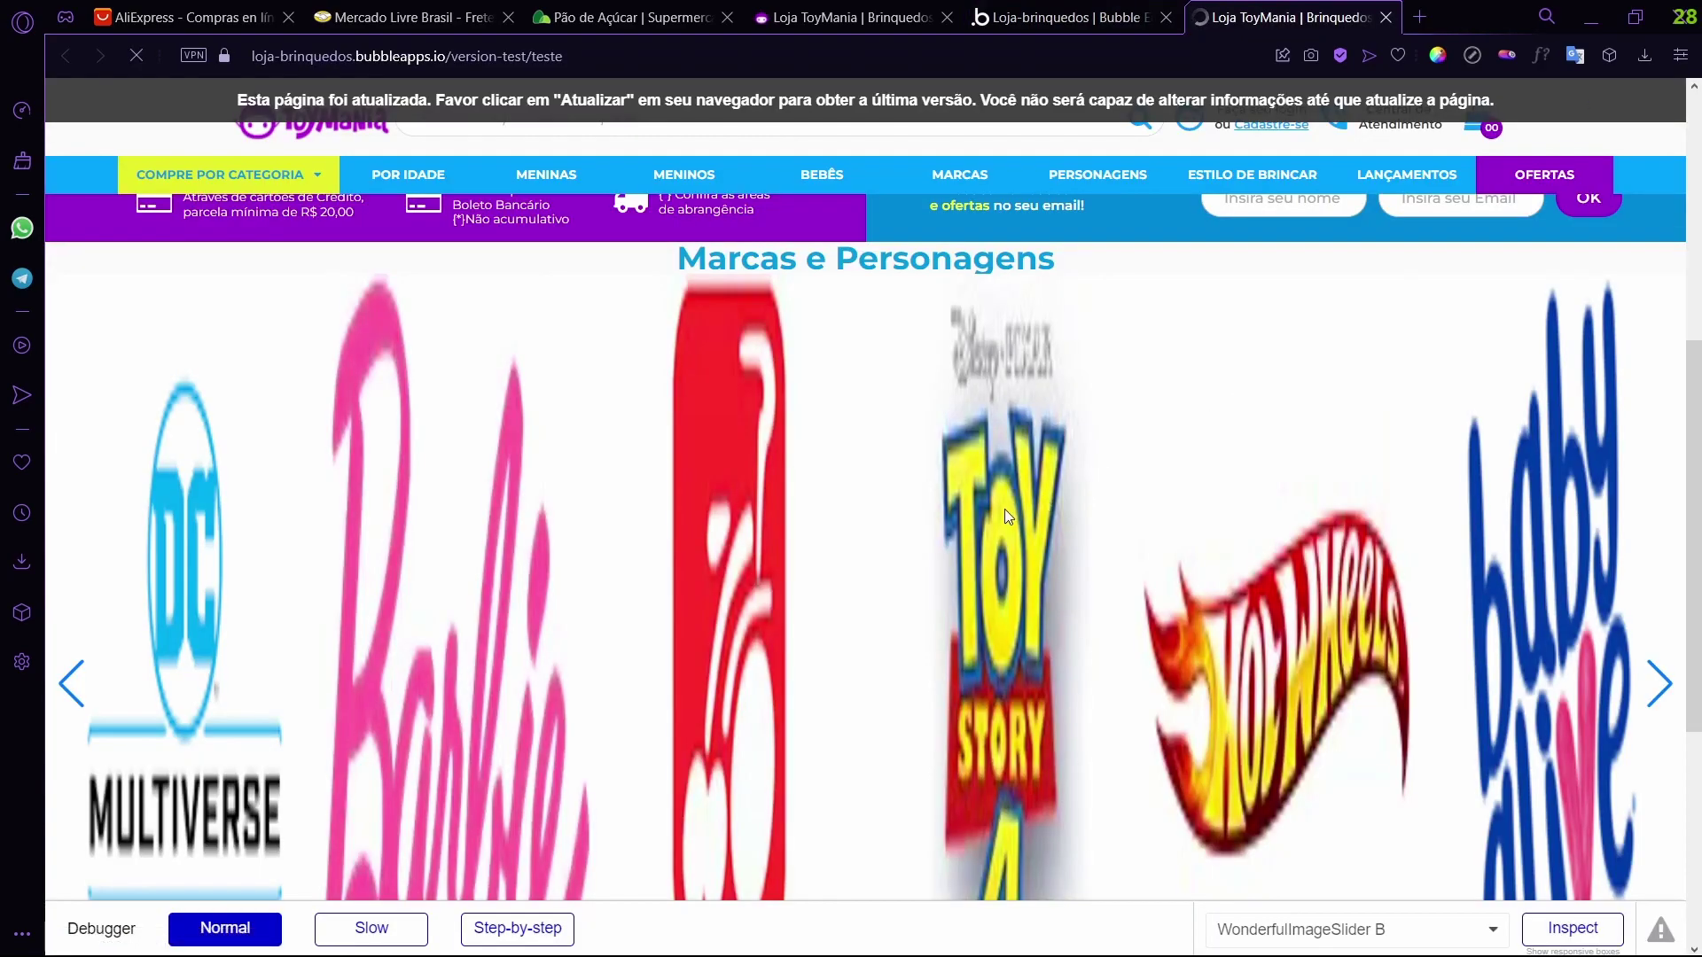
{"action": "scroll", "coordinate": [969, 561], "scroll_direction": "down", "scroll_amount": 5}
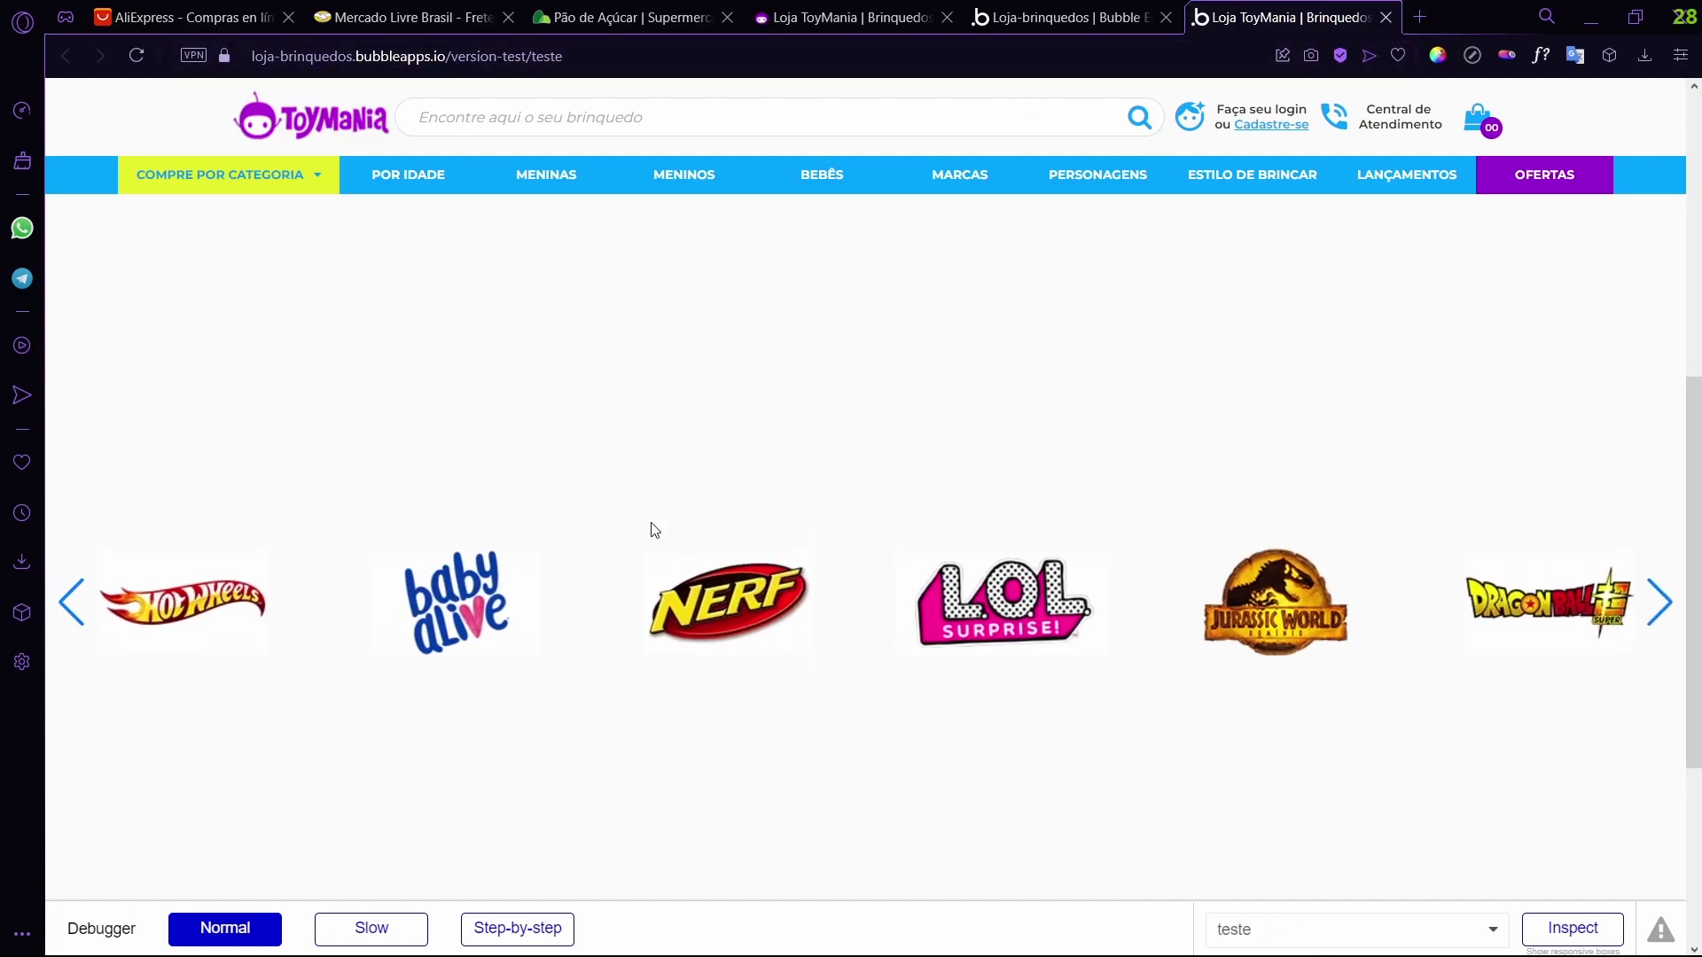
{"action": "scroll", "coordinate": [839, 581], "scroll_direction": "up", "scroll_amount": 3}
{"action": "scroll", "coordinate": [780, 685], "scroll_direction": "down", "scroll_amount": 1}
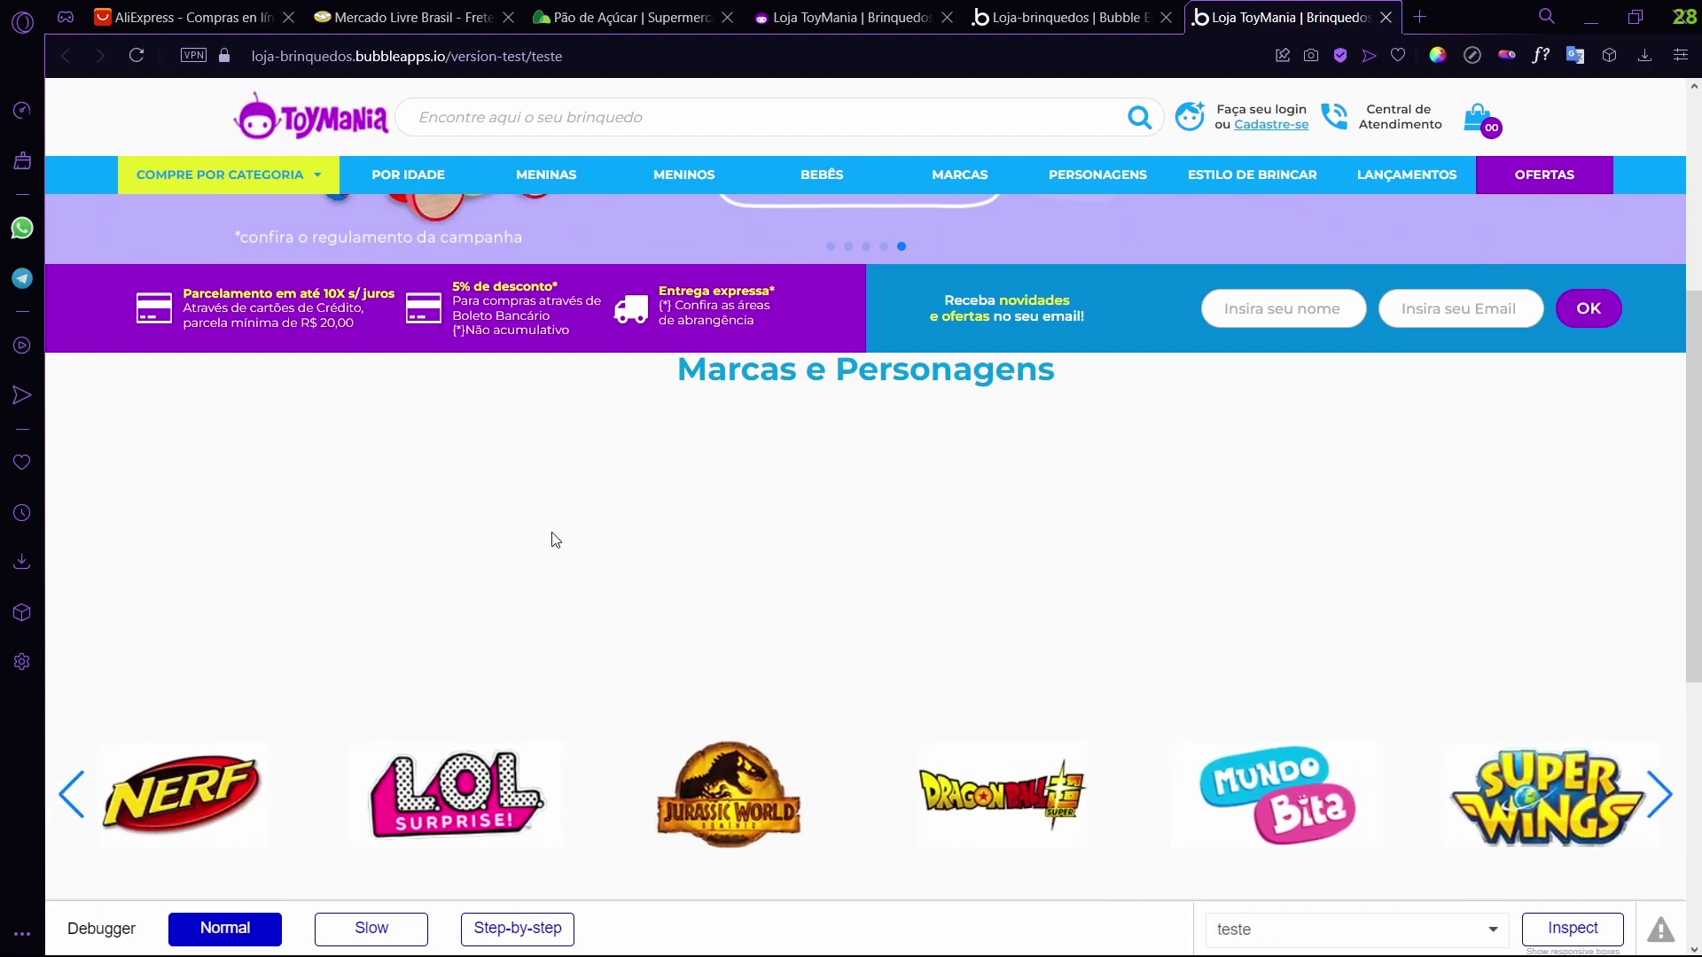
- Back in the page editor, set the brand slider's layout height to 40
{"action": "left_click", "coordinate": [1073, 17]}
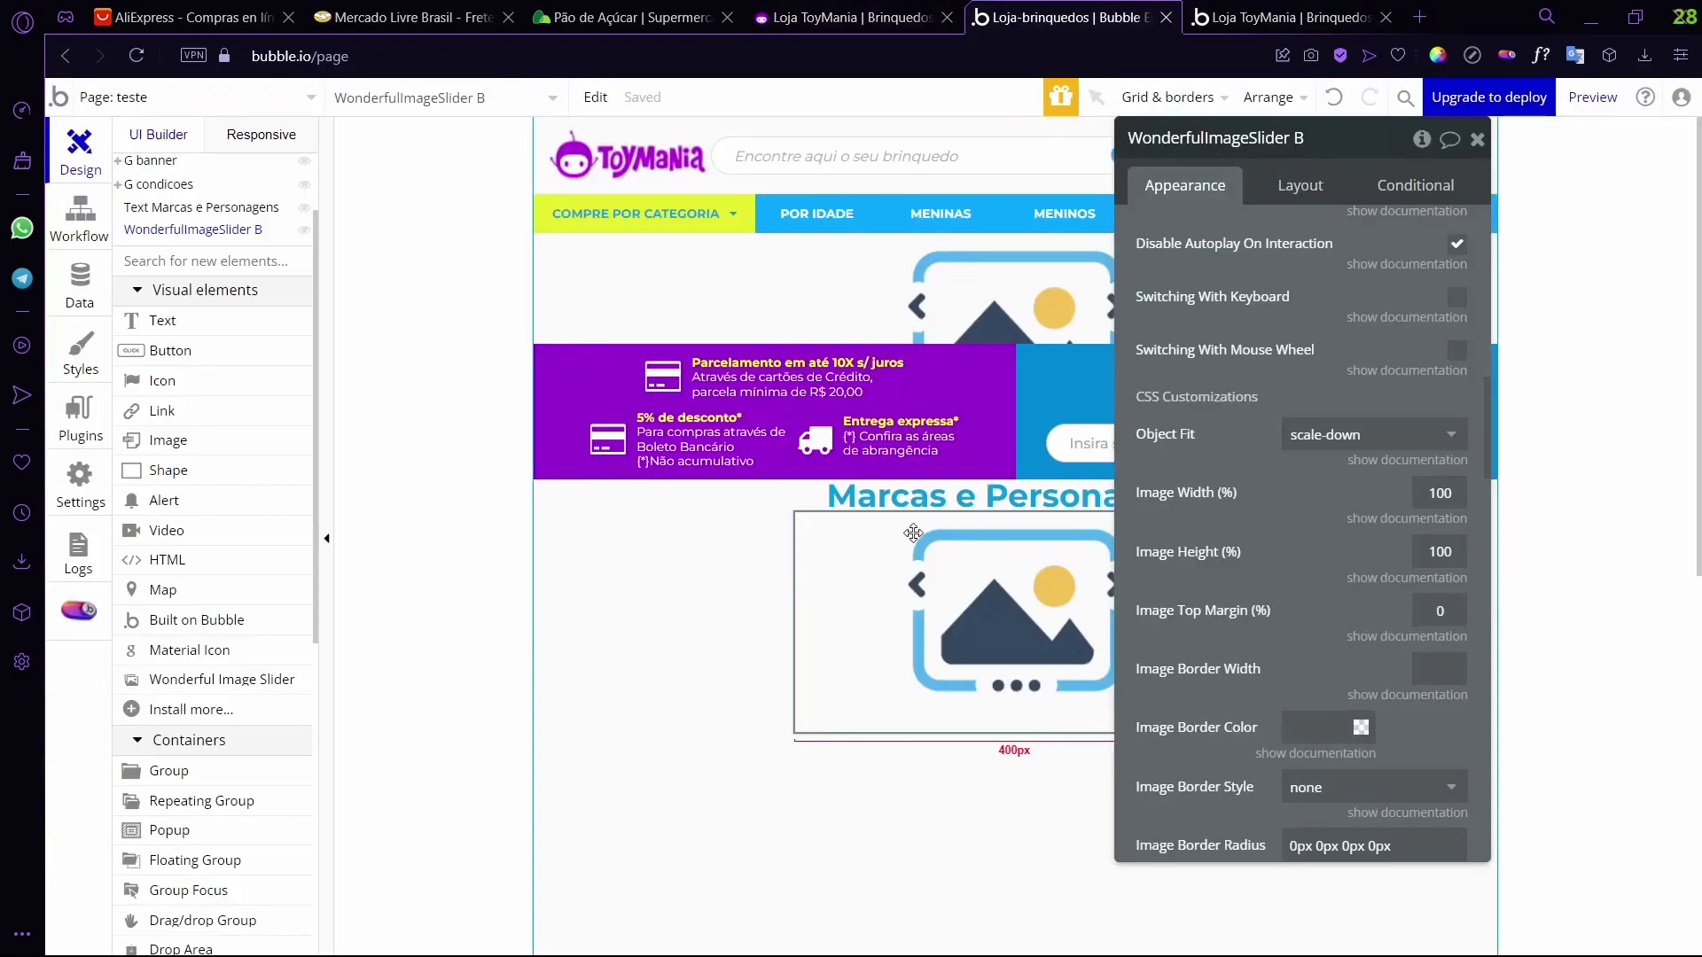
{"action": "left_click", "coordinate": [1295, 195]}
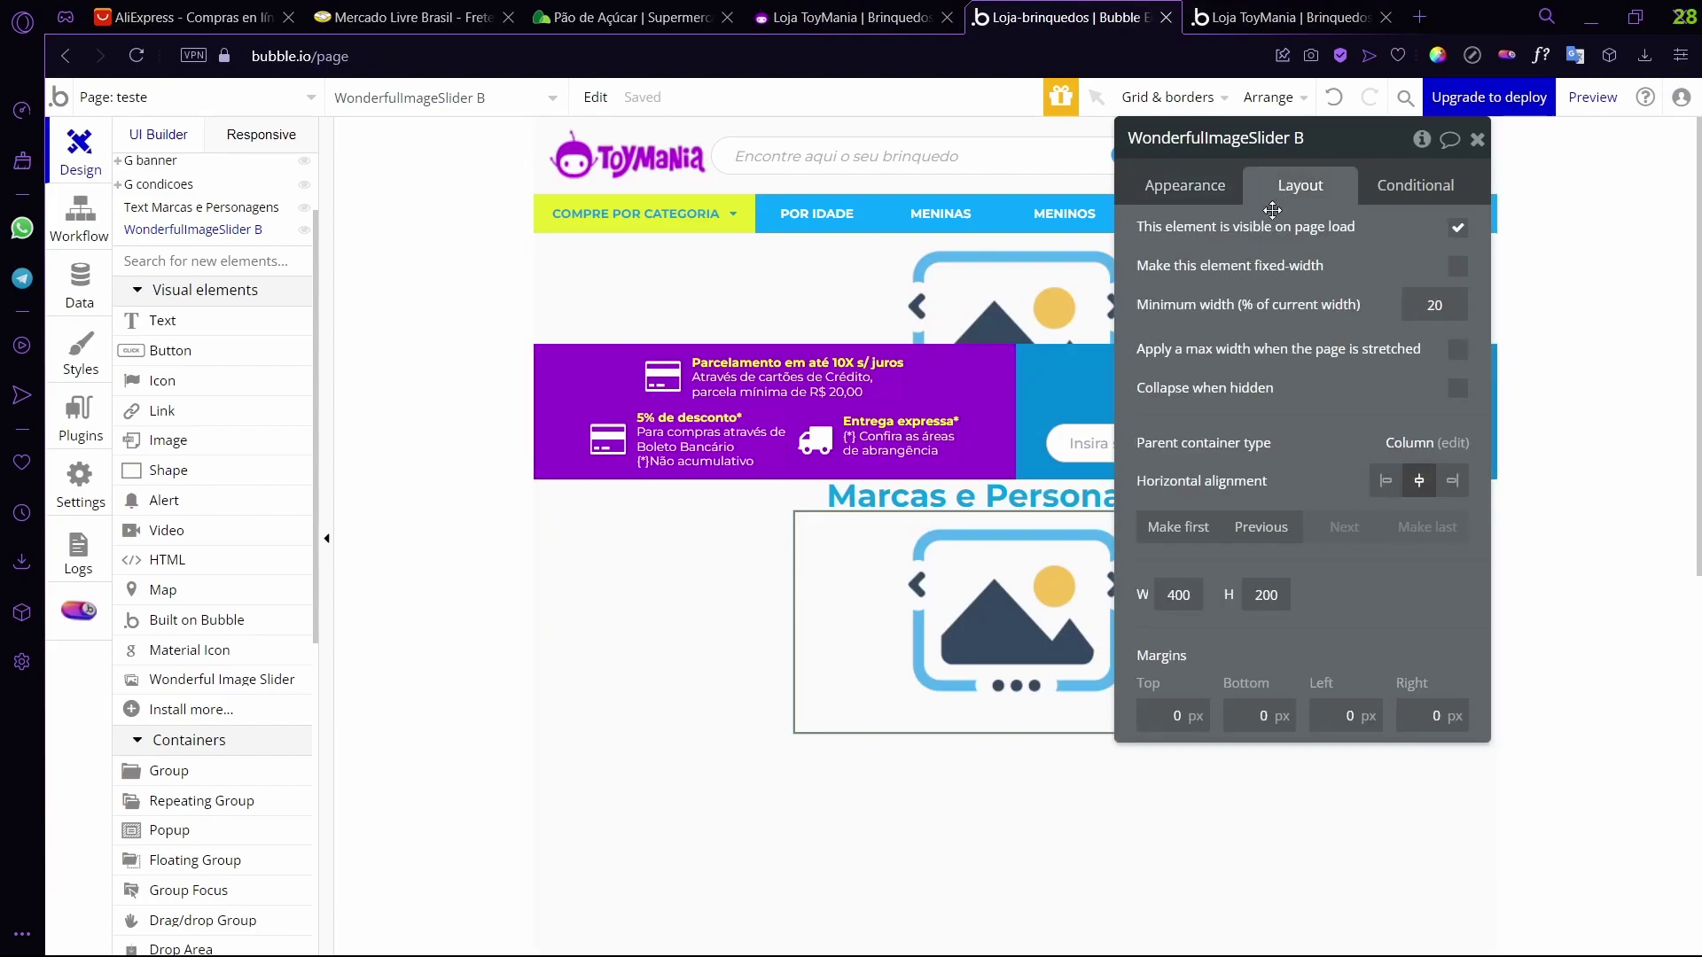
{"action": "left_click", "coordinate": [1260, 597]}
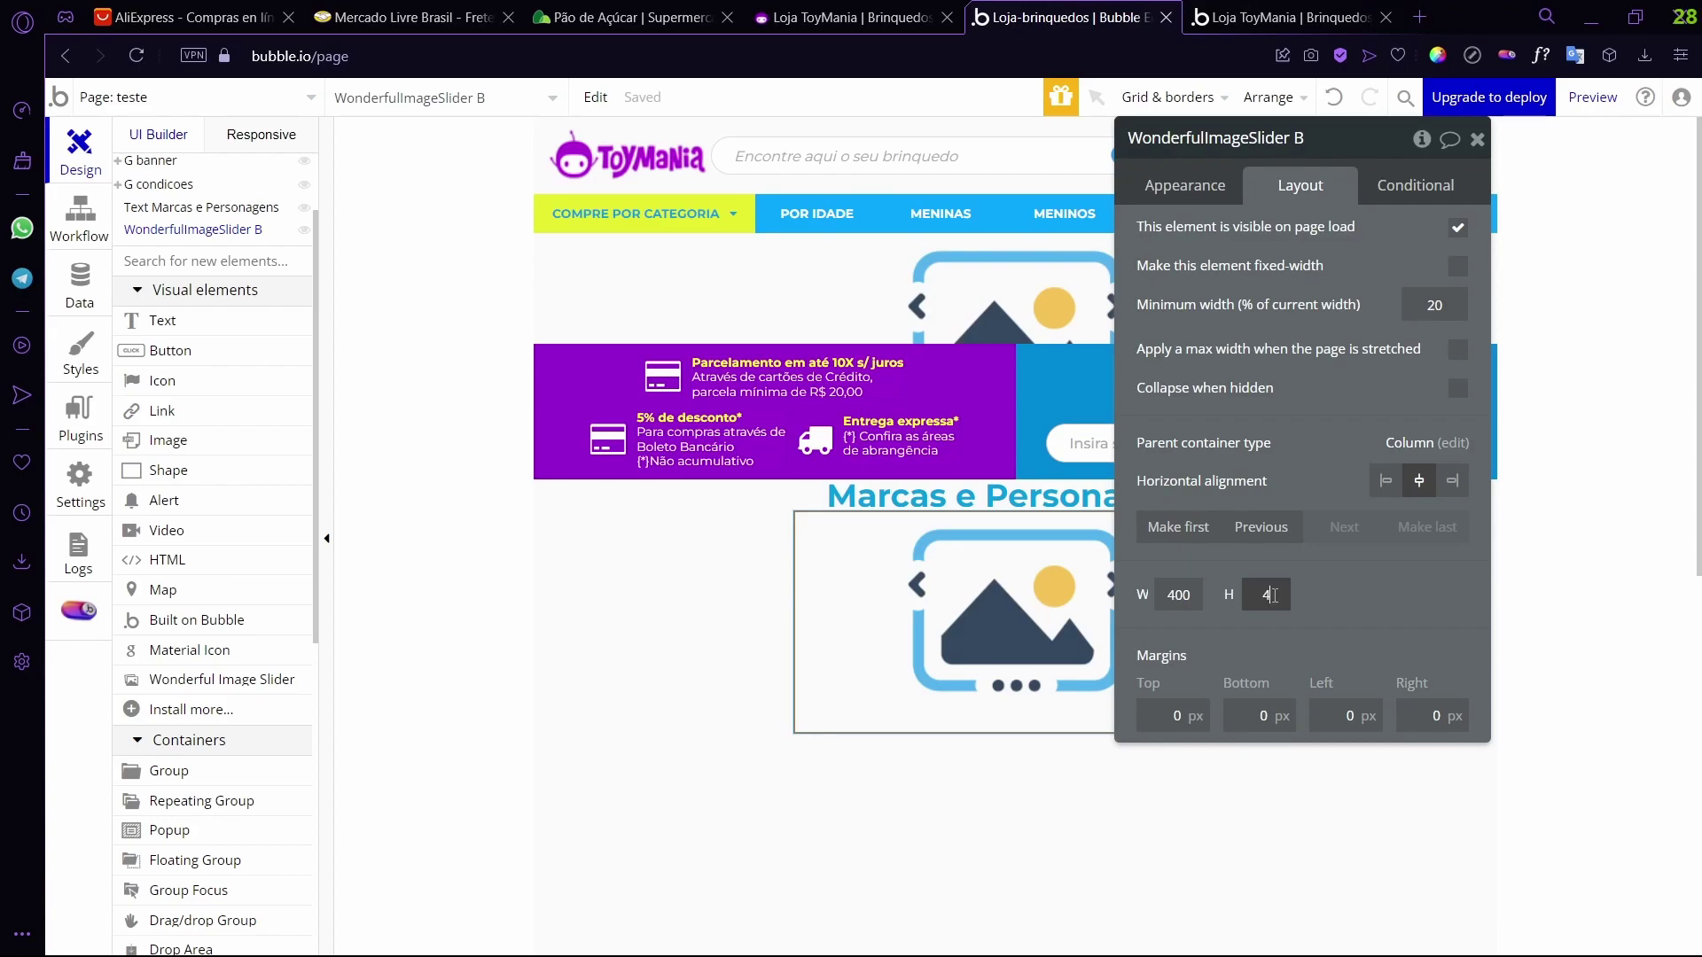
- Preview the teste page to check the spacing below the Marcas e Personagens heading, and return to the editor
{"action": "left_click", "coordinate": [1603, 100]}
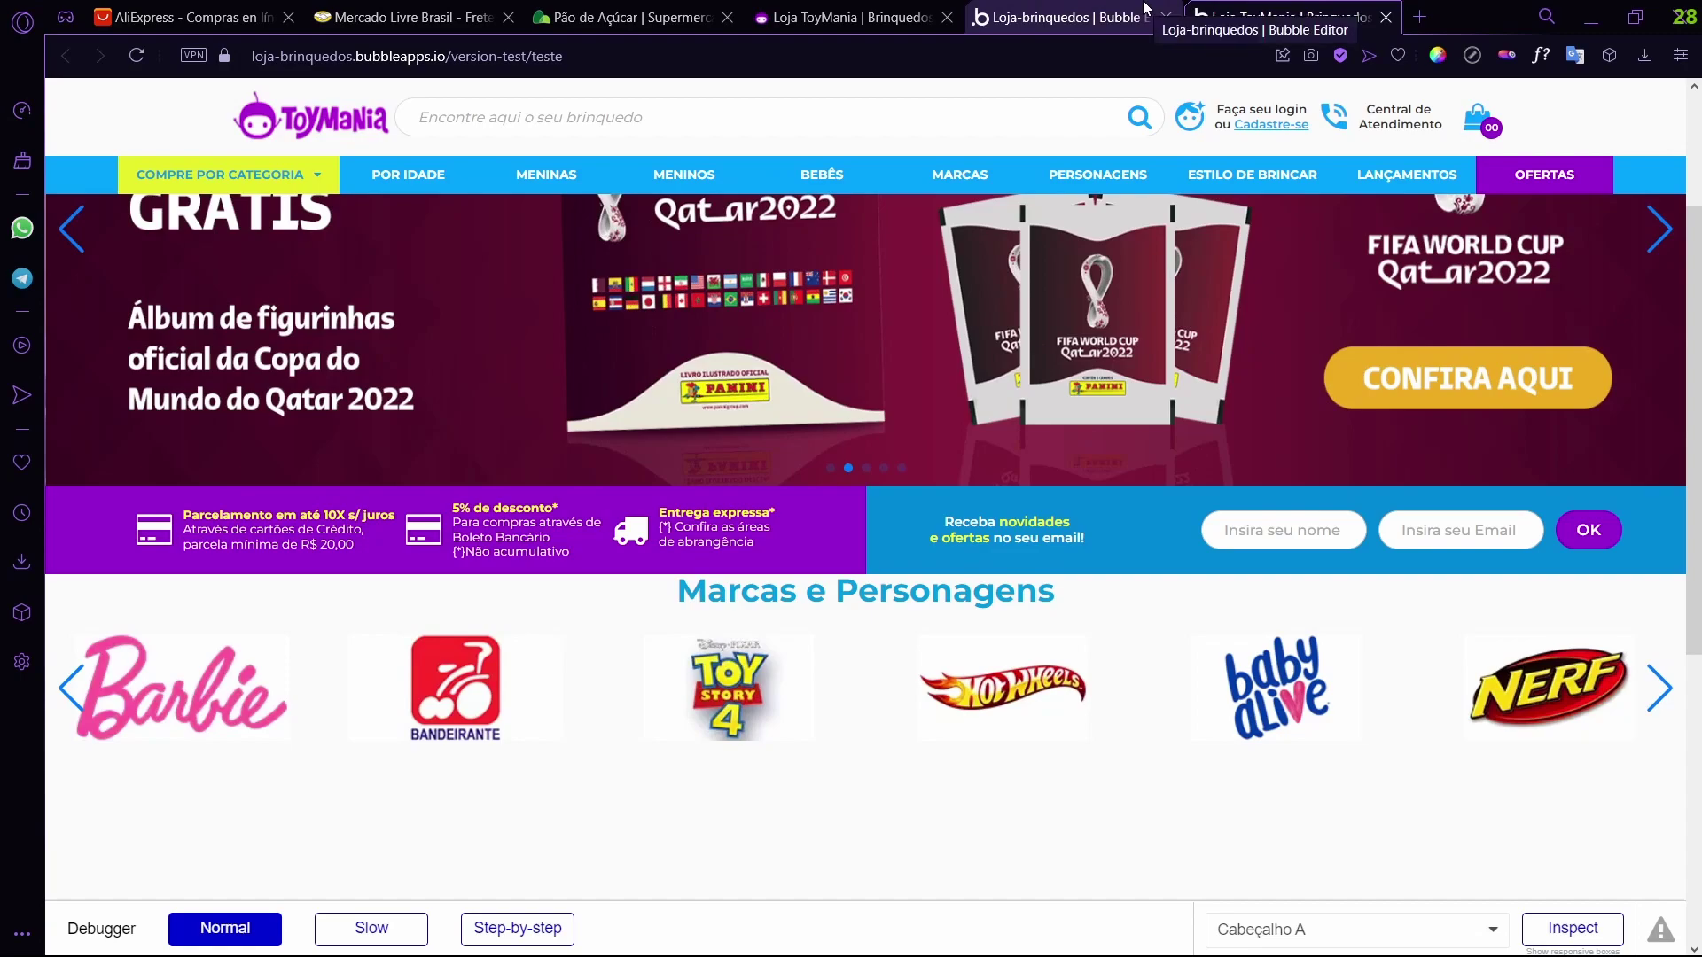
{"action": "left_click", "coordinate": [1142, 14]}
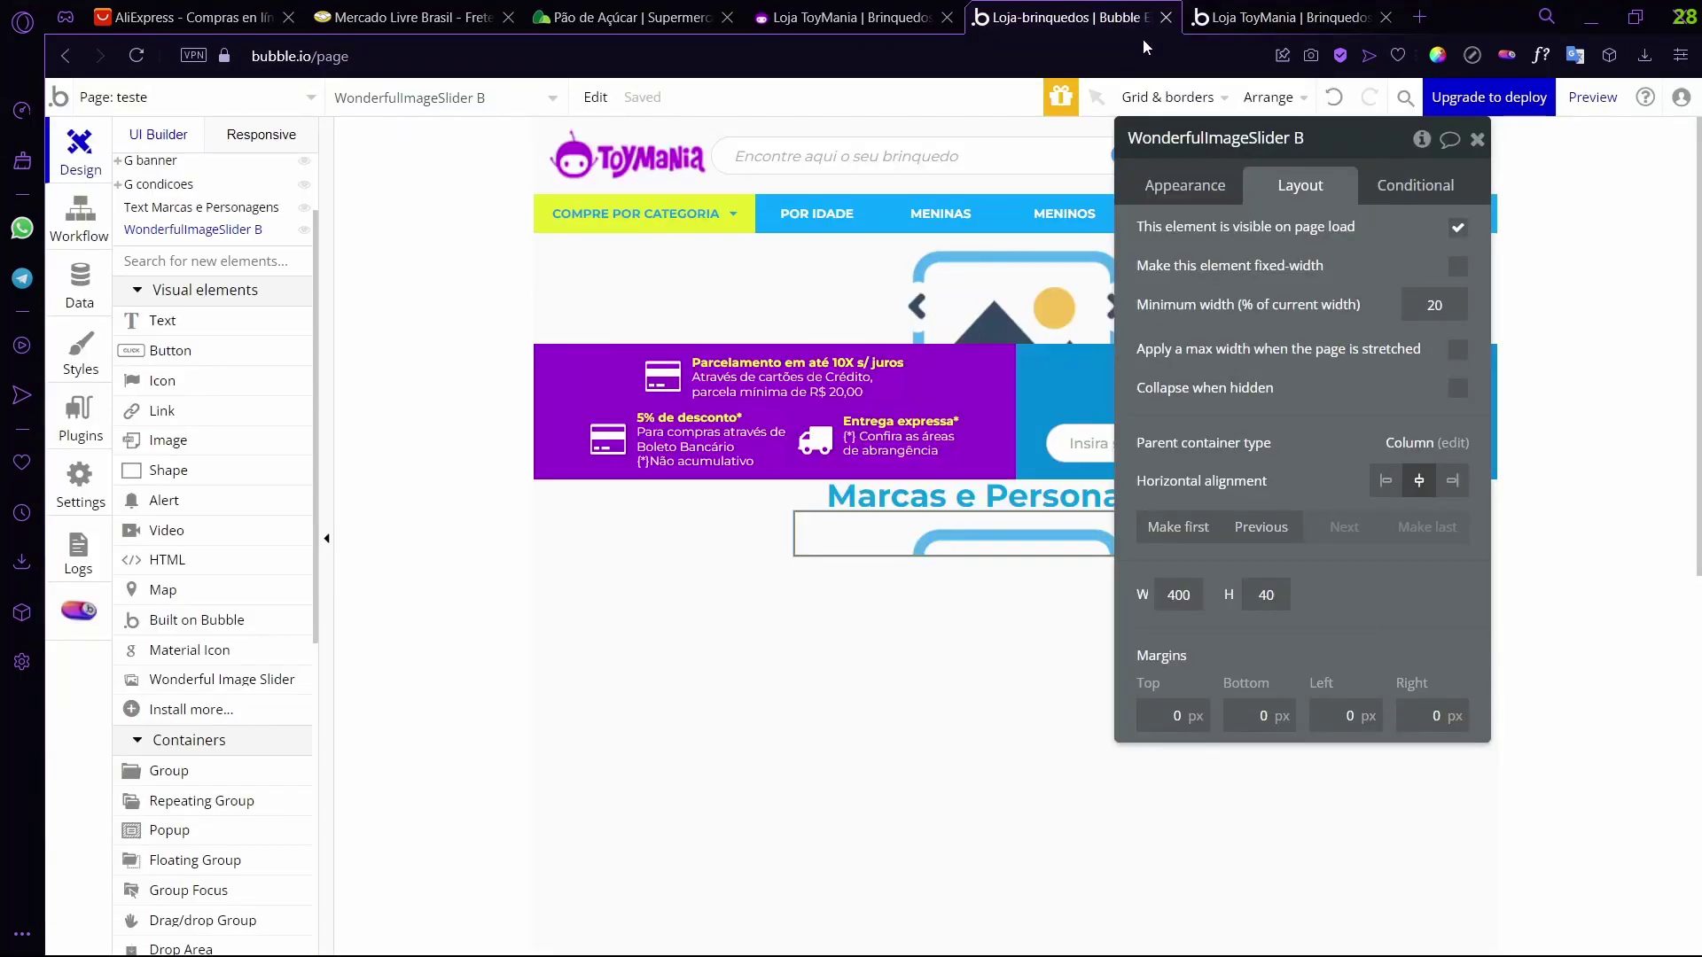
{"action": "left_click", "coordinate": [1277, 588]}
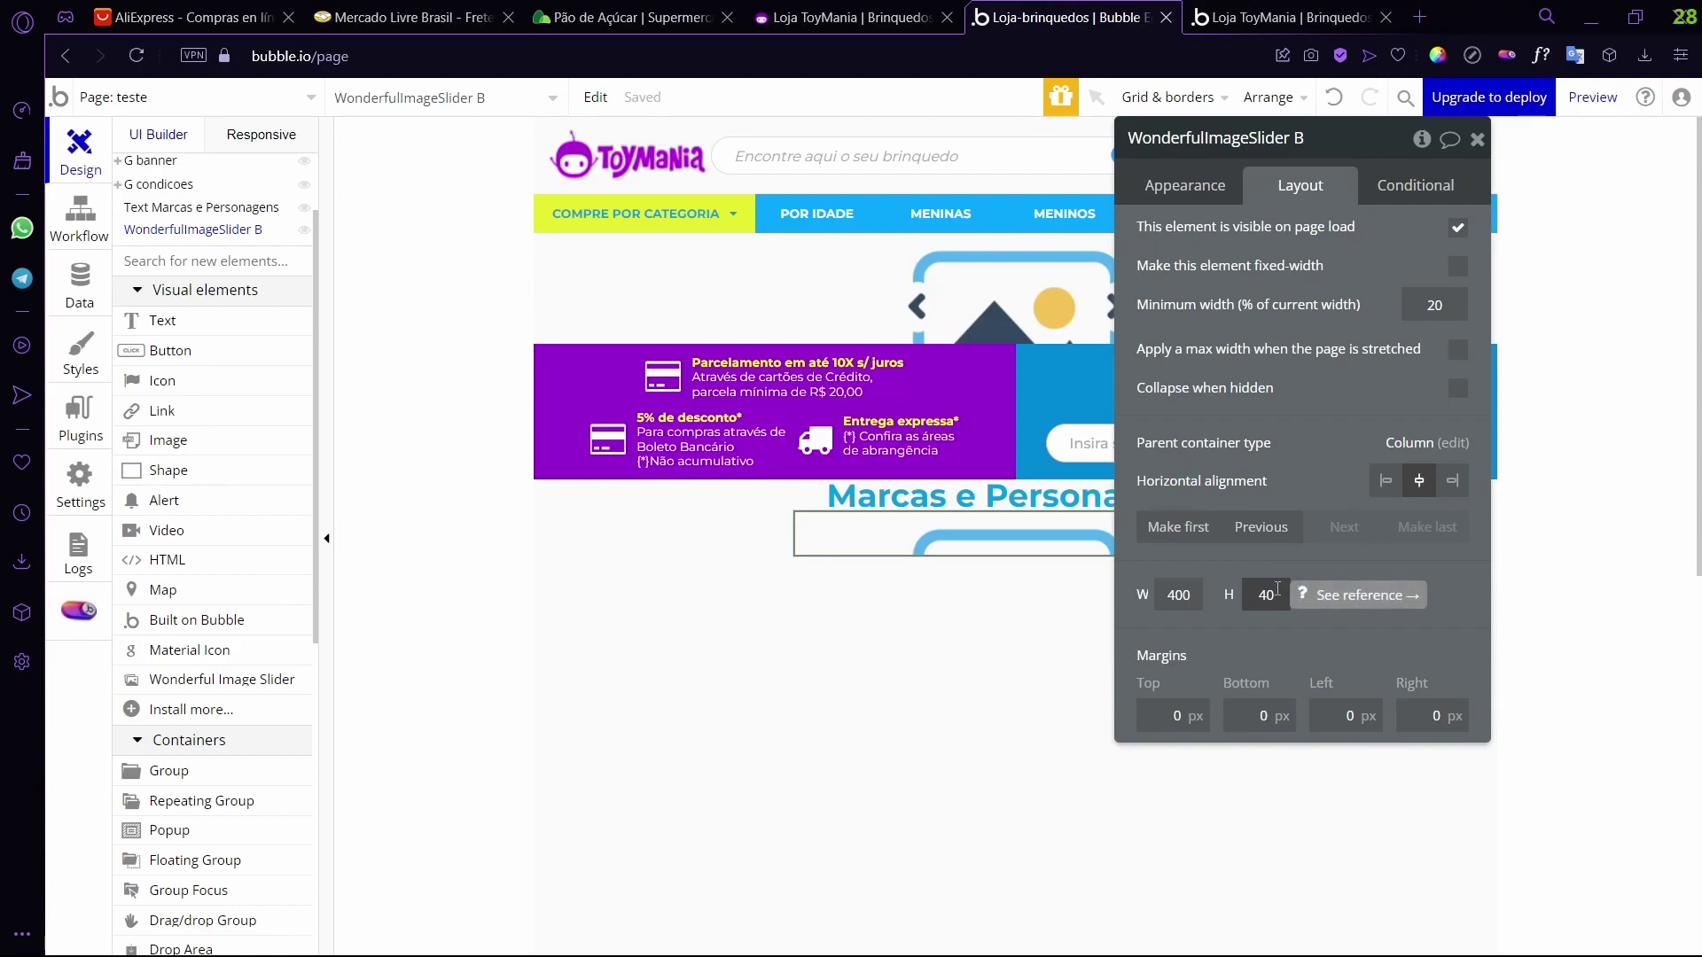
{"action": "left_click", "coordinate": [1301, 27]}
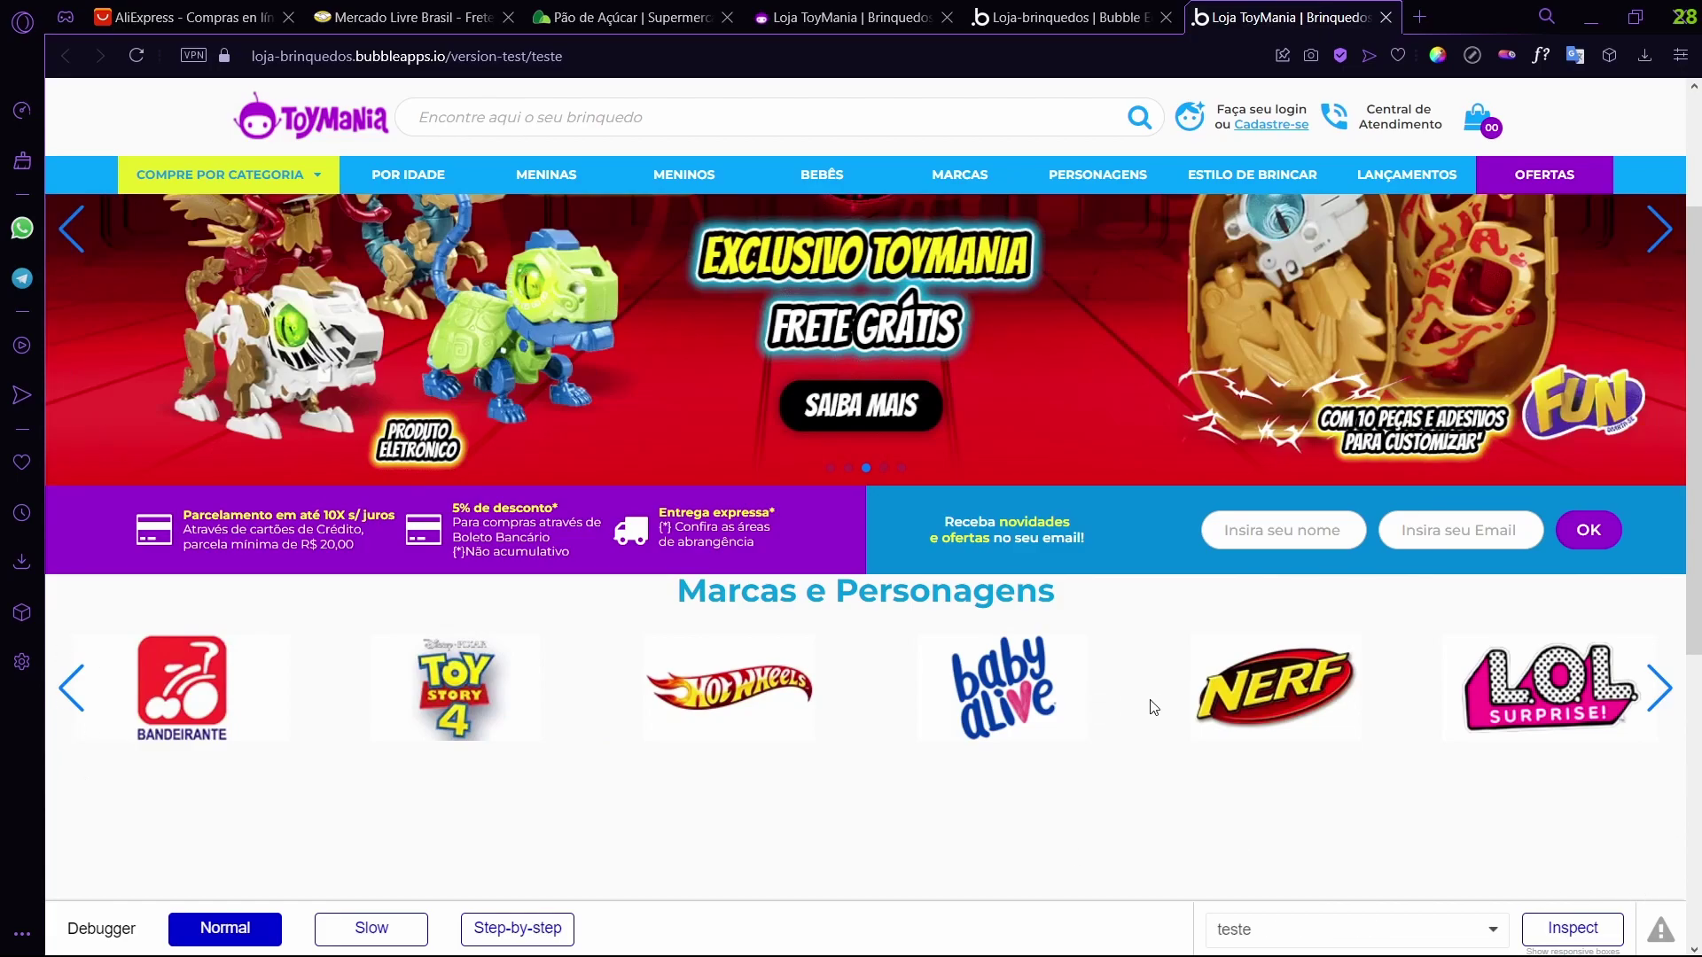
{"action": "left_click", "coordinate": [1064, 17]}
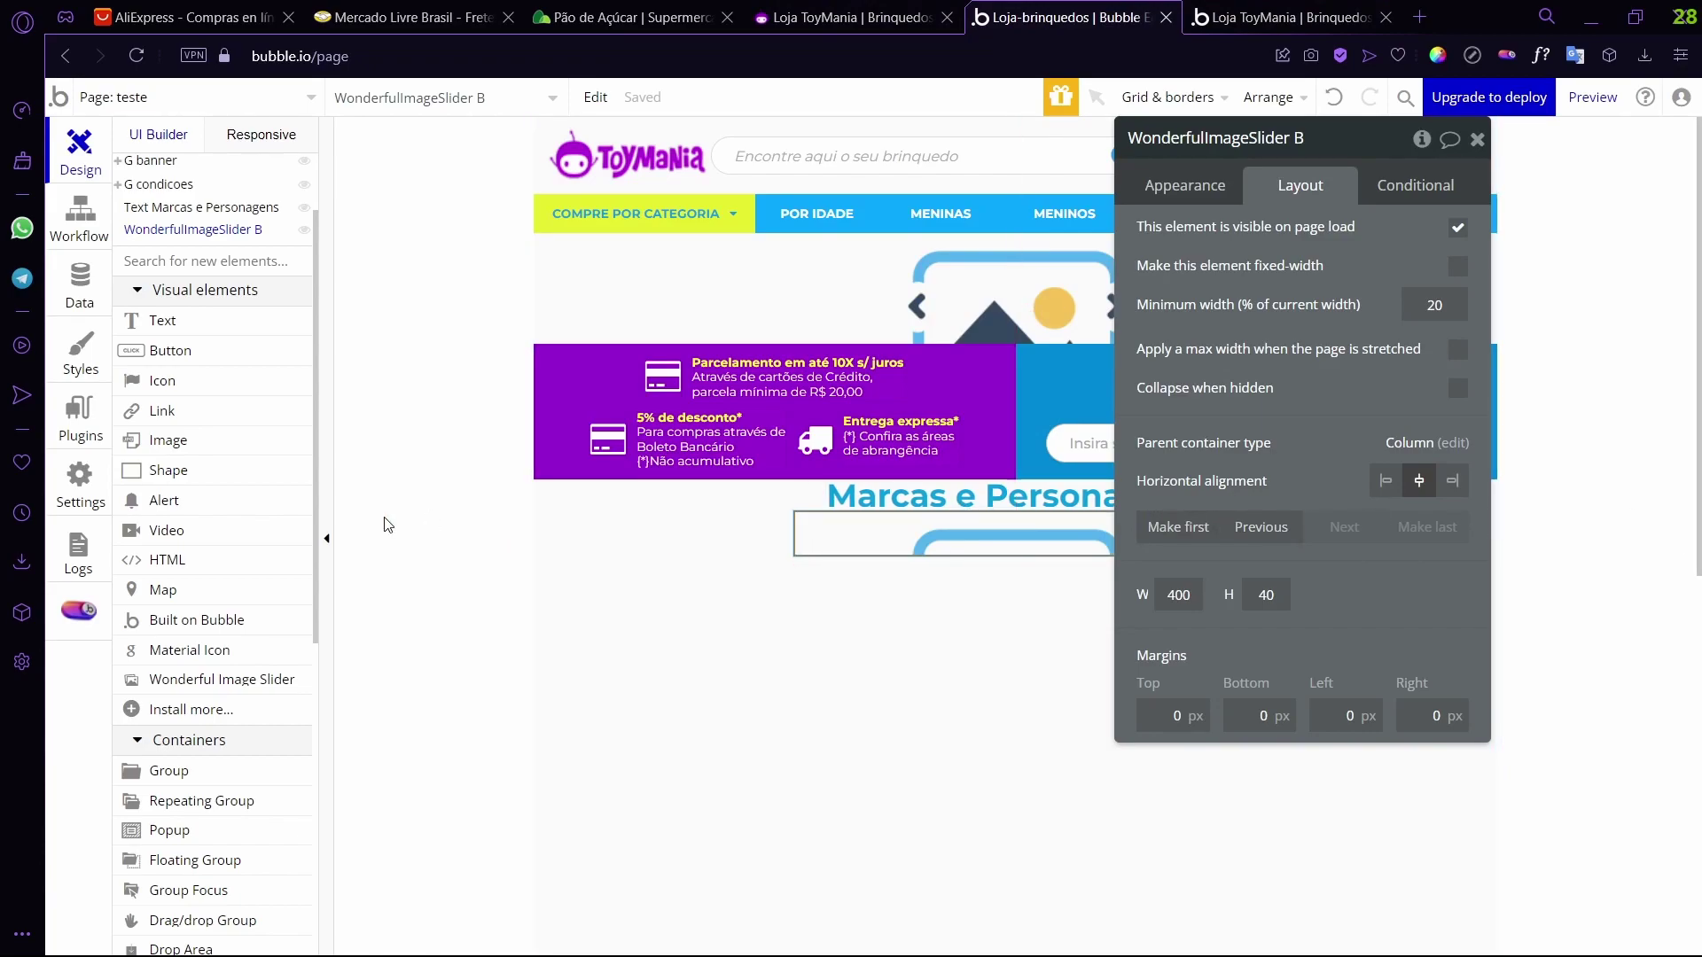
- Group the Marcas e Personagens heading and the brand slider together in a Column container
{"action": "left_click", "coordinate": [1190, 182]}
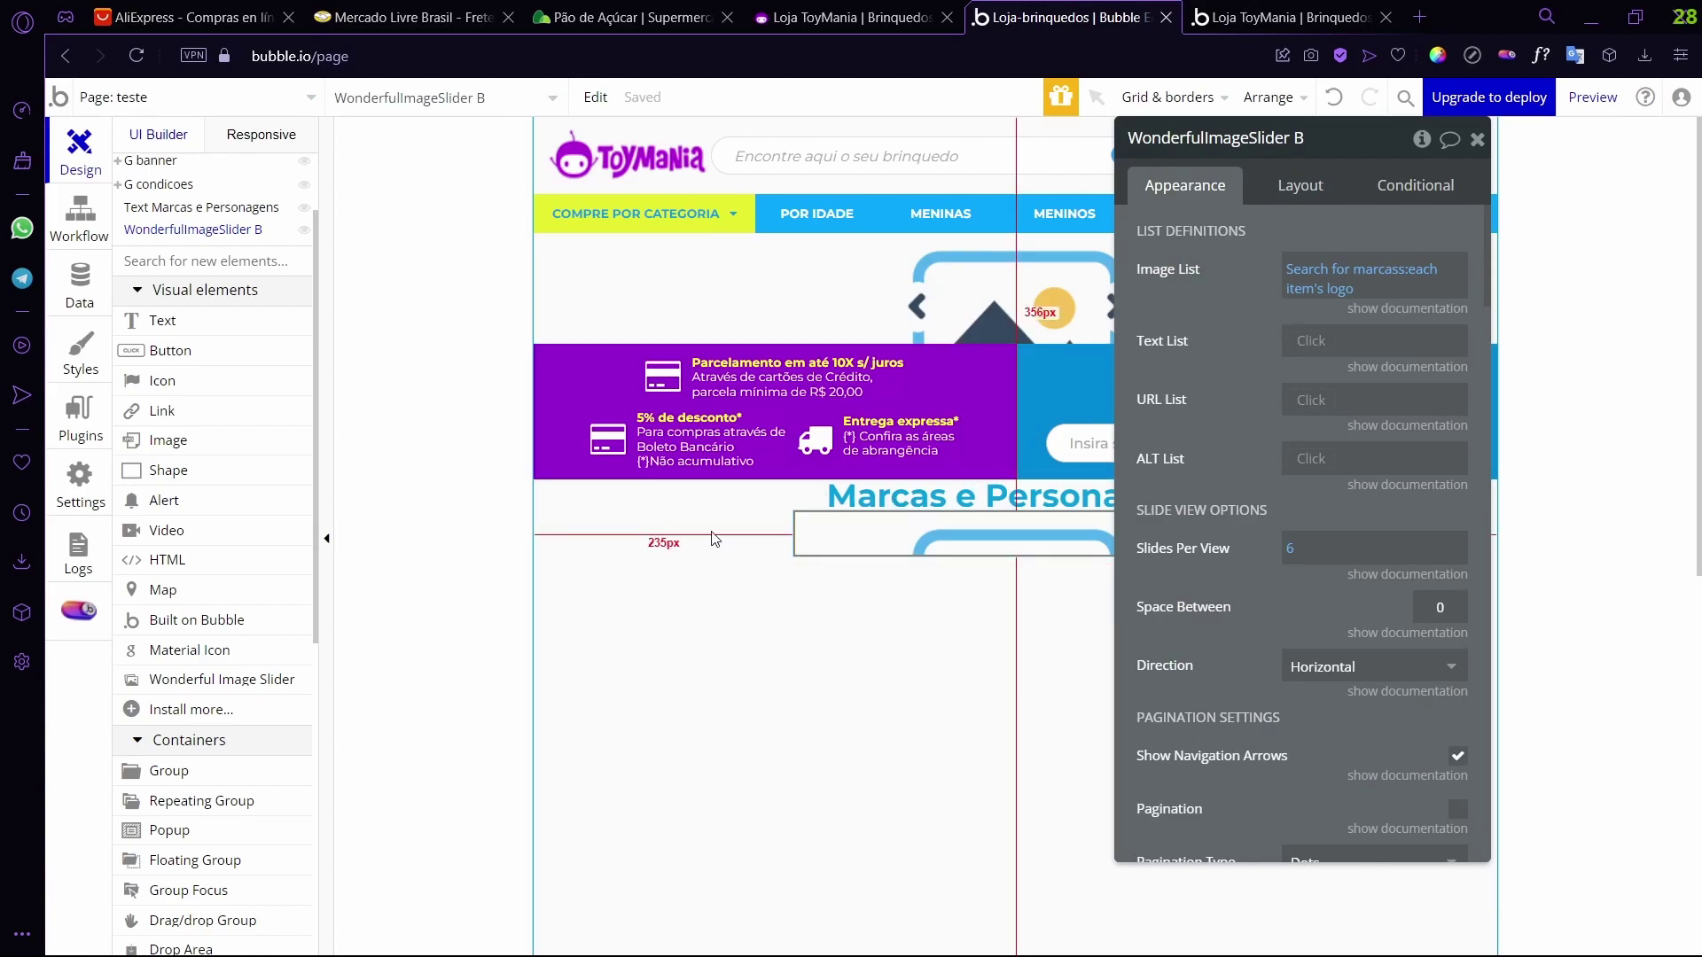
{"action": "left_click", "coordinate": [899, 536]}
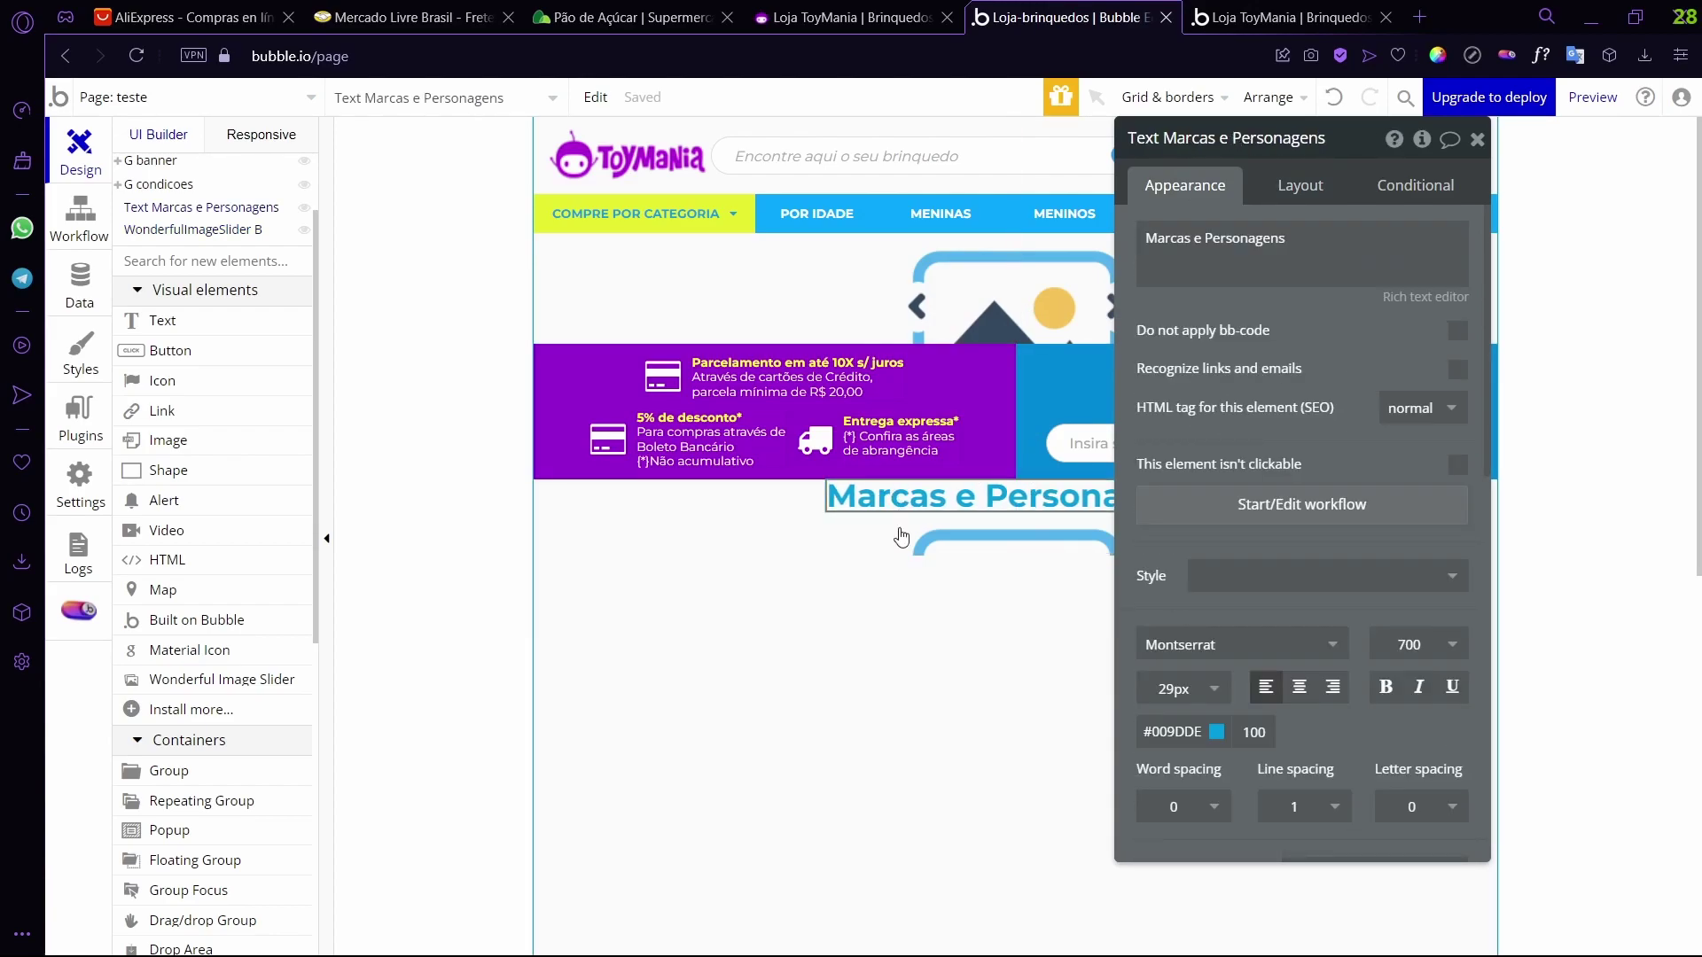
{"action": "left_click", "coordinate": [902, 551]}
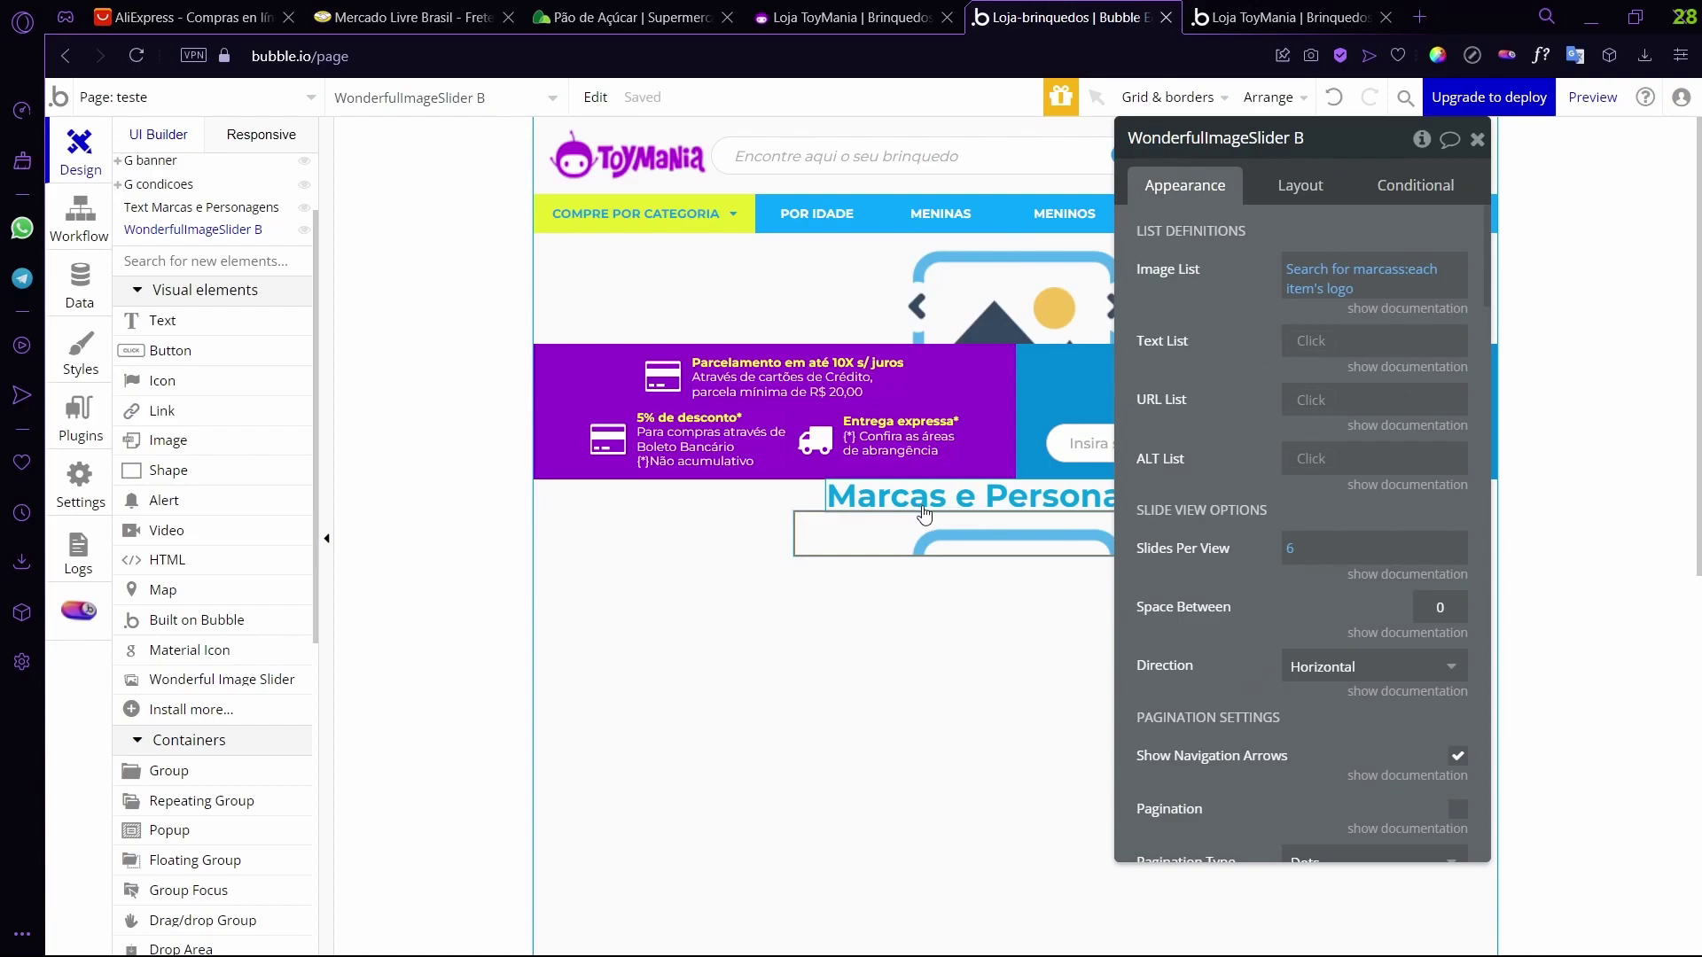
{"action": "left_click", "coordinate": [931, 504]}
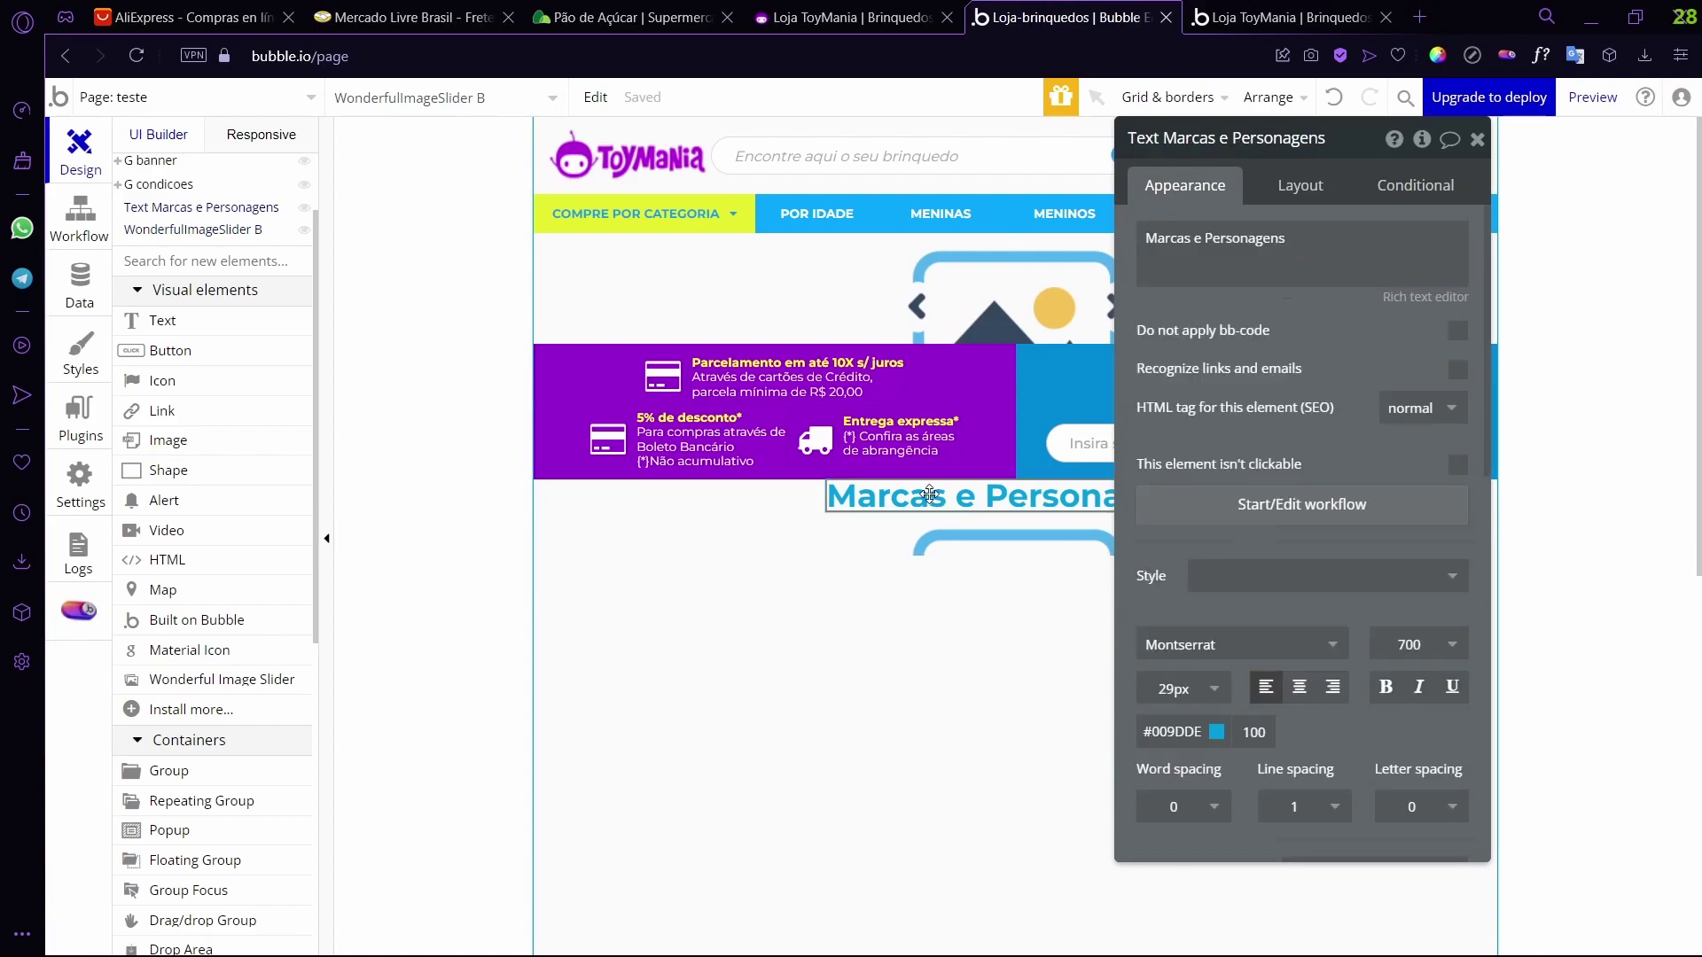
{"action": "left_click", "coordinate": [931, 551], "text": "shift"}
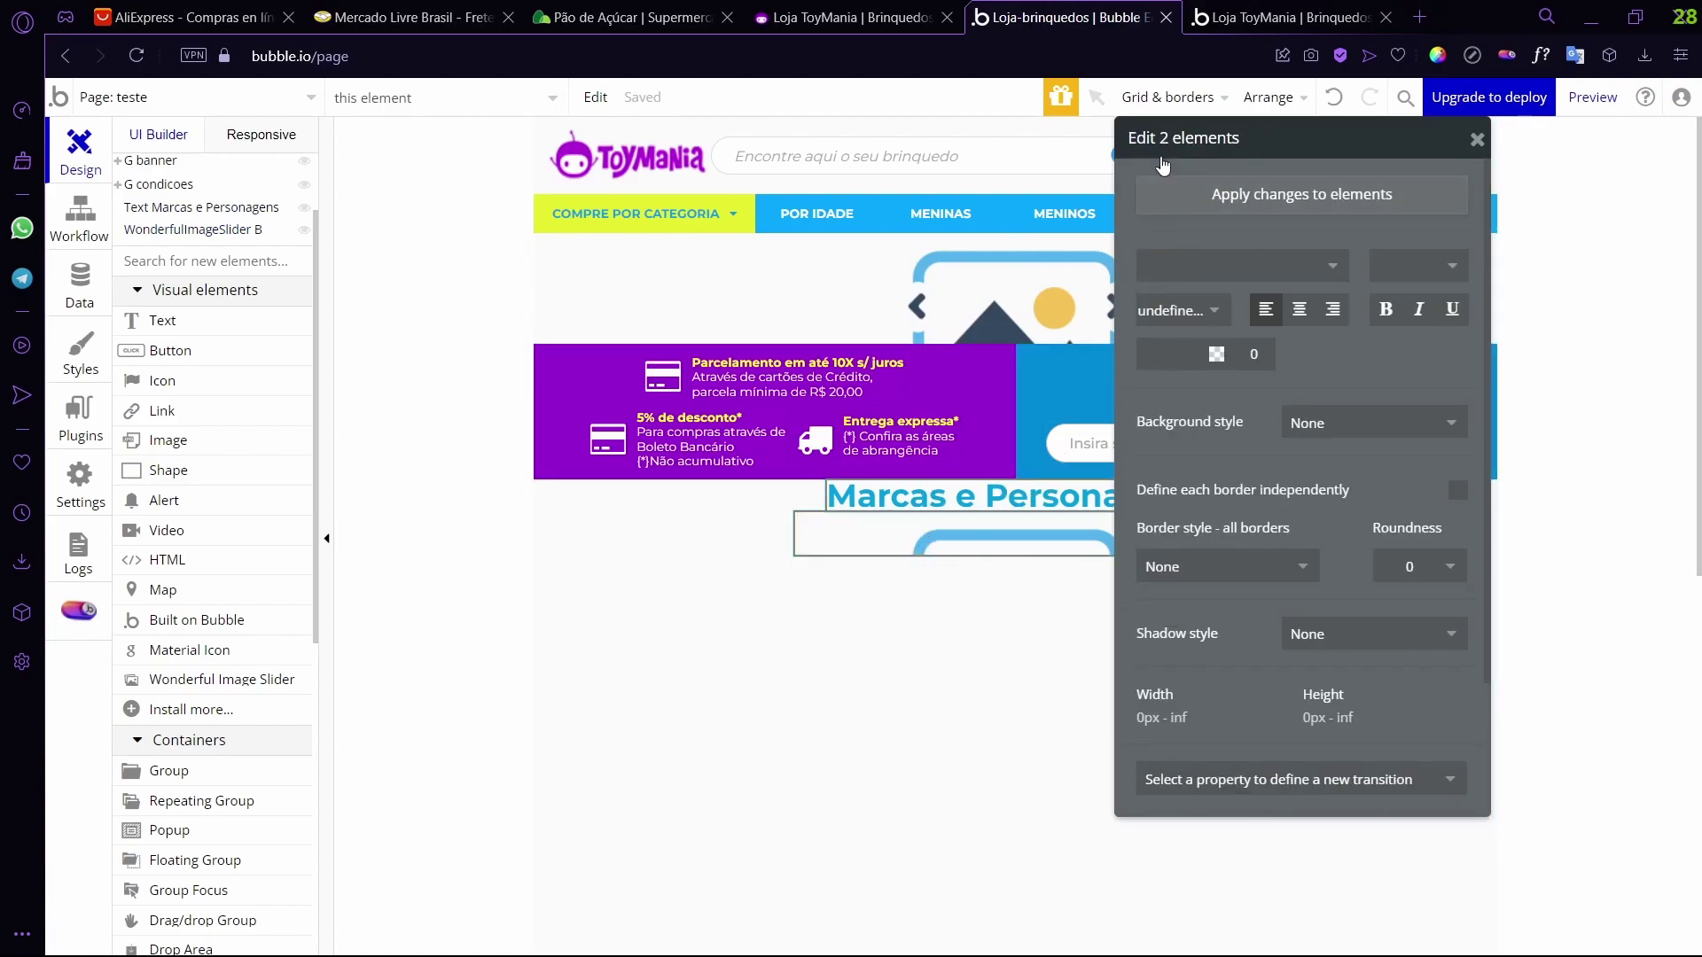
{"action": "right_click", "coordinate": [919, 499]}
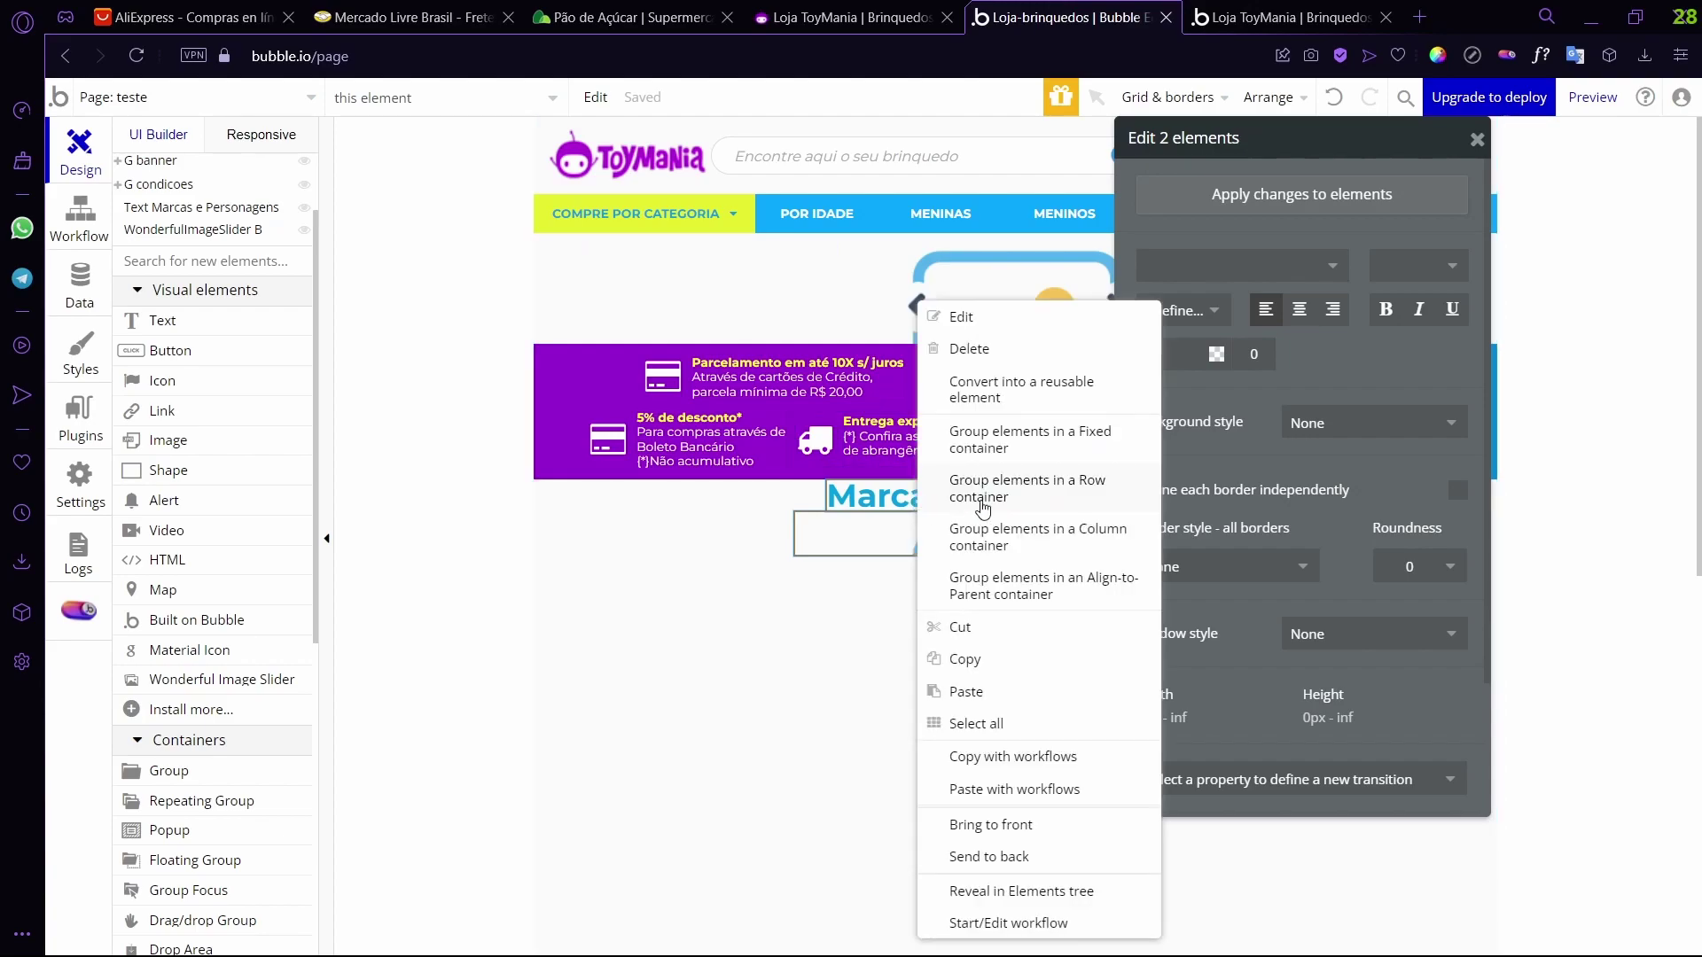
{"action": "left_click", "coordinate": [1031, 541]}
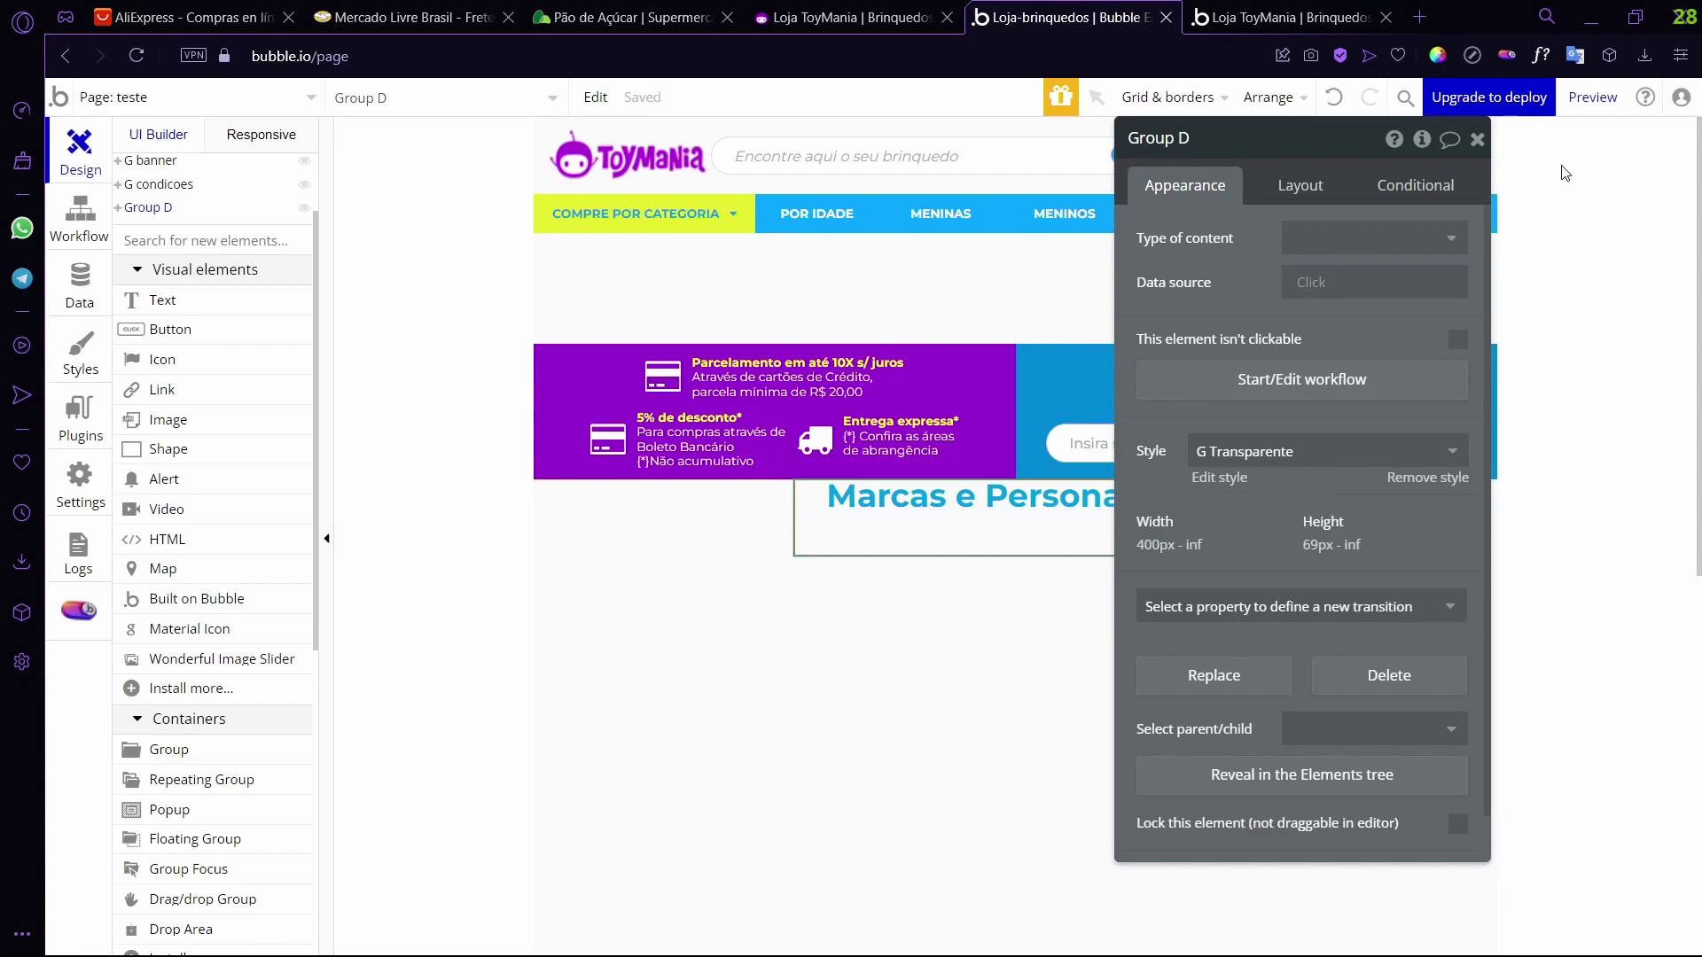
- Set the new group's minimum width and height to 0 px and turn off Fit width to content
{"action": "left_click", "coordinate": [1313, 187]}
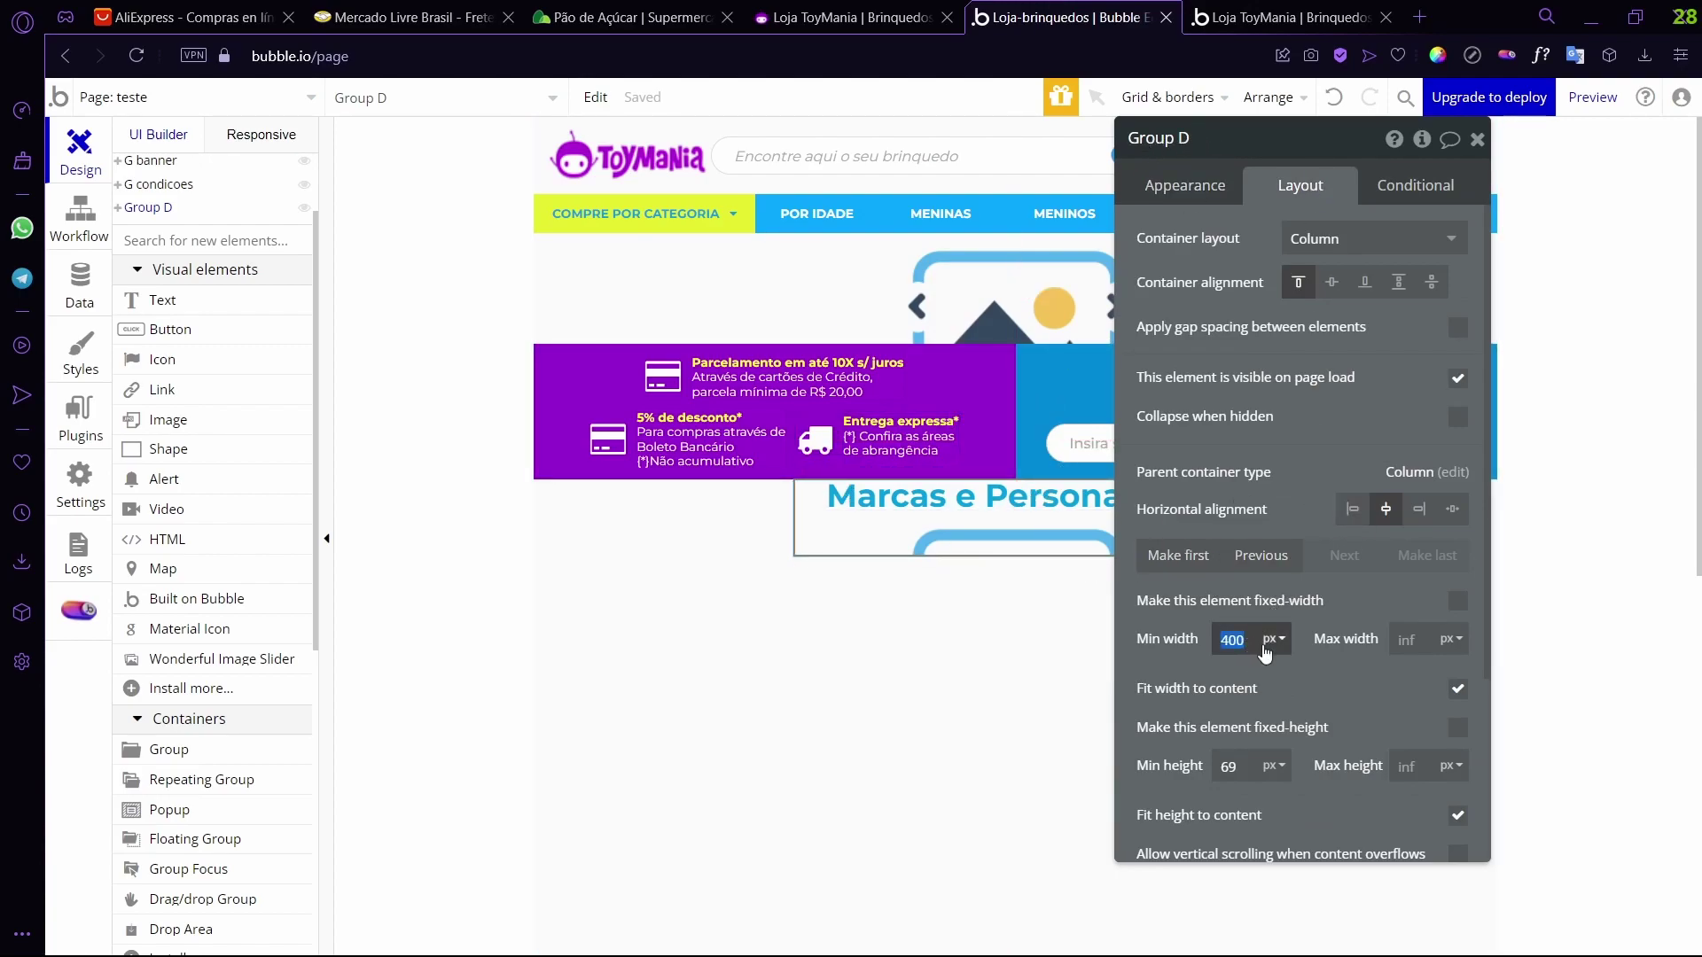
{"action": "type", "text": "0"}
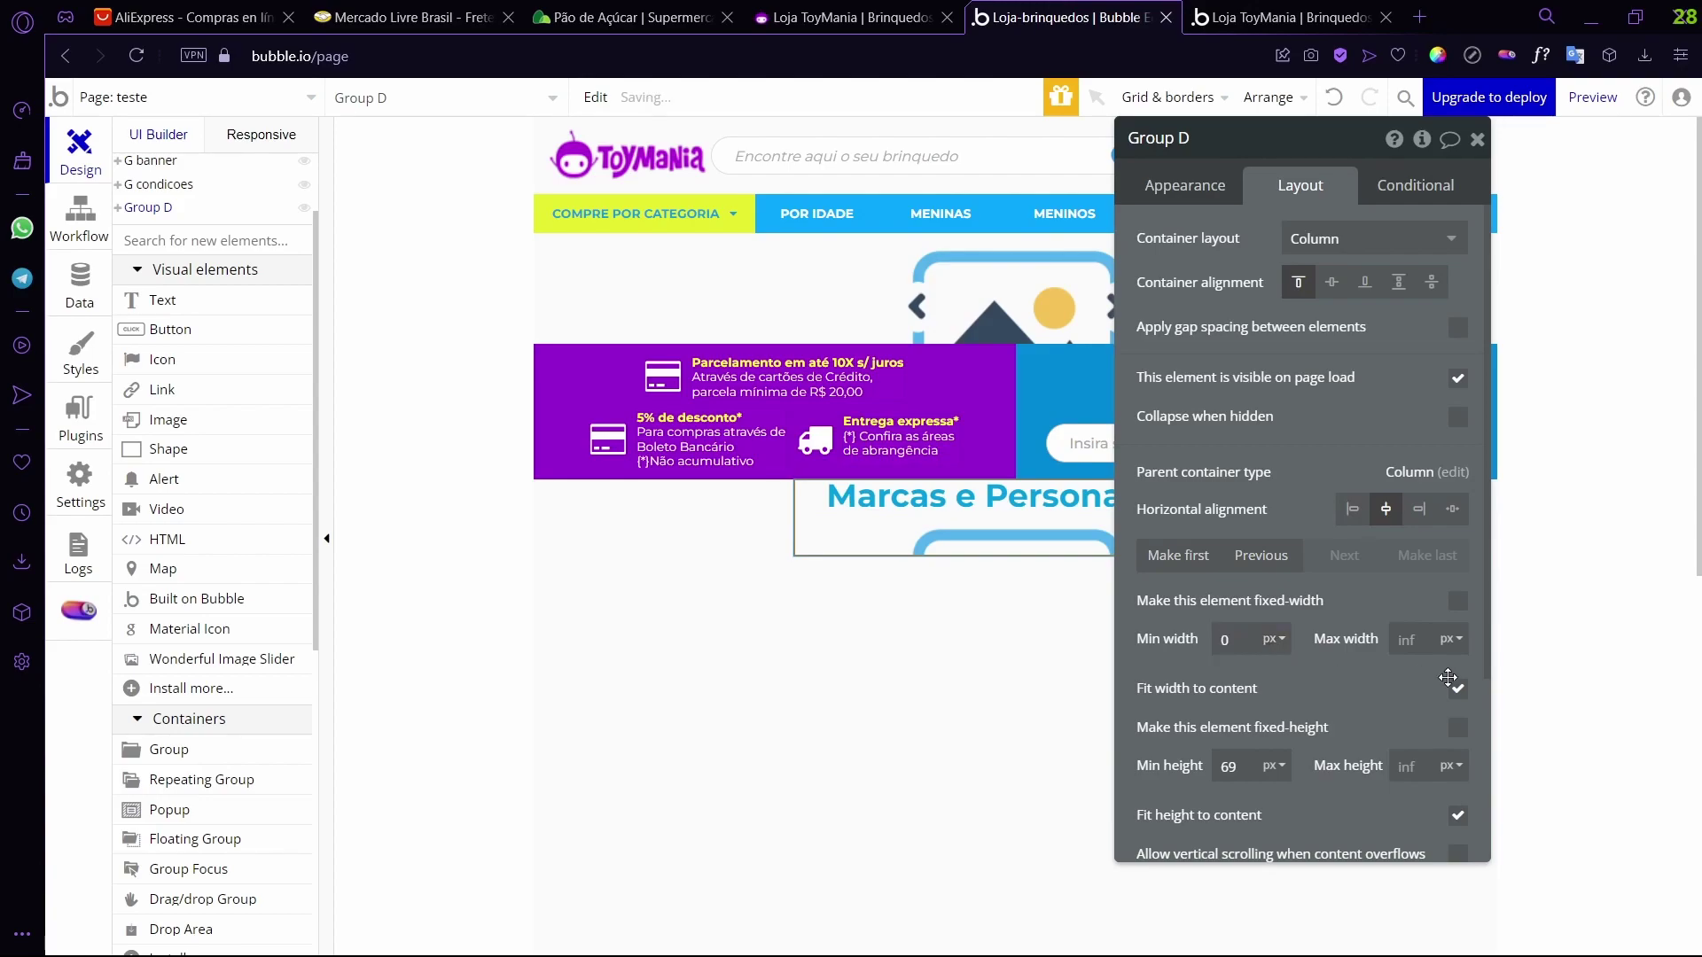
{"action": "left_click", "coordinate": [1459, 690]}
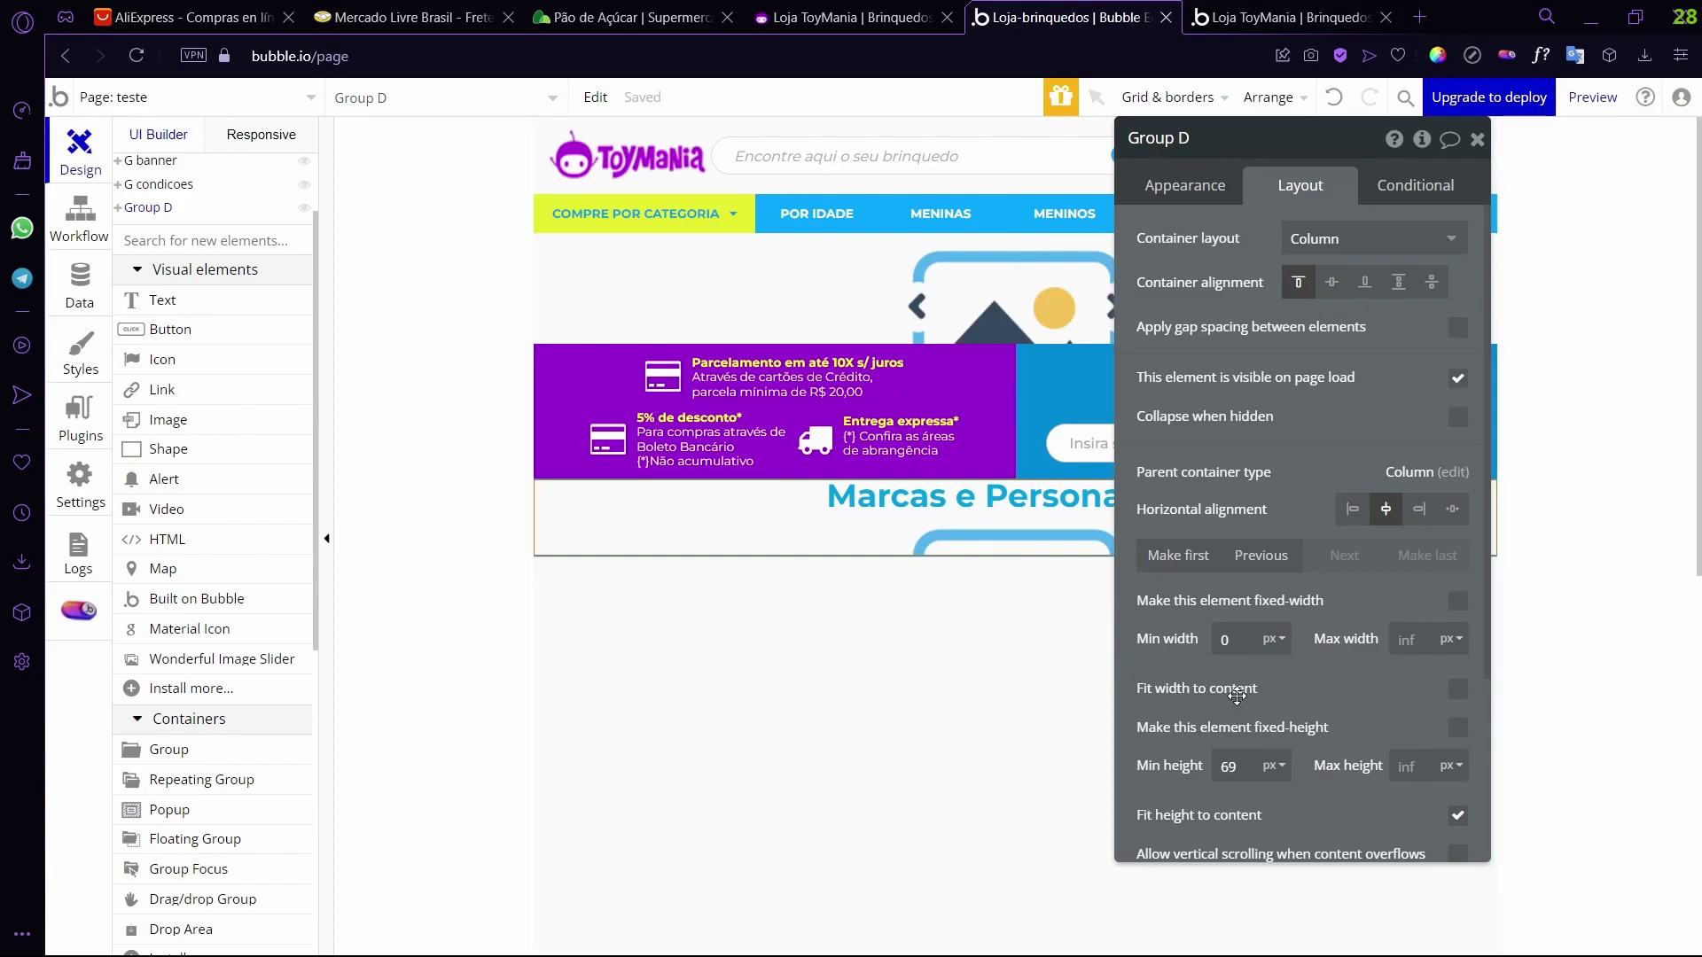
{"action": "type", "text": "0"}
{"action": "scroll", "coordinate": [1214, 547], "scroll_direction": "down", "scroll_amount": 3}
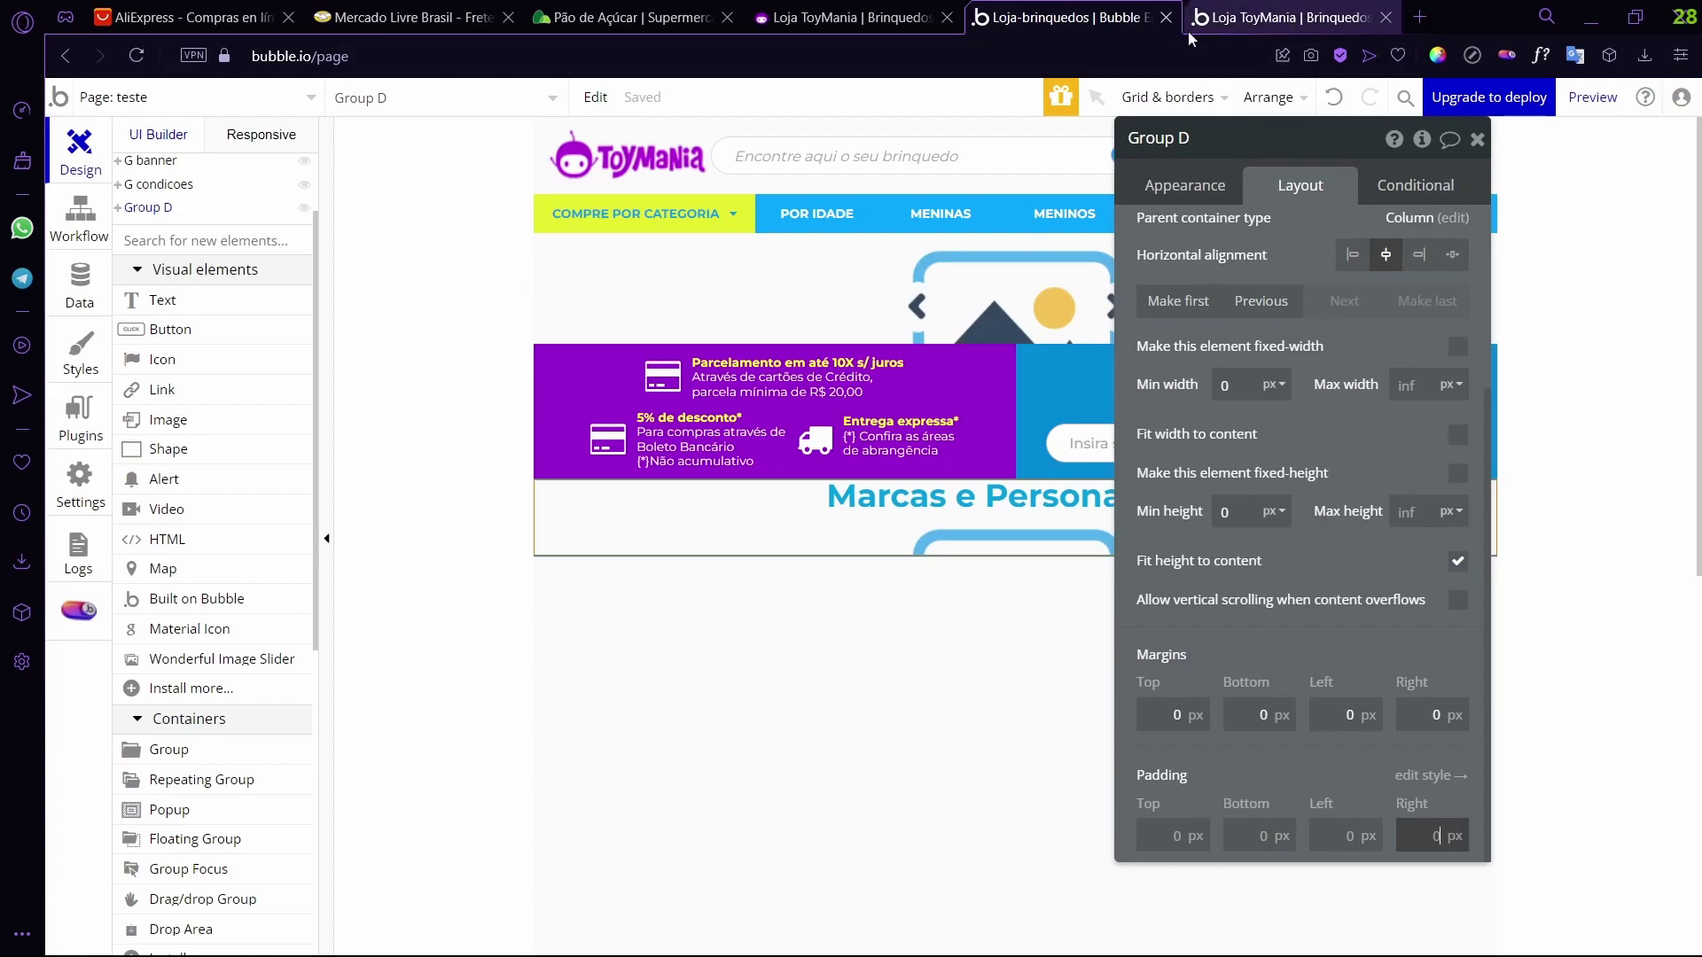
- On the ToyMania site, measure the space between the page's left edge and the brand carousel's left arrow
{"action": "left_click", "coordinate": [851, 17]}
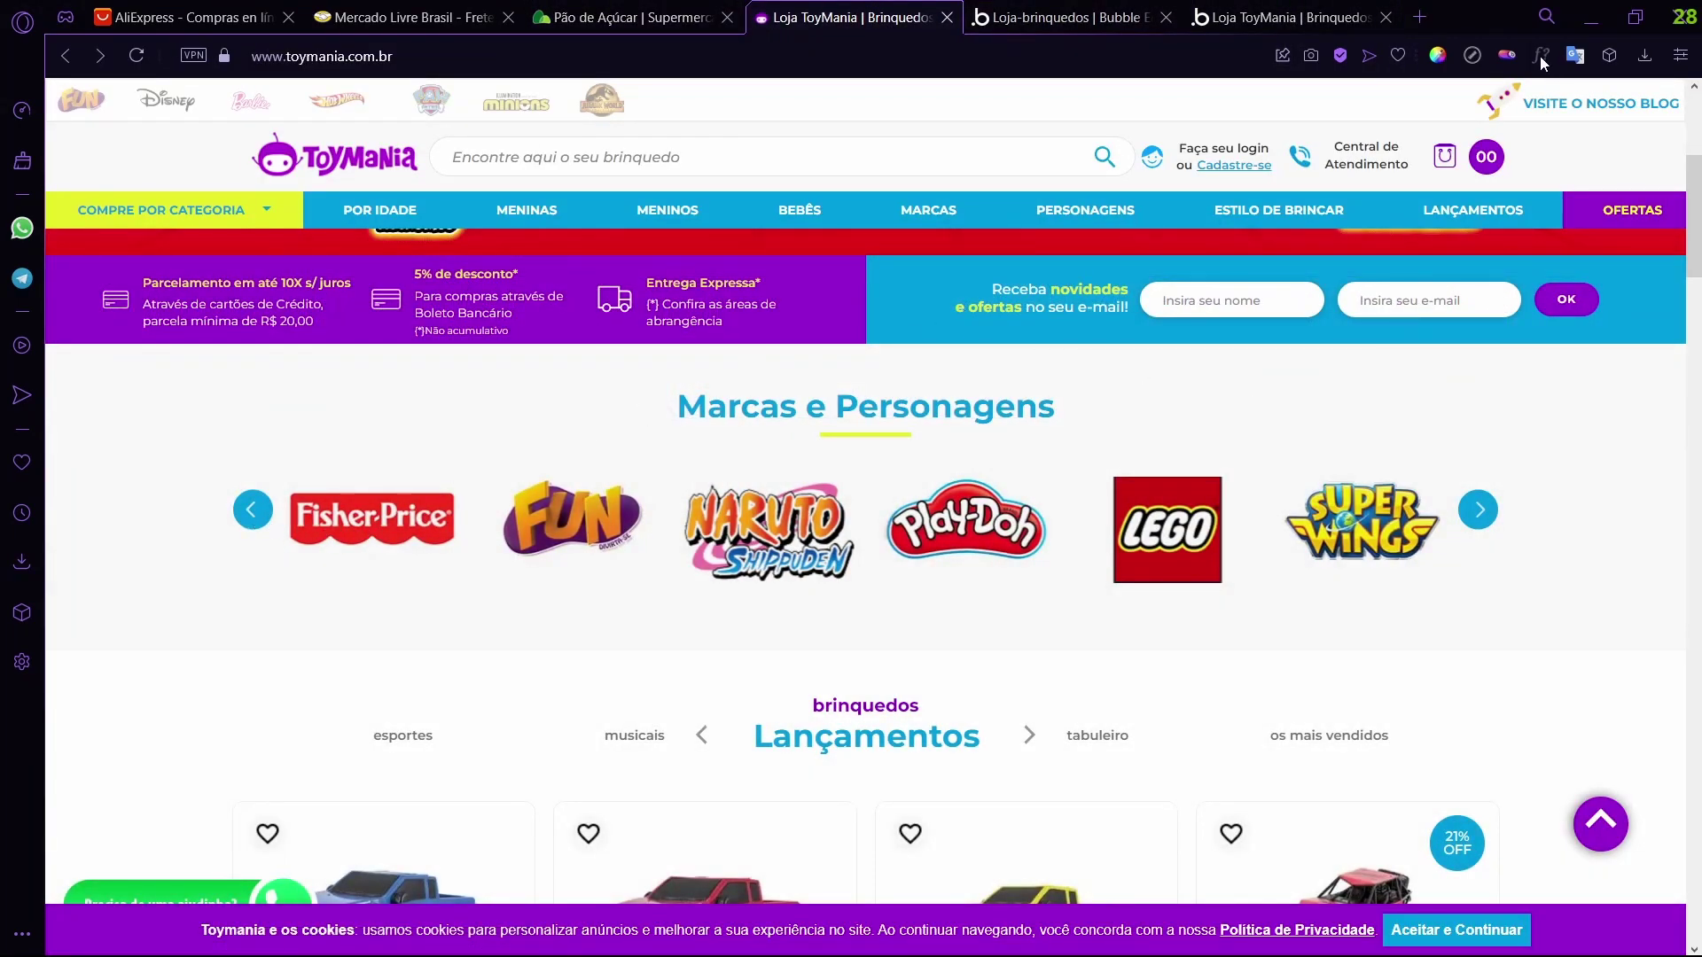
{"action": "left_click", "coordinate": [1472, 55]}
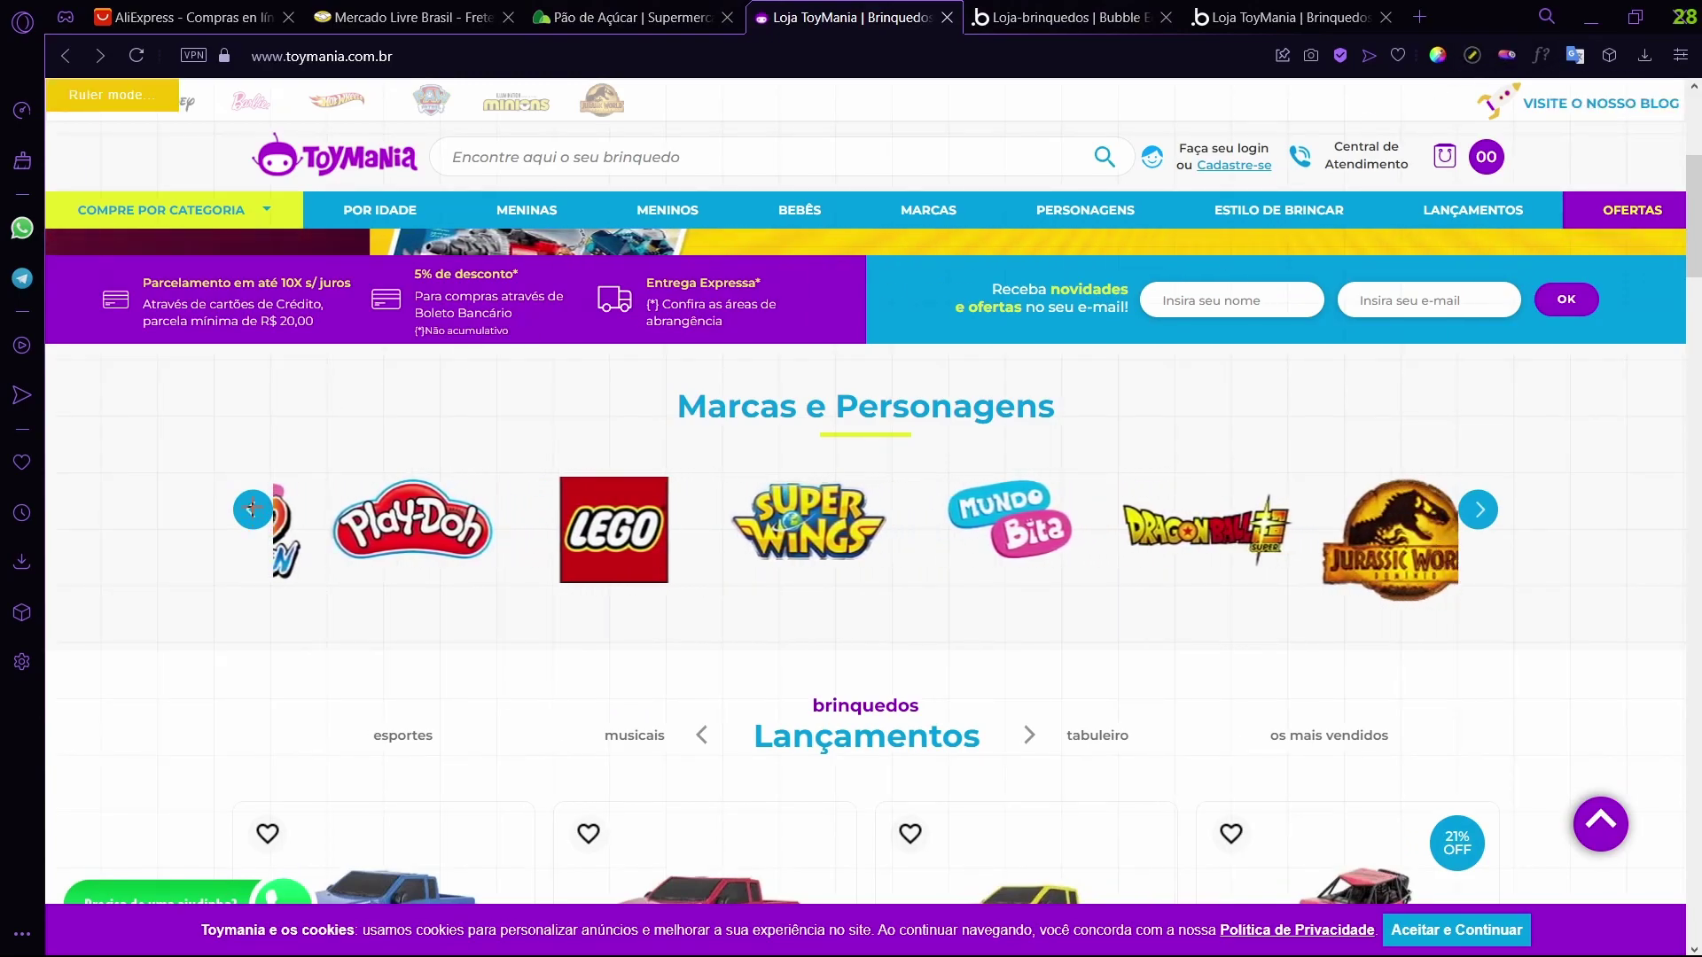
{"action": "left_click_drag", "start_coordinate": [250, 510], "coordinate": [38, 670]}
{"action": "left_click_drag", "start_coordinate": [49, 694], "coordinate": [42, 711]}
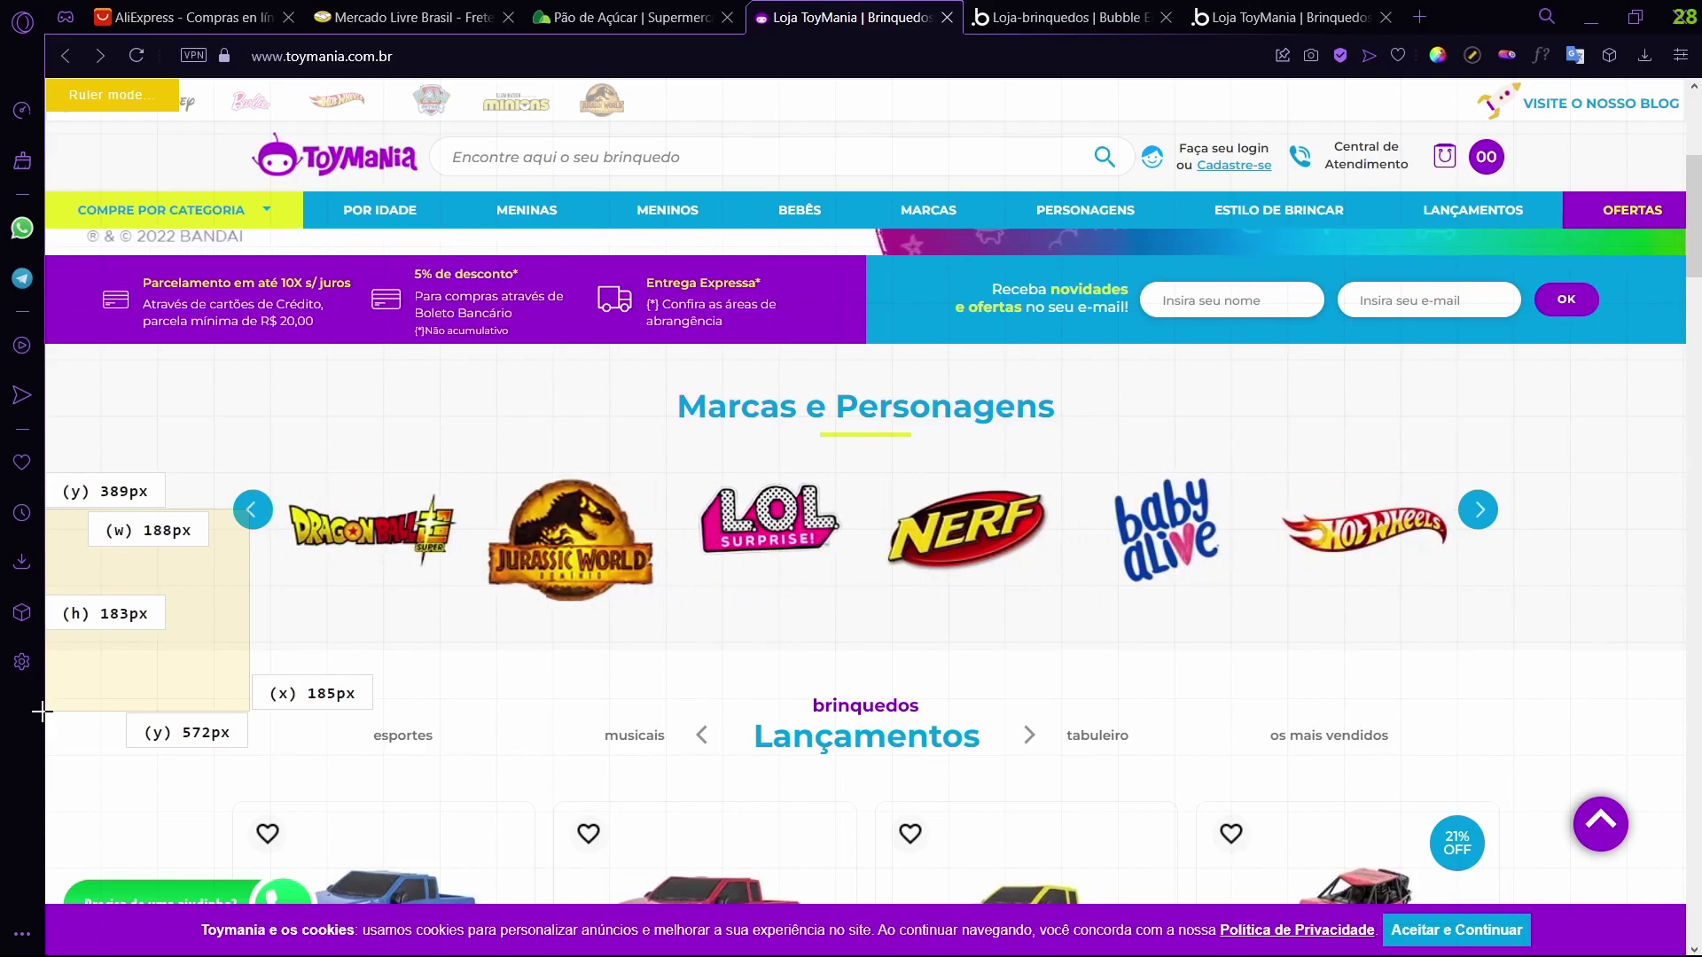
- In the page editor, give the carousel group 200 px of left and right padding, and glance at the preview
{"action": "left_click", "coordinate": [1049, 11]}
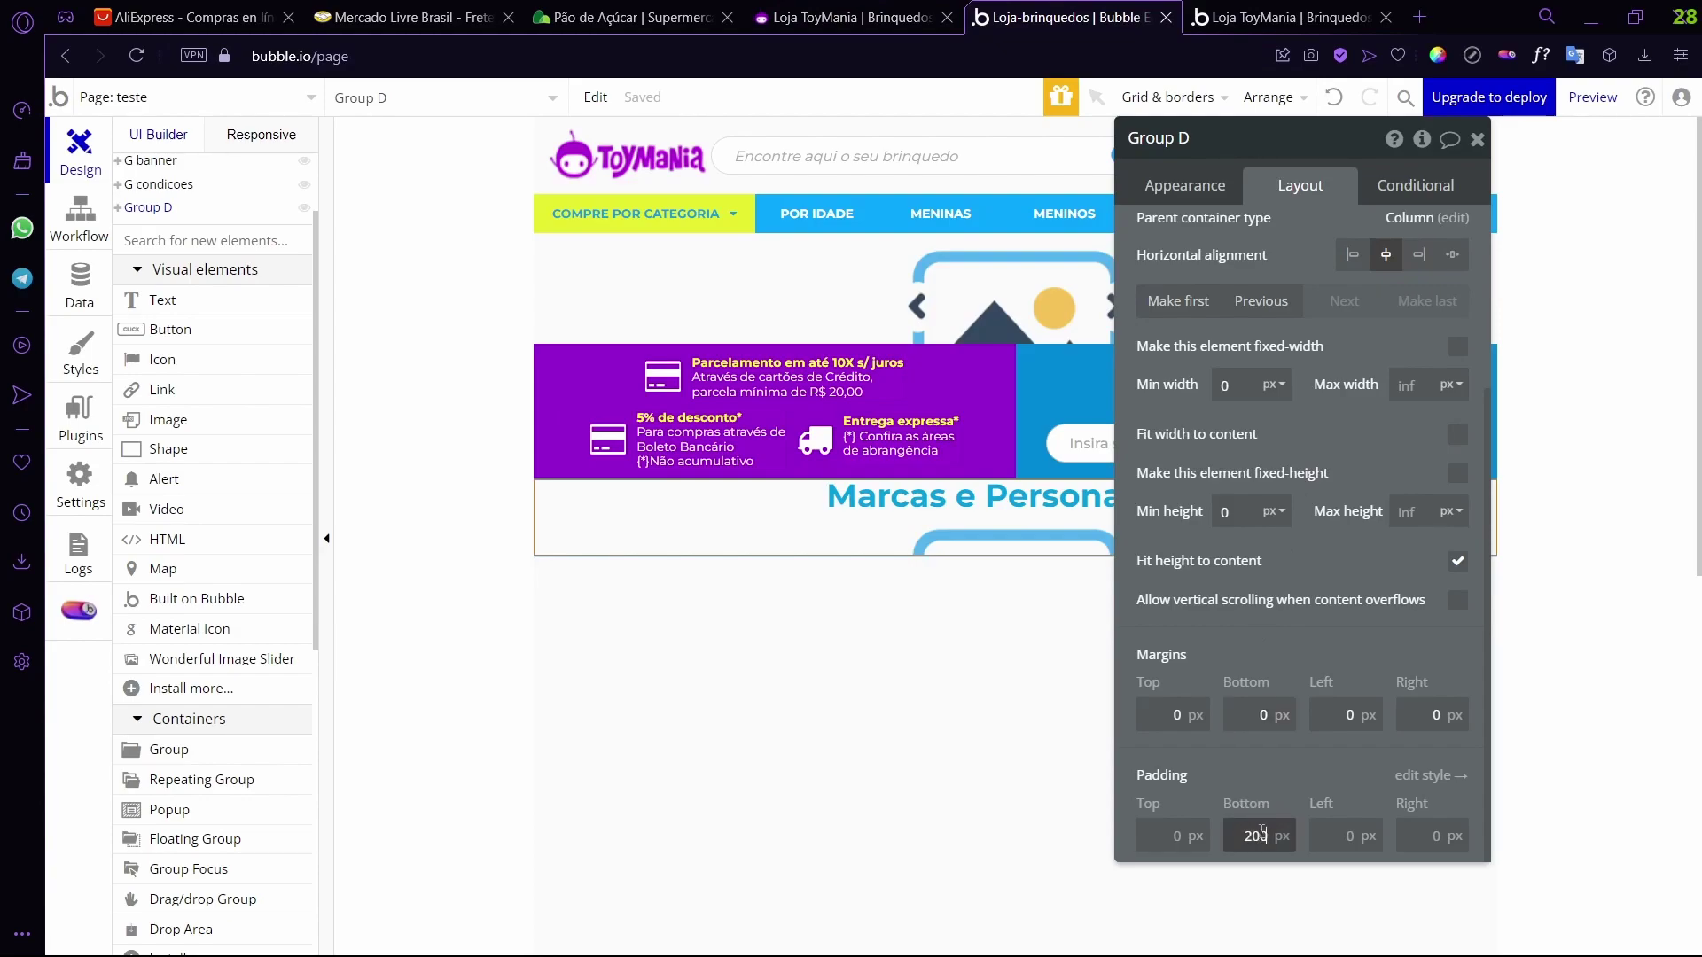
{"action": "left_click", "coordinate": [1262, 833]}
{"action": "type", "text": "200"}
{"action": "double_click", "coordinate": [1263, 833]}
{"action": "type", "text": "0"}
{"action": "left_click", "coordinate": [1352, 829]}
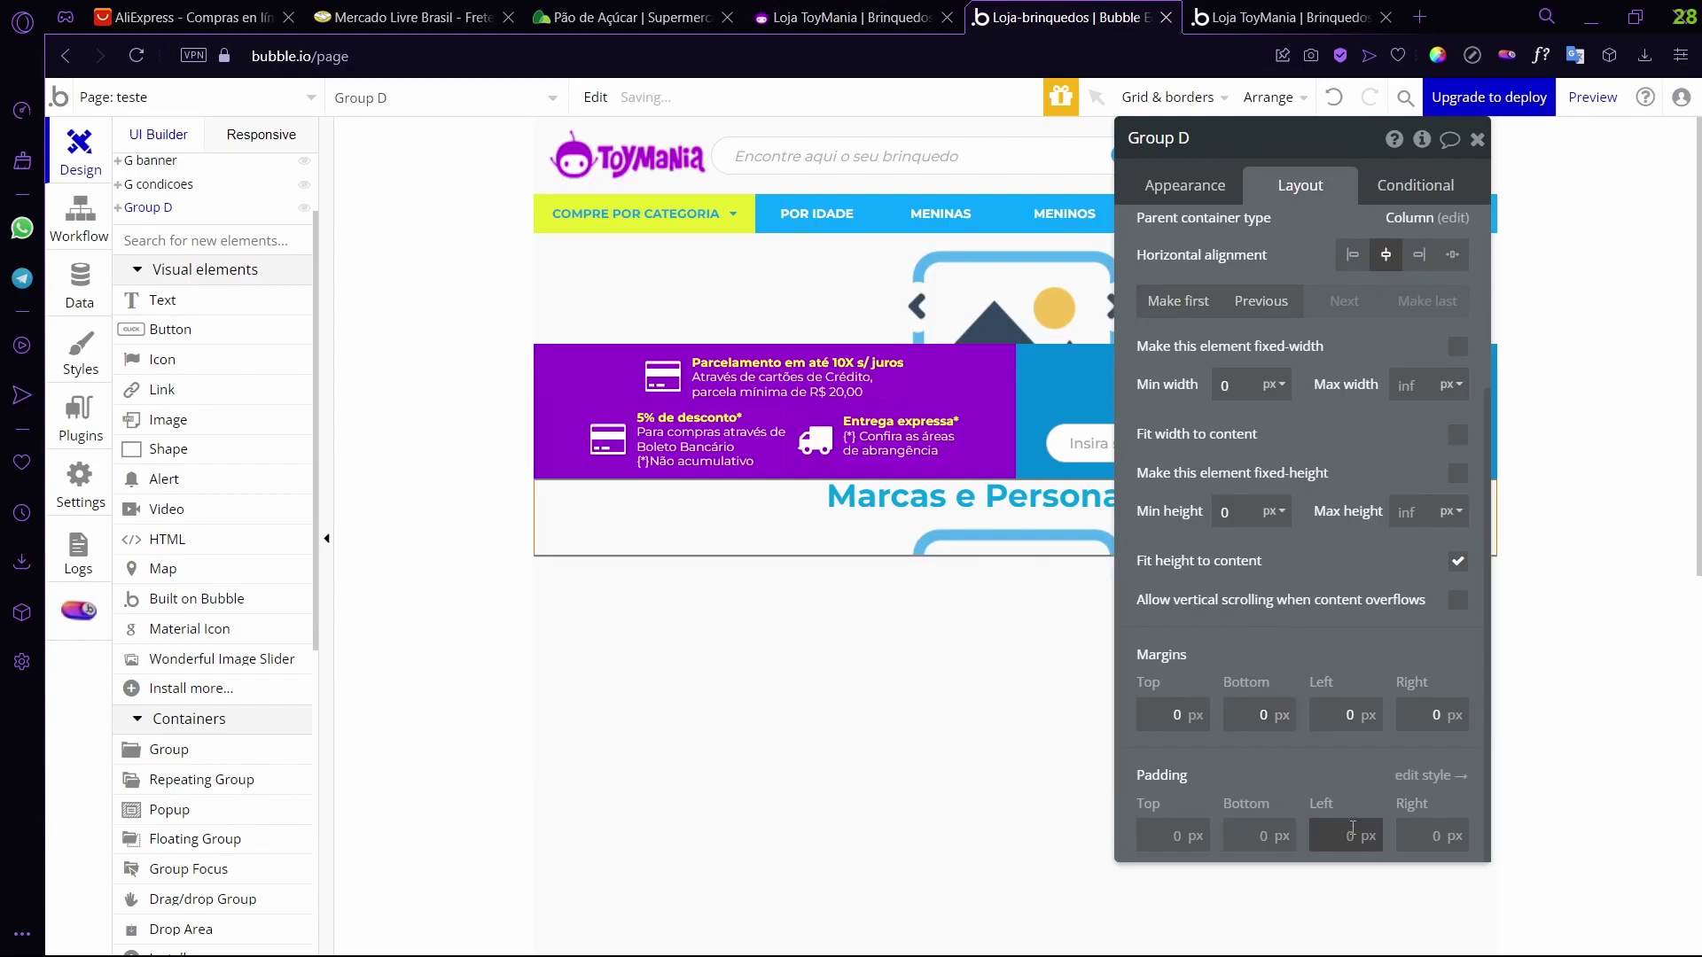
{"action": "type", "text": "200"}
{"action": "left_click", "coordinate": [1425, 833]}
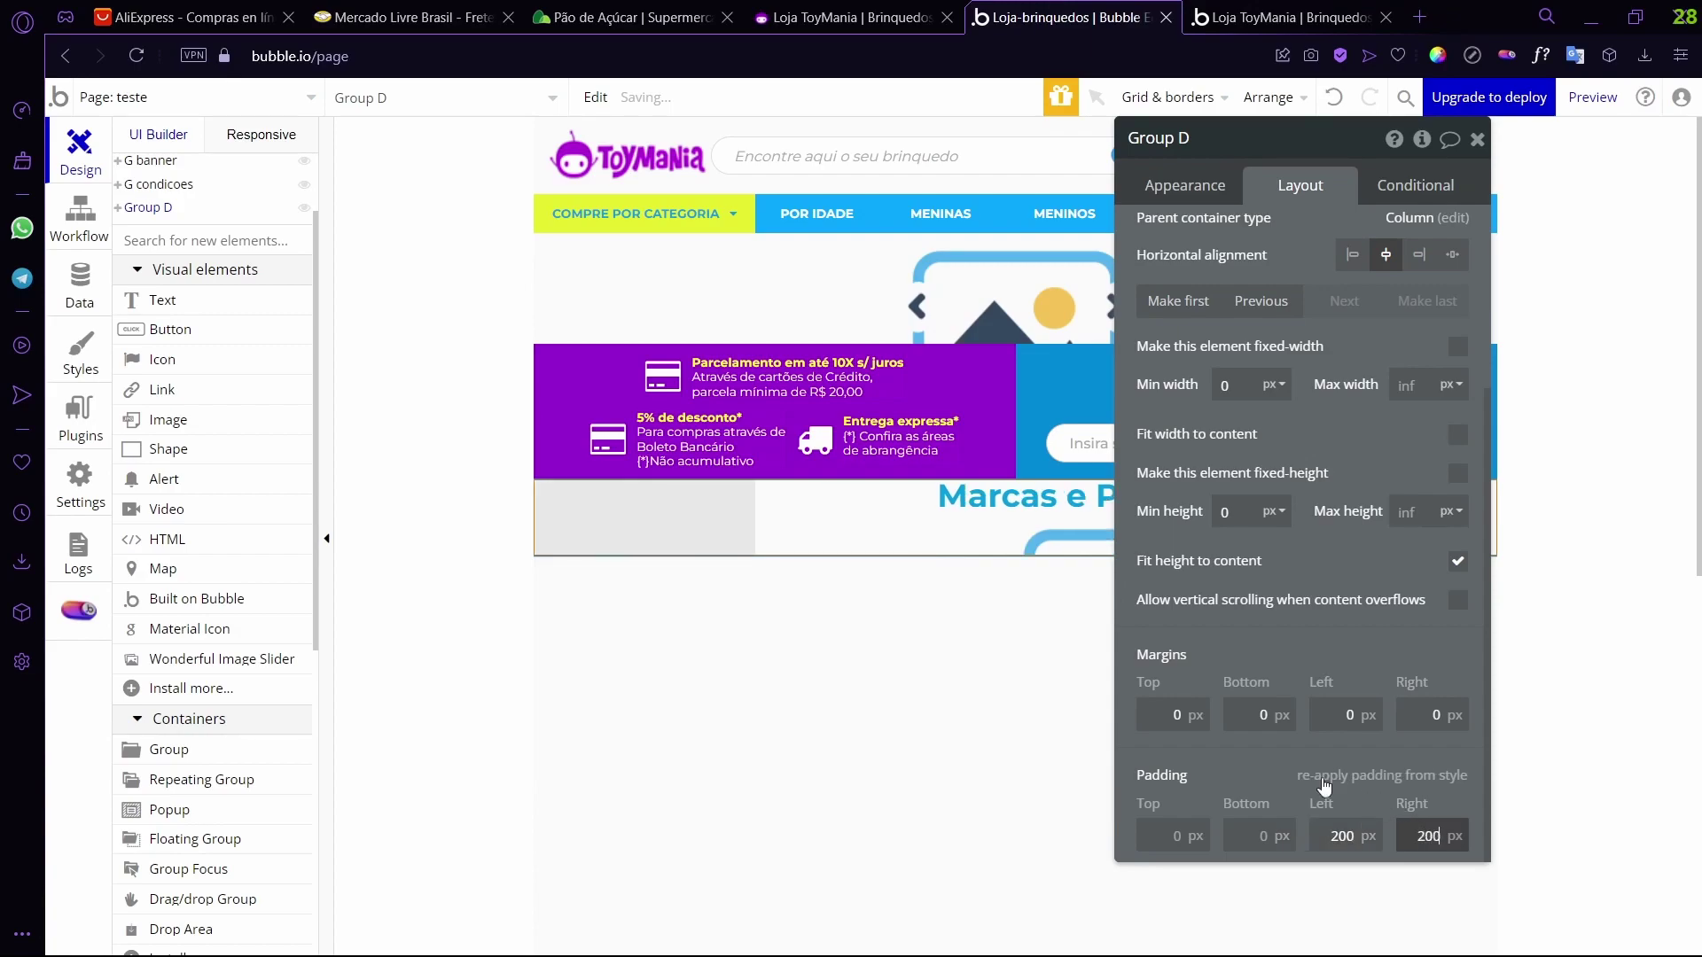
{"action": "left_click", "coordinate": [1287, 17]}
{"action": "left_click", "coordinate": [1068, 17]}
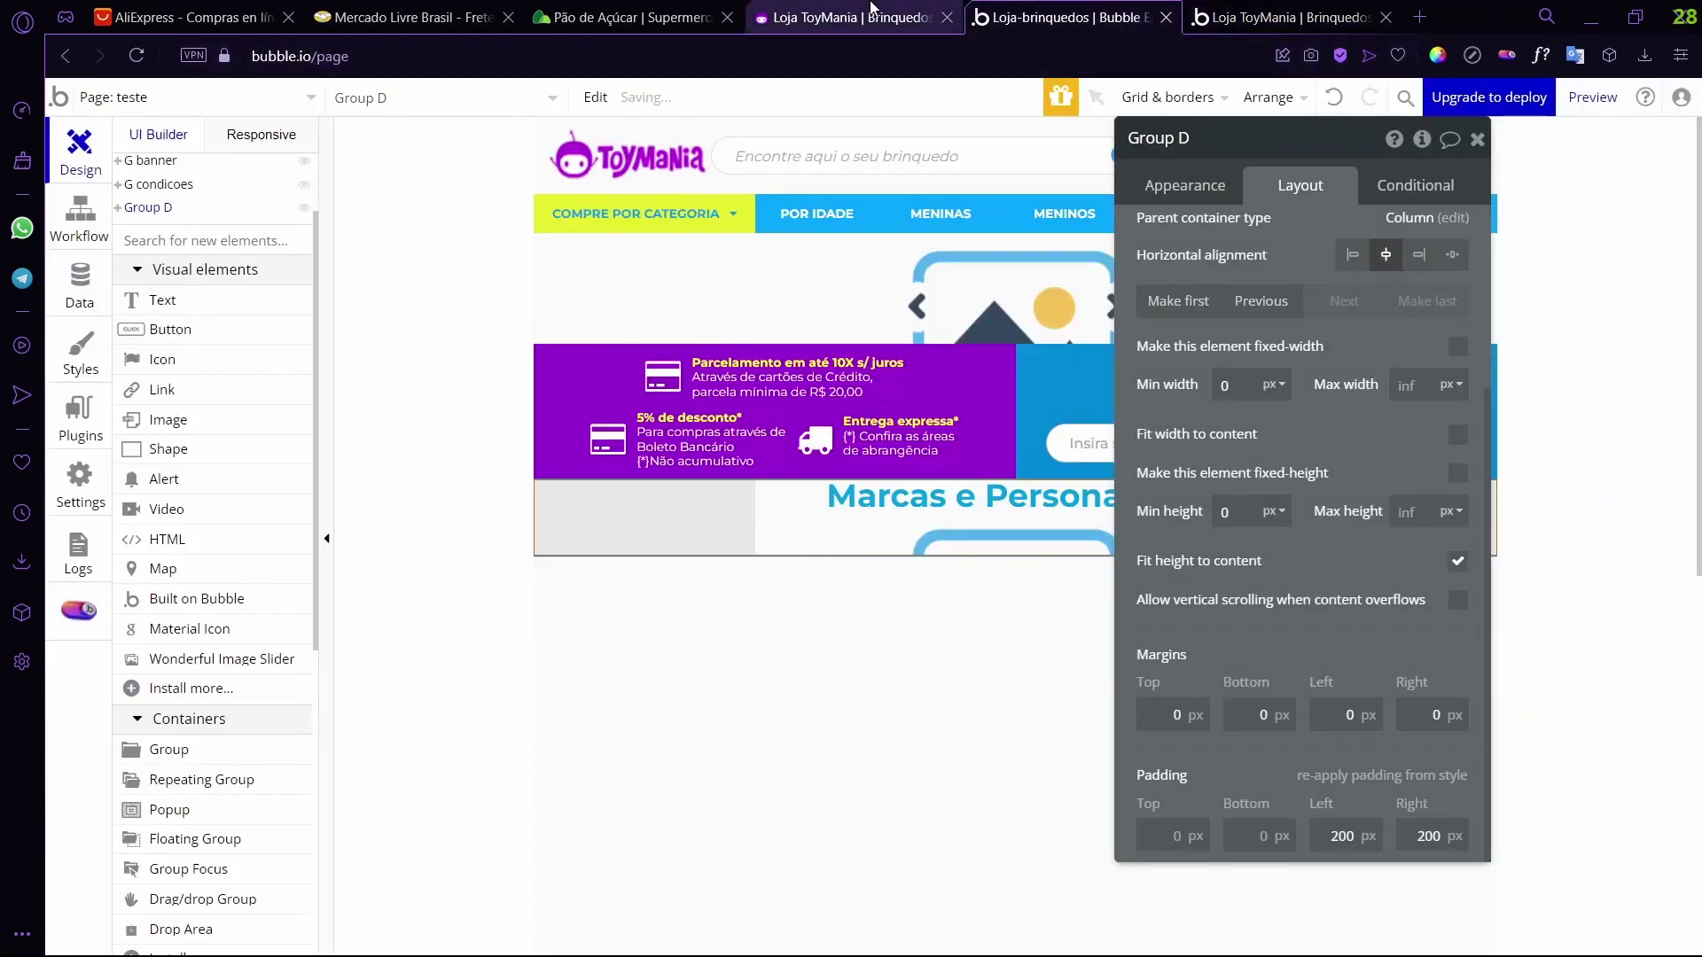
- Detach the carousel group from its style, give it a flat #FFFFFF background colour, and reload the page preview
{"action": "key", "text": "ctrl+Tab"}
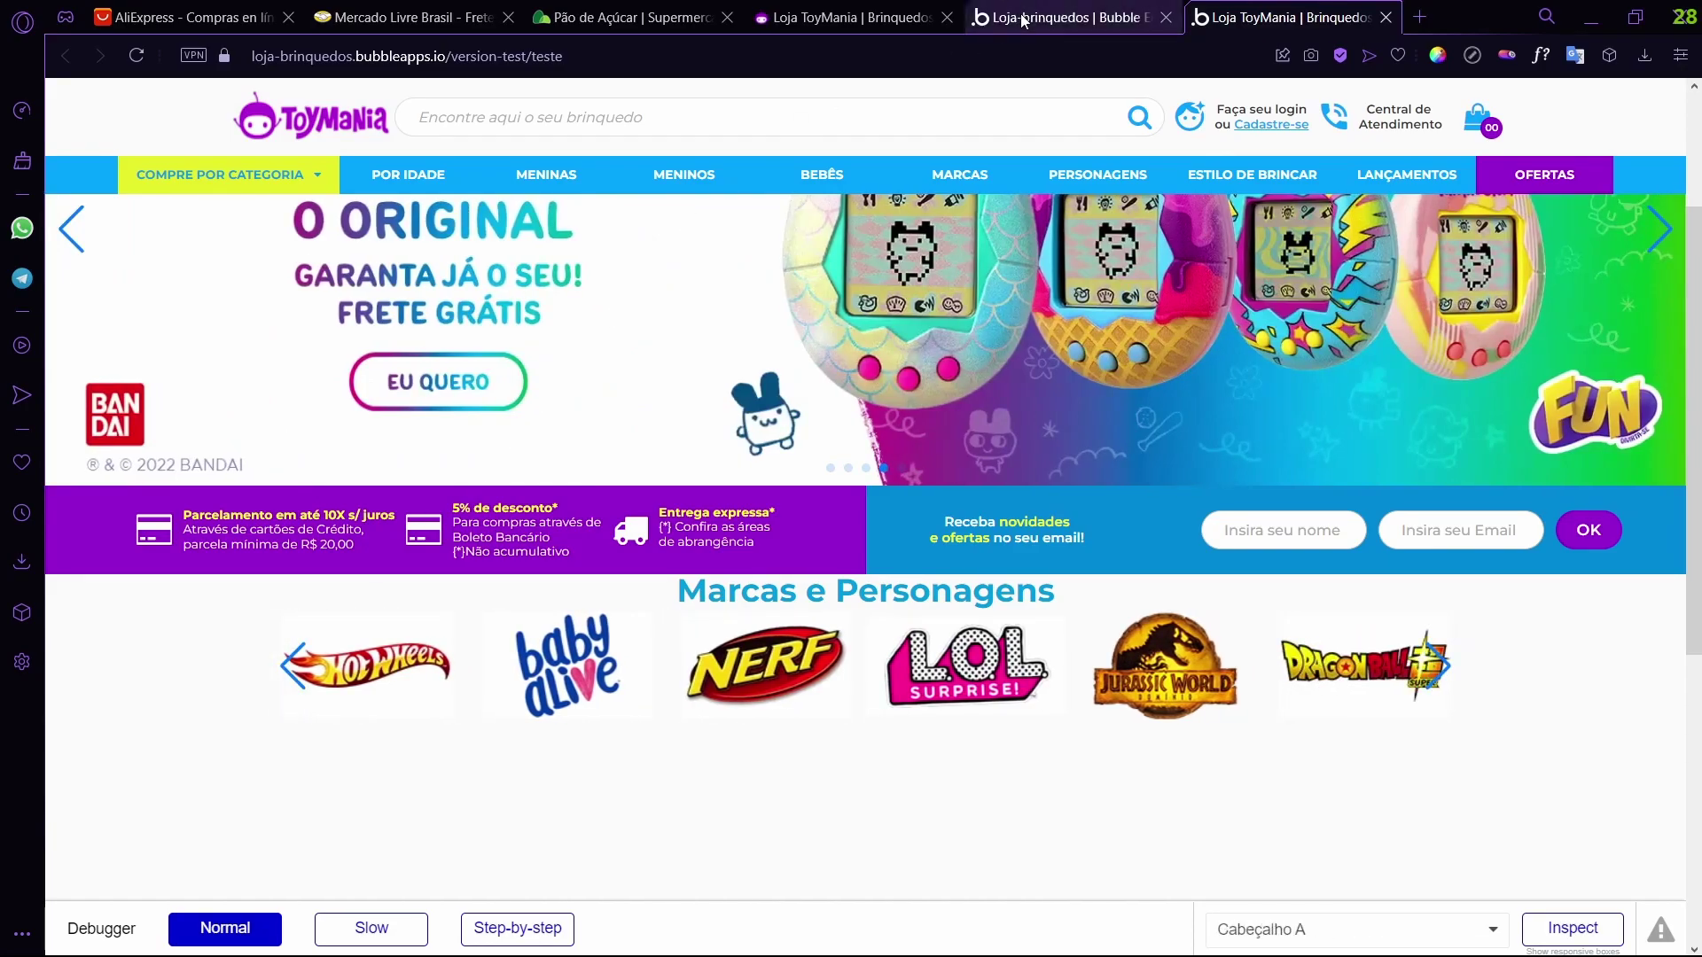
{"action": "left_click", "coordinate": [1063, 17]}
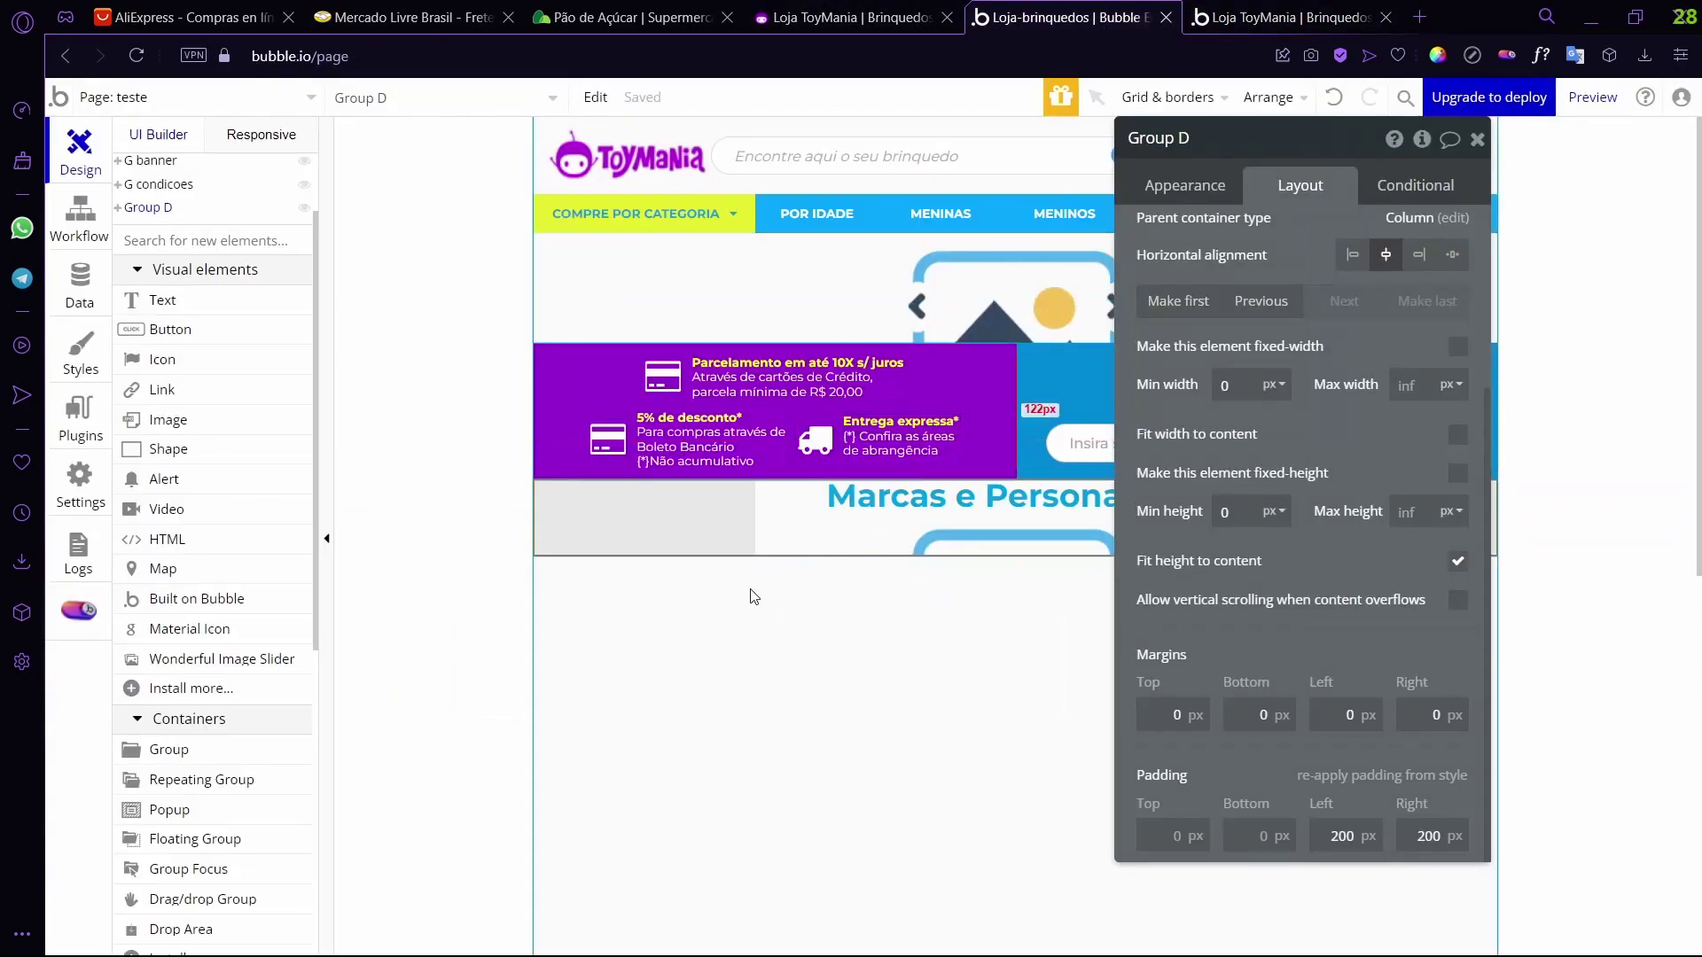
{"action": "left_click", "coordinate": [1186, 185]}
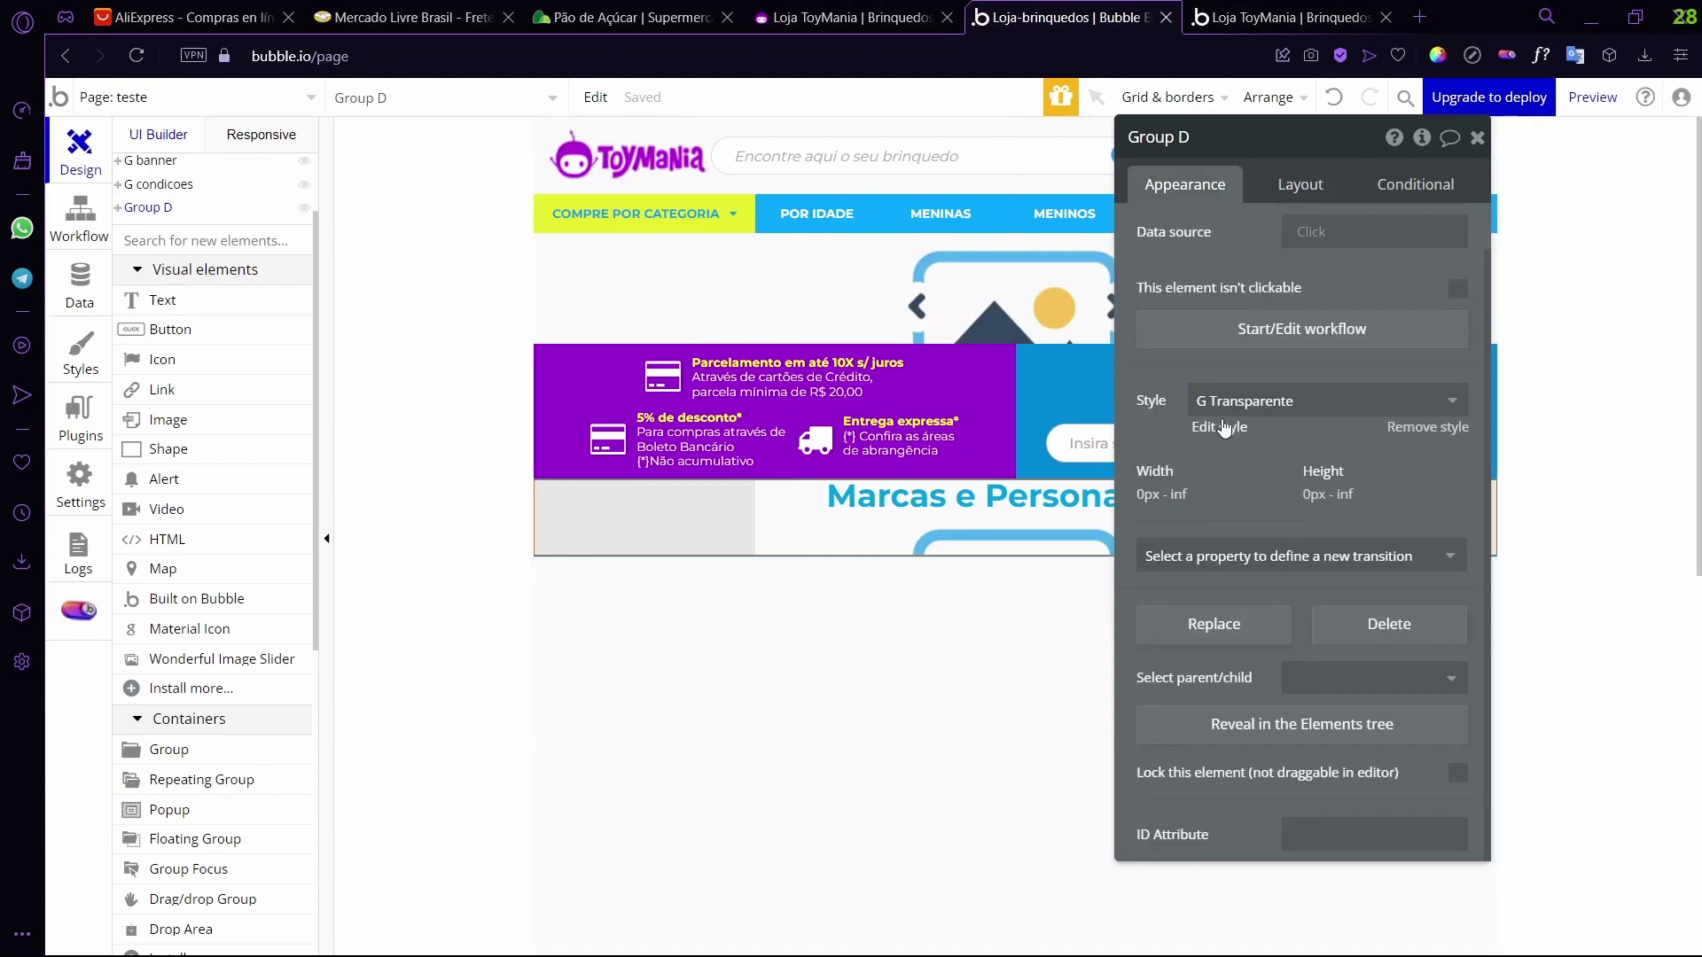
{"action": "left_click", "coordinate": [1429, 428]}
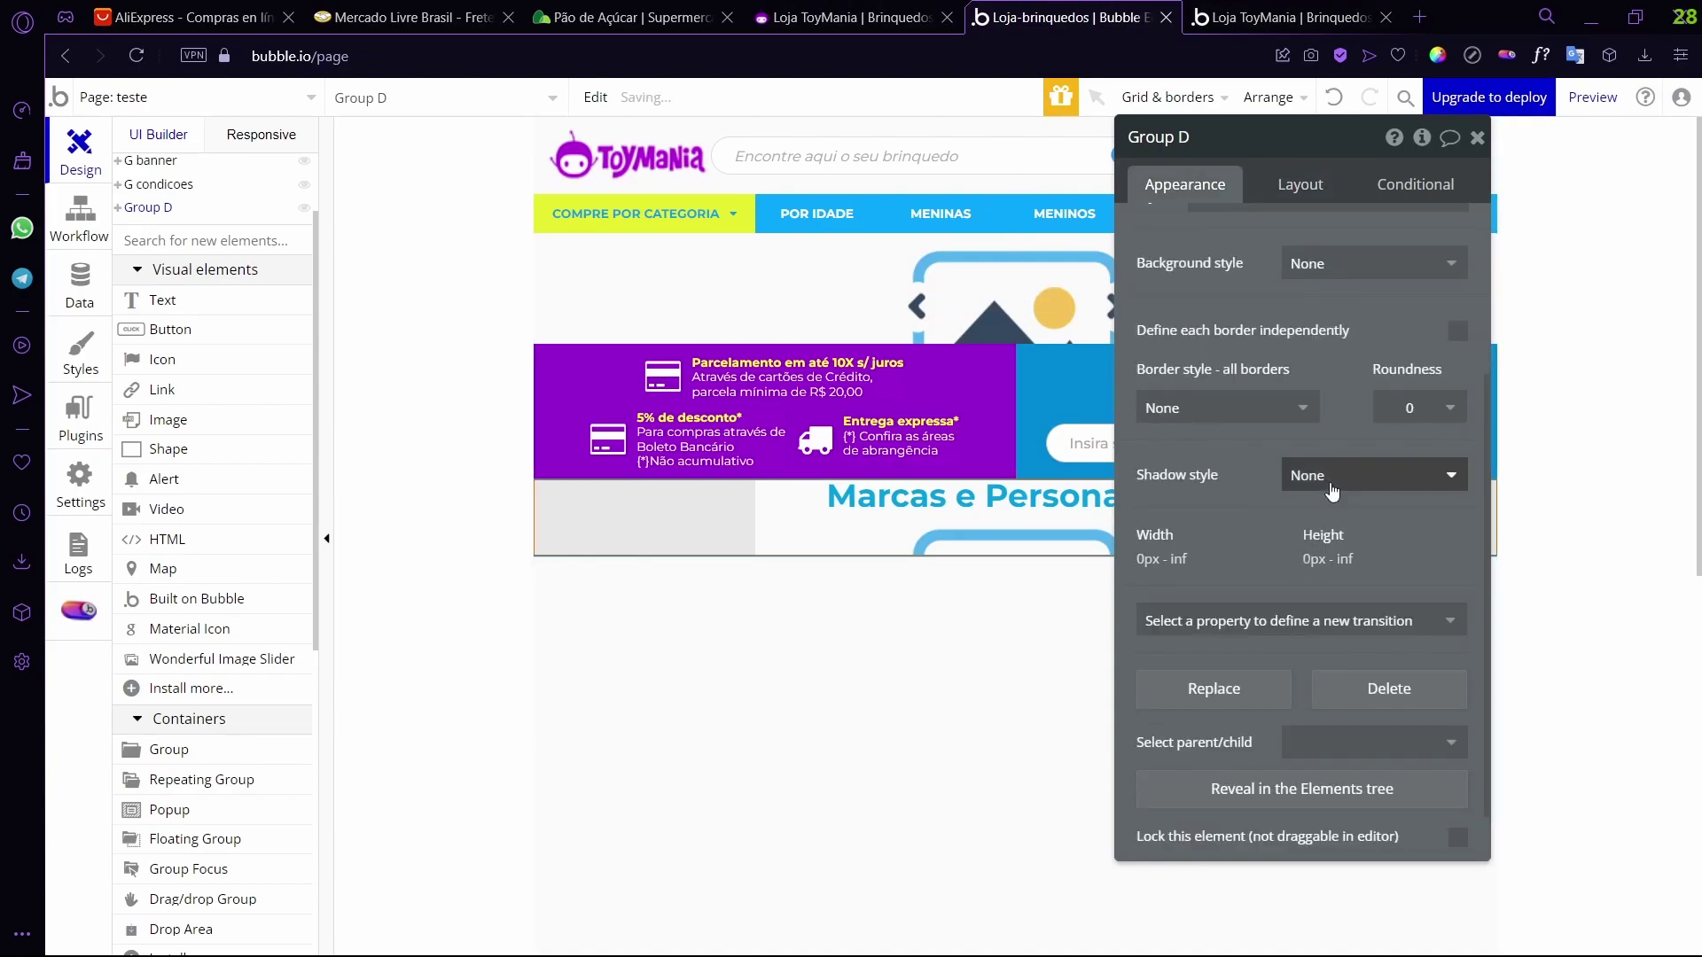
{"action": "left_click", "coordinate": [1303, 478]}
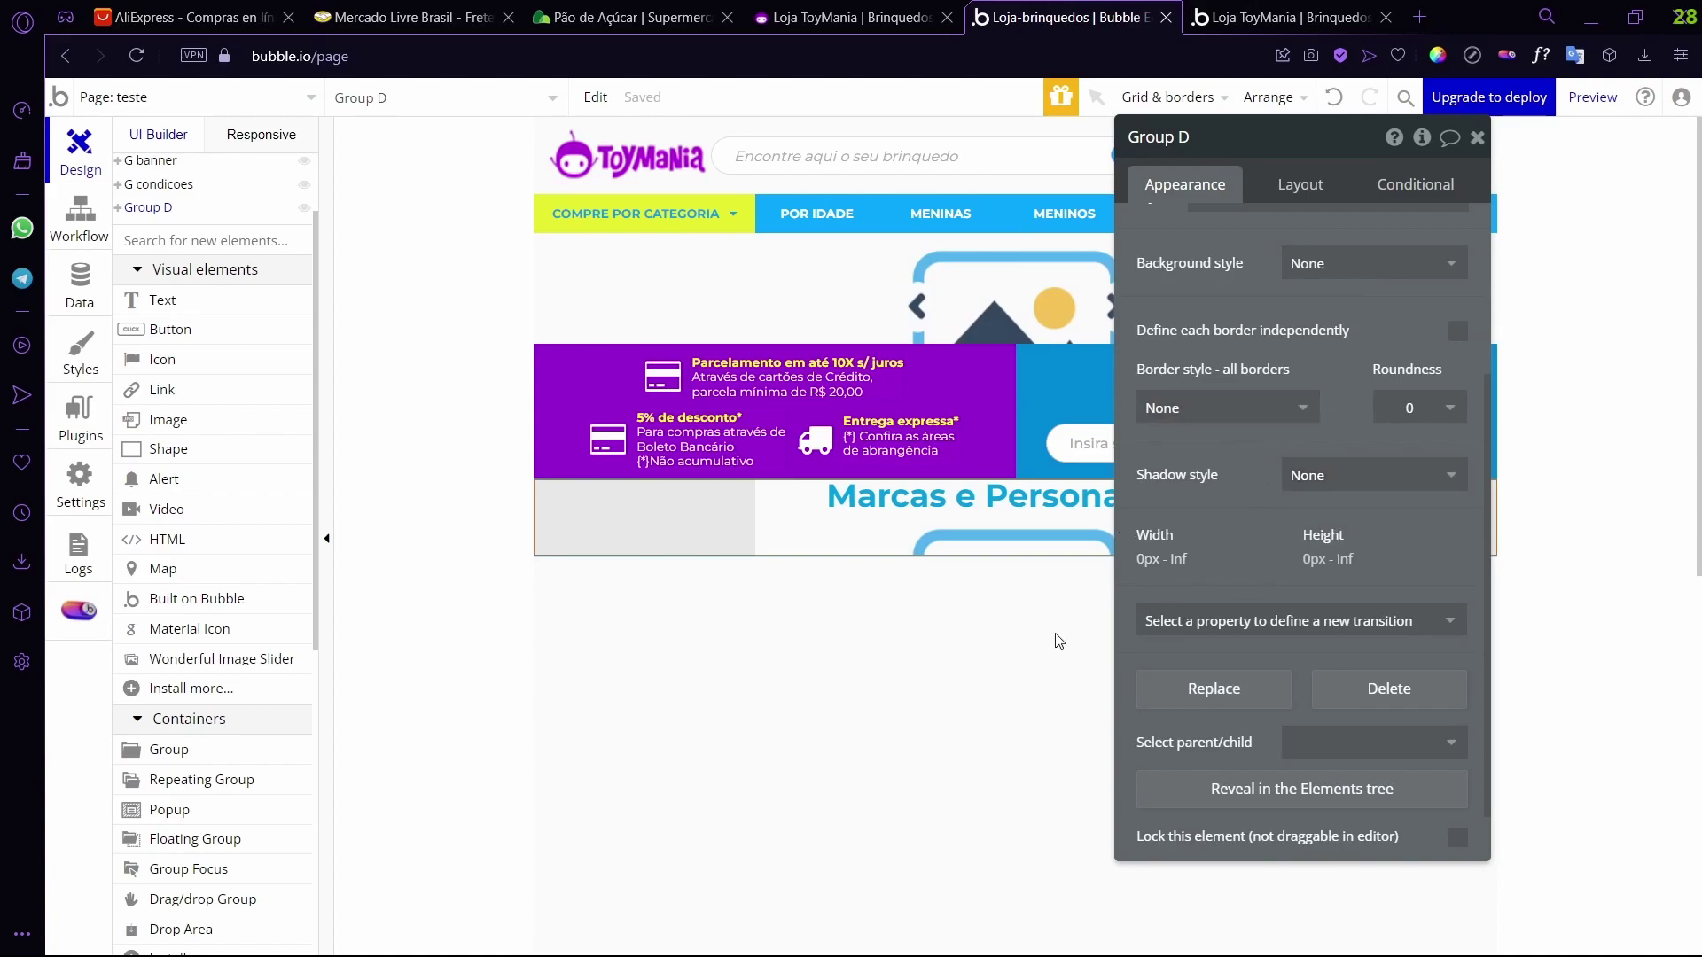
{"action": "left_click", "coordinate": [1221, 407]}
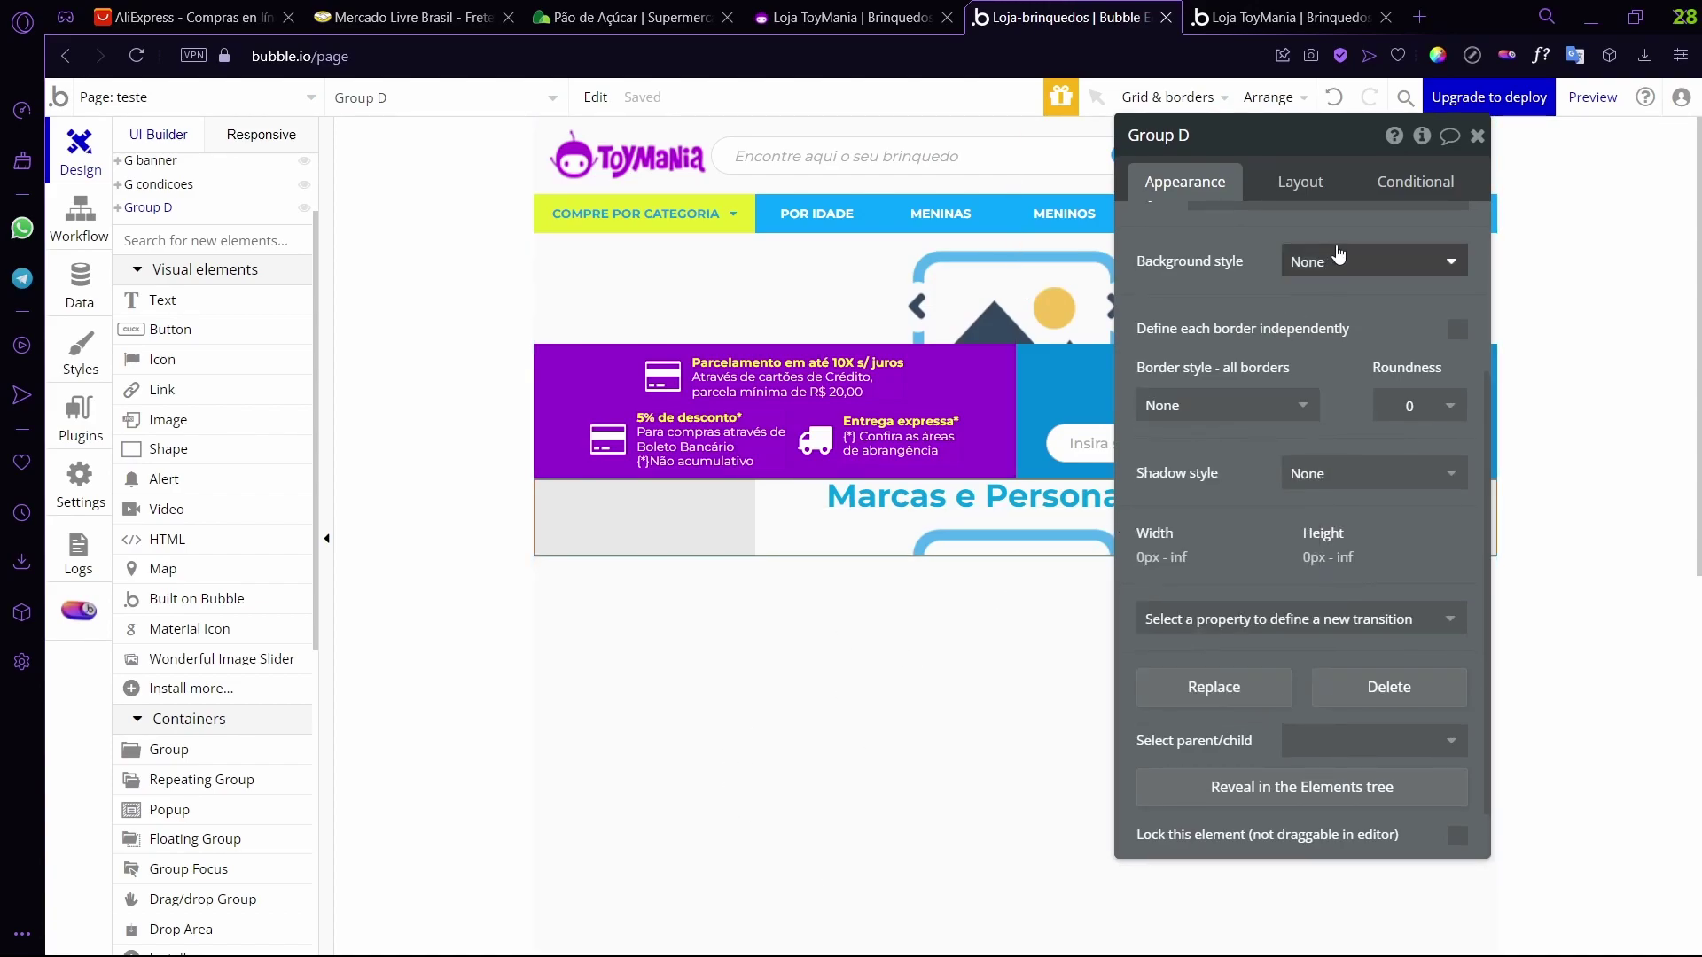
{"action": "left_click", "coordinate": [1365, 262]}
{"action": "left_click", "coordinate": [1346, 326]}
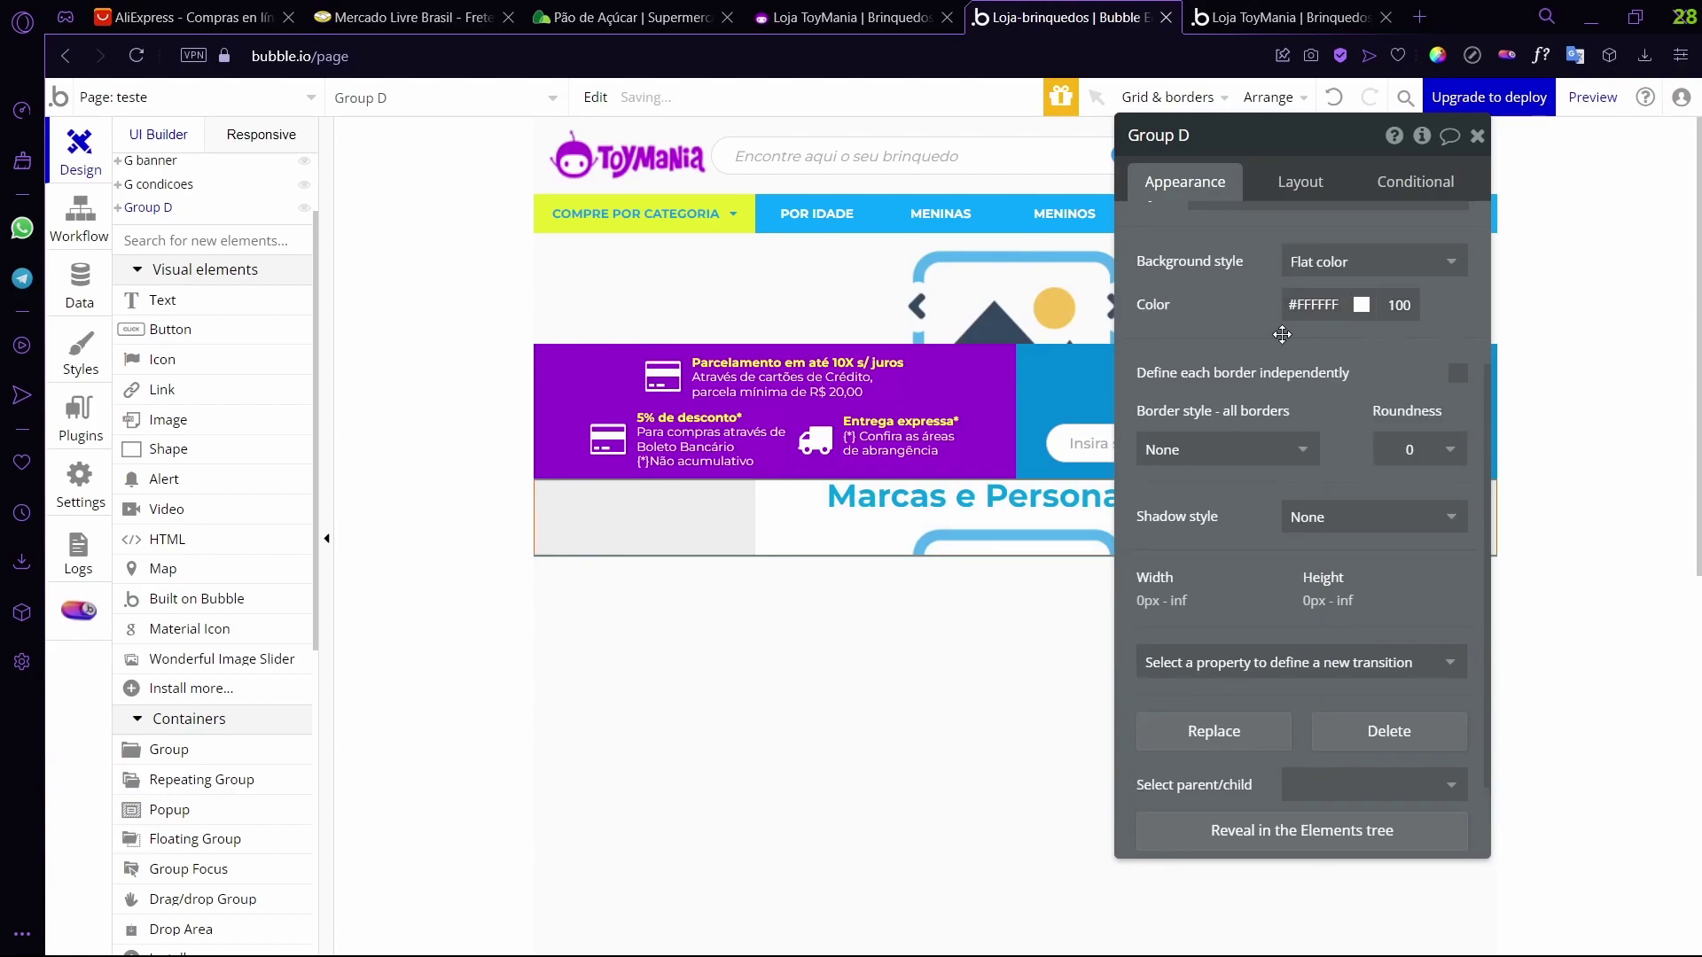
{"action": "left_click", "coordinate": [1477, 134]}
{"action": "left_click", "coordinate": [1285, 17]}
{"action": "key", "text": "F5"}
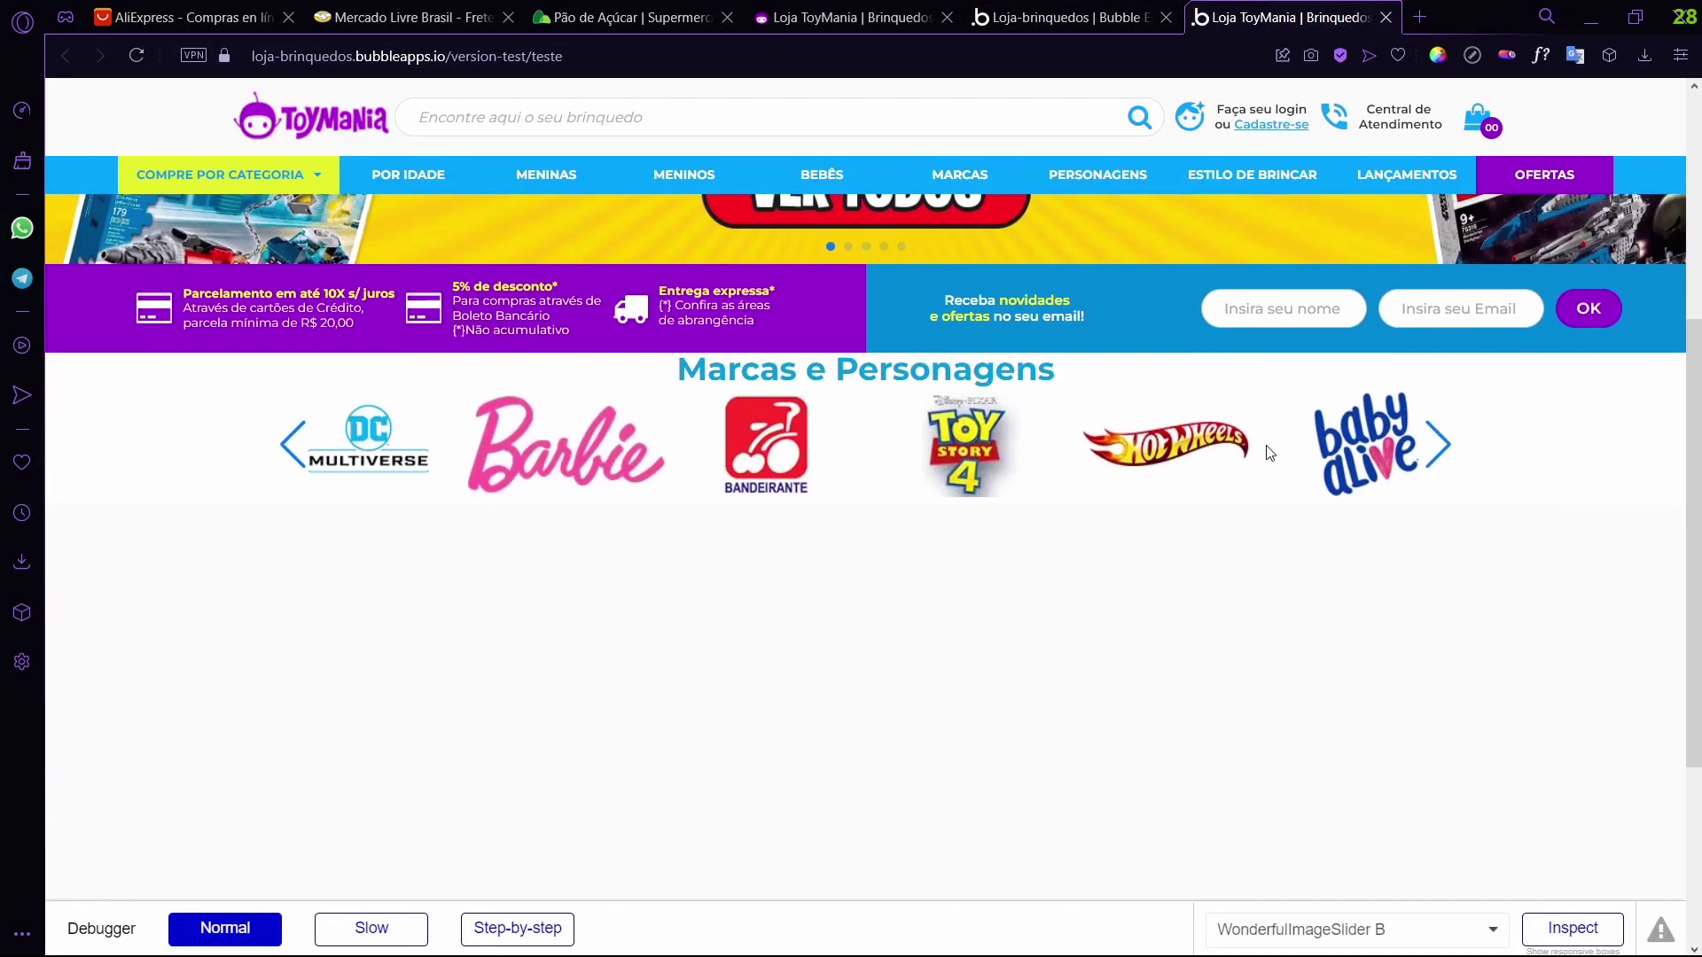
- Back in the page editor, set the carousel group's top and bottom padding to 20 px
{"action": "key", "text": "ctrl+Tab"}
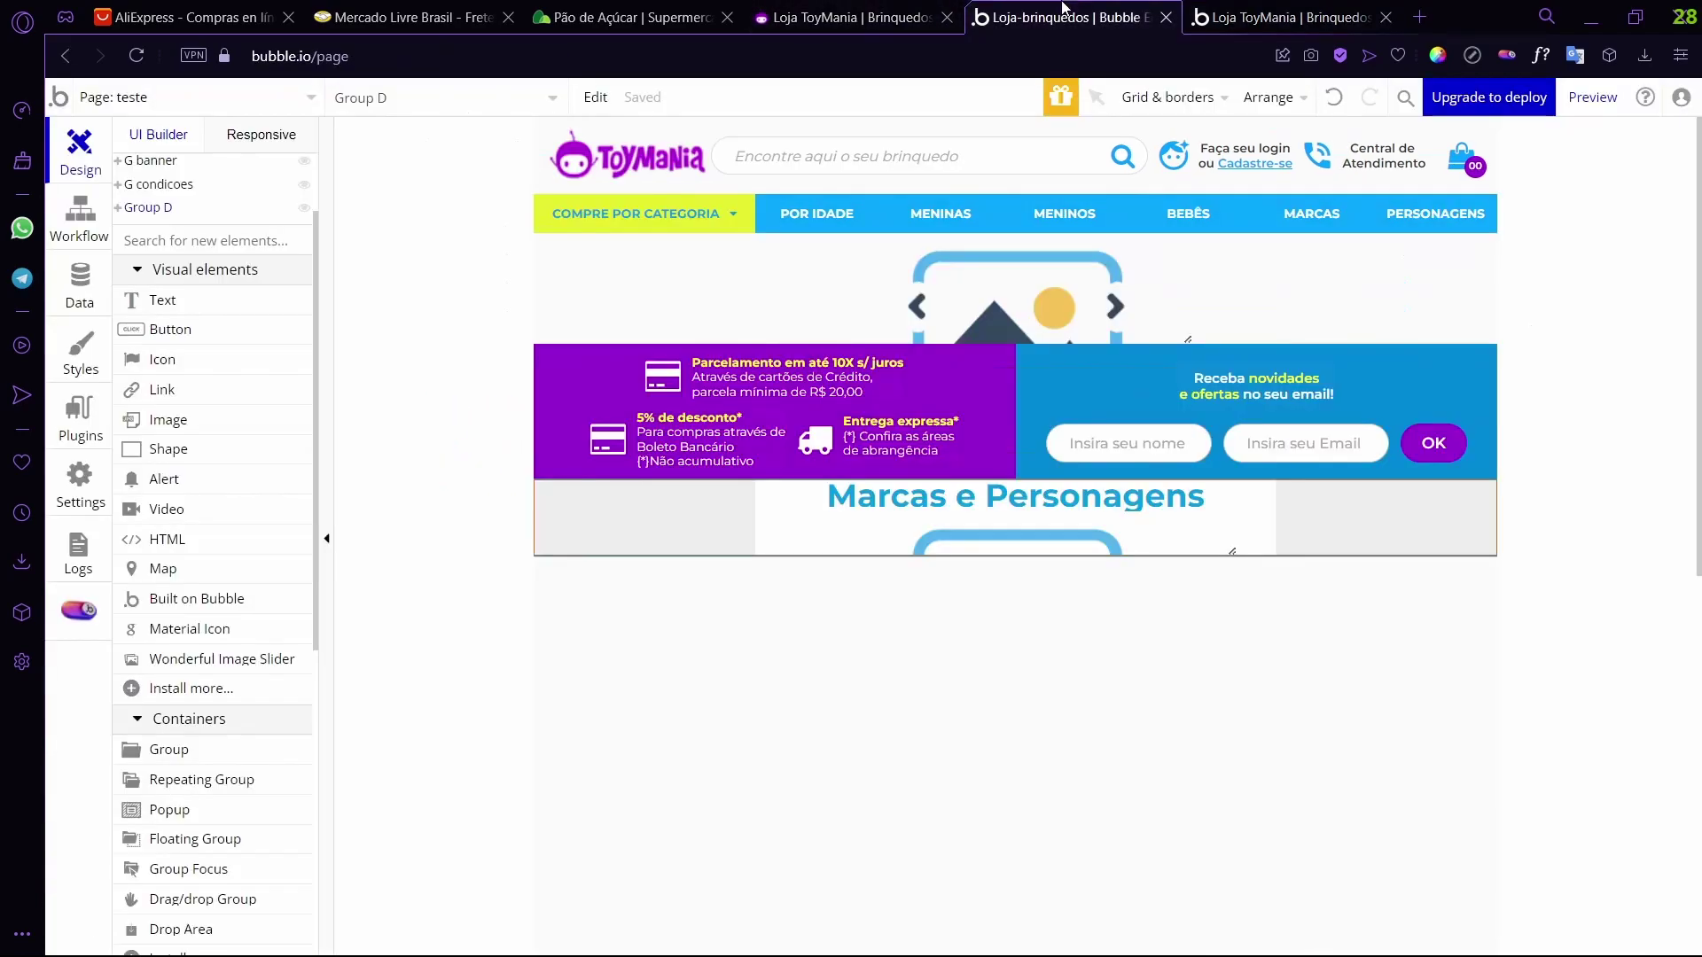
{"action": "double_click", "coordinate": [705, 531]}
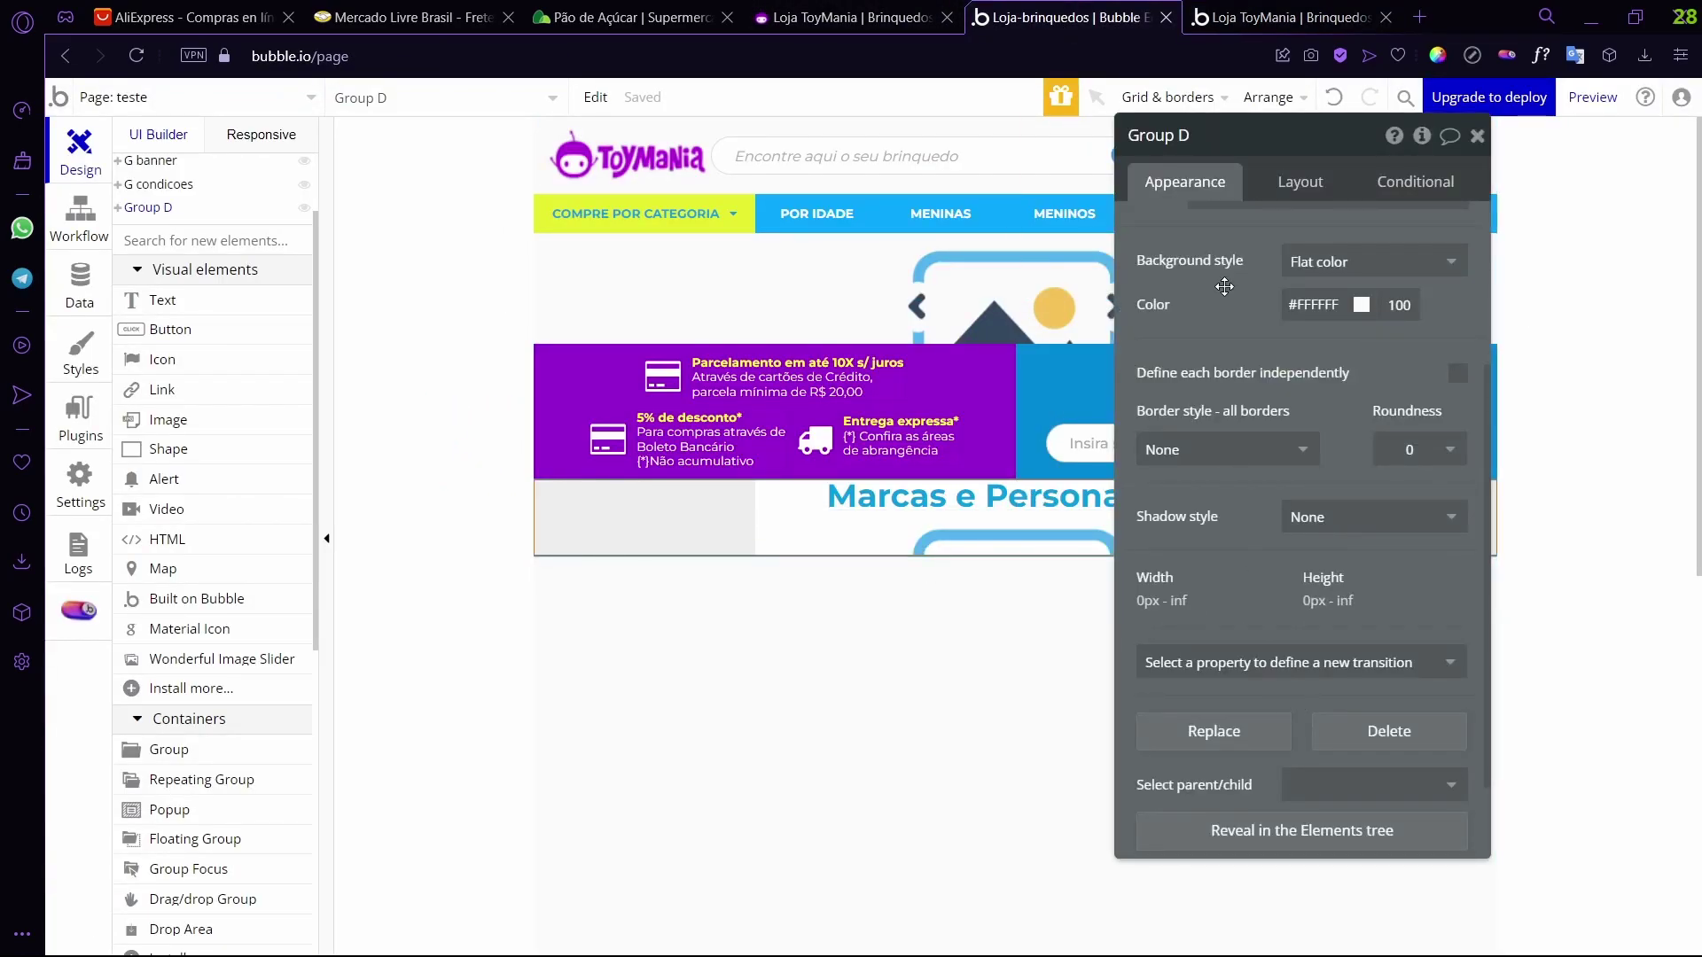
{"action": "left_click", "coordinate": [1301, 181]}
{"action": "left_click", "coordinate": [1231, 827]}
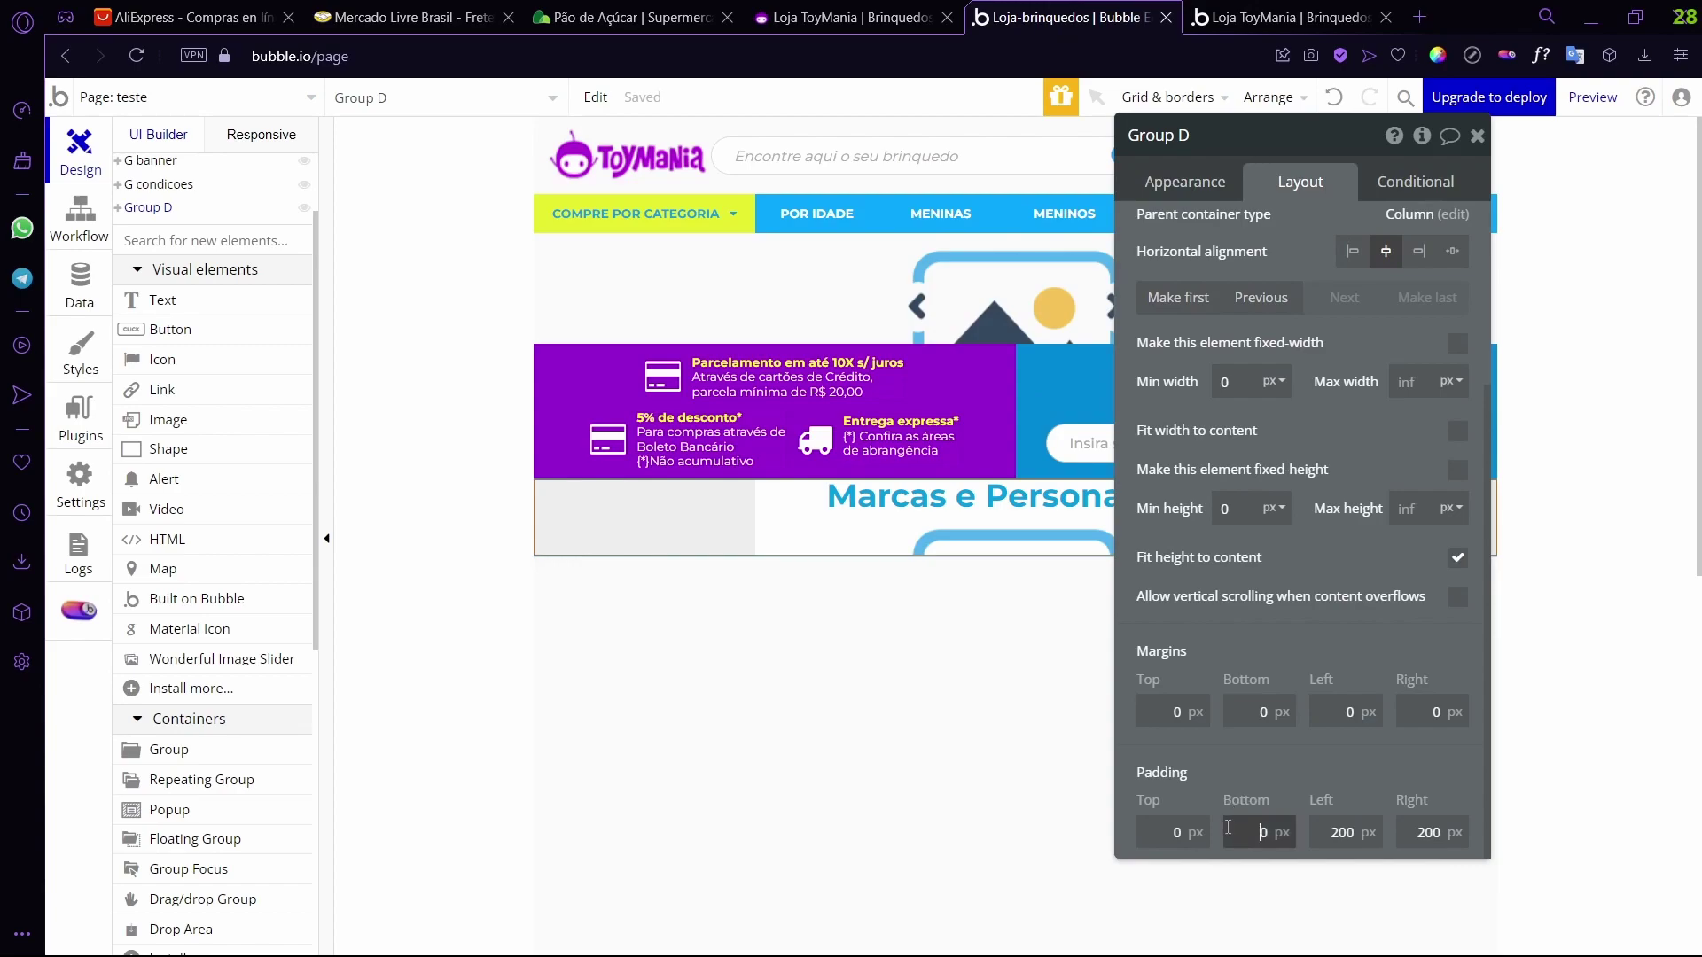
{"action": "type", "text": "2"}
{"action": "left_click", "coordinate": [1170, 832]}
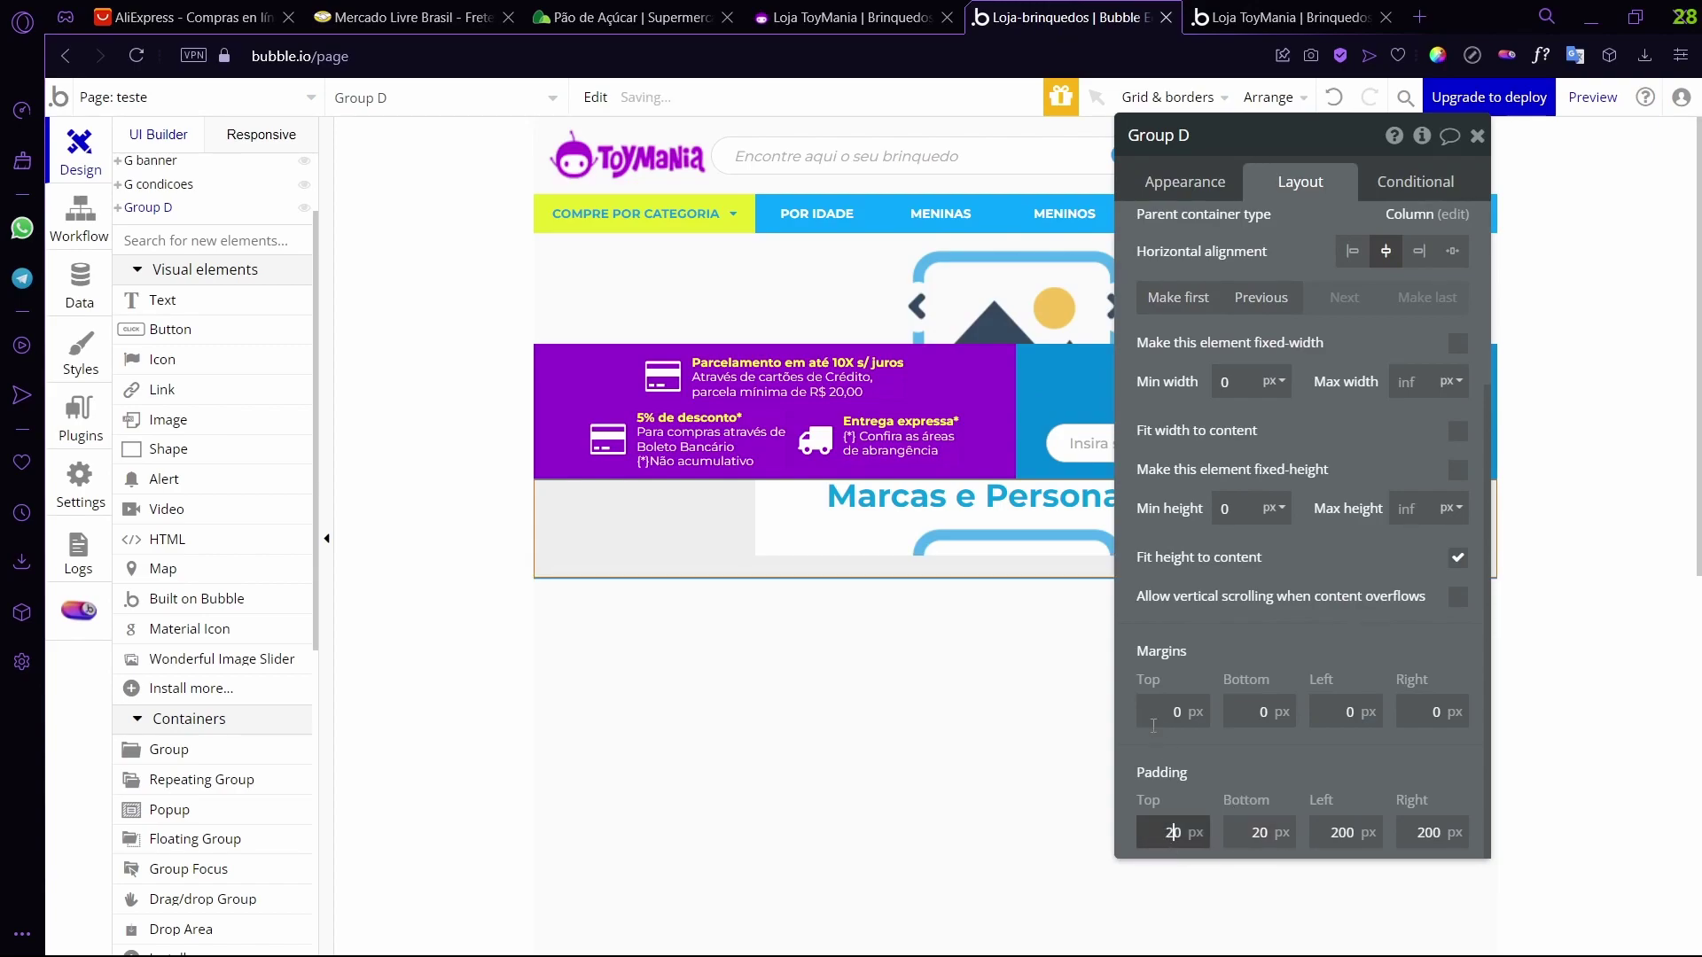
{"action": "type", "text": "2"}
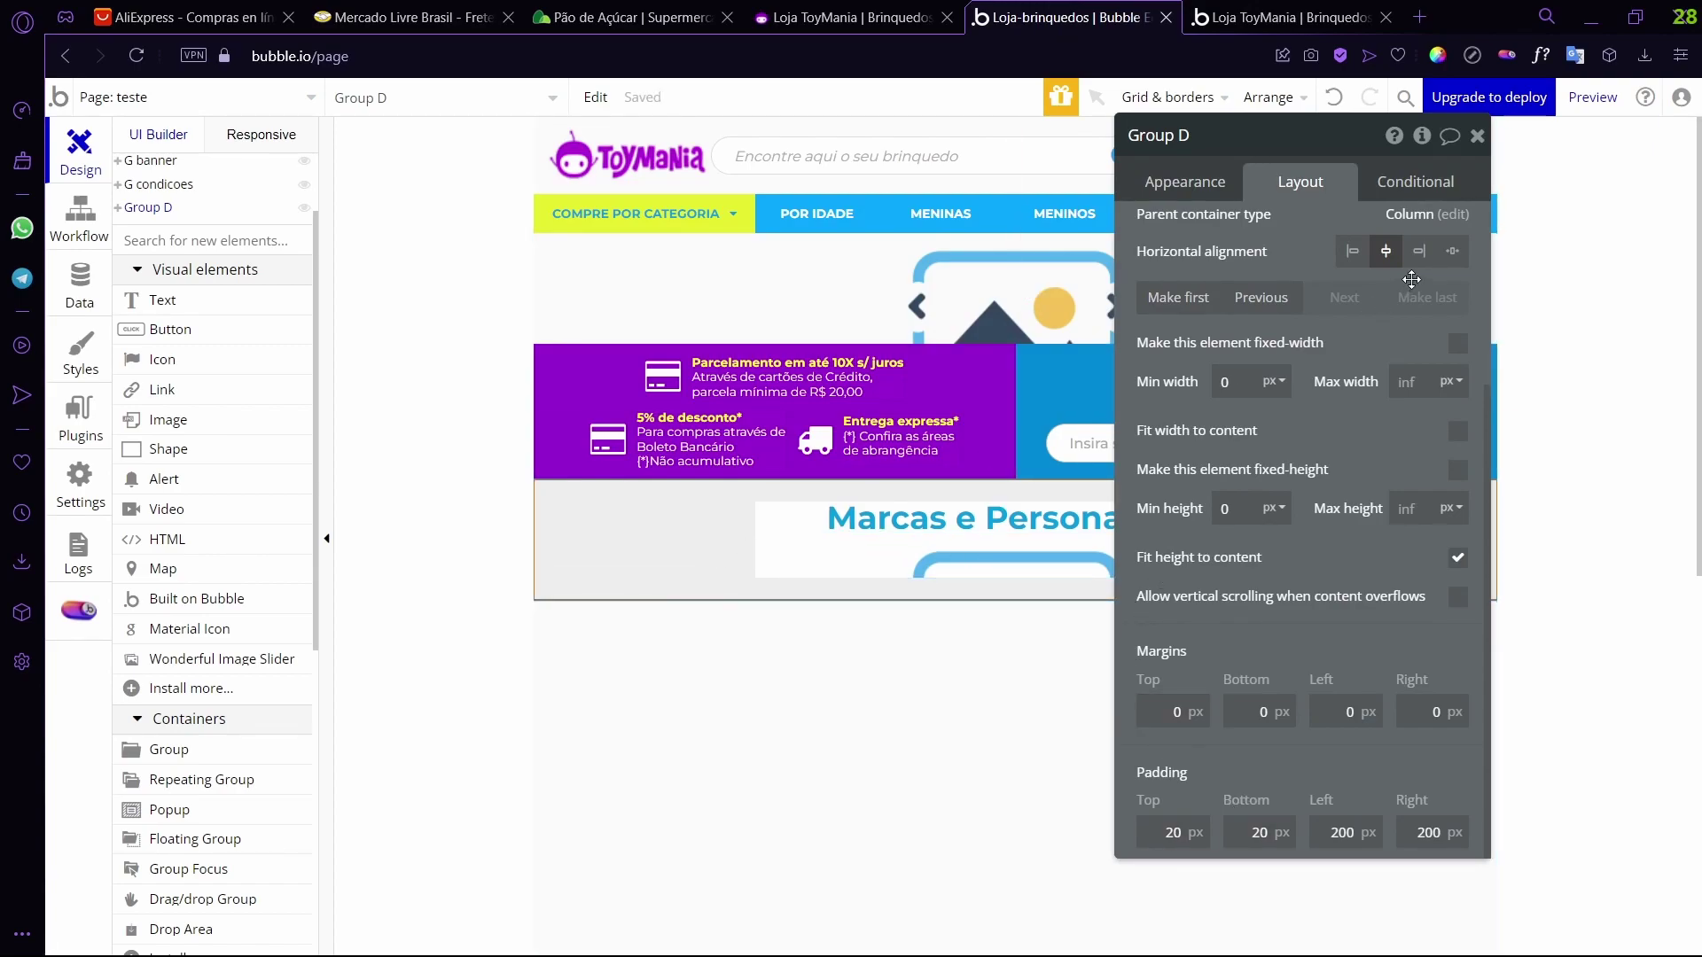
- Apply gap spacing between the carousel group's elements with a 20 px row gap, and preview the page
{"action": "scroll", "coordinate": [1454, 324], "scroll_direction": "up", "scroll_amount": 3}
{"action": "left_click", "coordinate": [1464, 326]}
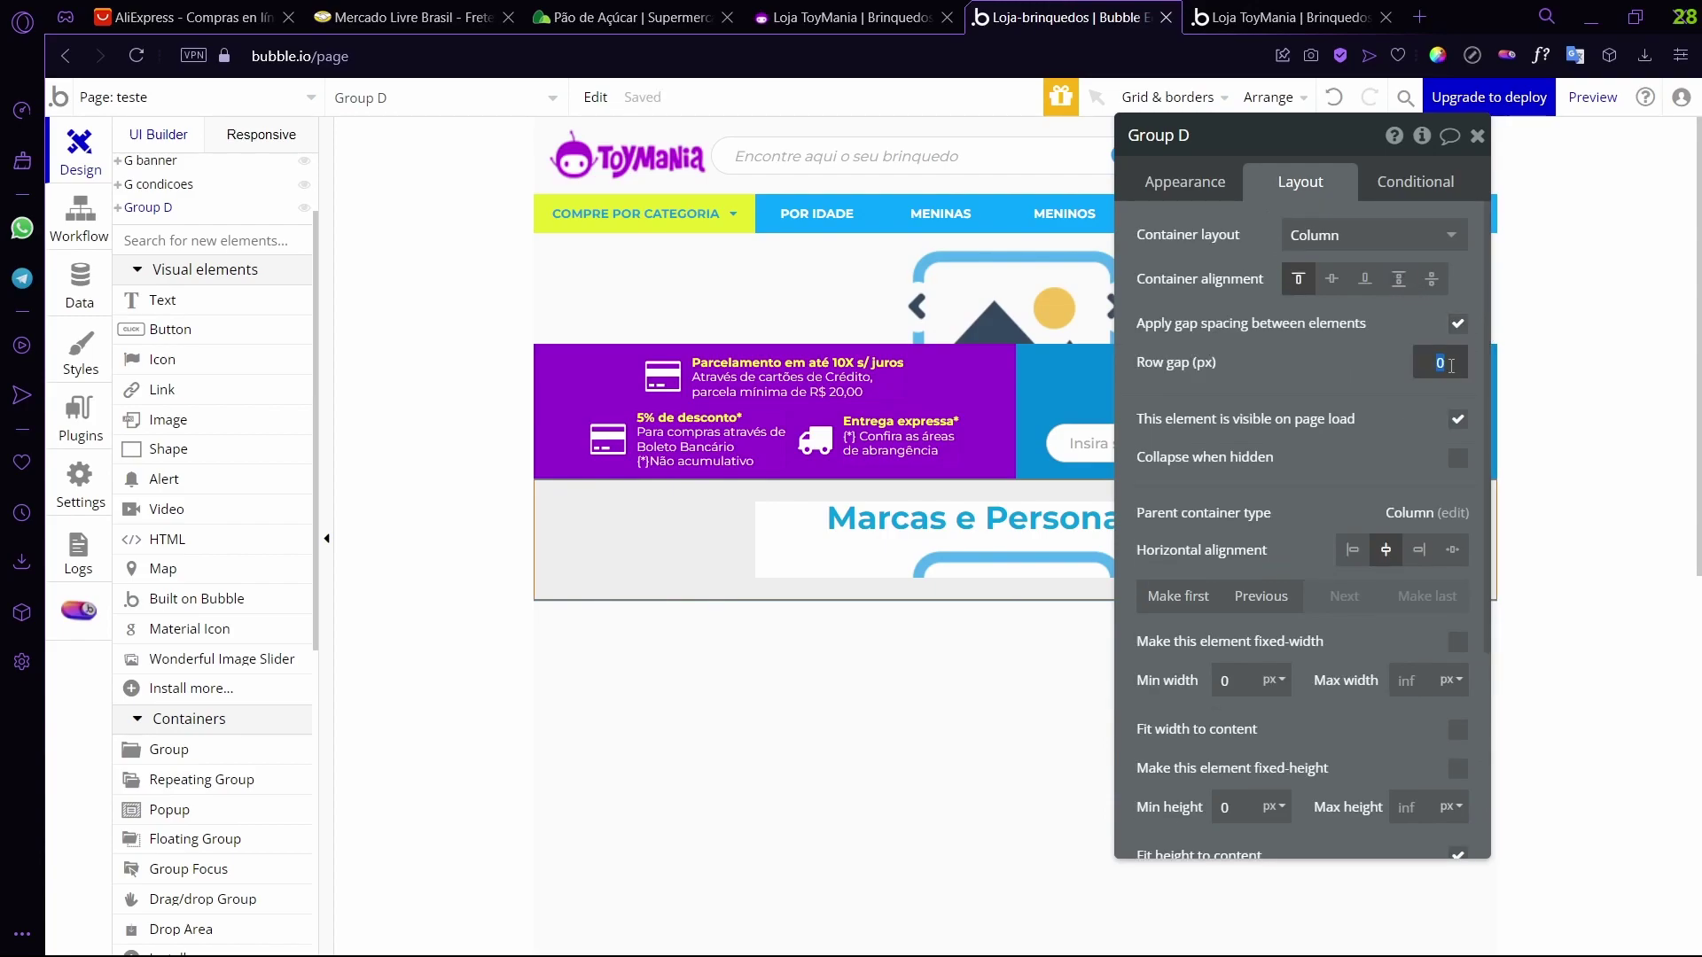
{"action": "left_click", "coordinate": [1593, 96]}
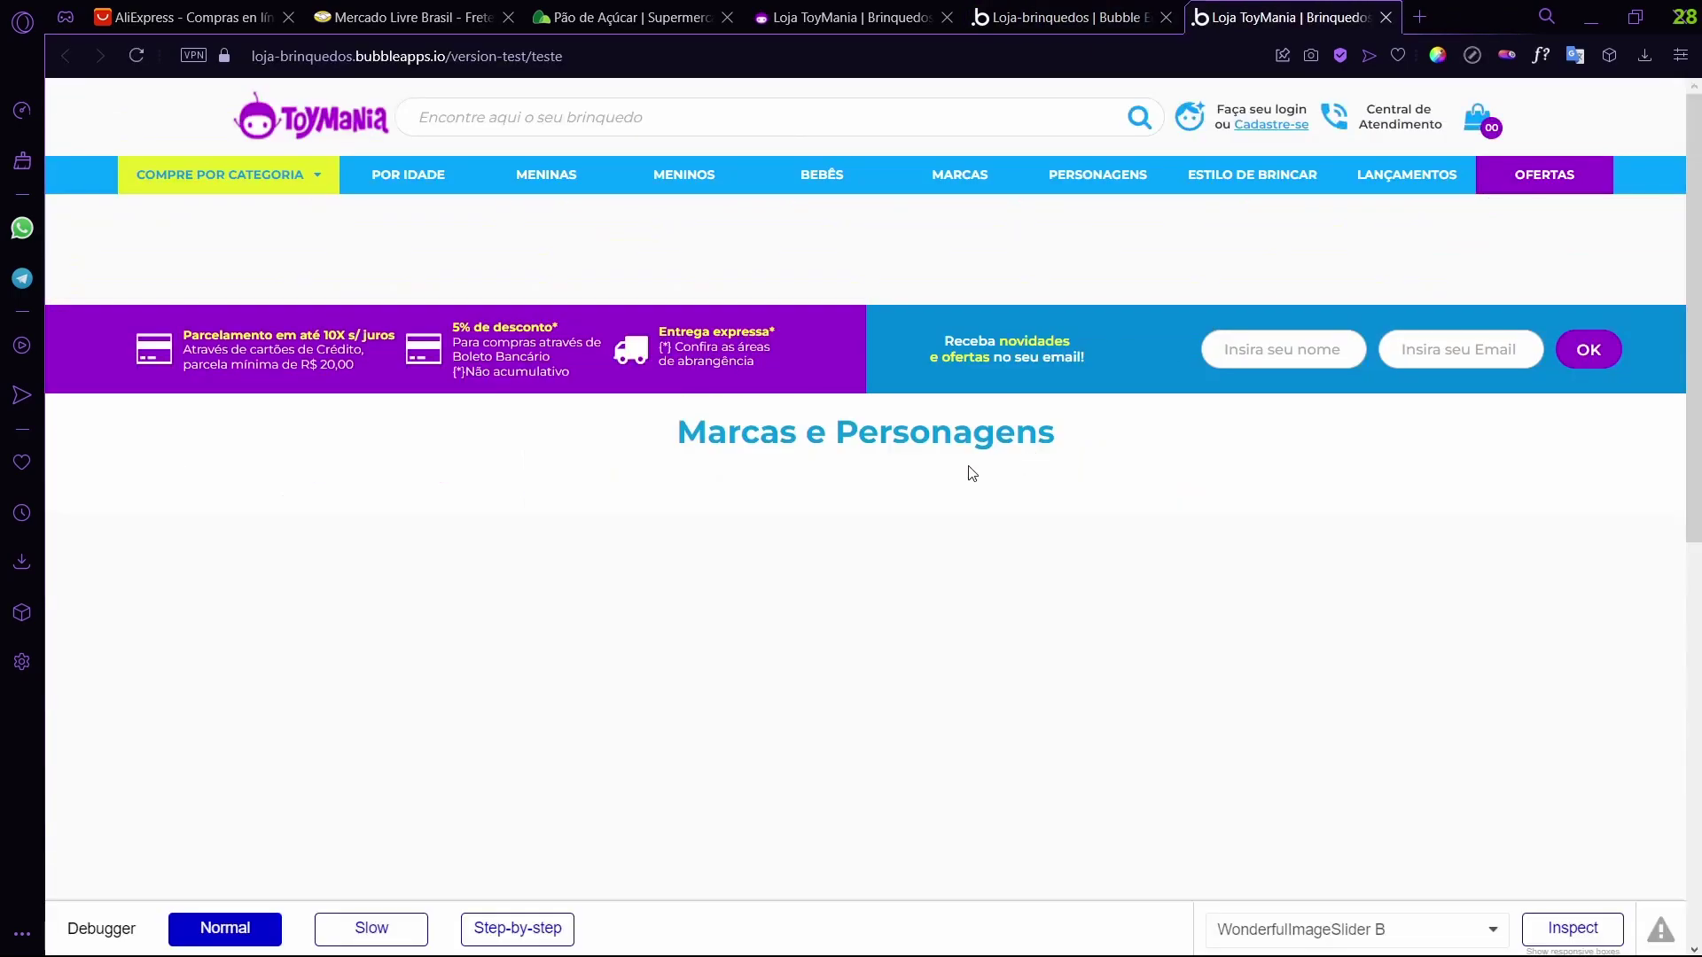
{"action": "scroll", "coordinate": [971, 475], "scroll_direction": "down", "scroll_amount": 5}
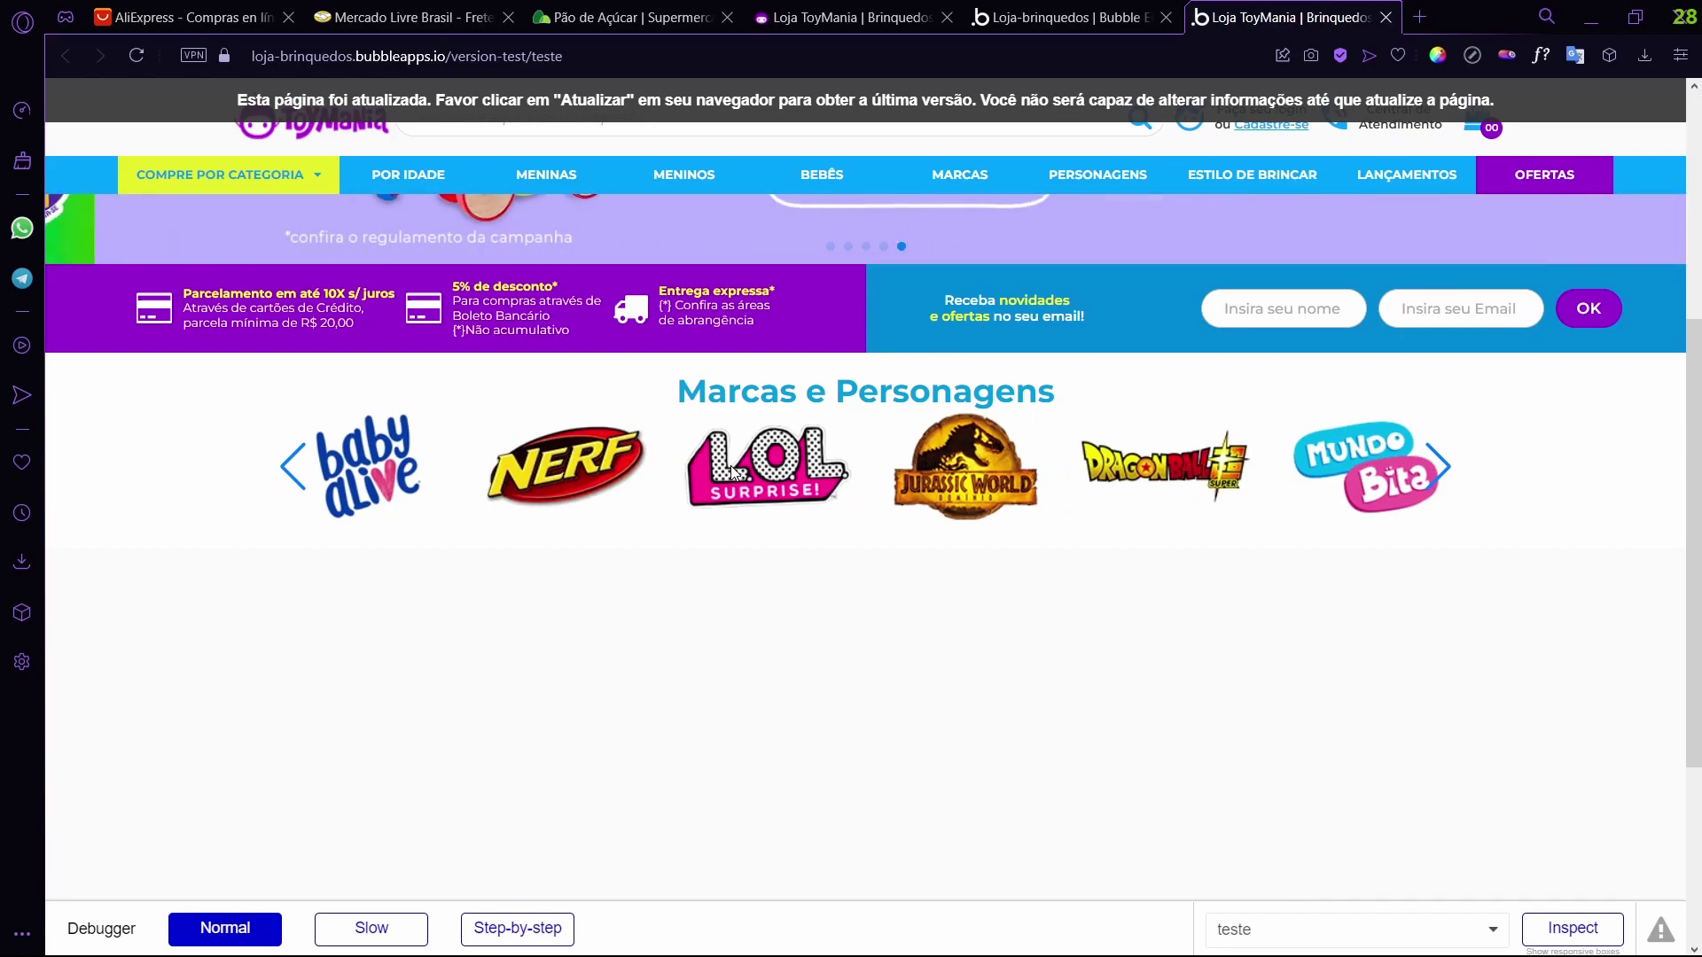
- Back in the editor, look over the stored marcas records and the page's workflows, then return to the page design
{"action": "left_click", "coordinate": [996, 16]}
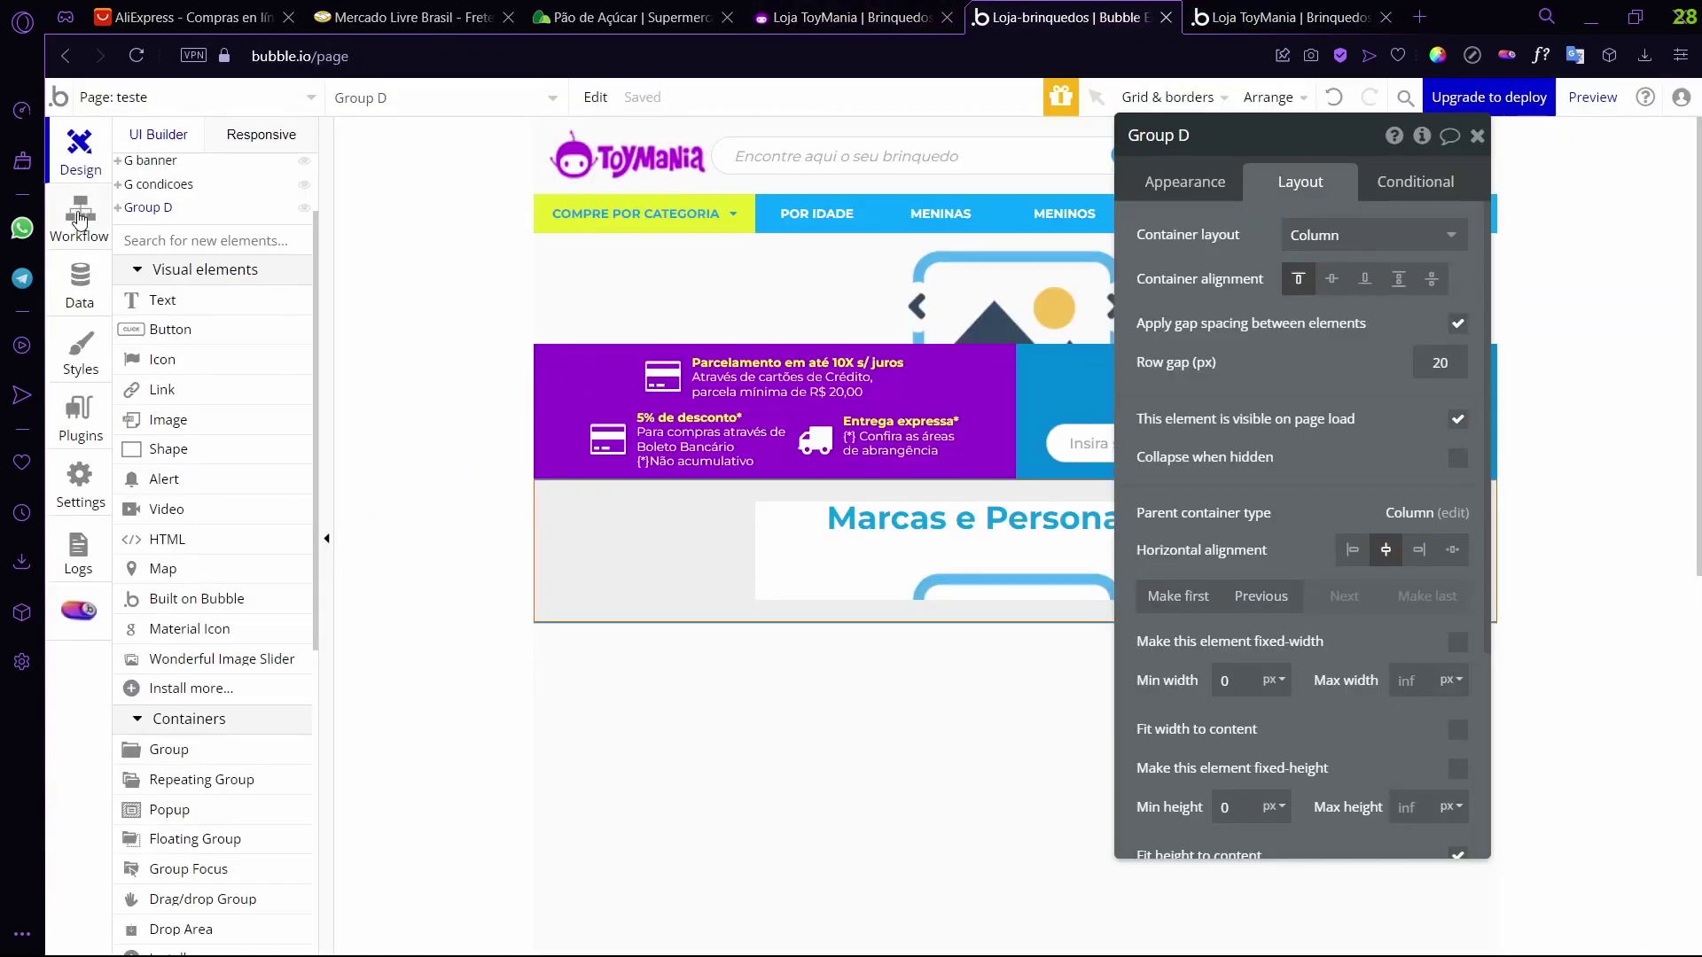
{"action": "left_click", "coordinate": [79, 280]}
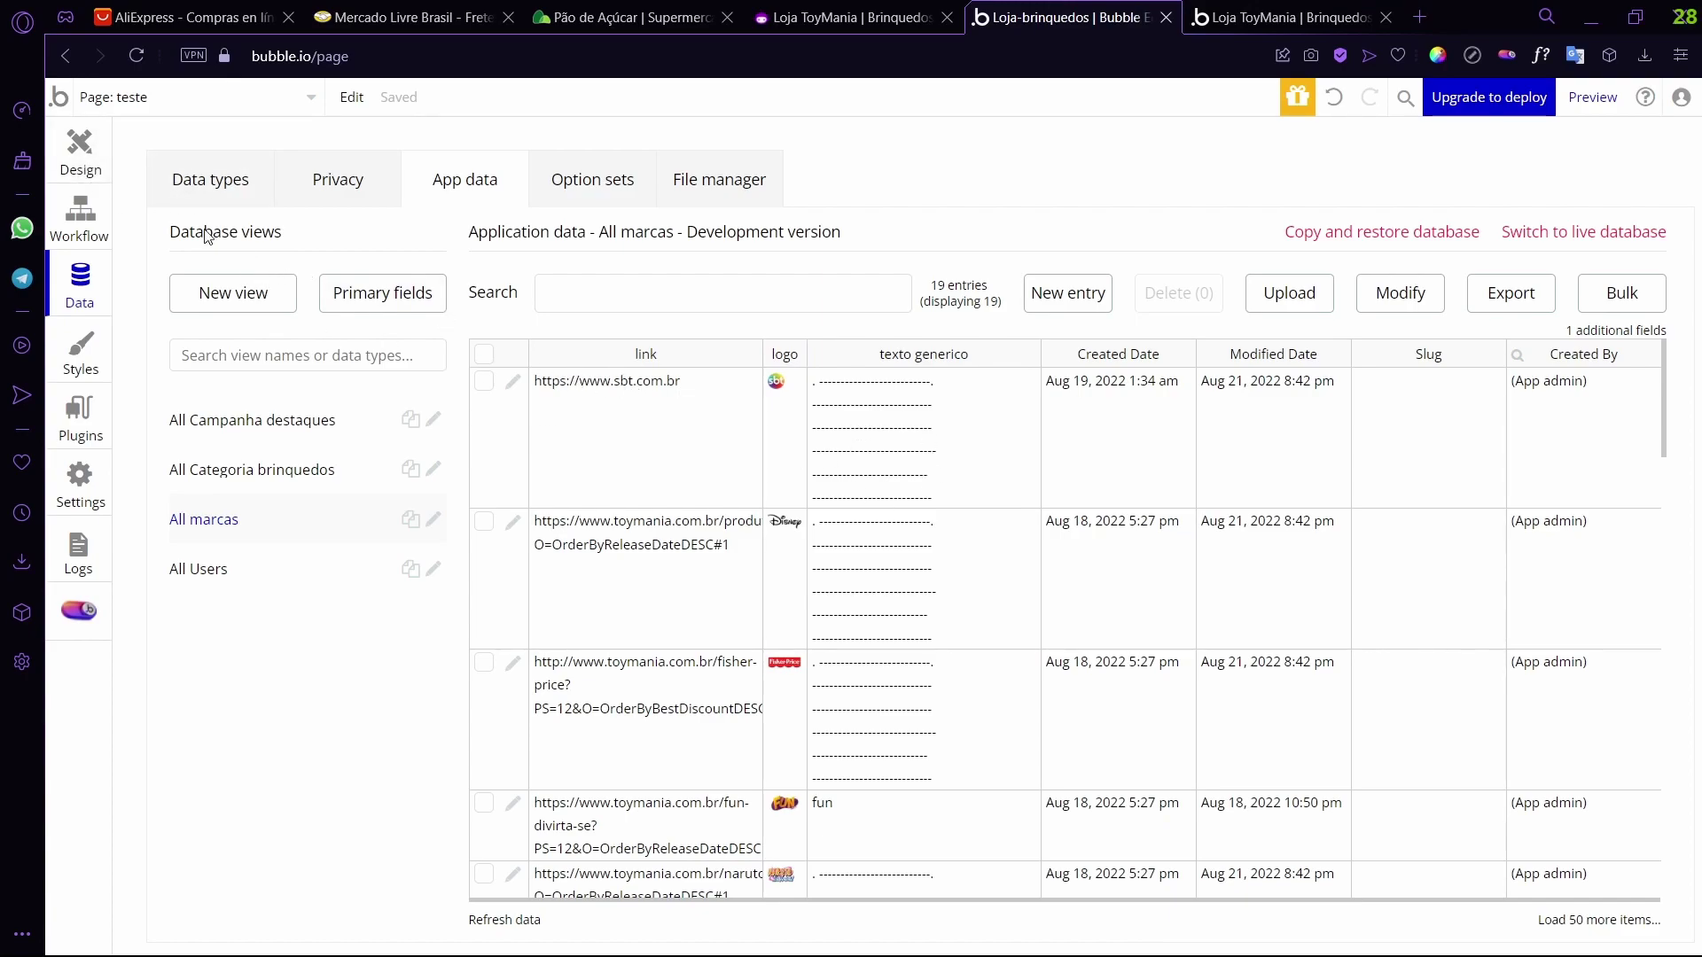
{"action": "left_click", "coordinate": [94, 171]}
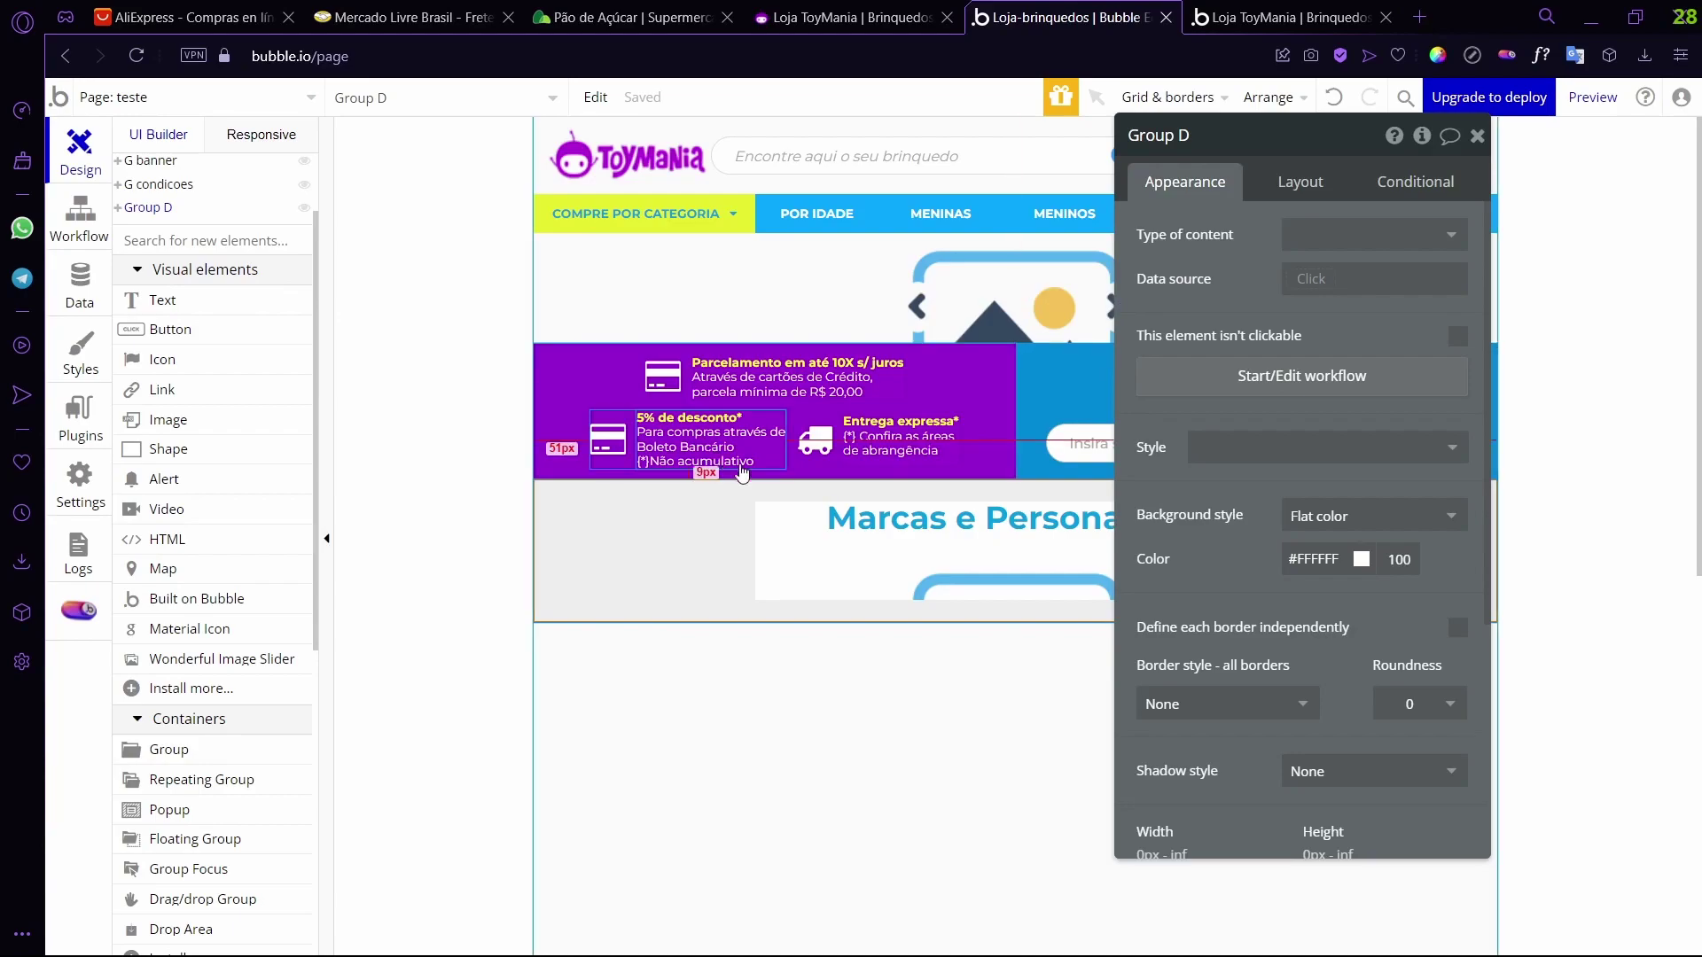
{"action": "left_click", "coordinate": [74, 242]}
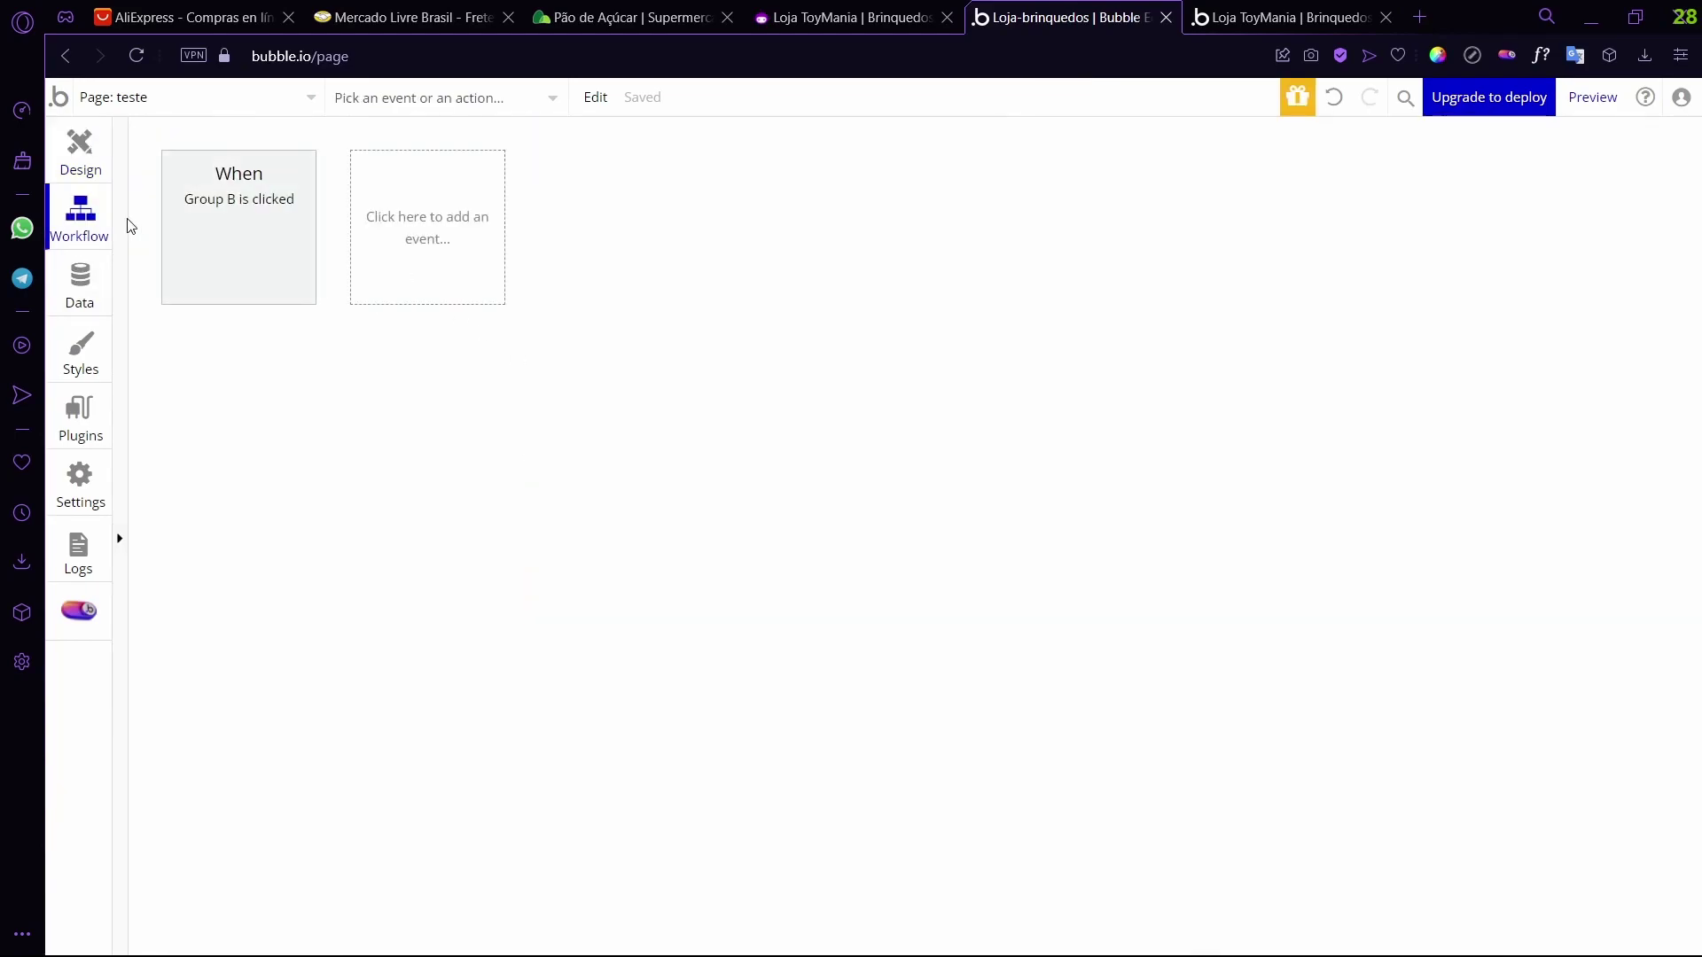
{"action": "left_click", "coordinate": [94, 171]}
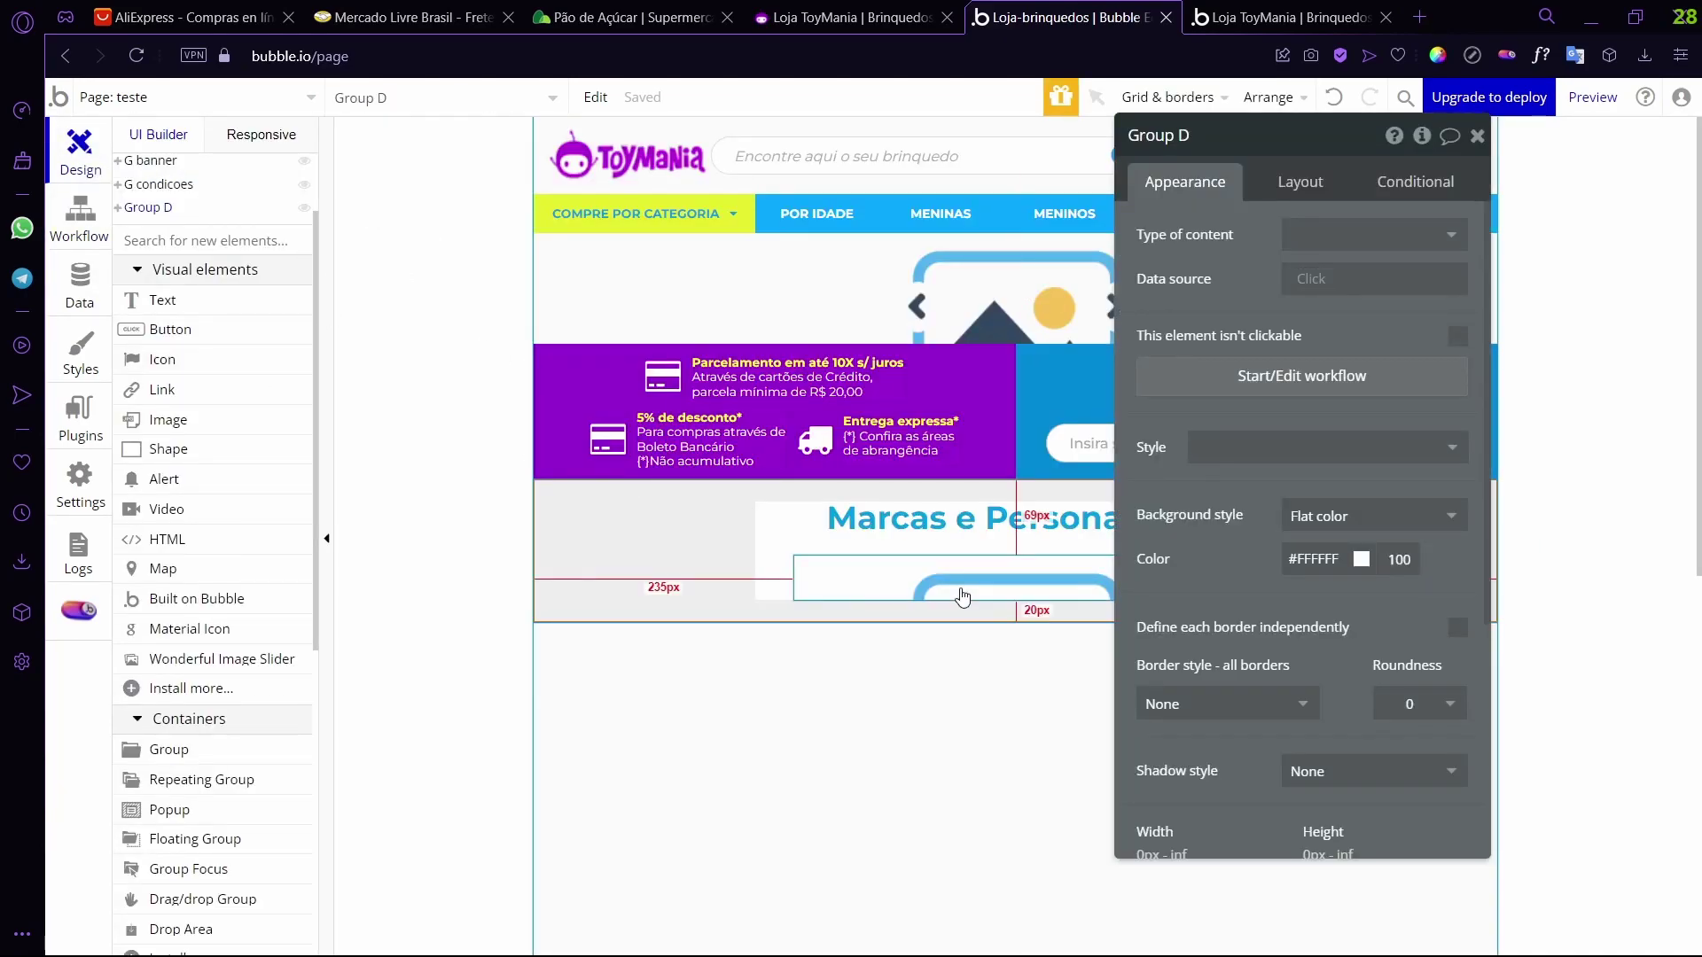
- Set the brand slider's URL List to a search for marcas returning each item's link, and preview the page
{"action": "left_click", "coordinate": [871, 597]}
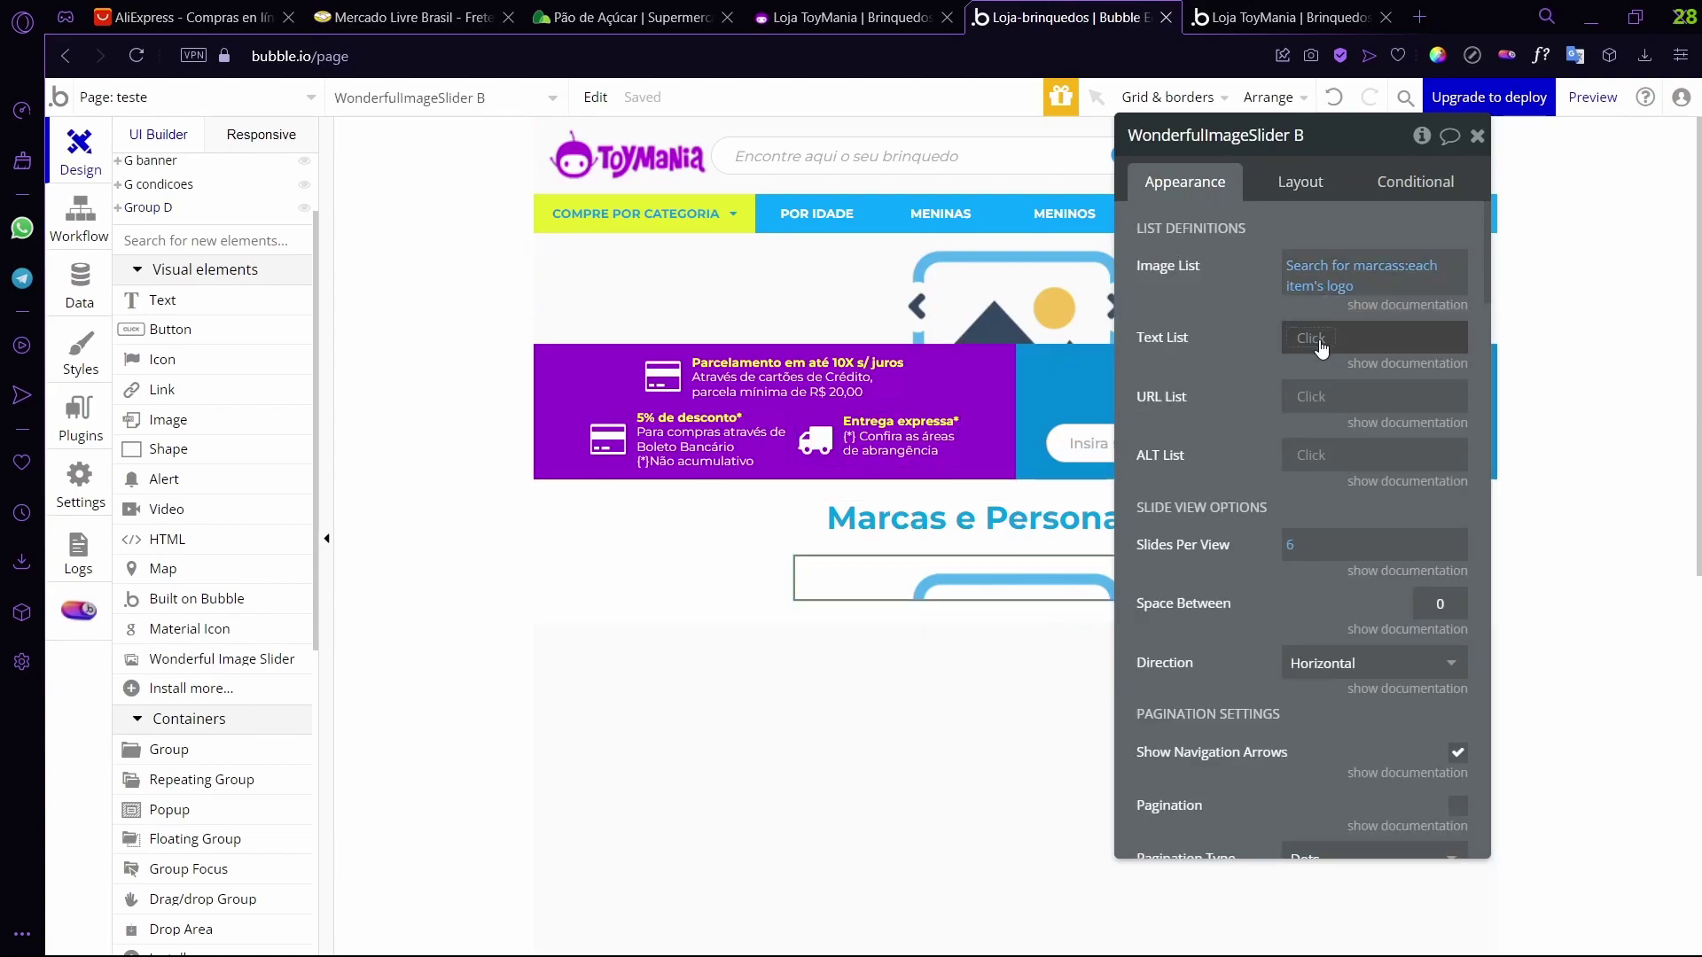
{"action": "left_click", "coordinate": [1307, 398]}
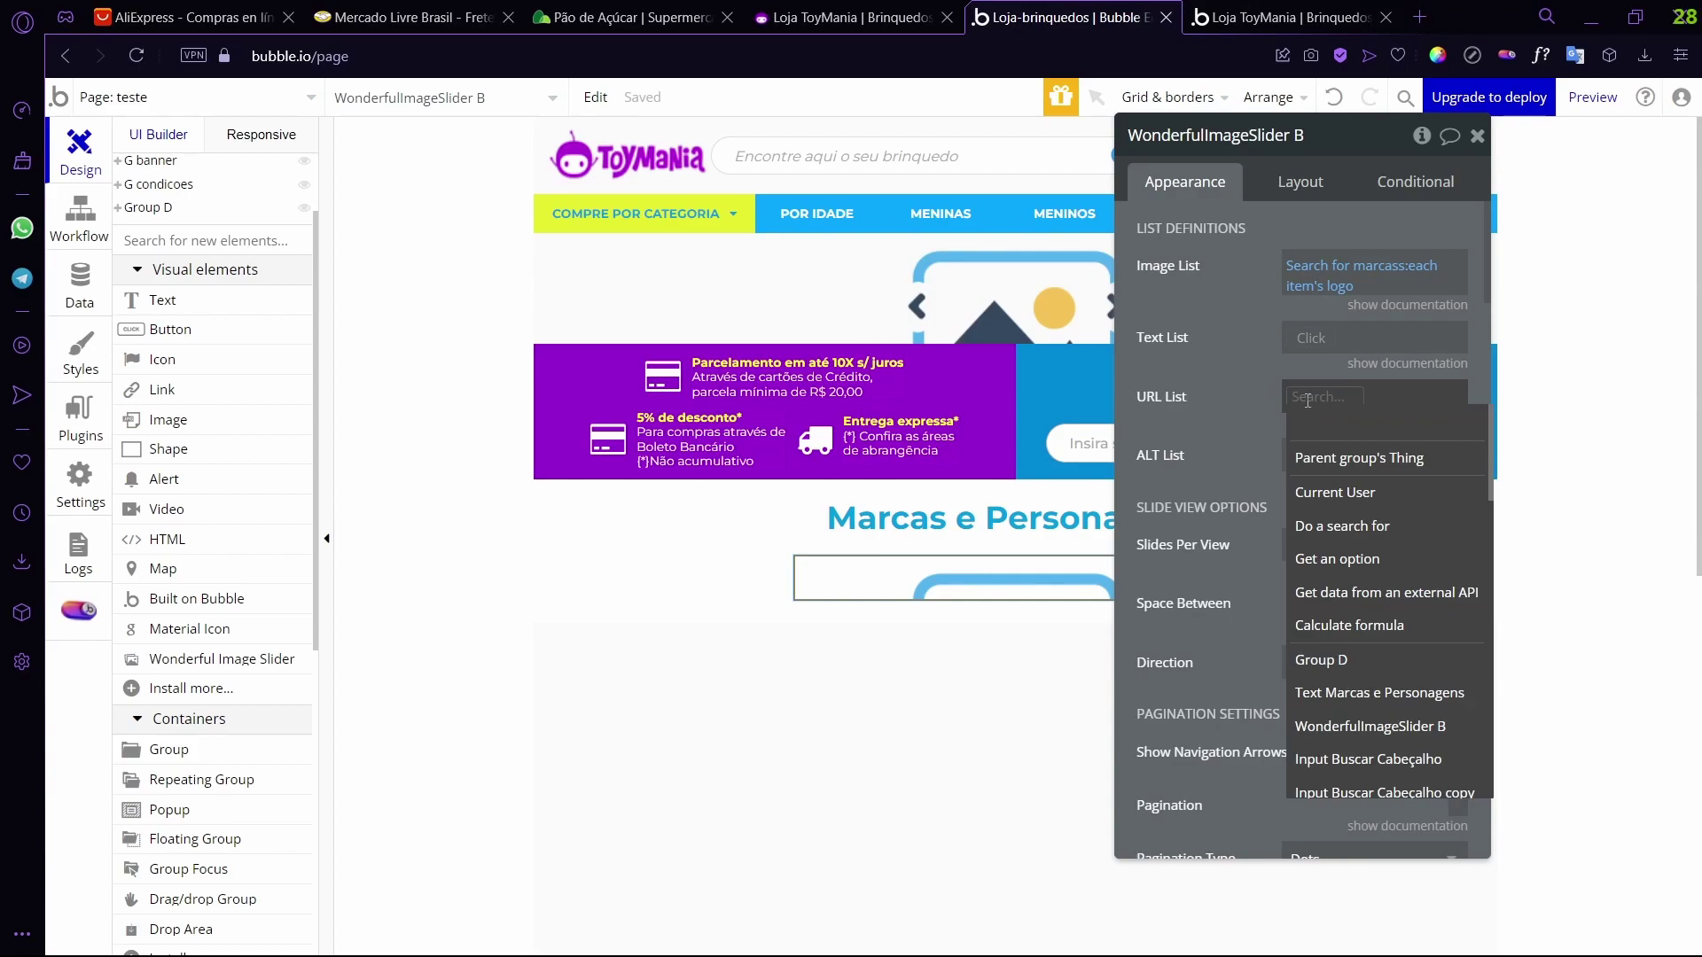
{"action": "left_click", "coordinate": [1343, 527]}
{"action": "left_click", "coordinate": [1014, 190]}
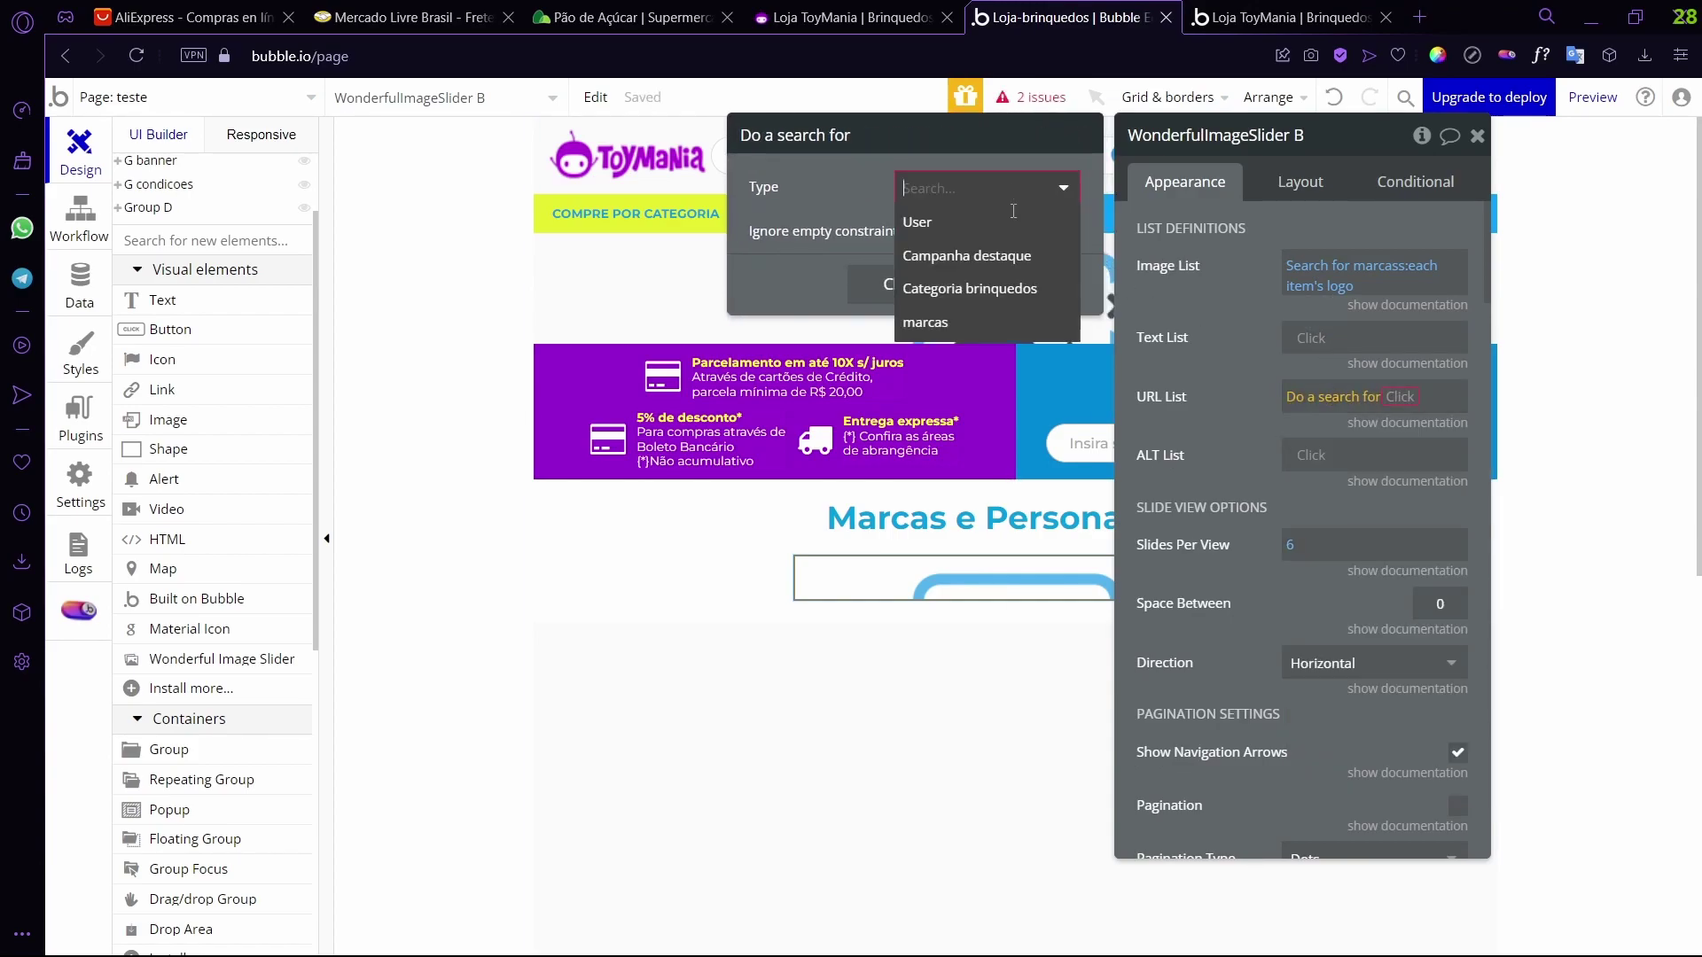
{"action": "left_click", "coordinate": [964, 326]}
{"action": "left_click", "coordinate": [1426, 399]}
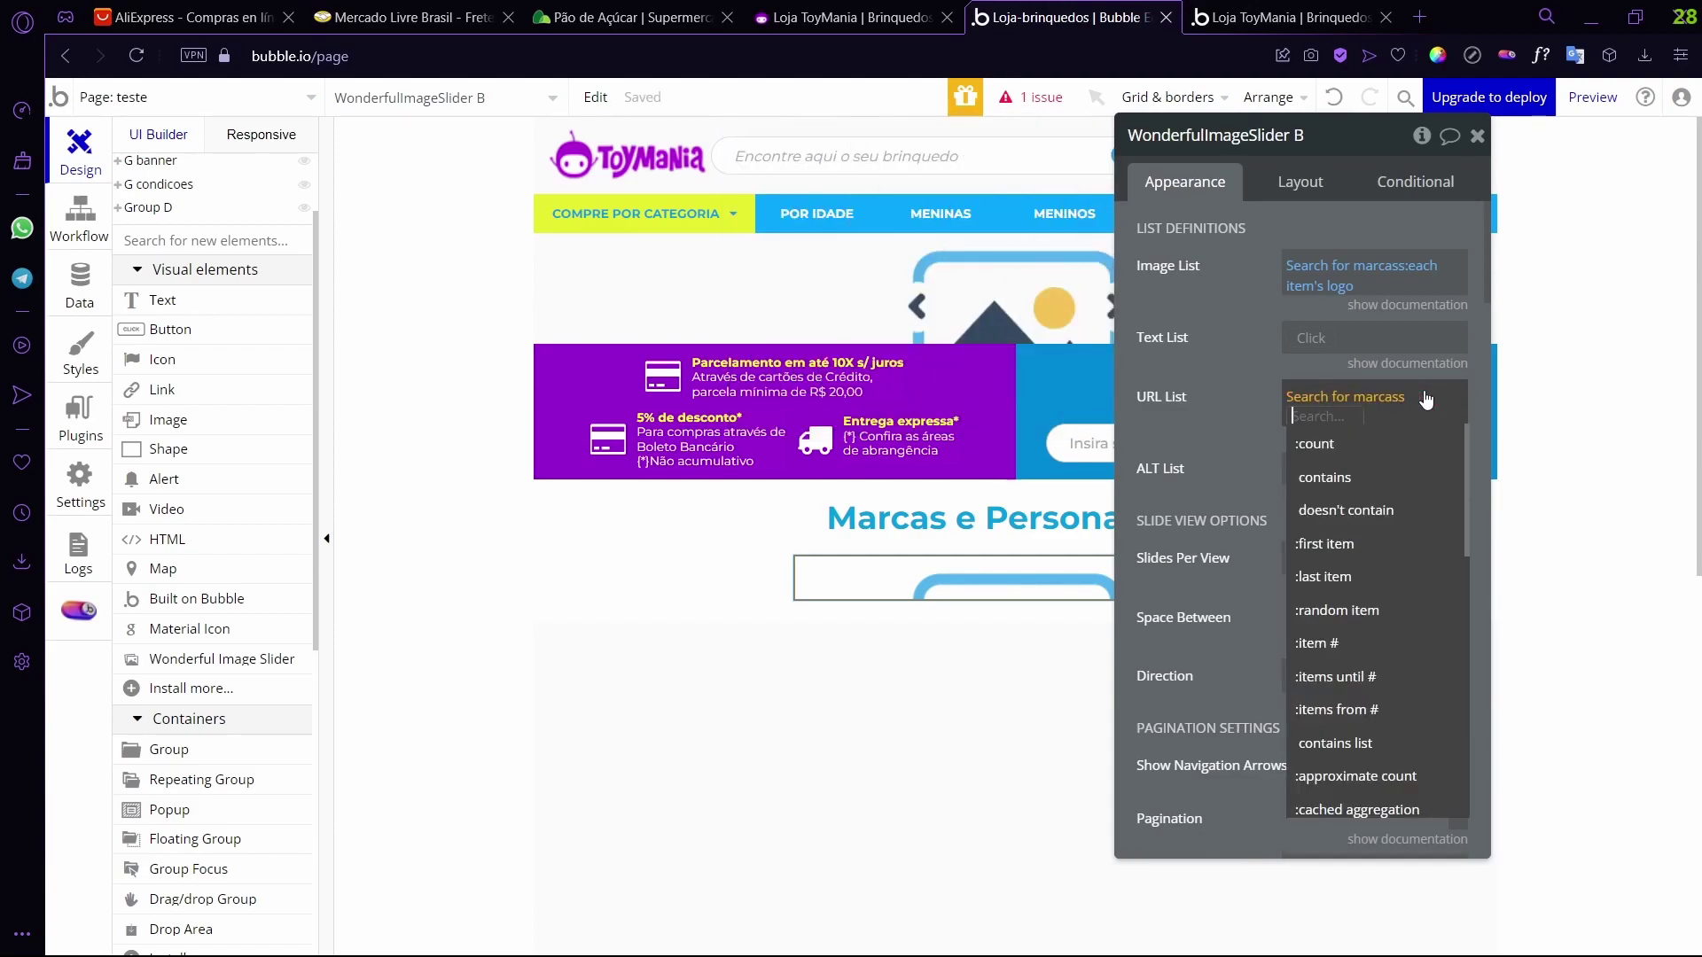
{"action": "scroll", "coordinate": [1383, 567], "scroll_direction": "down", "scroll_amount": 5}
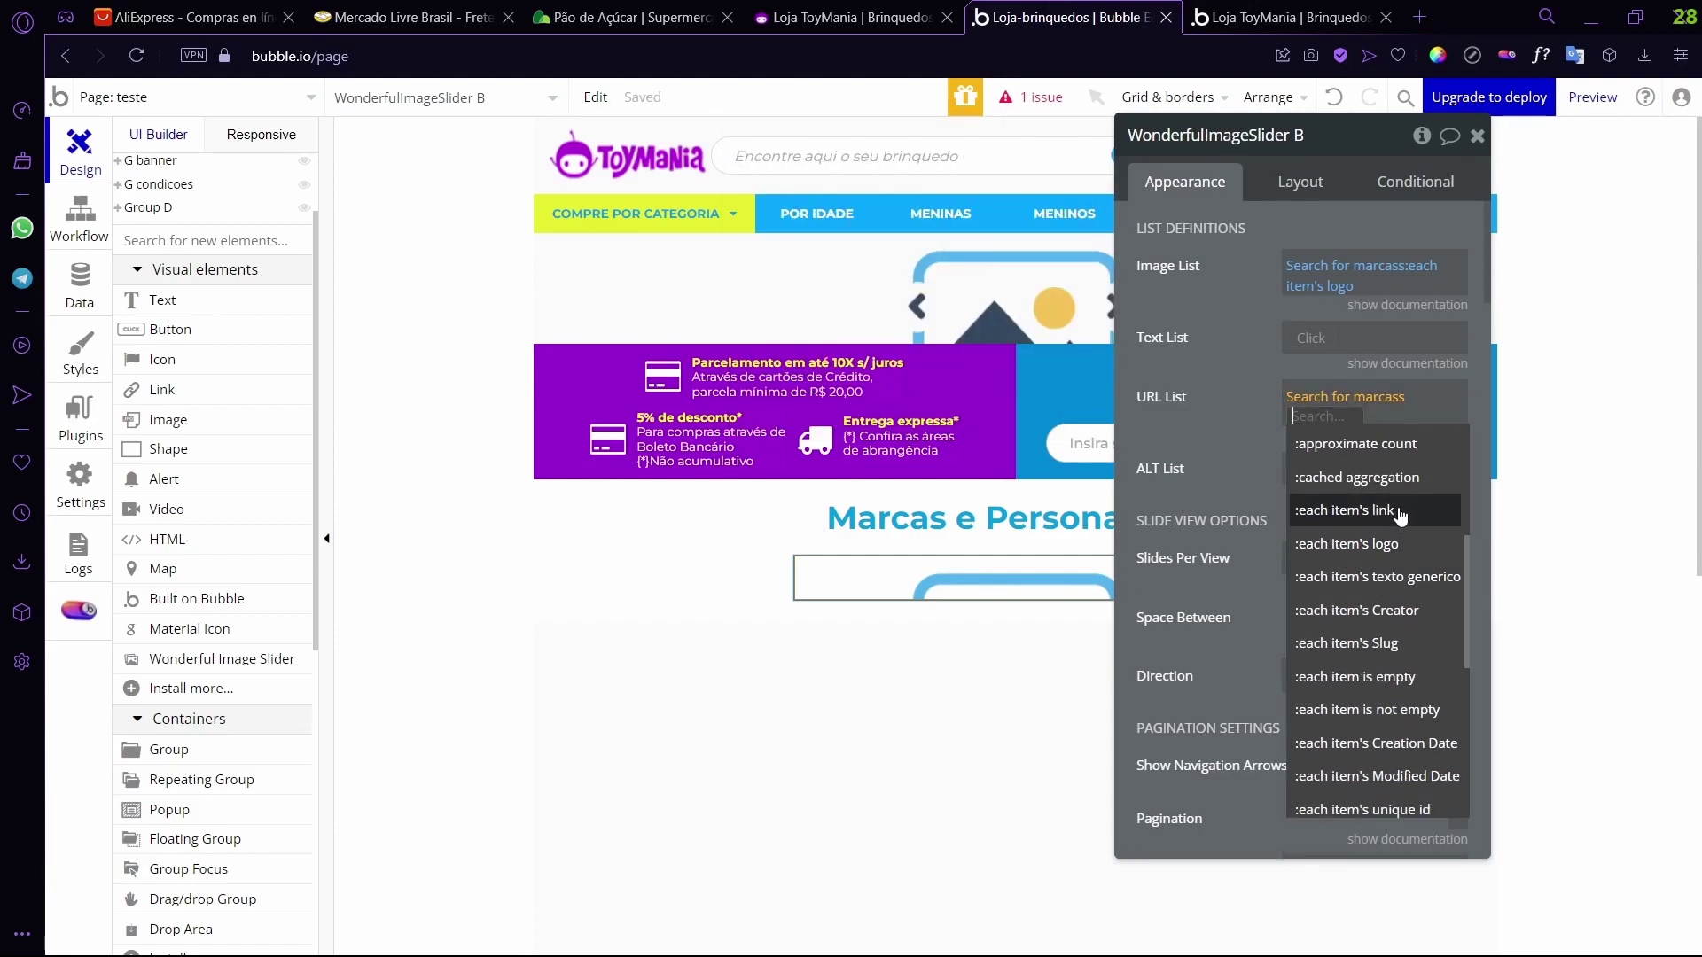
{"action": "left_click", "coordinate": [1322, 512]}
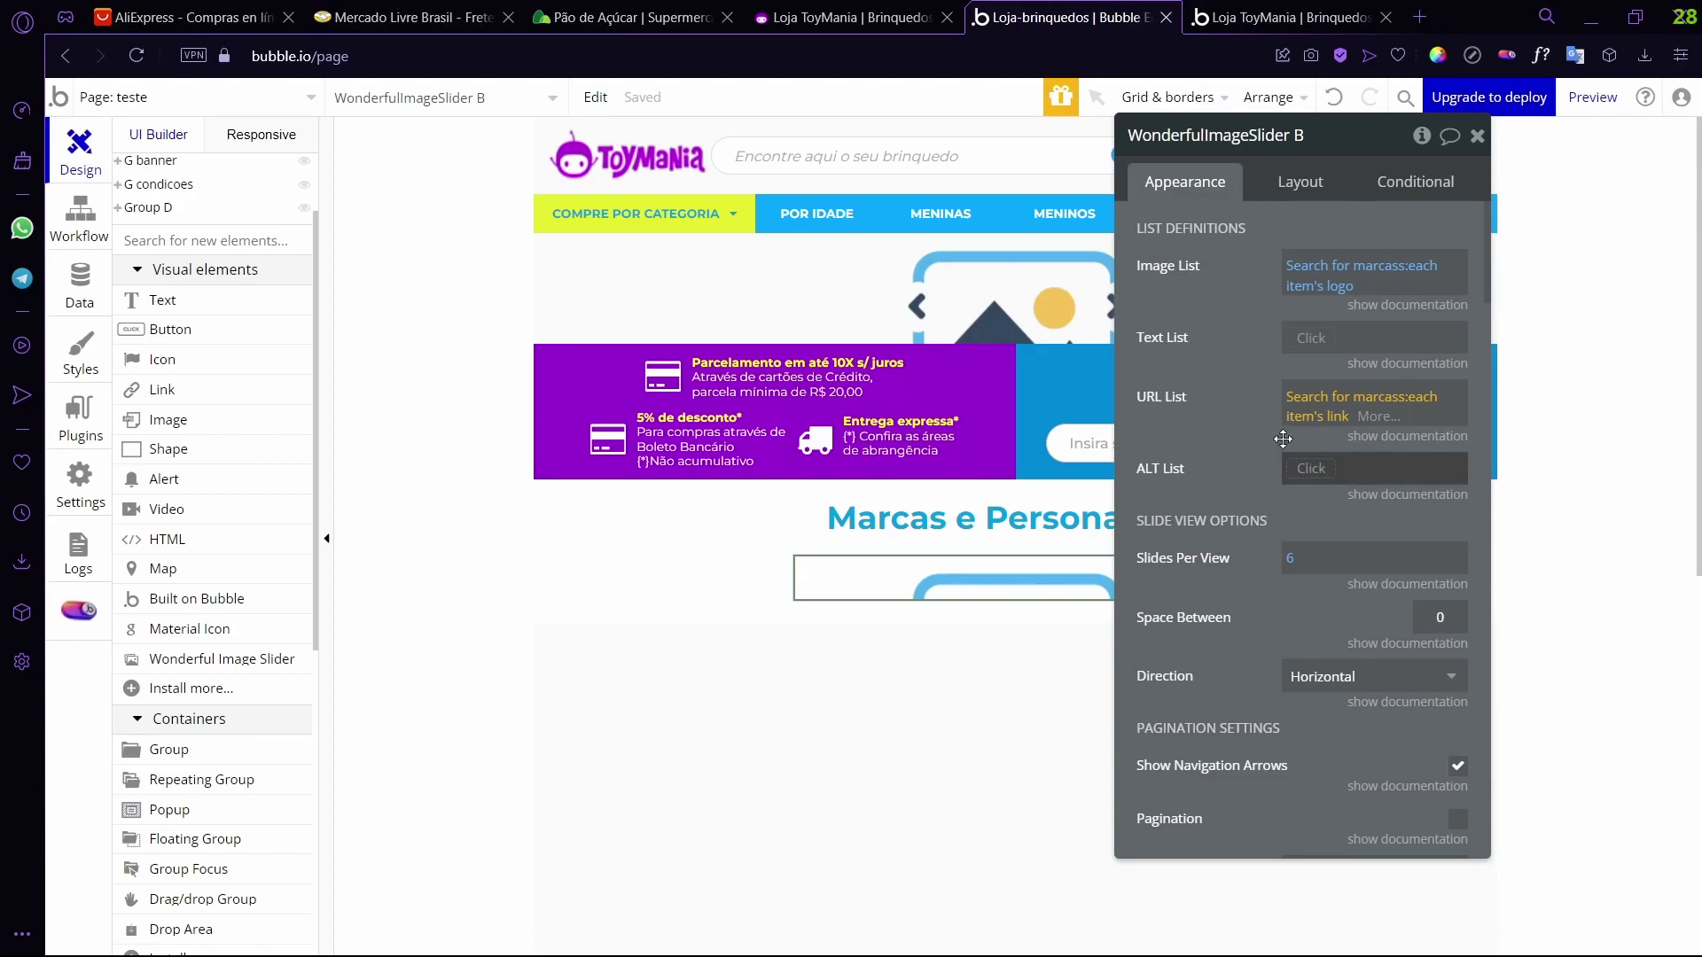
{"action": "left_click", "coordinate": [1600, 95]}
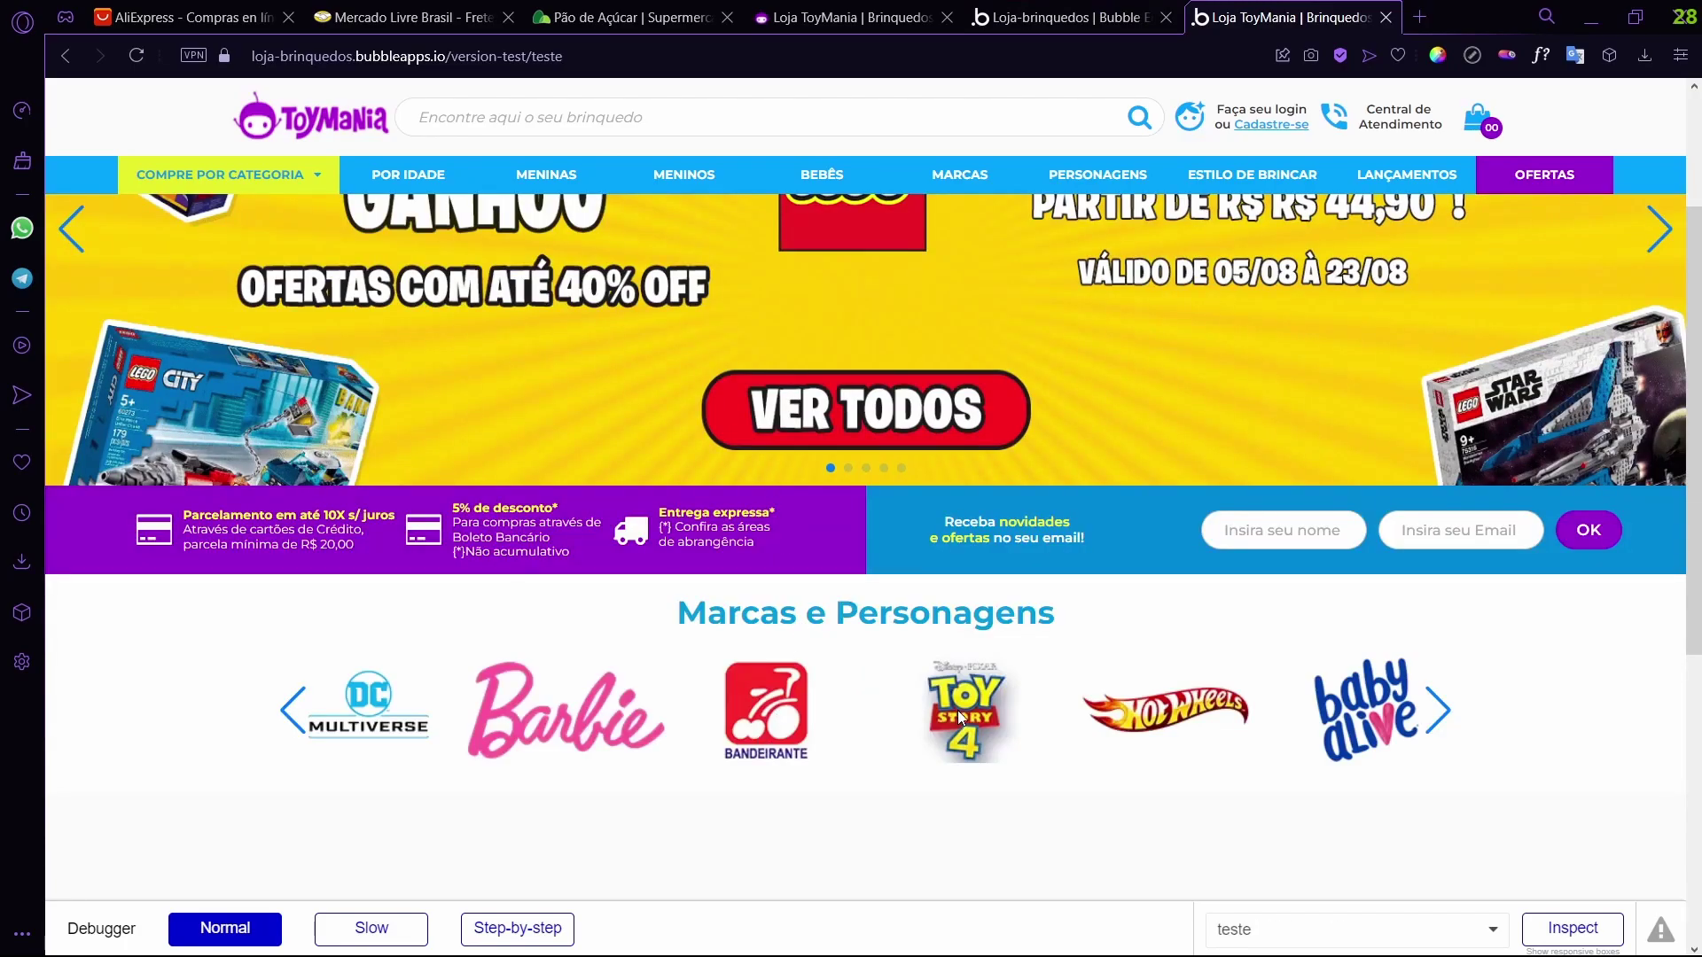
- In the page editor, set the brand slider's Text List to a search for marcas returning each item's texto generico
{"action": "left_click", "coordinate": [1060, 23]}
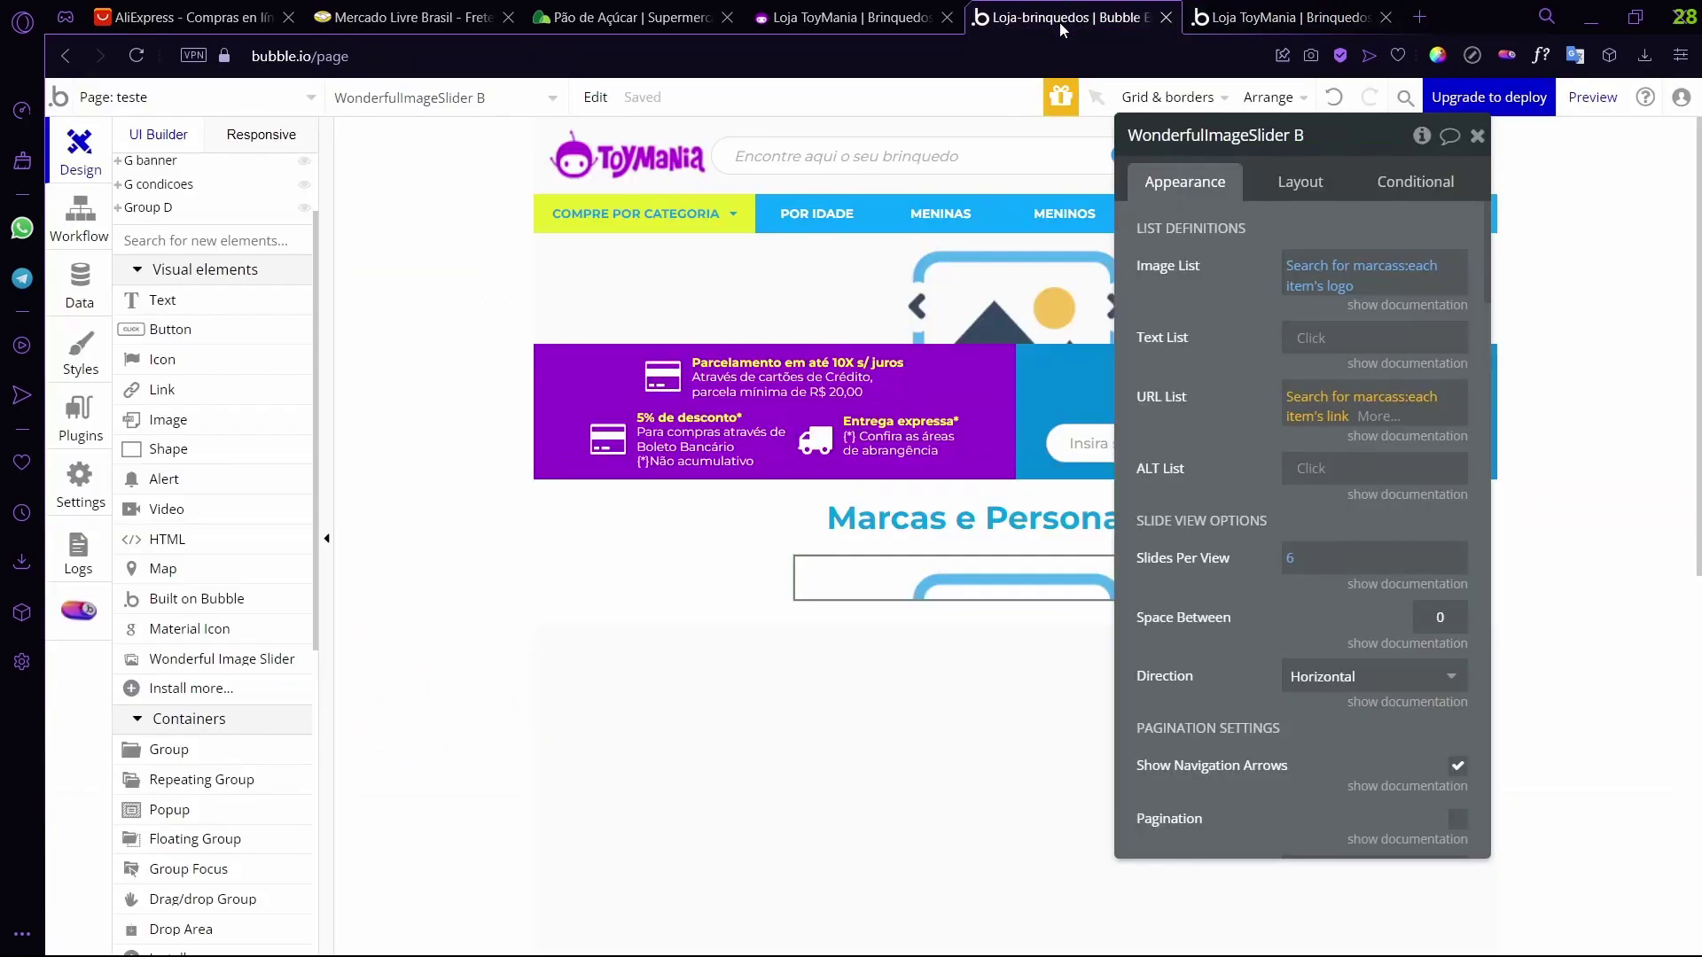
{"action": "left_click", "coordinate": [1311, 338]}
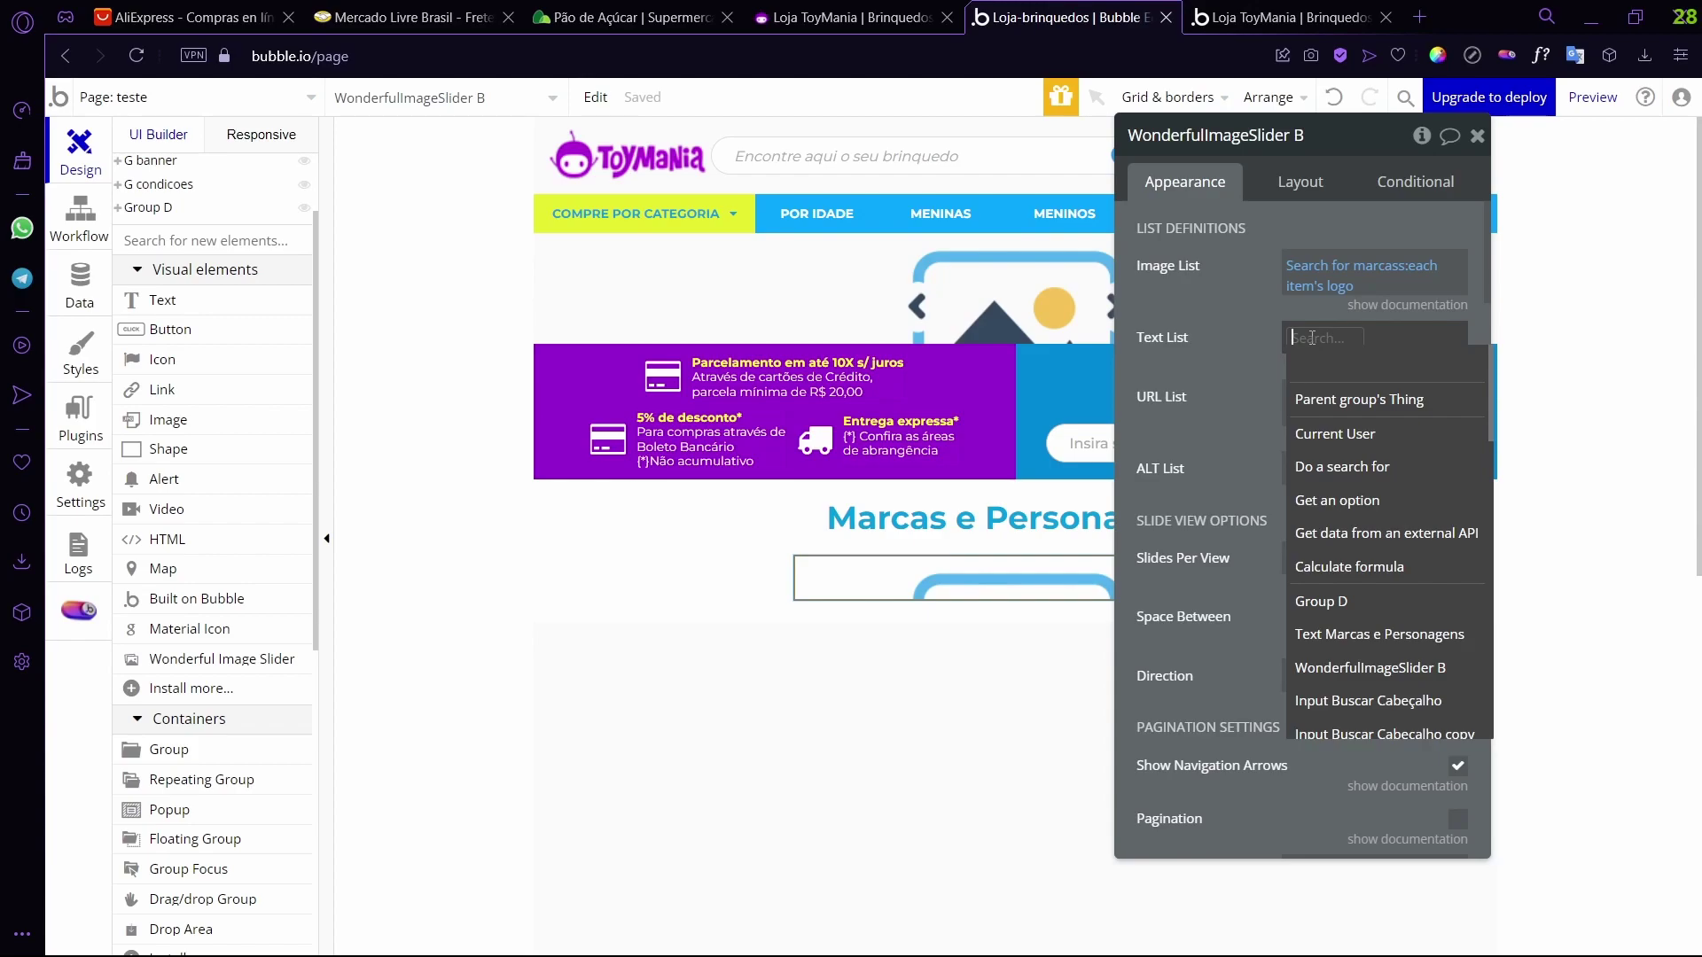
{"action": "left_click", "coordinate": [1240, 330]}
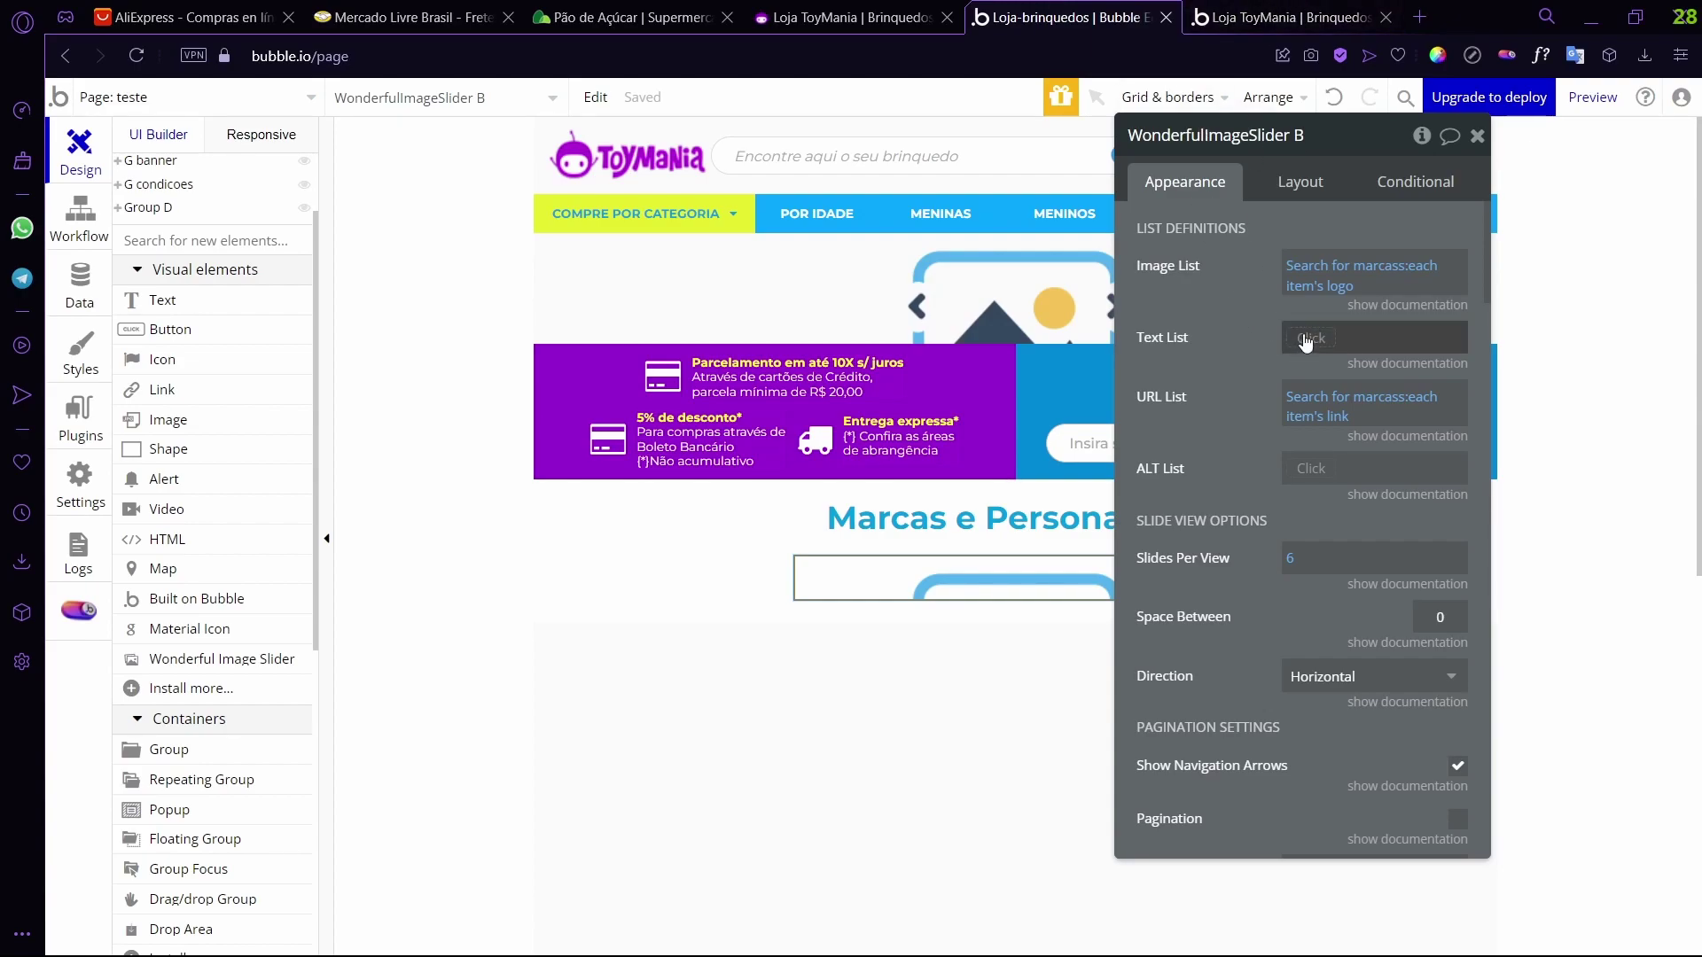
{"action": "left_click", "coordinate": [1274, 17]}
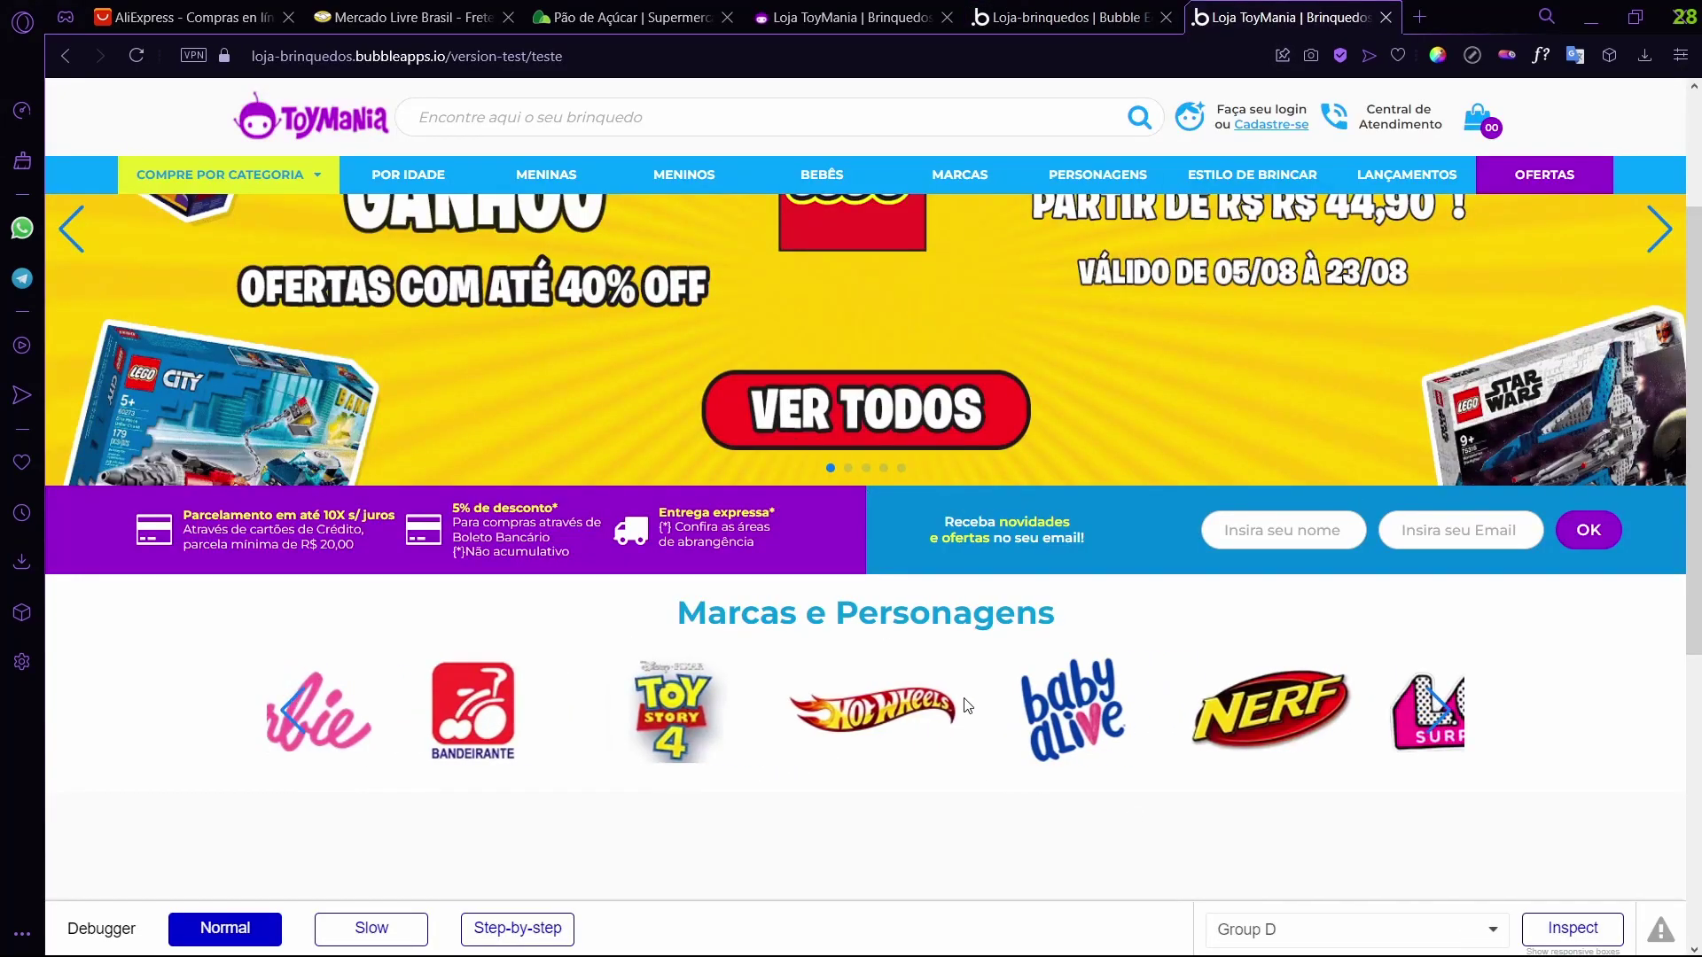
{"action": "left_click", "coordinate": [1068, 17]}
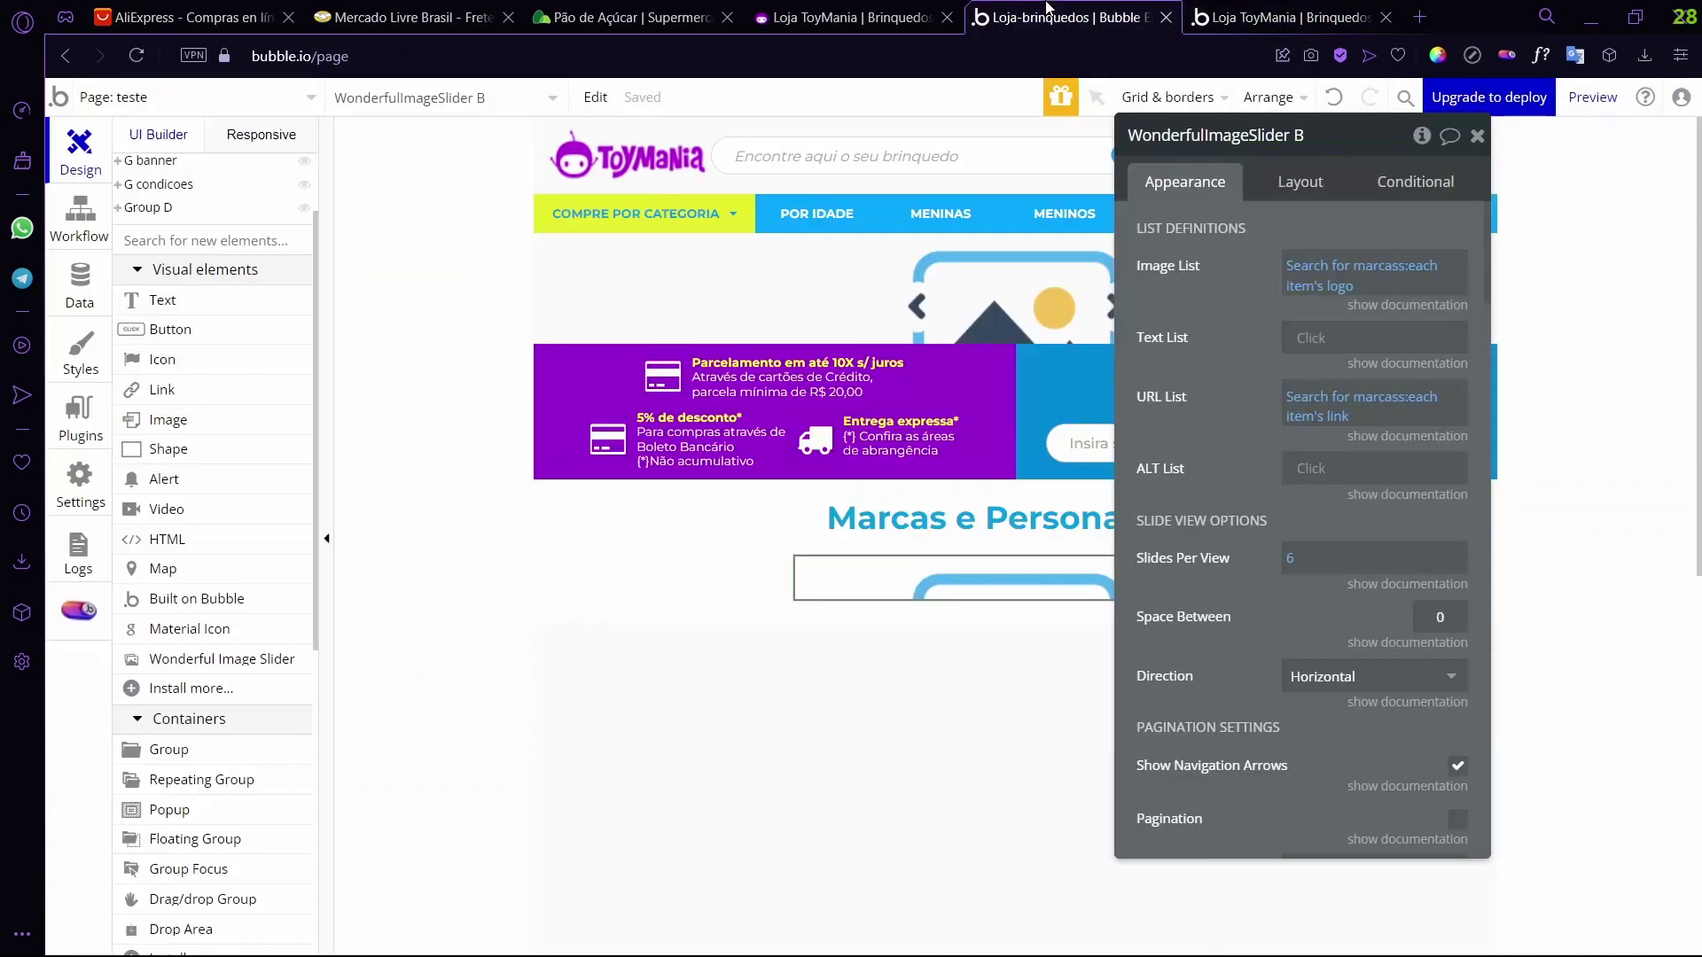
{"action": "left_click", "coordinate": [1312, 337]}
{"action": "left_click", "coordinate": [1373, 468]}
{"action": "left_click", "coordinate": [1051, 188]}
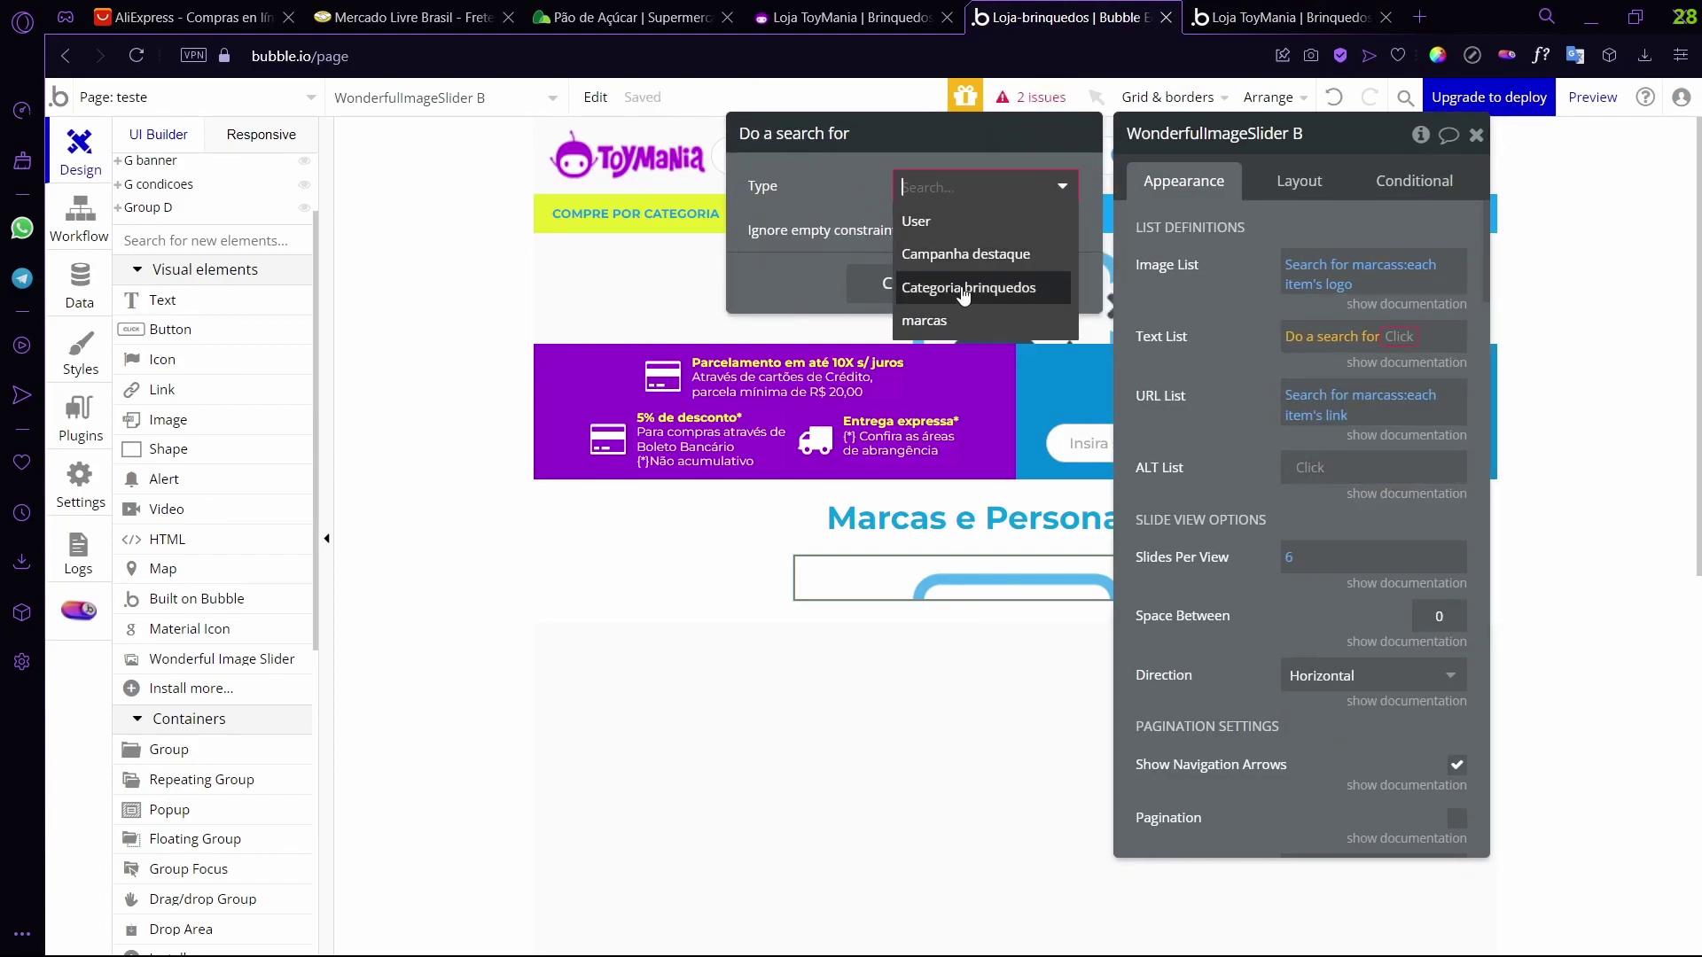
{"action": "left_click", "coordinate": [925, 321]}
{"action": "left_click", "coordinate": [1399, 336]}
{"action": "scroll", "coordinate": [1369, 558], "scroll_direction": "down", "scroll_amount": 5}
{"action": "left_click", "coordinate": [1378, 422]}
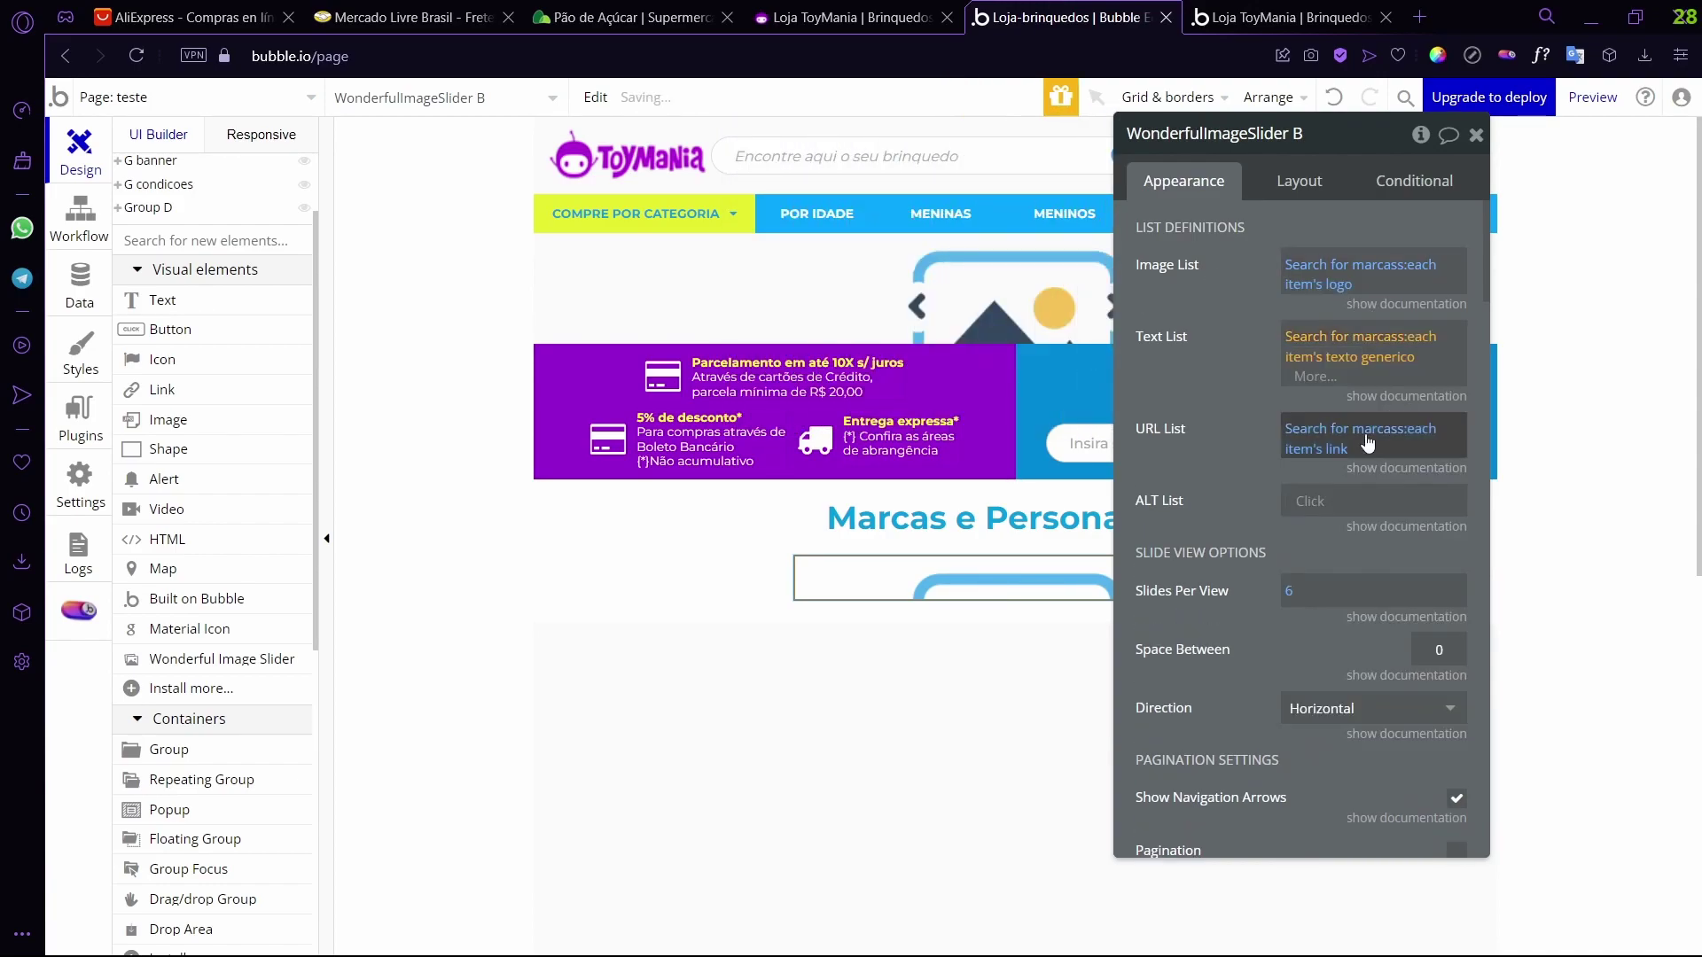
- Preview the page, open the brand pages from the Nerf and Jurassic World logos to test their links, and return to the preview
{"action": "left_click", "coordinate": [1593, 96]}
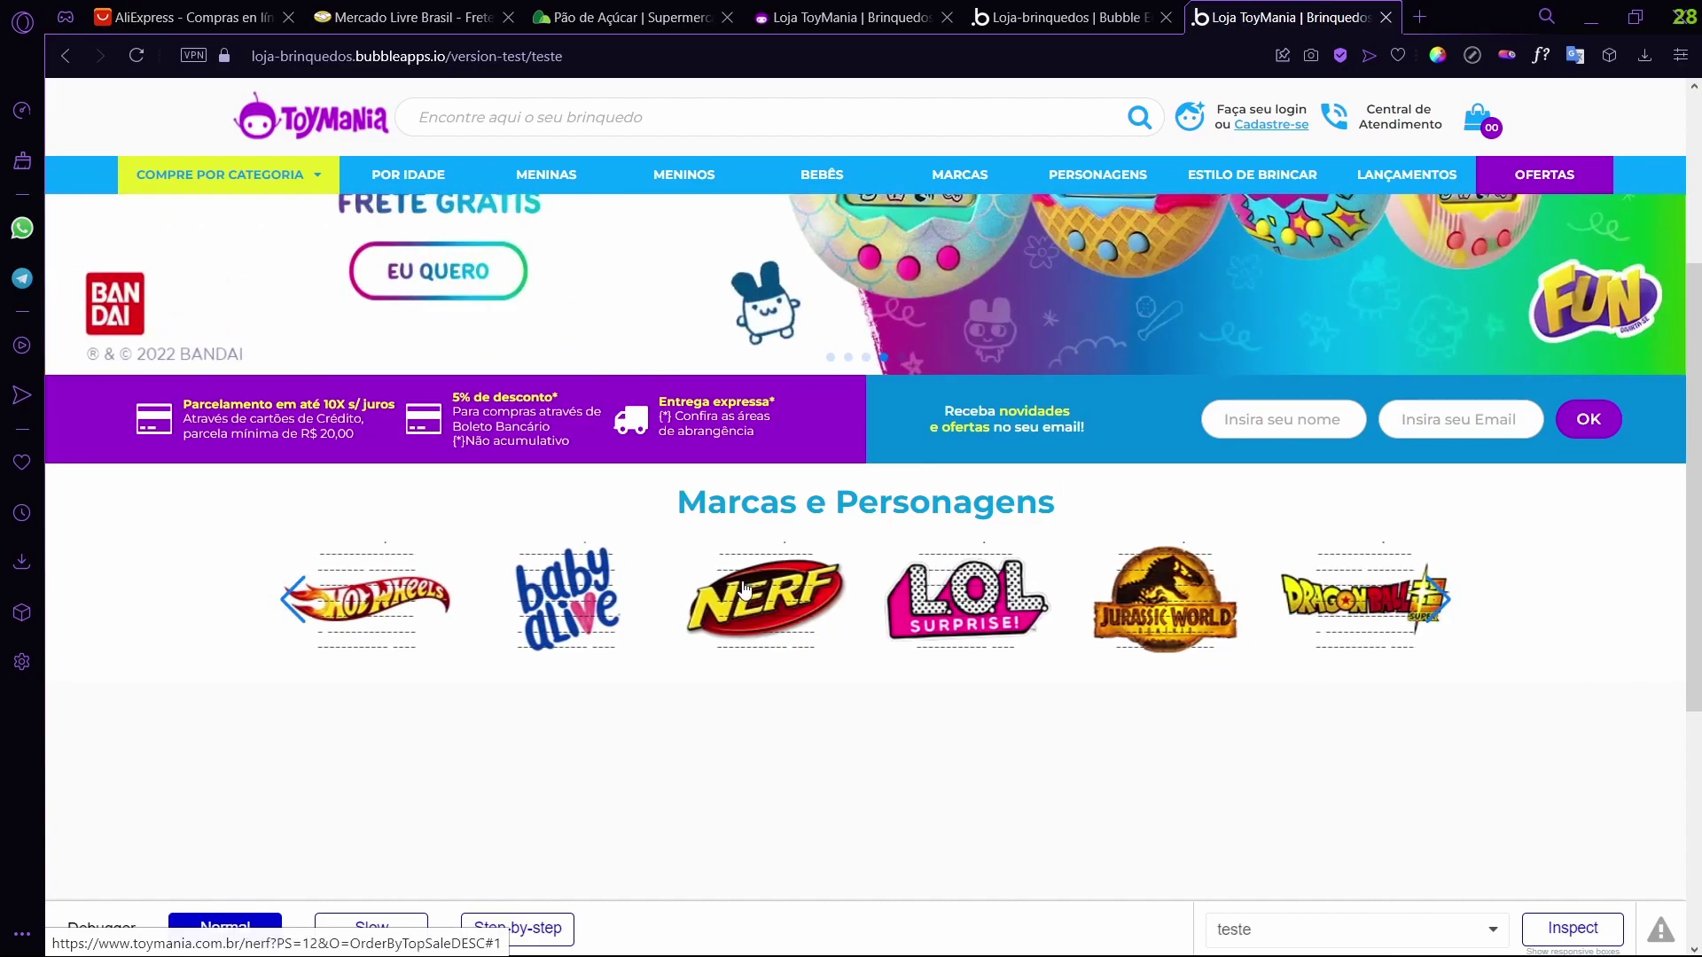
{"action": "left_click", "coordinate": [744, 590]}
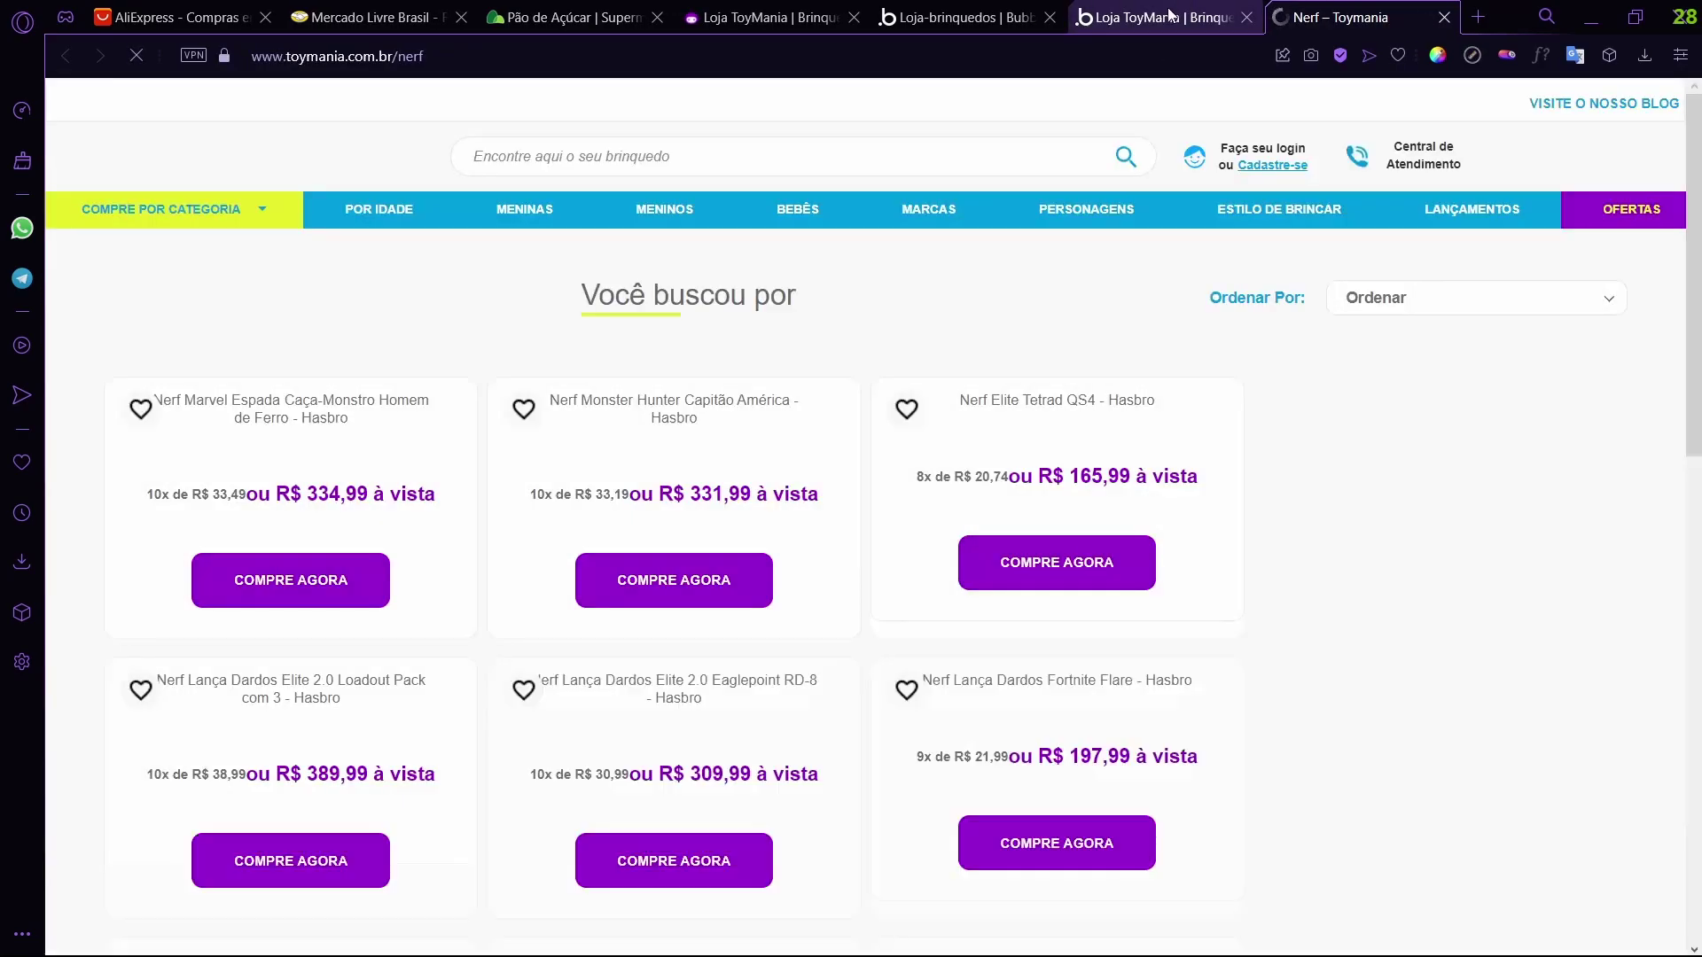
{"action": "left_click", "coordinate": [1157, 18]}
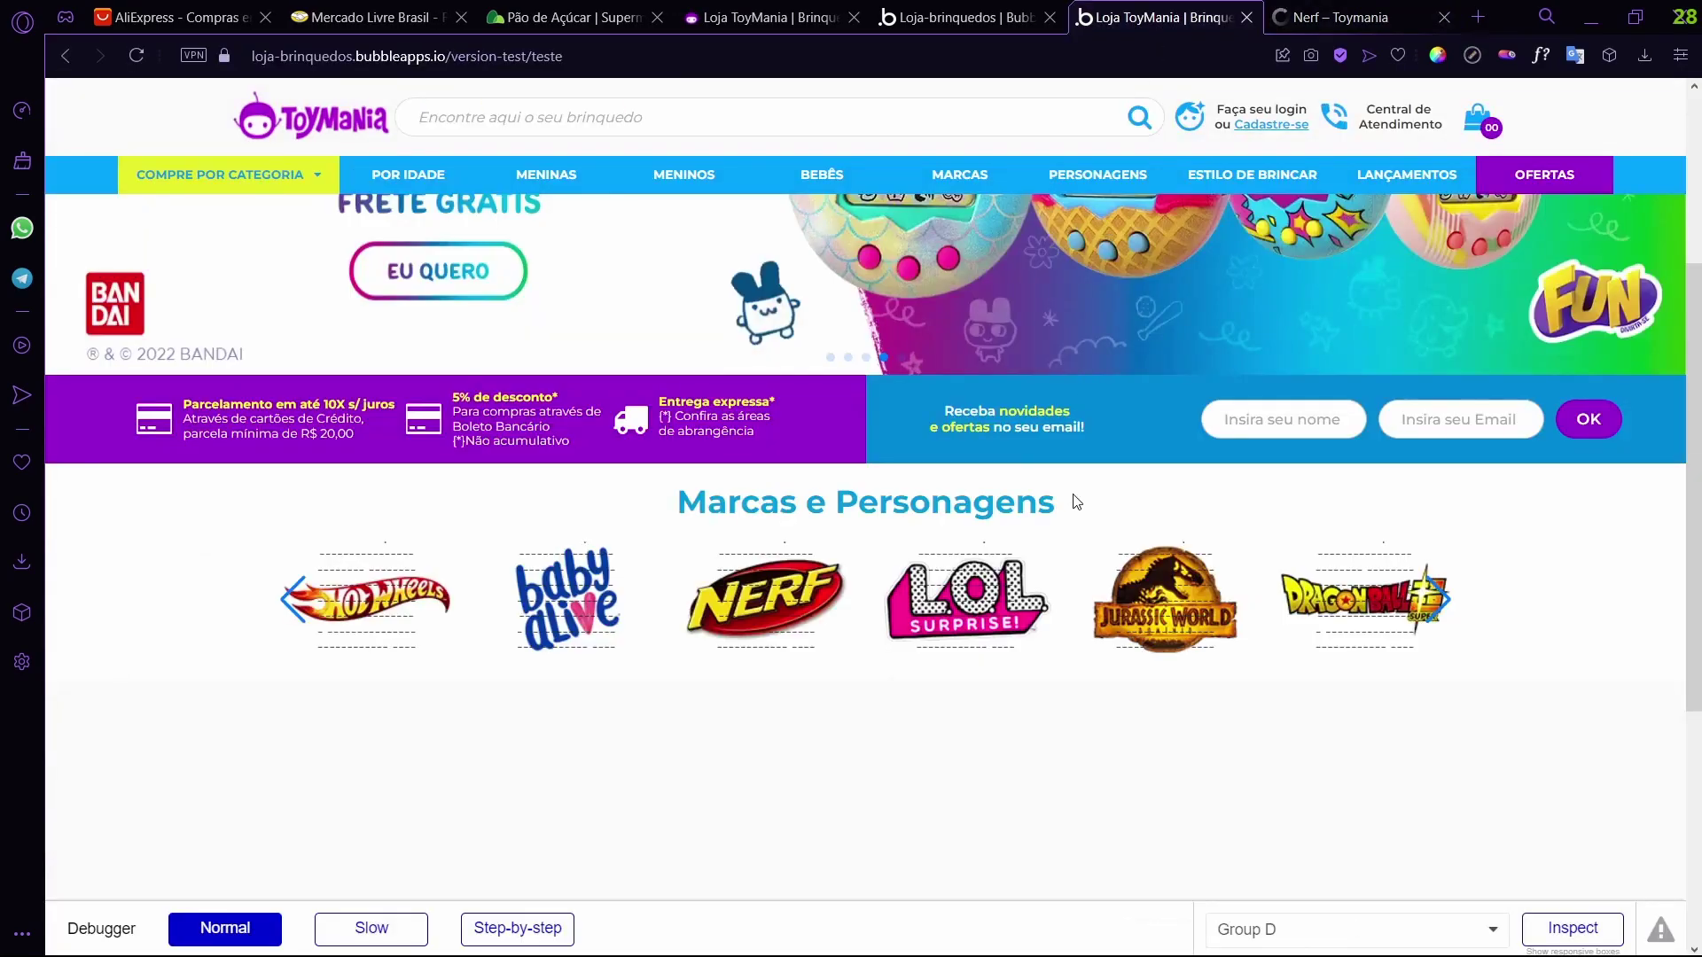
{"action": "left_click", "coordinate": [1143, 609]}
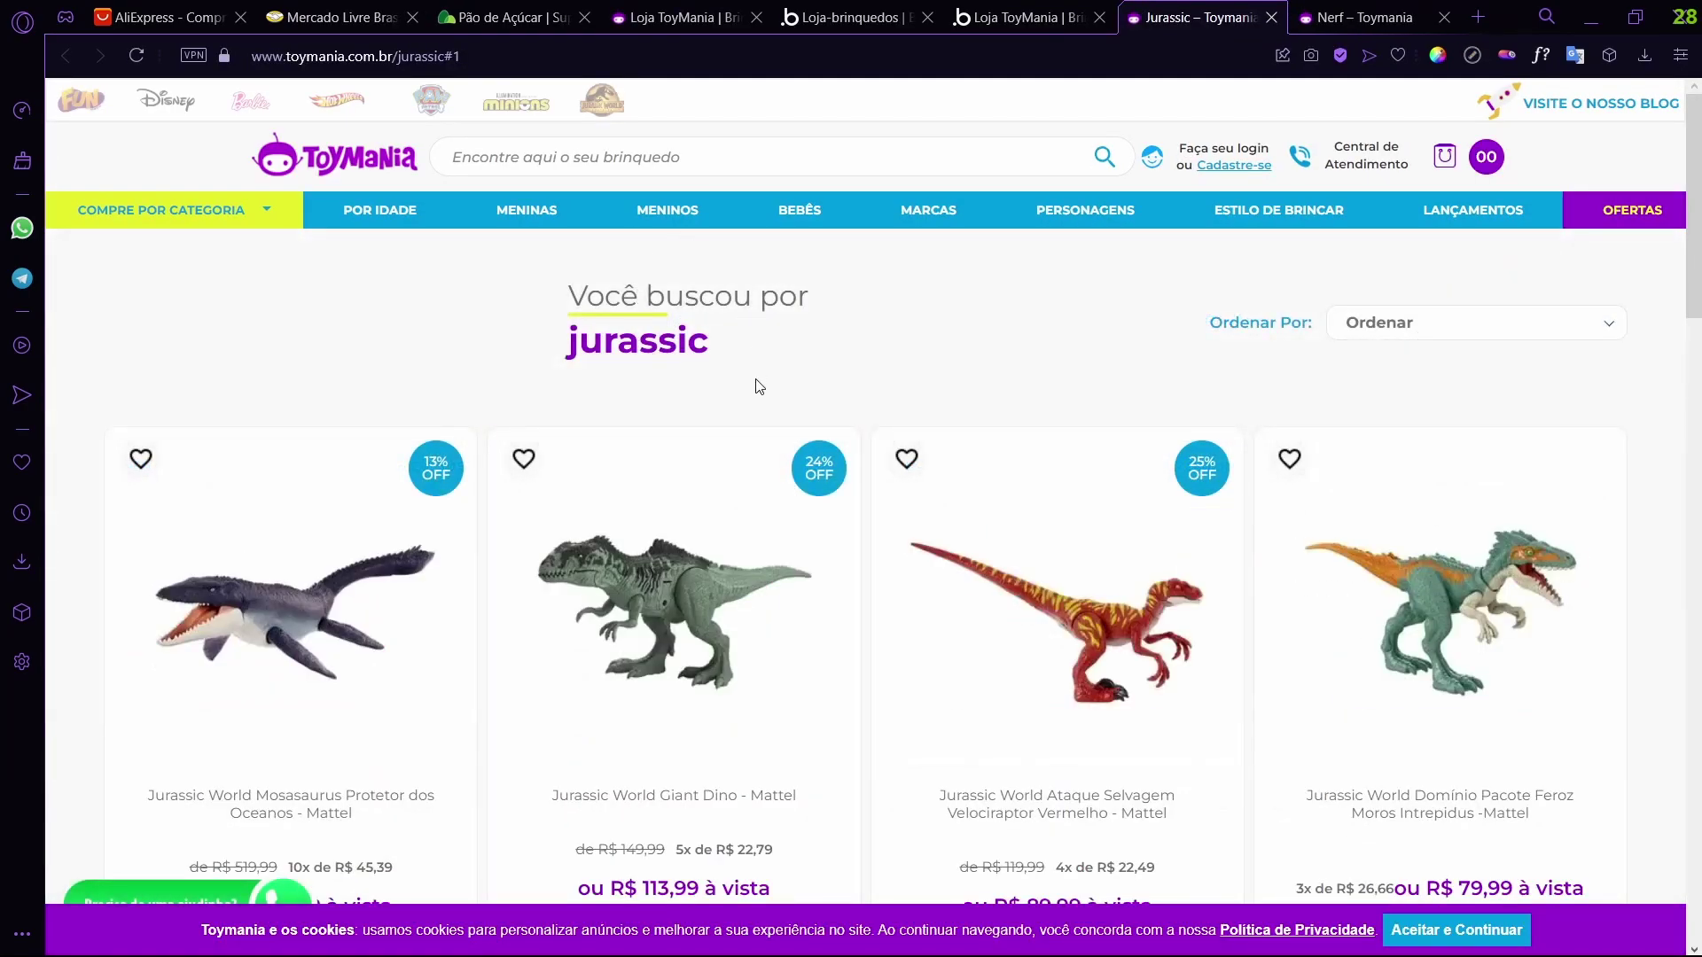
{"action": "scroll", "coordinate": [745, 412], "scroll_direction": "down", "scroll_amount": 3}
{"action": "left_click", "coordinate": [1024, 17]}
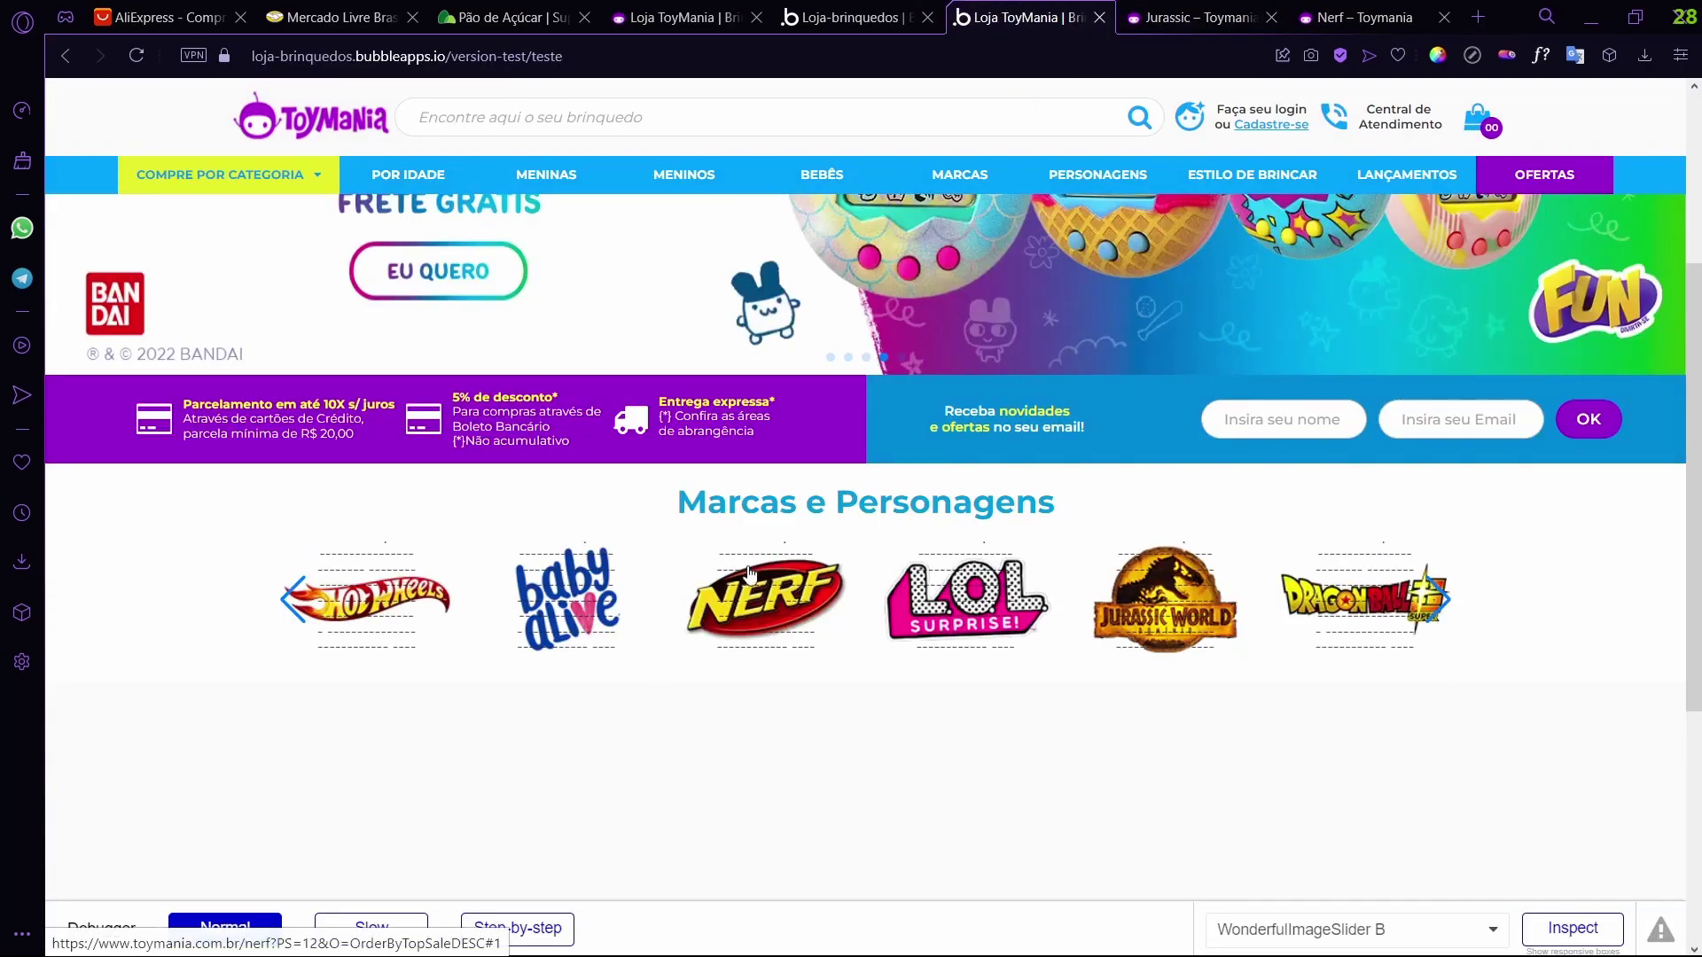
- Back in the page editor, set the opacity of the brand slider's #252525 text color to 0
{"action": "left_click", "coordinate": [856, 17]}
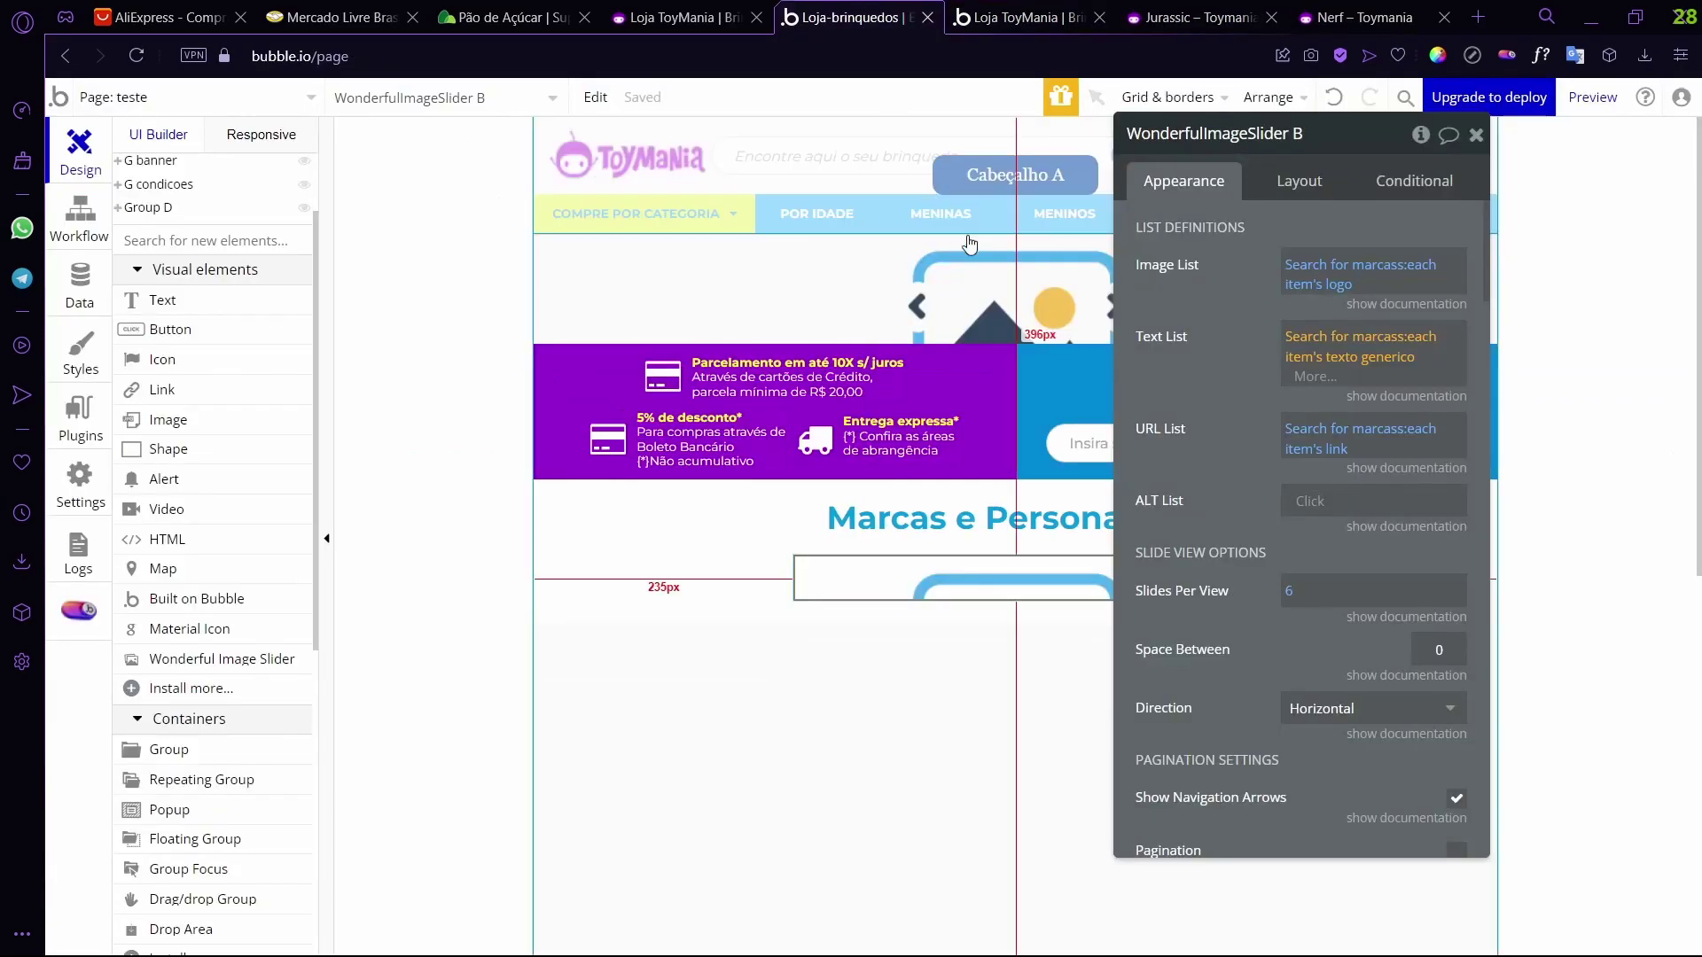
{"action": "scroll", "coordinate": [1223, 611], "scroll_direction": "down", "scroll_amount": 10}
{"action": "scroll", "coordinate": [1224, 611], "scroll_direction": "down", "scroll_amount": 8}
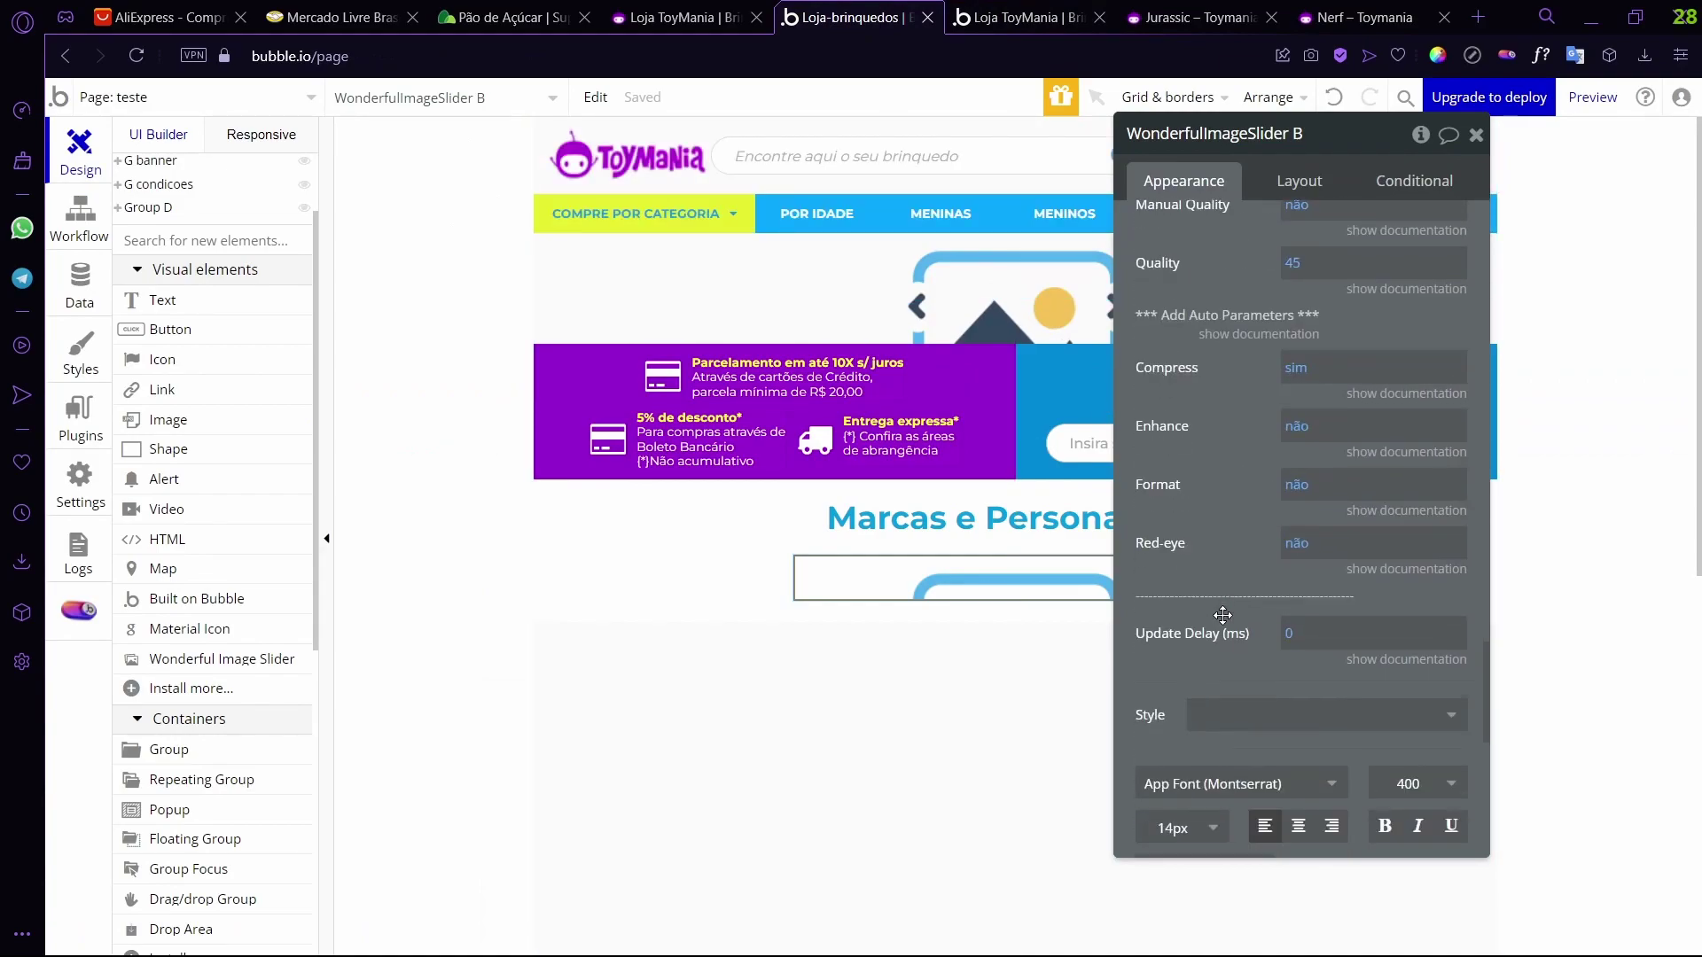
{"action": "scroll", "coordinate": [1224, 616], "scroll_direction": "up", "scroll_amount": 4}
{"action": "scroll", "coordinate": [1223, 618], "scroll_direction": "down", "scroll_amount": 5}
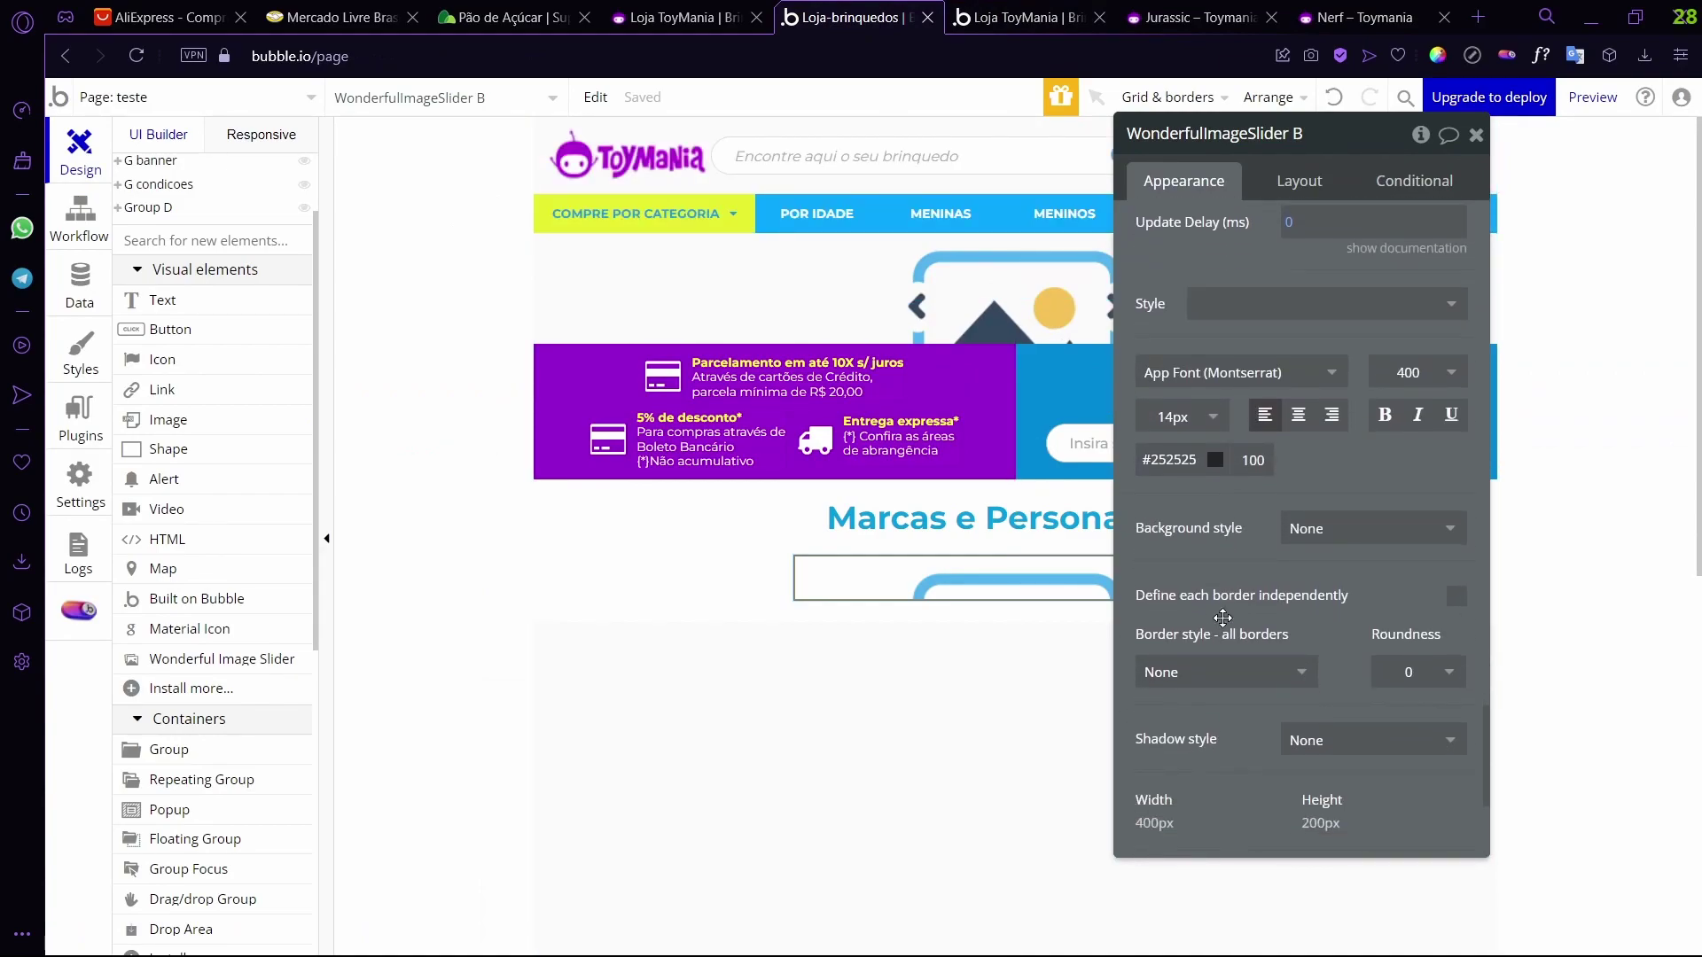
{"action": "scroll", "coordinate": [1248, 551], "scroll_direction": "up", "scroll_amount": 3}
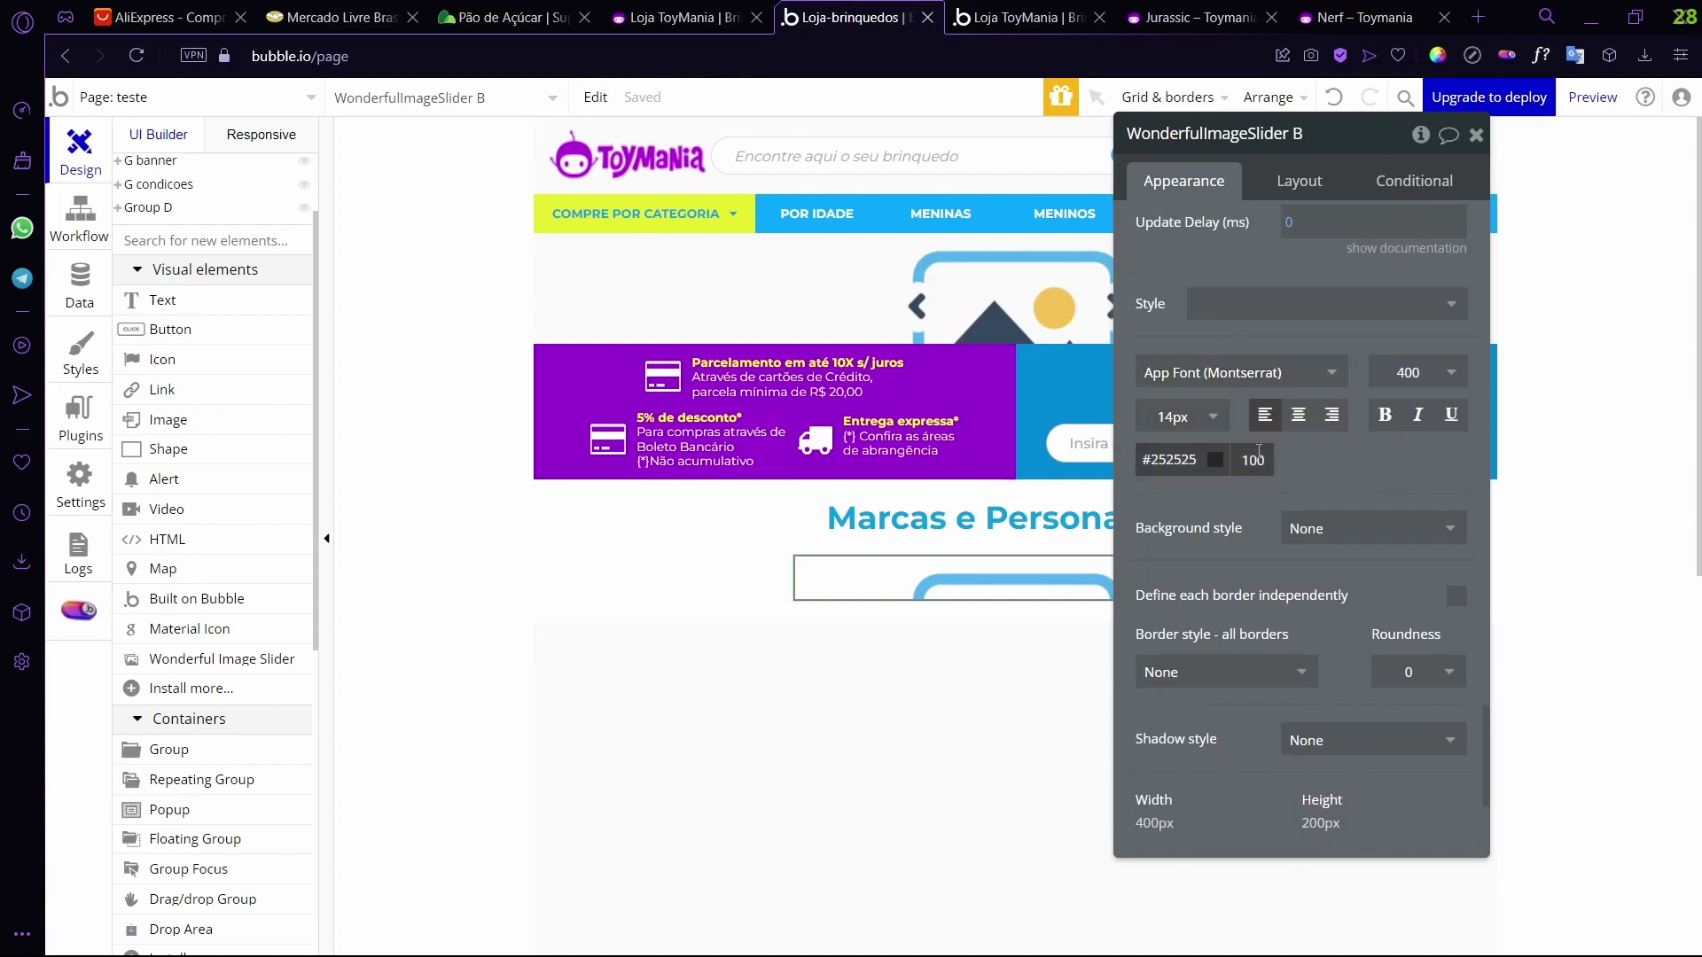
{"action": "left_click", "coordinate": [1320, 451]}
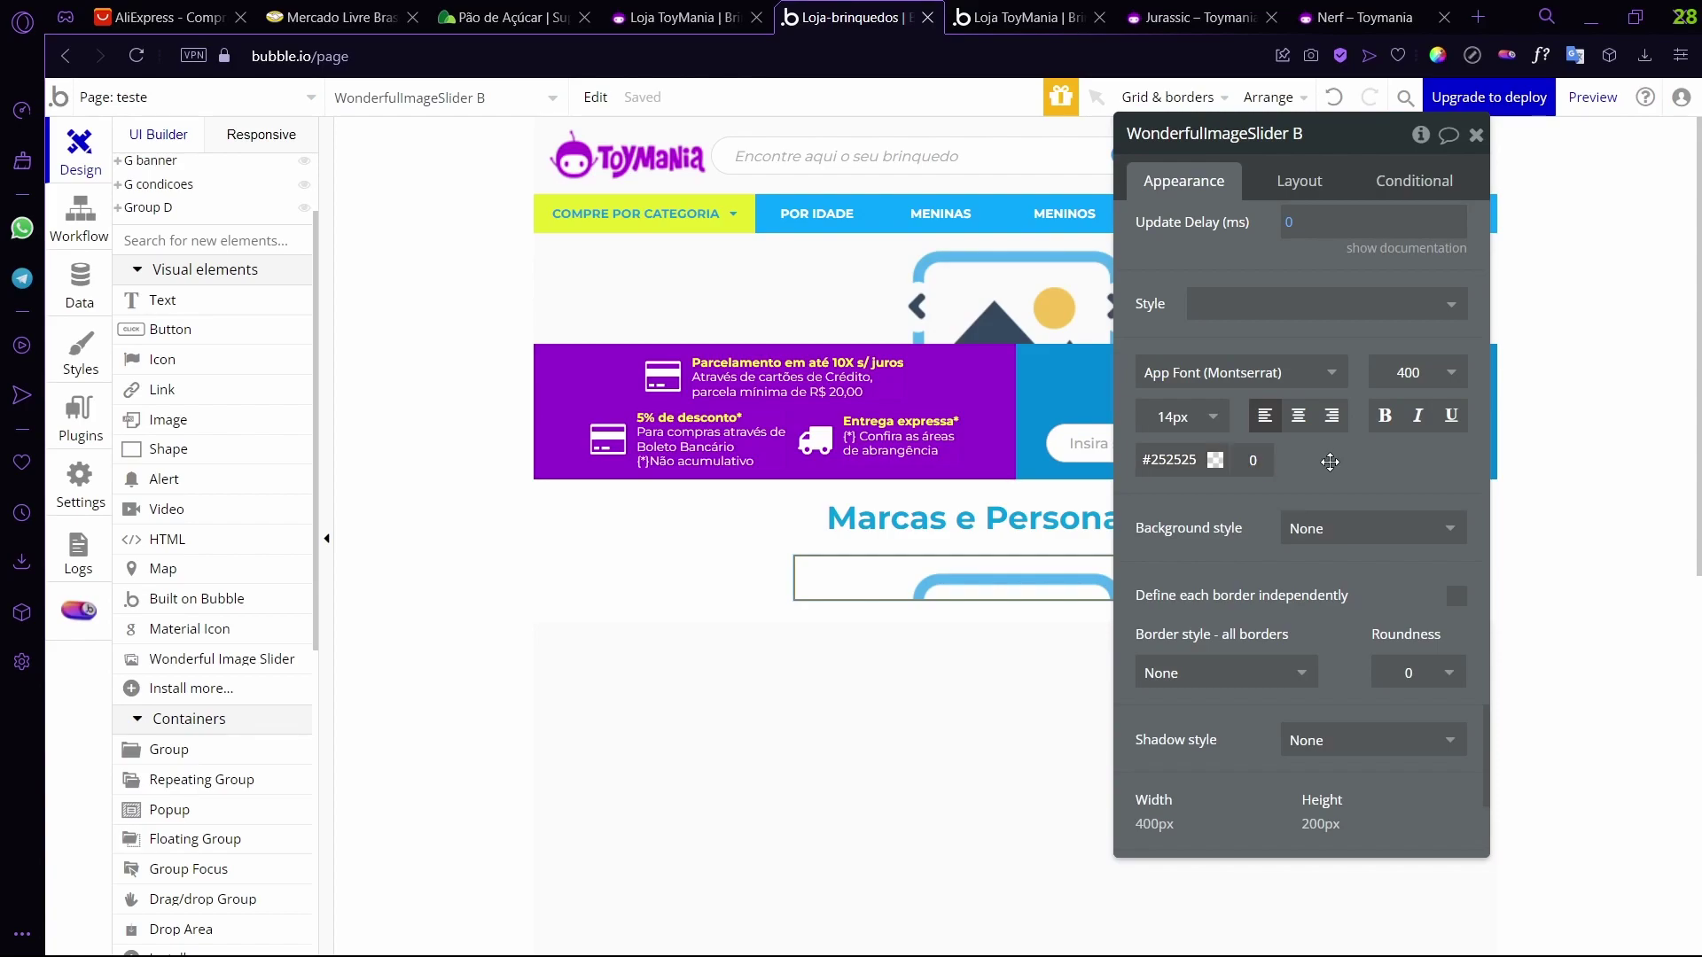
- Preview the page again, test the Bandeirante logo's link by looking over its brand page, and return to the preview
{"action": "left_click", "coordinate": [1587, 98]}
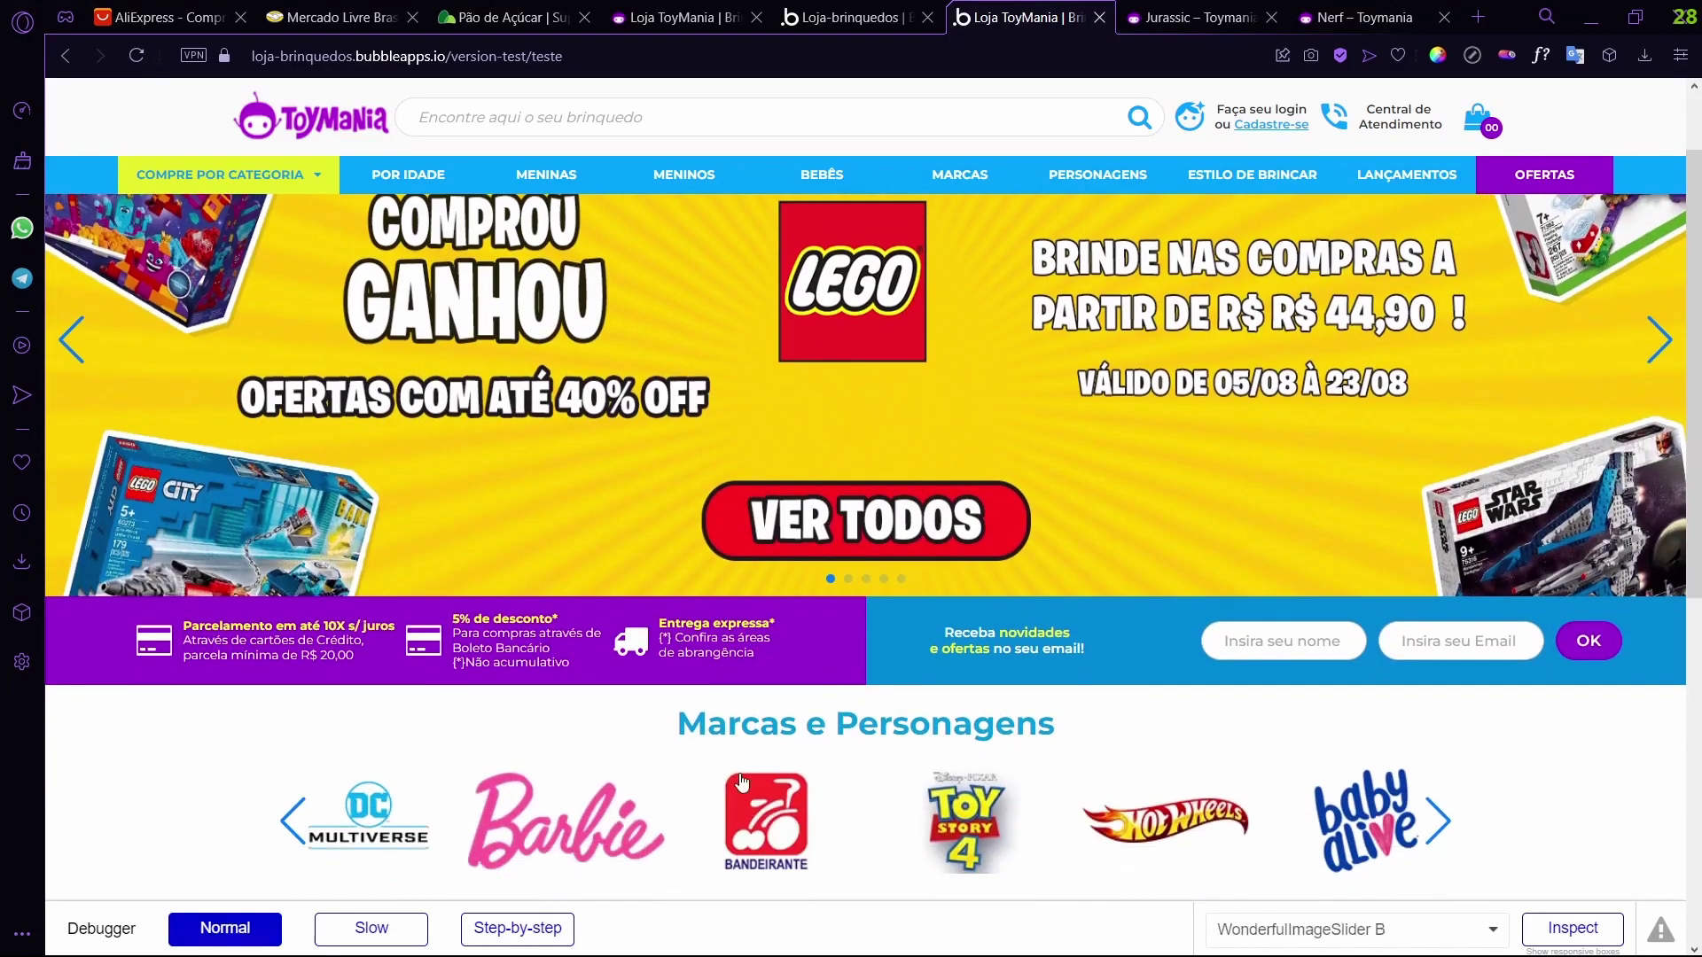
{"action": "left_click", "coordinate": [768, 825]}
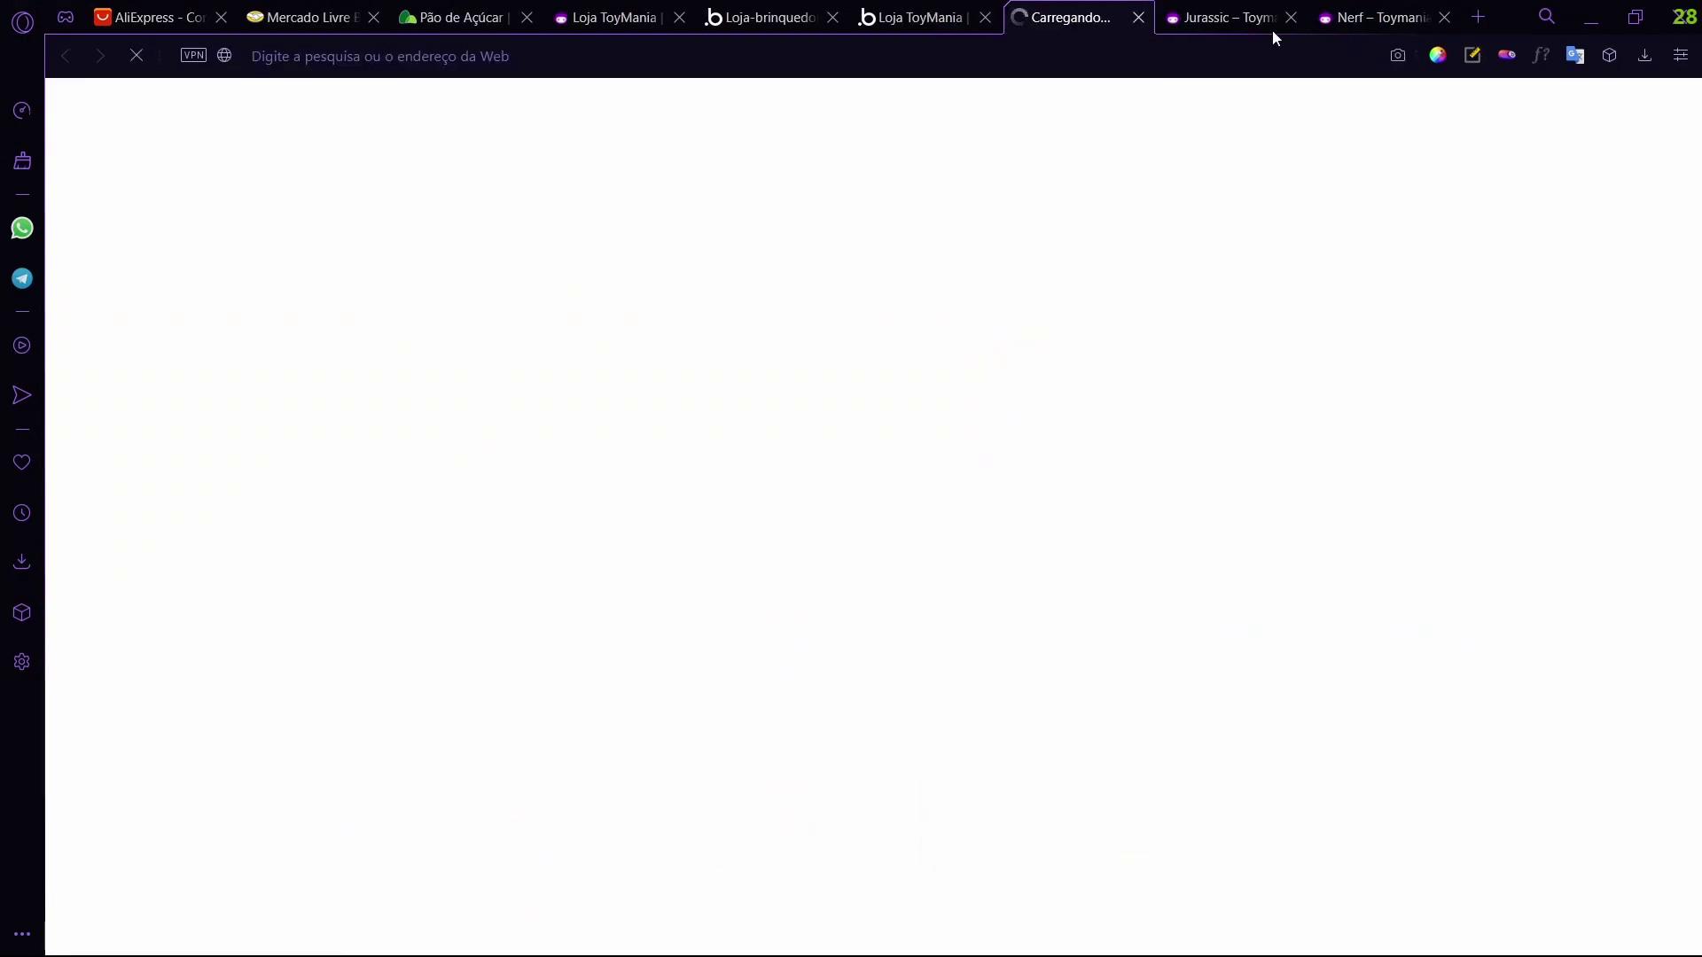
{"action": "scroll", "coordinate": [812, 663], "scroll_direction": "down", "scroll_amount": 4}
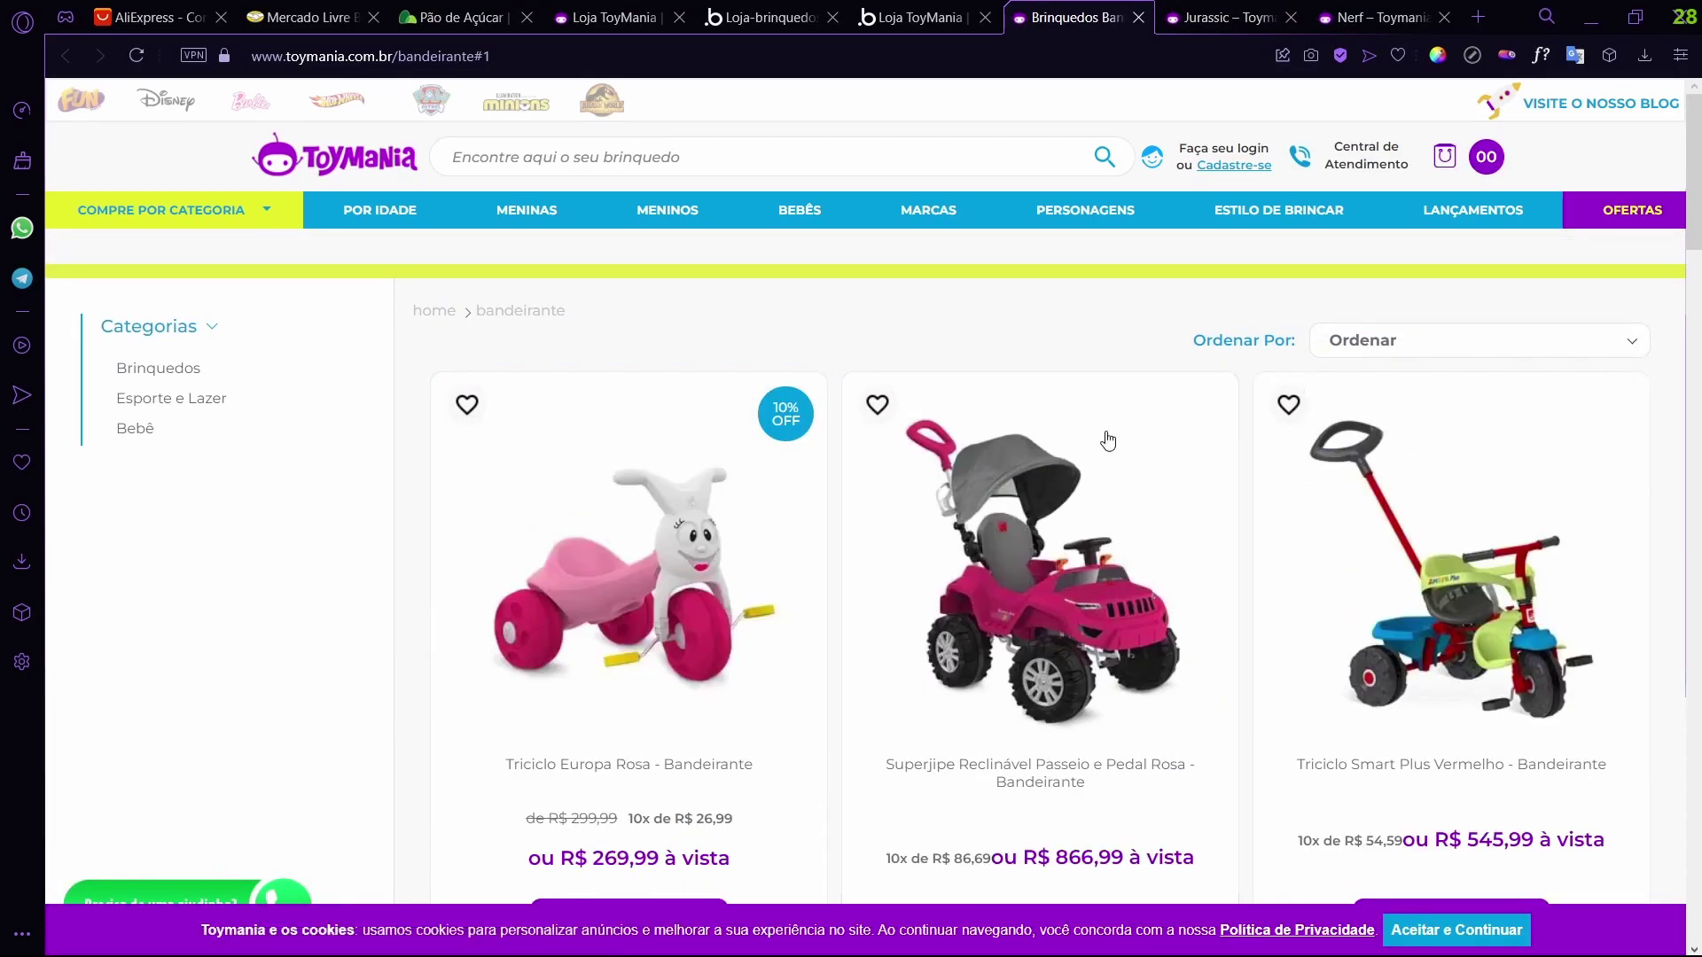
{"action": "scroll", "coordinate": [1111, 419], "scroll_direction": "down", "scroll_amount": 10}
{"action": "left_click", "coordinate": [957, 17]}
- Open the brand page from the Toy Story 4 logo, look through its content, and return to the carousel preview
{"action": "scroll", "coordinate": [895, 660], "scroll_direction": "down", "scroll_amount": 4}
{"action": "left_click", "coordinate": [953, 492]}
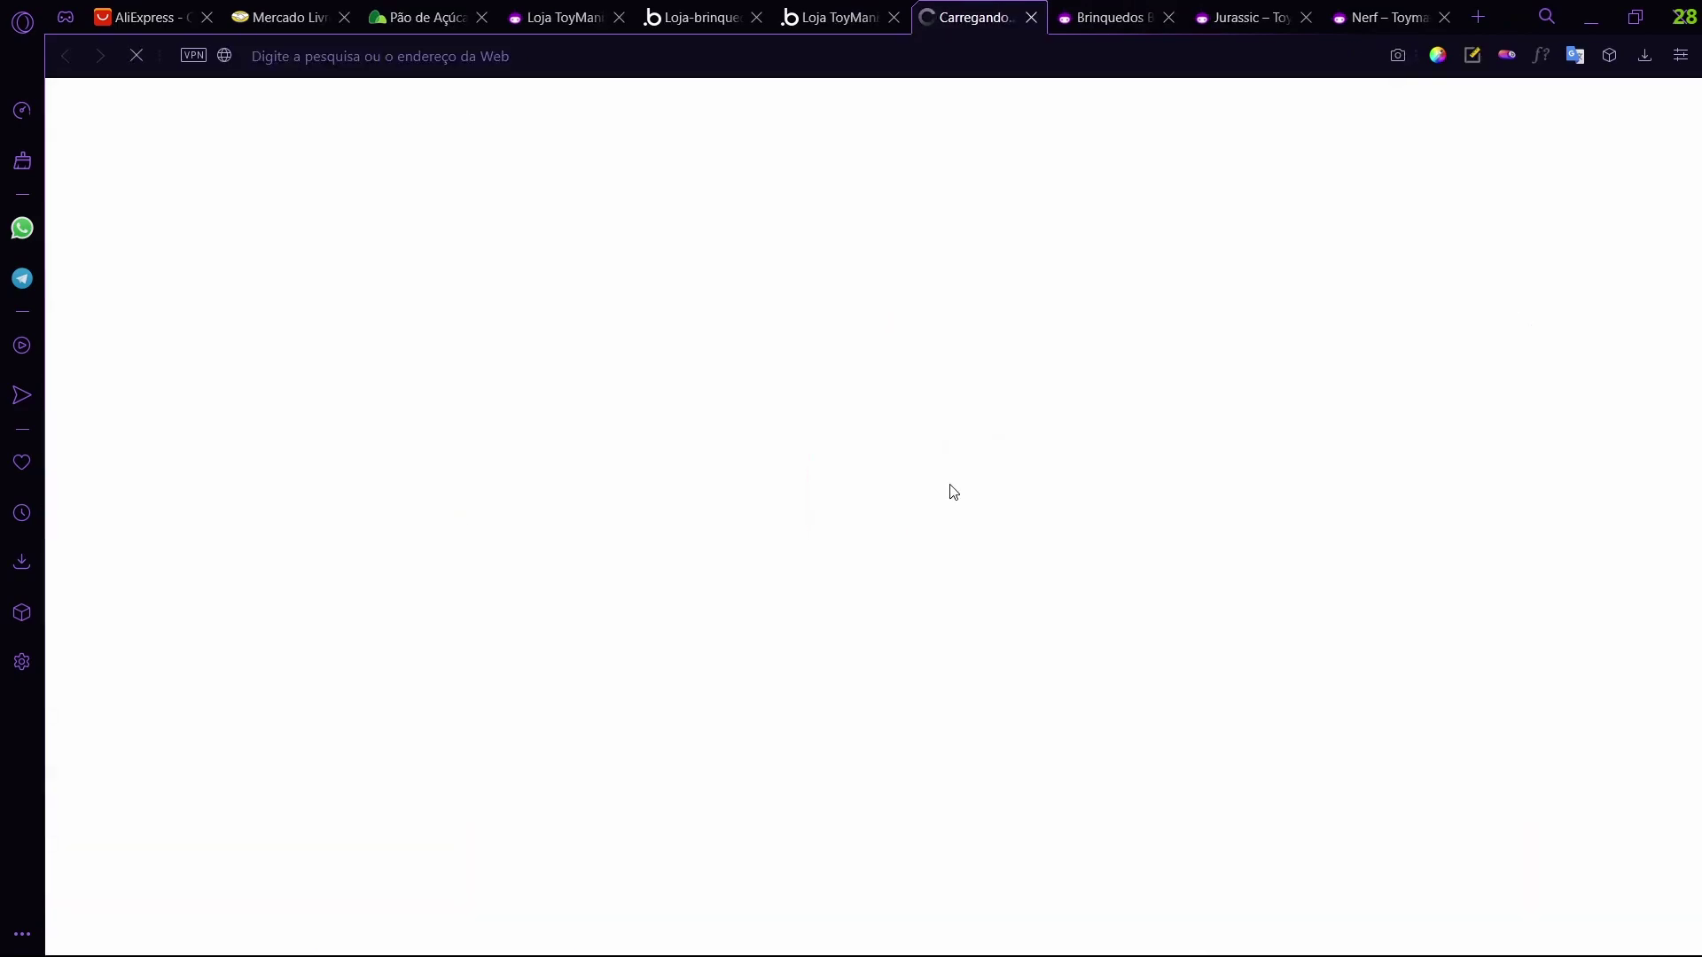
{"action": "scroll", "coordinate": [951, 490], "scroll_direction": "down", "scroll_amount": 2}
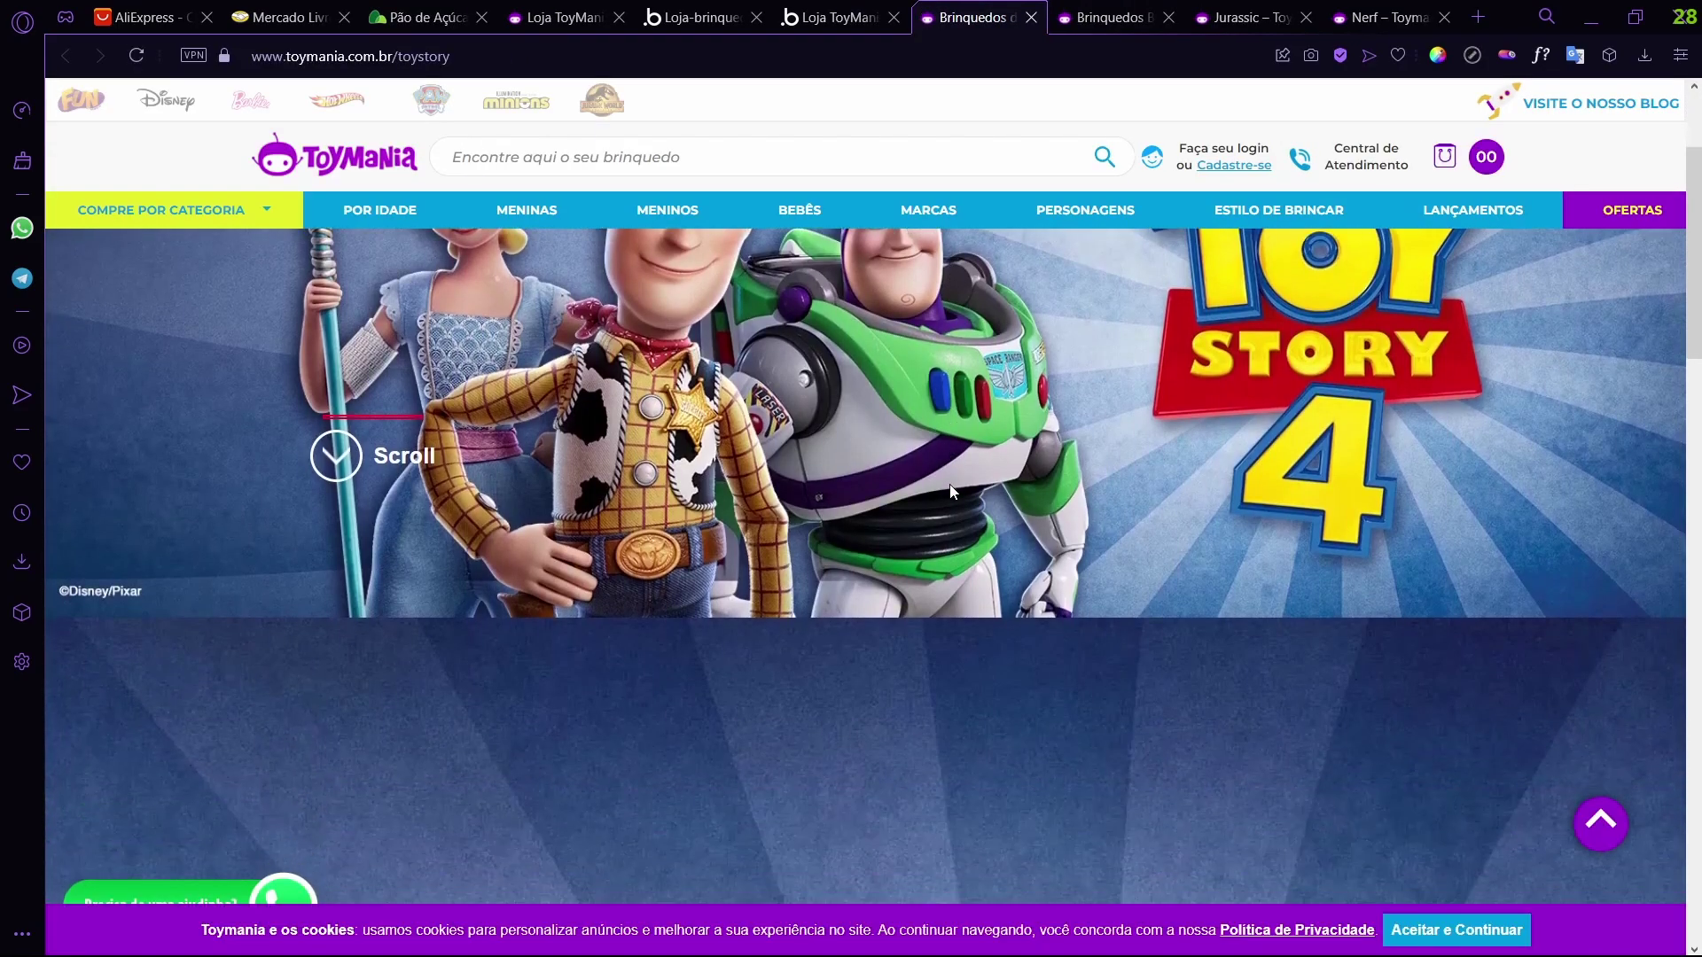
{"action": "scroll", "coordinate": [950, 490], "scroll_direction": "down", "scroll_amount": 7}
{"action": "scroll", "coordinate": [942, 486], "scroll_direction": "up", "scroll_amount": 5}
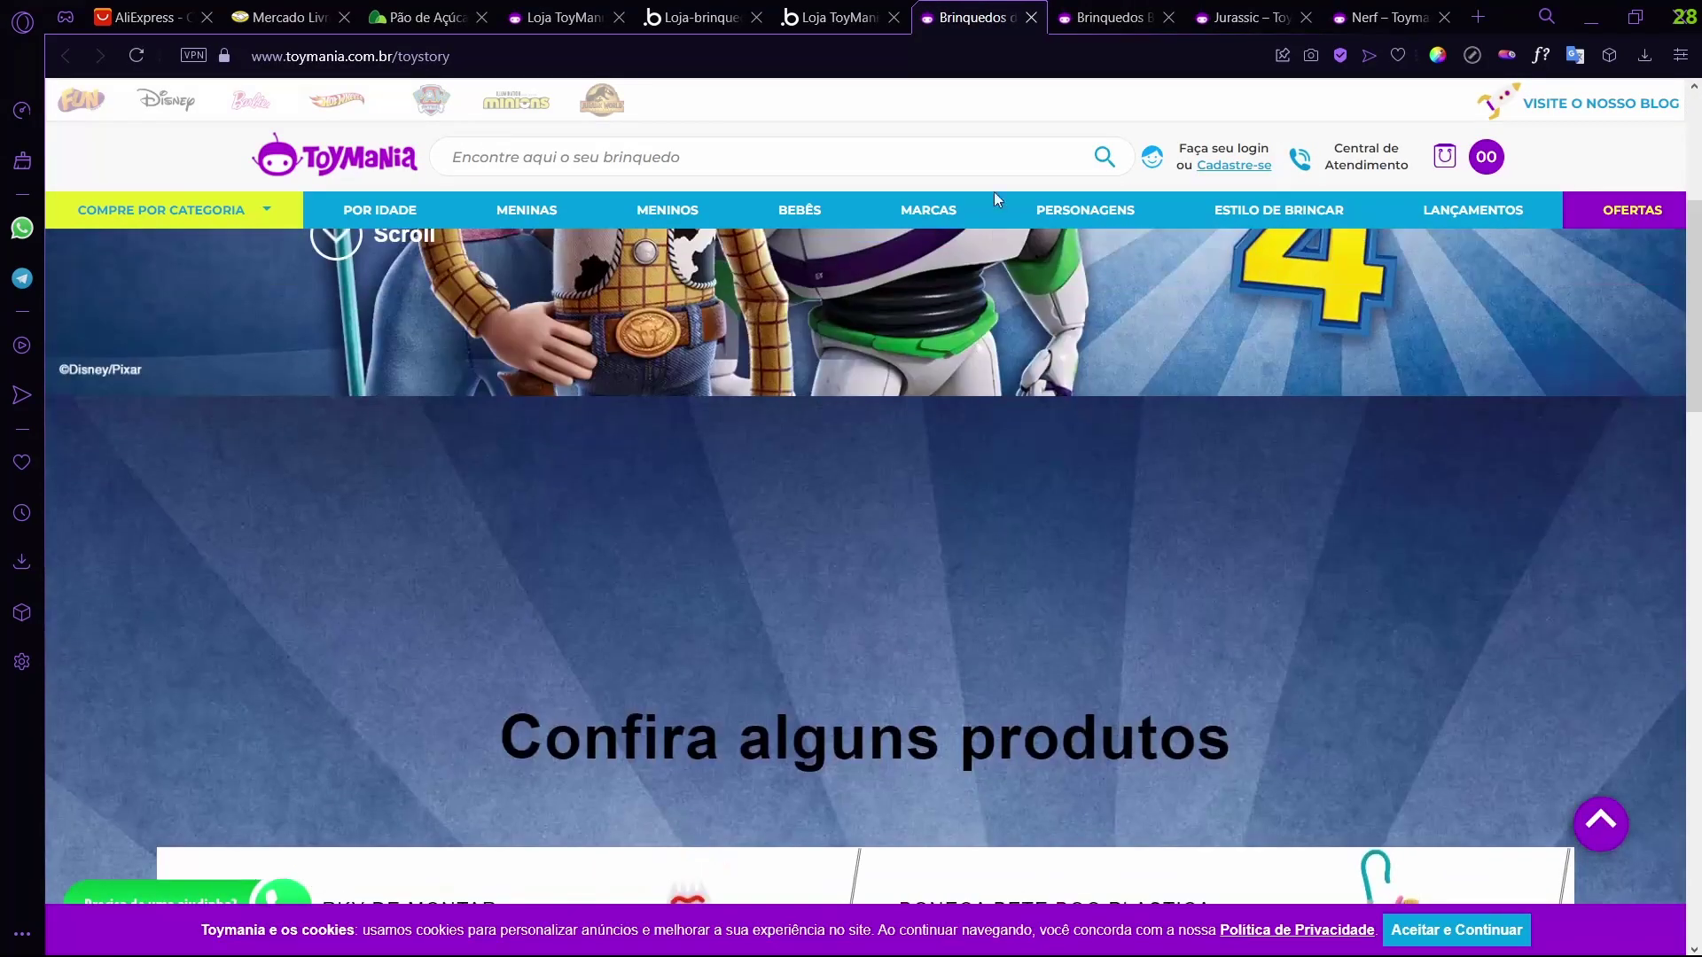
{"action": "left_click", "coordinate": [847, 11]}
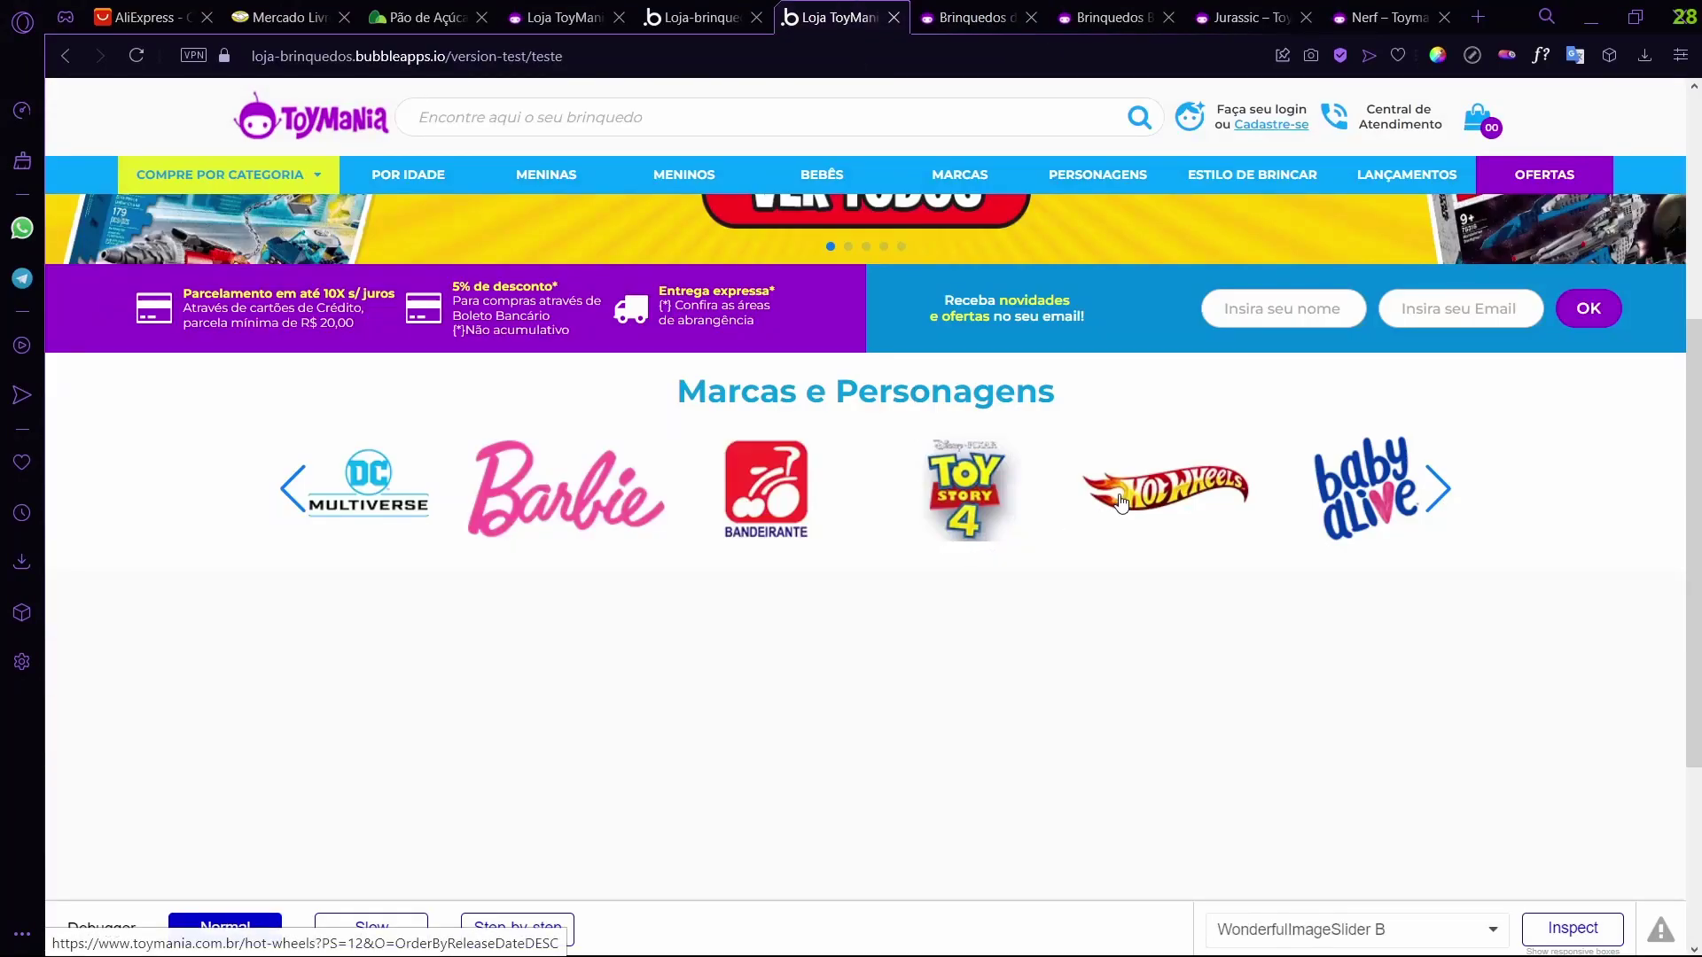